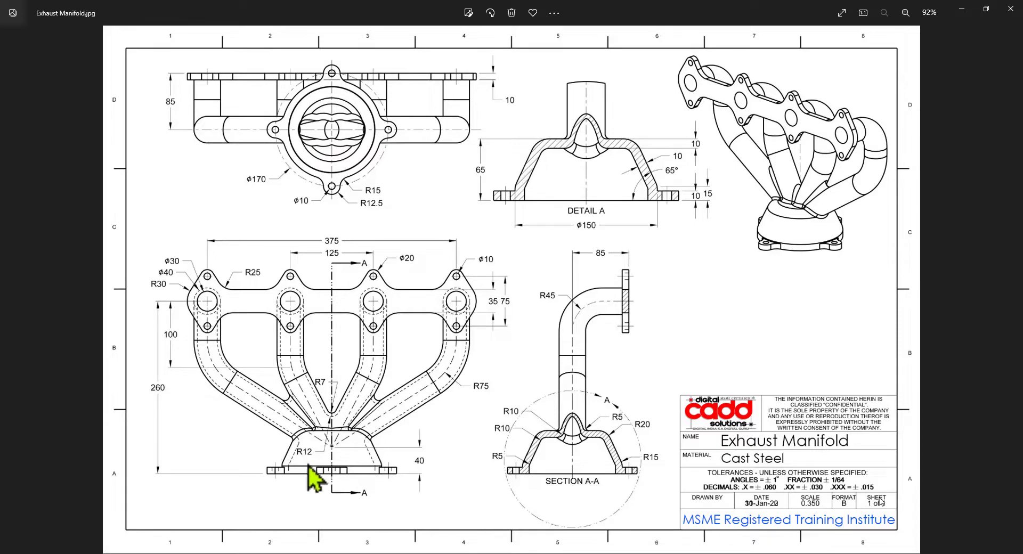
Examine the exhaust manifold drawing, including the front view, section, isometric view and the base dimensions in Detail A
{"action": "scroll", "coordinate": [315, 477], "scroll_direction": "up", "scroll_amount": 4}
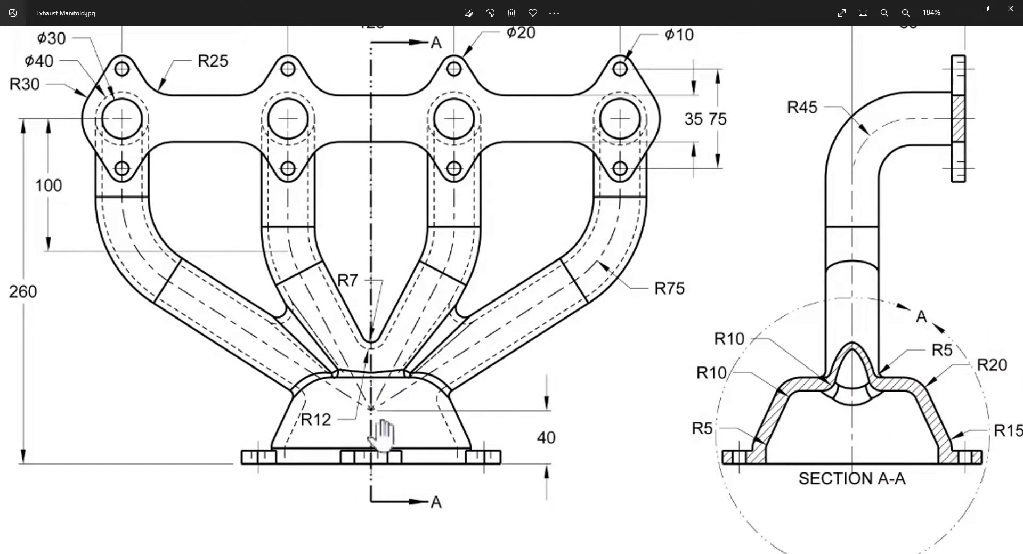
{"action": "mouse_move", "coordinate": [695, 359]}
{"action": "left_mouse_down"}
{"action": "mouse_move", "coordinate": [562, 399]}
{"action": "mouse_move", "coordinate": [239, 543]}
{"action": "left_mouse_up"}
{"action": "mouse_move", "coordinate": [756, 318]}
{"action": "left_mouse_down"}
{"action": "mouse_move", "coordinate": [731, 352]}
{"action": "mouse_move", "coordinate": [656, 403]}
{"action": "left_mouse_up"}
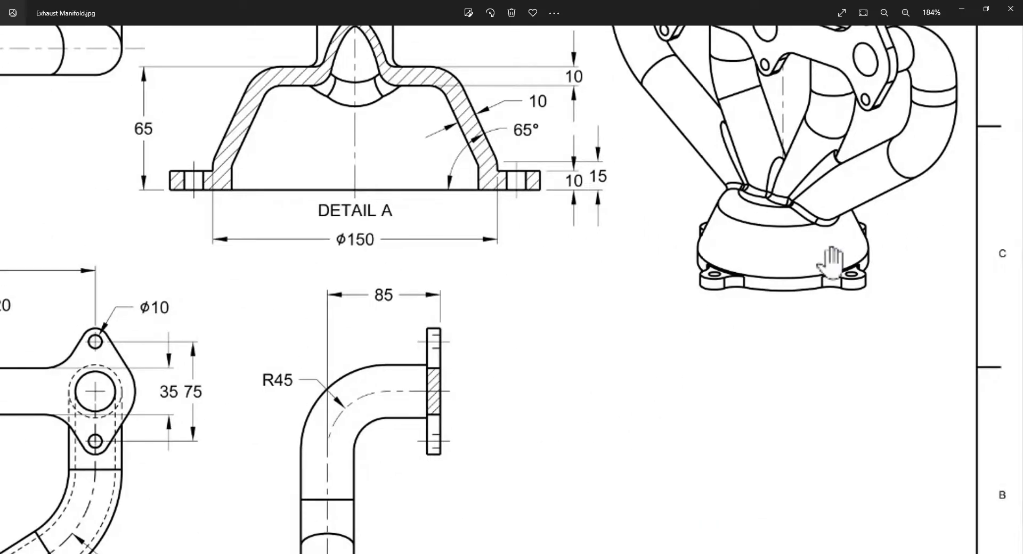
{"action": "scroll", "coordinate": [462, 373], "scroll_direction": "down", "scroll_amount": 5}
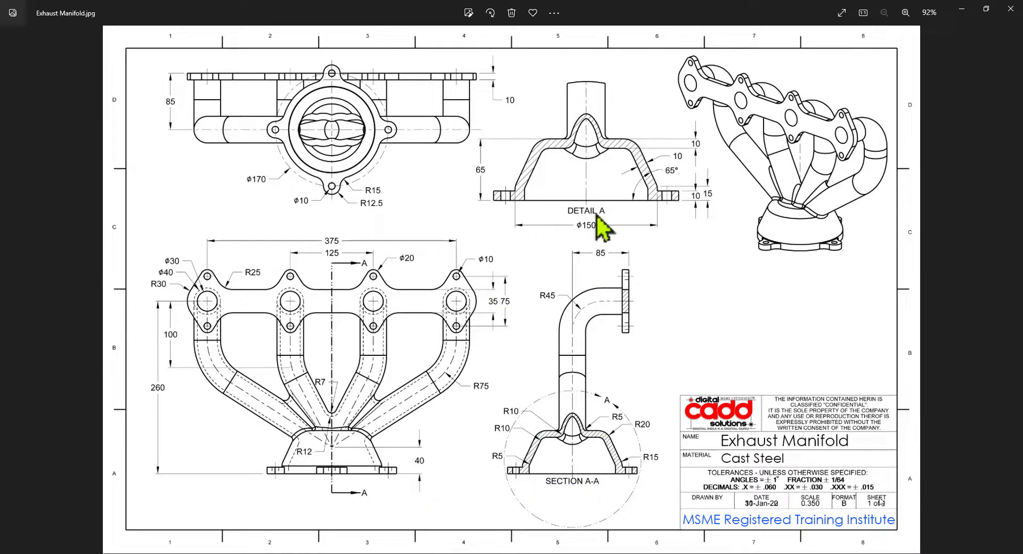
{"action": "scroll", "coordinate": [573, 160], "scroll_direction": "up", "scroll_amount": 5}
{"action": "left_click_drag", "start_coordinate": [582, 187], "coordinate": [486, 320]}
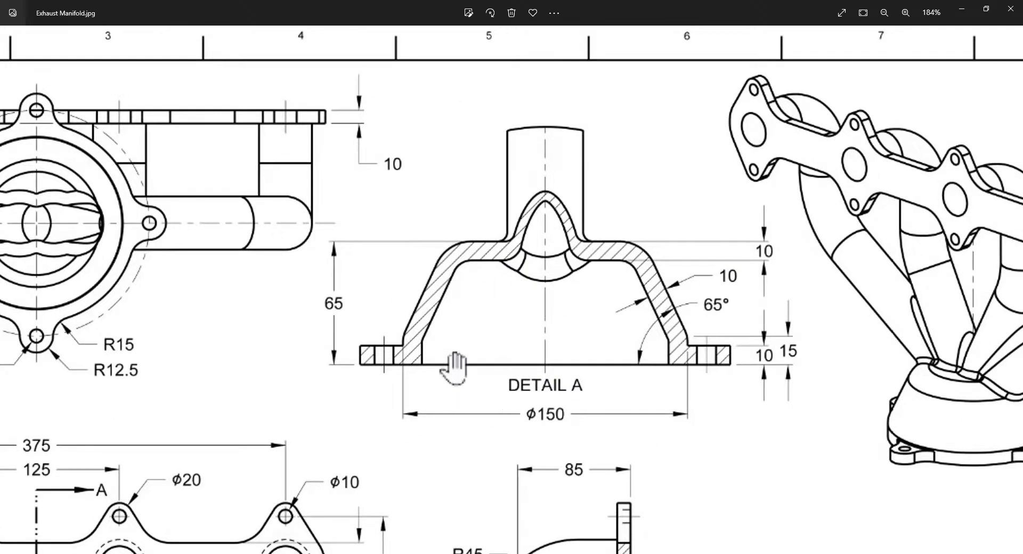
{"action": "scroll", "coordinate": [368, 426], "scroll_direction": "down", "scroll_amount": 5}
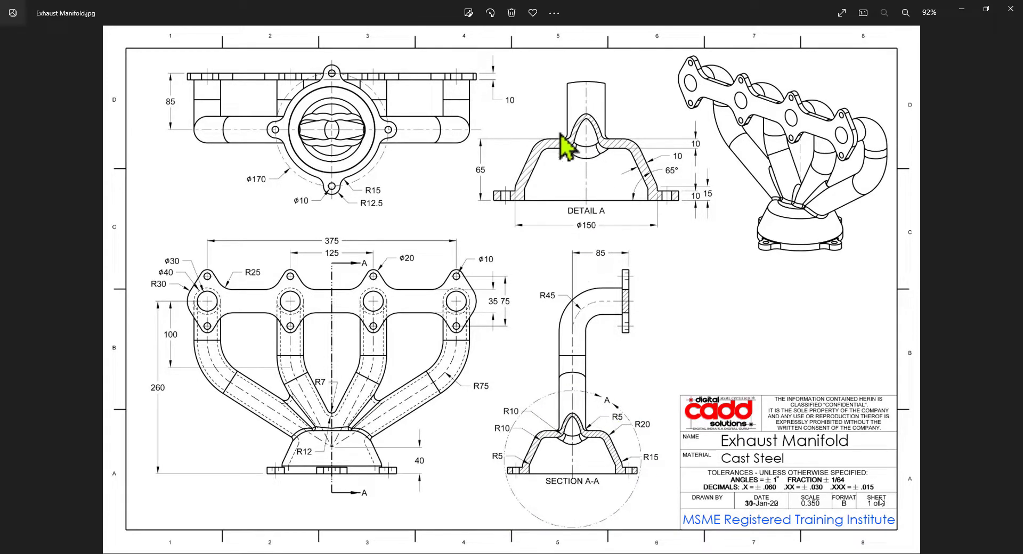
{"action": "scroll", "coordinate": [626, 184], "scroll_direction": "up", "scroll_amount": 5}
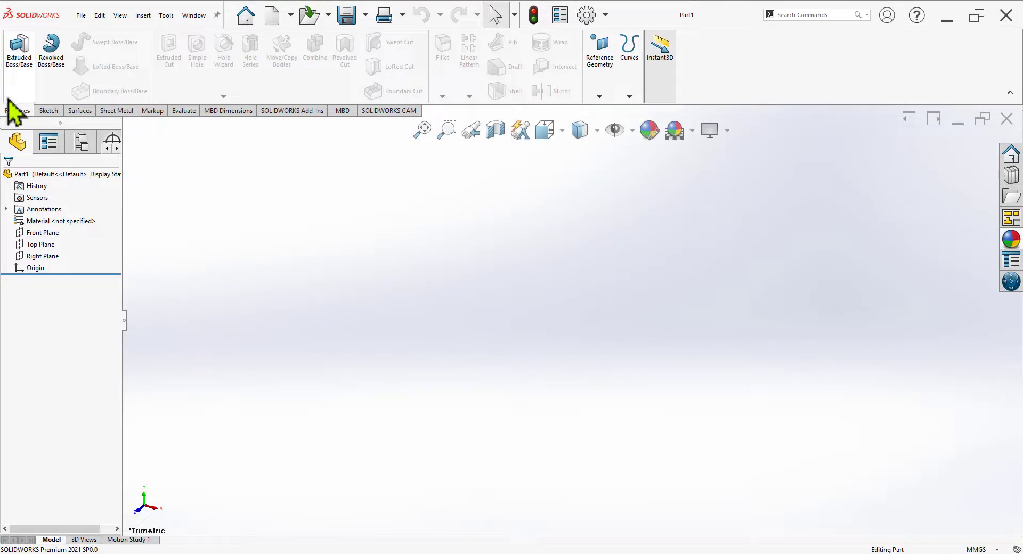
Start a sketch on the Front Plane with infinite-length vertical and horizontal construction lines through the origin
{"action": "left_click", "coordinate": [13, 73]}
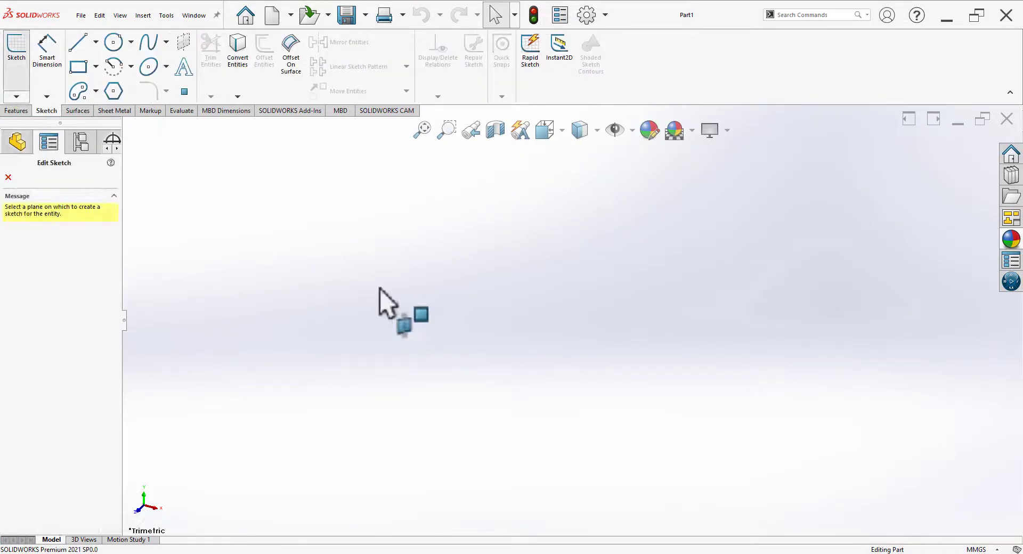
{"action": "left_click", "coordinate": [461, 208]}
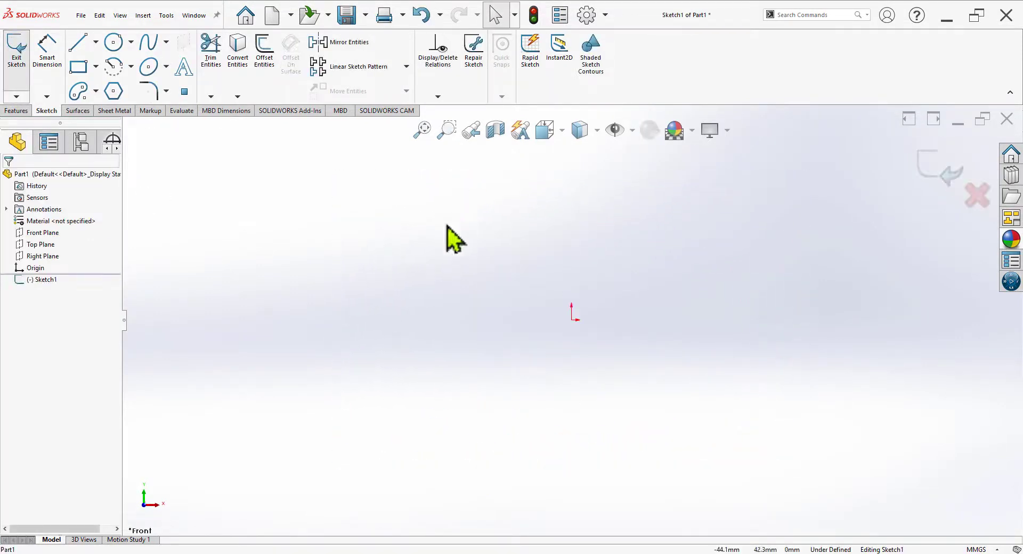
{"action": "left_click", "coordinate": [96, 42]}
{"action": "left_click", "coordinate": [101, 75]}
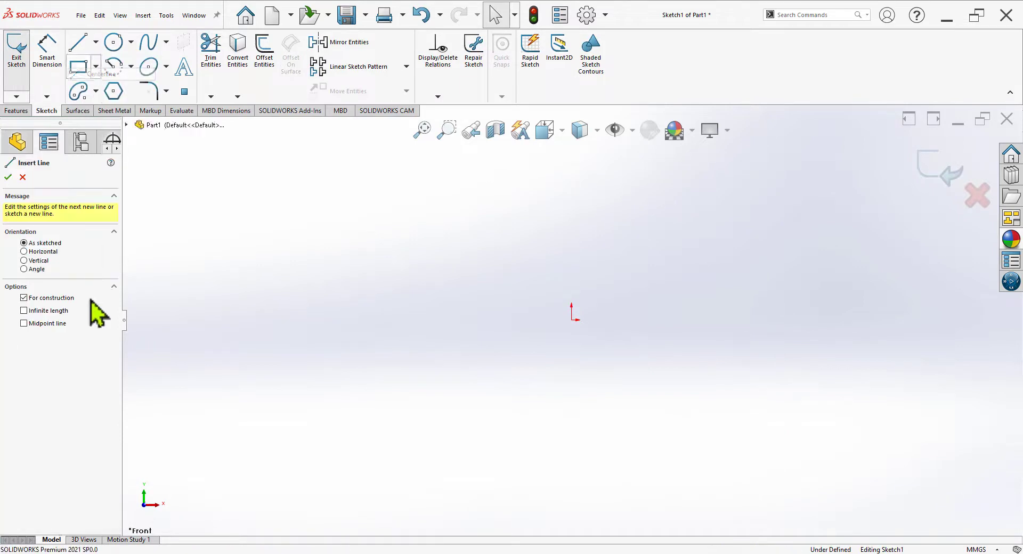
{"action": "left_click", "coordinate": [67, 311]}
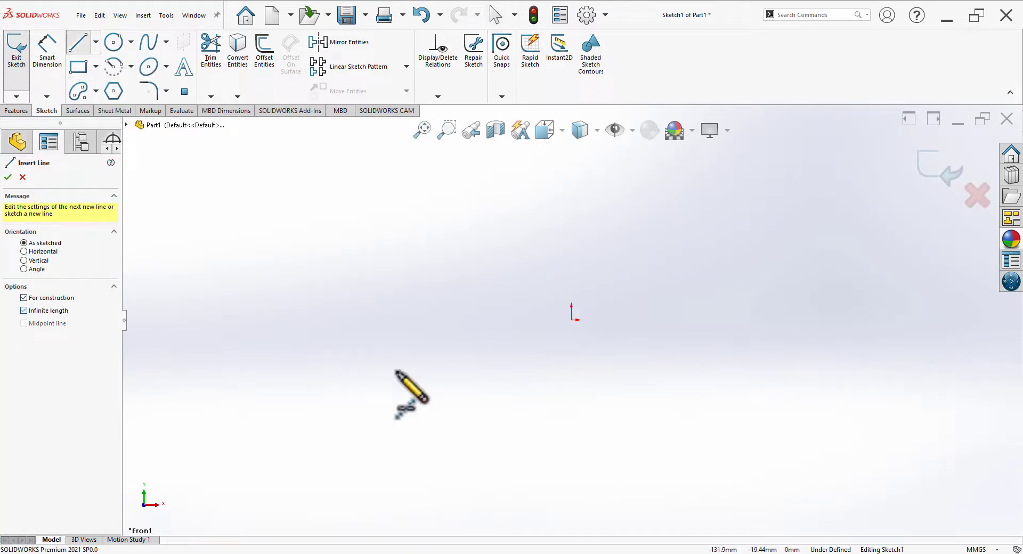
{"action": "left_click", "coordinate": [571, 320]}
{"action": "left_click", "coordinate": [572, 349]}
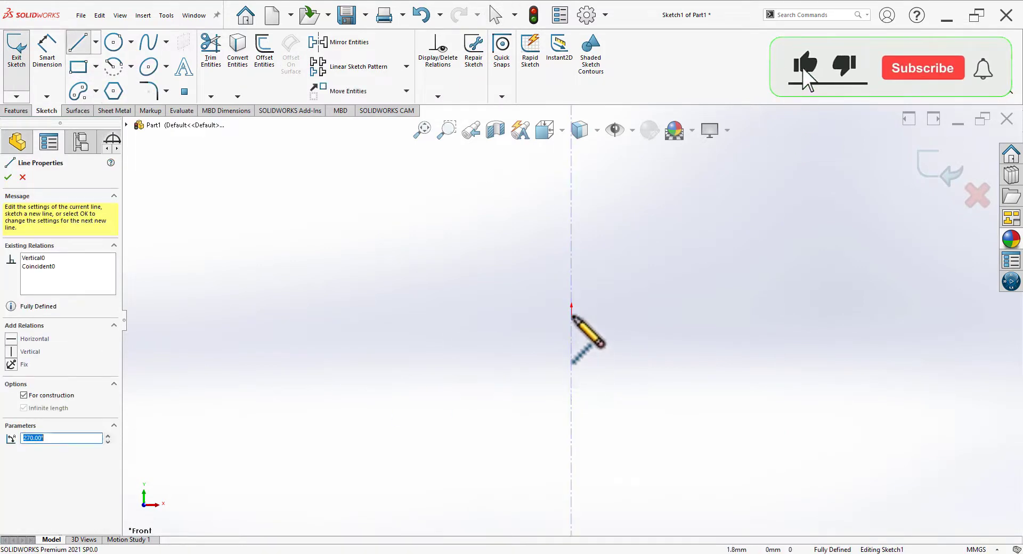
{"action": "left_click", "coordinate": [571, 320]}
{"action": "left_click", "coordinate": [597, 320]}
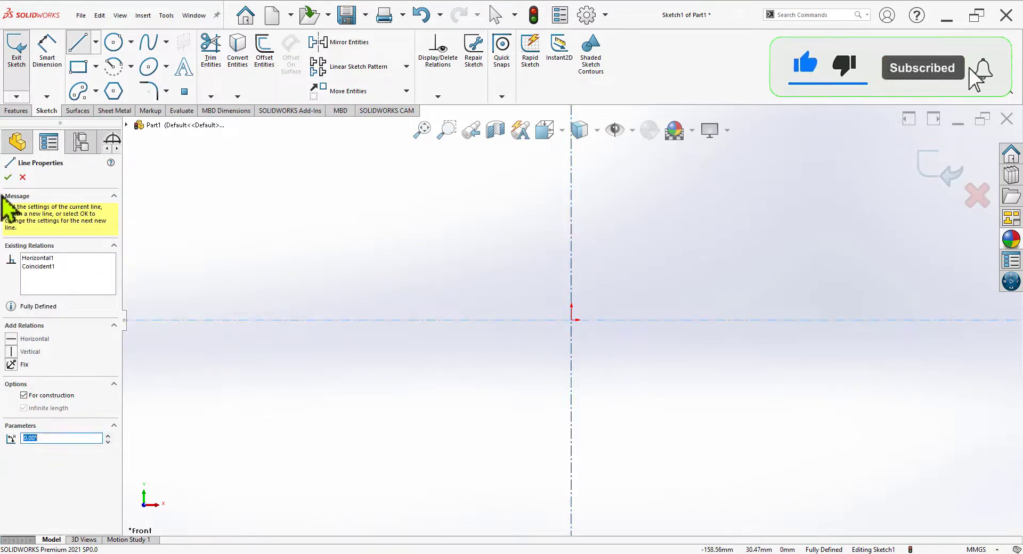
{"action": "left_click", "coordinate": [8, 177]}
{"action": "left_click", "coordinate": [8, 177]}
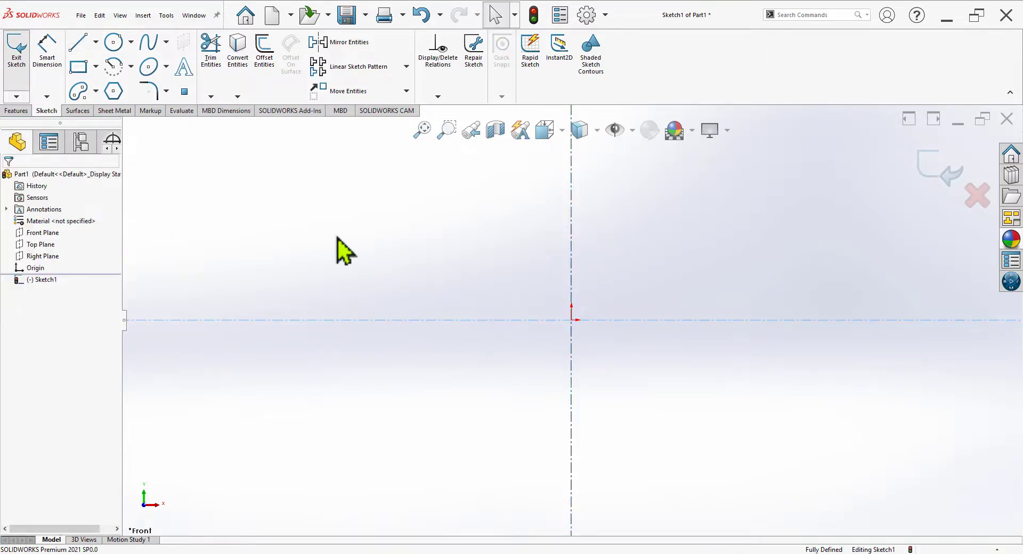
Following Detail A, sketch a closed five-line half profile from the origin, about 72 mm wide and 79 mm high, with a sloped outer upper side
{"action": "scroll", "coordinate": [694, 221], "scroll_direction": "down", "scroll_amount": 2}
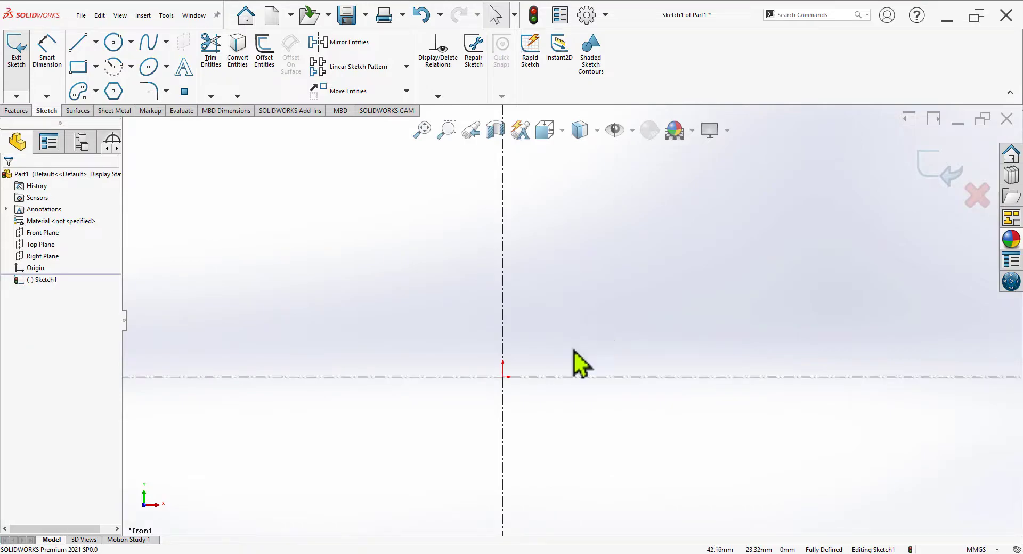
{"action": "left_click", "coordinate": [447, 553]}
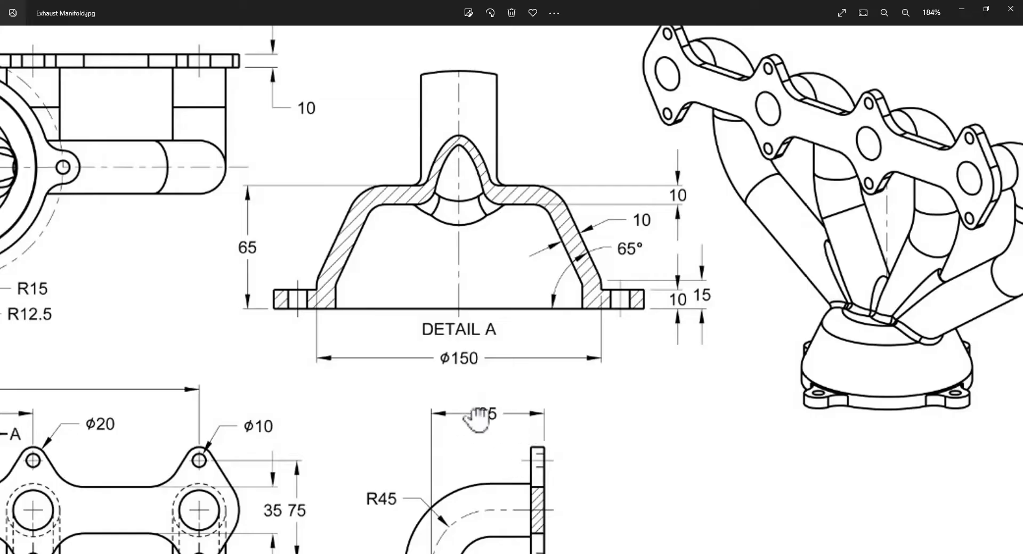
{"action": "left_click_drag", "start_coordinate": [480, 411], "coordinate": [495, 440]}
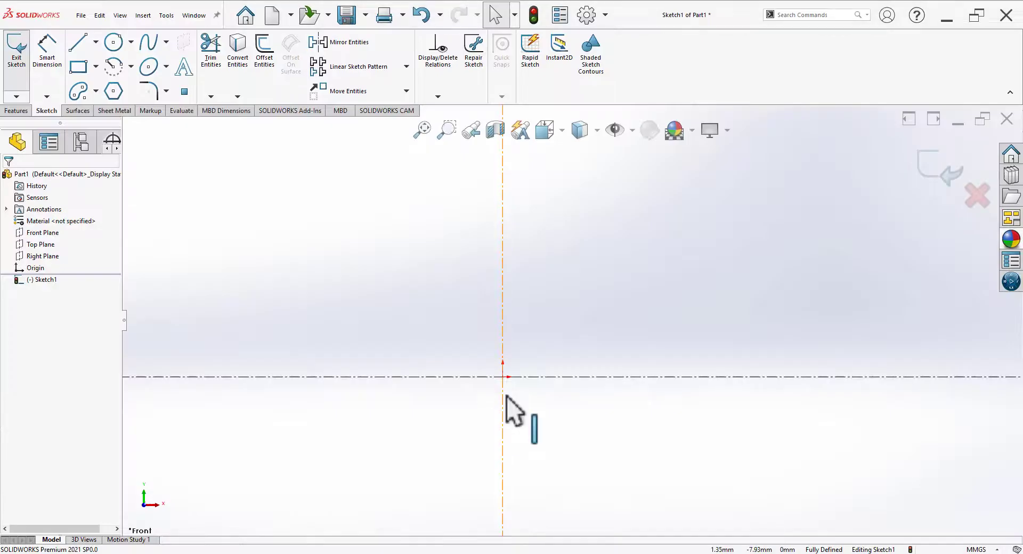
{"action": "left_click", "coordinate": [342, 377]}
{"action": "left_click", "coordinate": [343, 309]}
{"action": "left_click", "coordinate": [402, 209]}
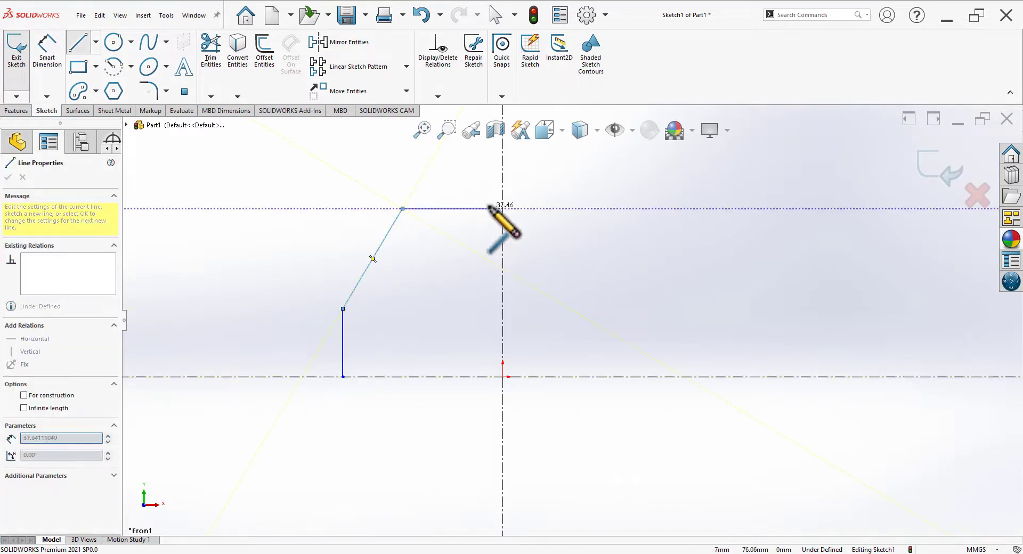
{"action": "left_click", "coordinate": [503, 209]}
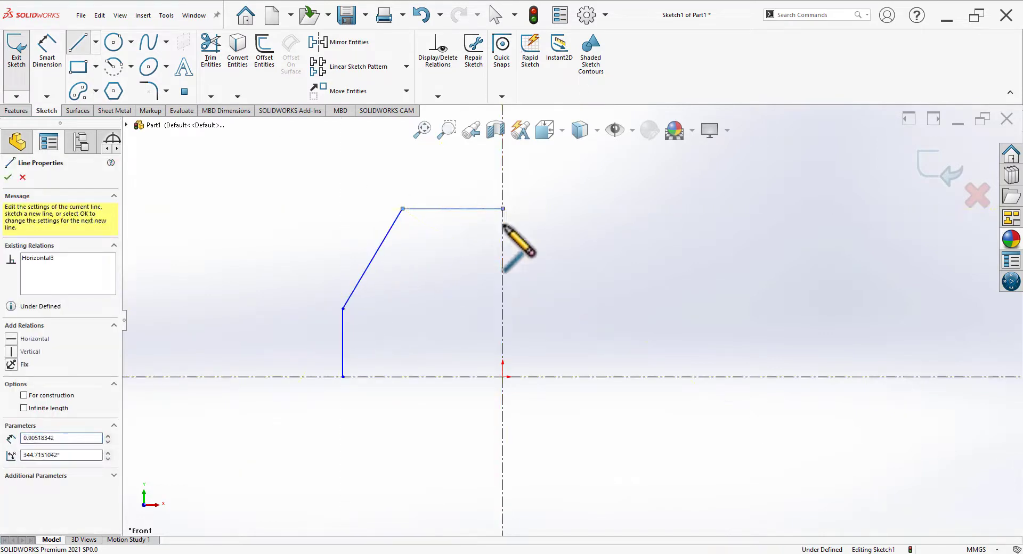
{"action": "left_click", "coordinate": [503, 377]}
{"action": "left_click", "coordinate": [343, 377]}
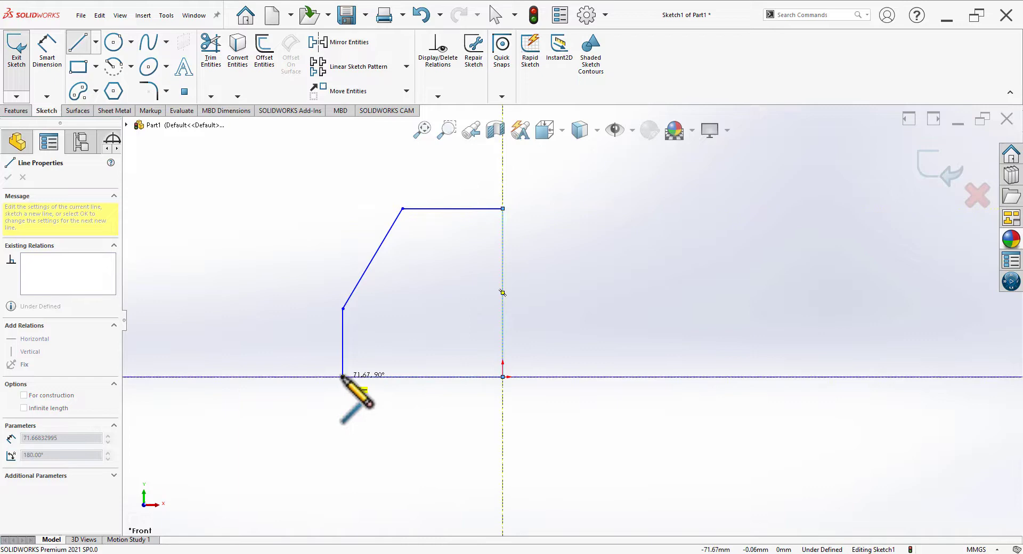
{"action": "right_click", "coordinate": [672, 208]}
{"action": "left_click", "coordinate": [698, 215]}
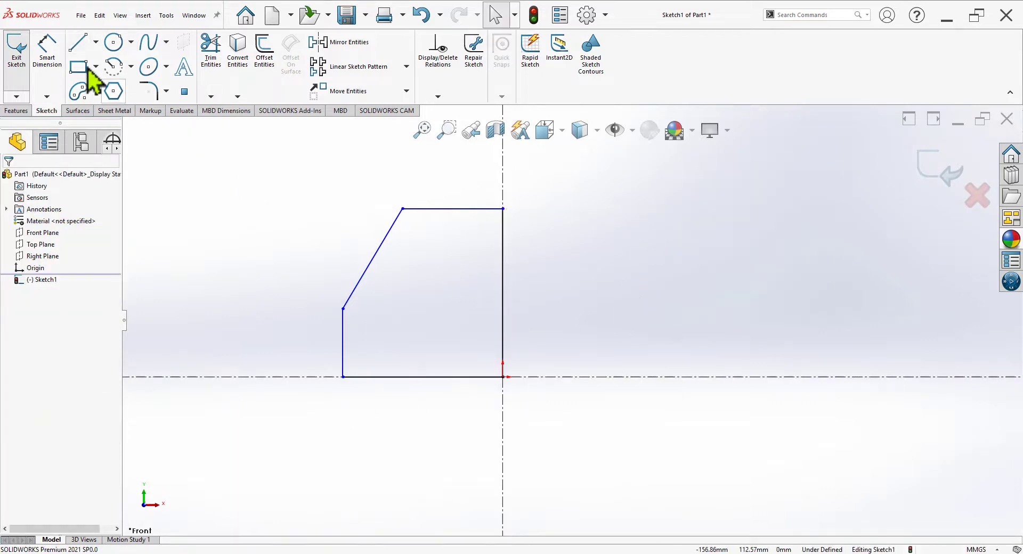
Check the base diameter in the drawing and dimension the profile's outer vertical line across the vertical centerline as 150 mm
{"action": "left_click", "coordinate": [51, 58]}
{"action": "key", "text": "alt+Tab"}
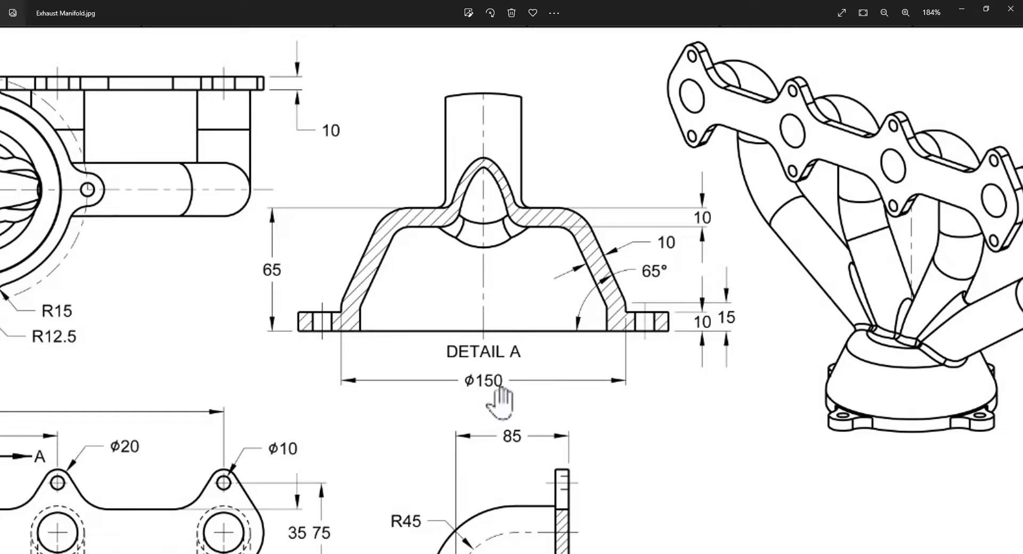
{"action": "key", "text": "alt+Tab"}
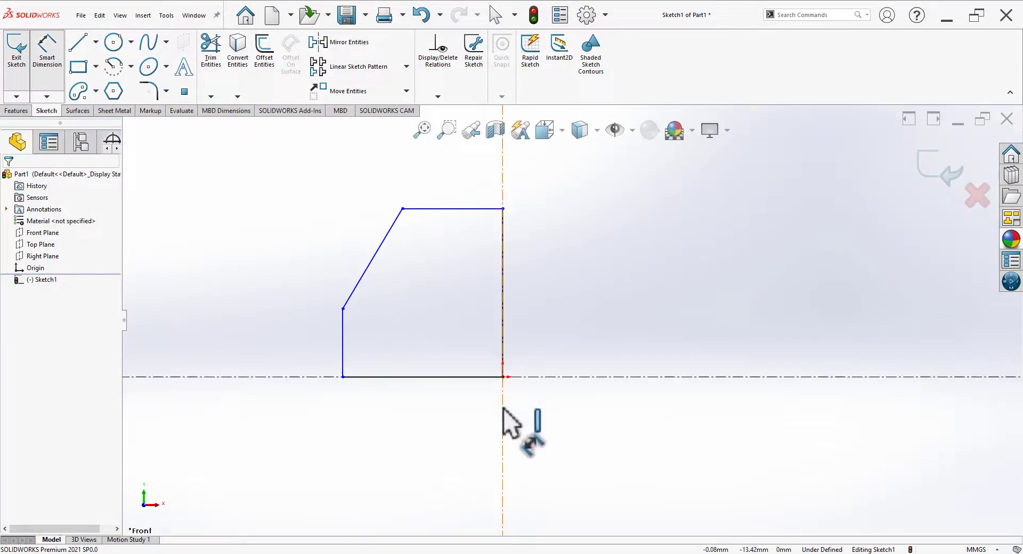
{"action": "left_click", "coordinate": [503, 409]}
{"action": "left_click", "coordinate": [342, 352]}
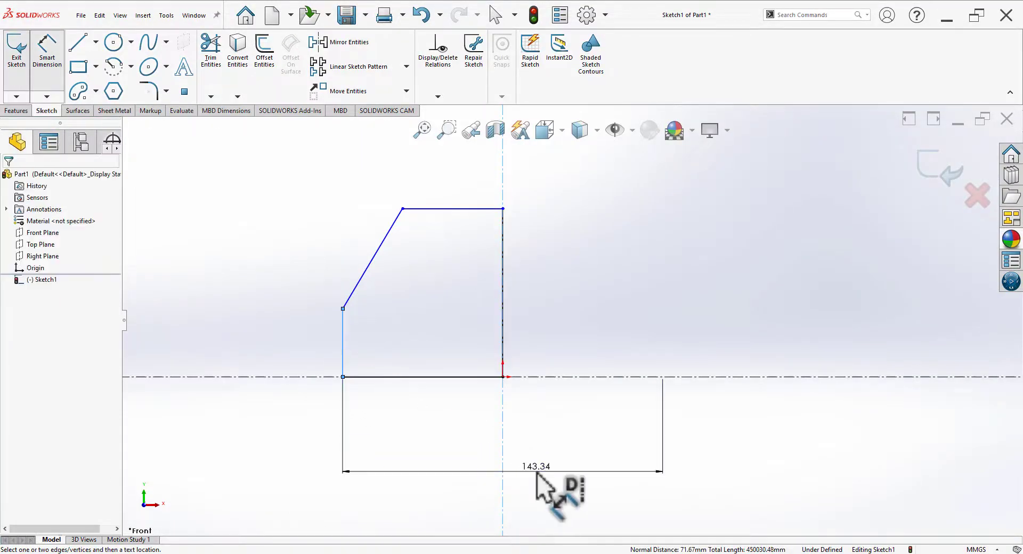
{"action": "left_click", "coordinate": [542, 484]}
{"action": "type", "text": "150"}
{"action": "key", "text": "Return"}
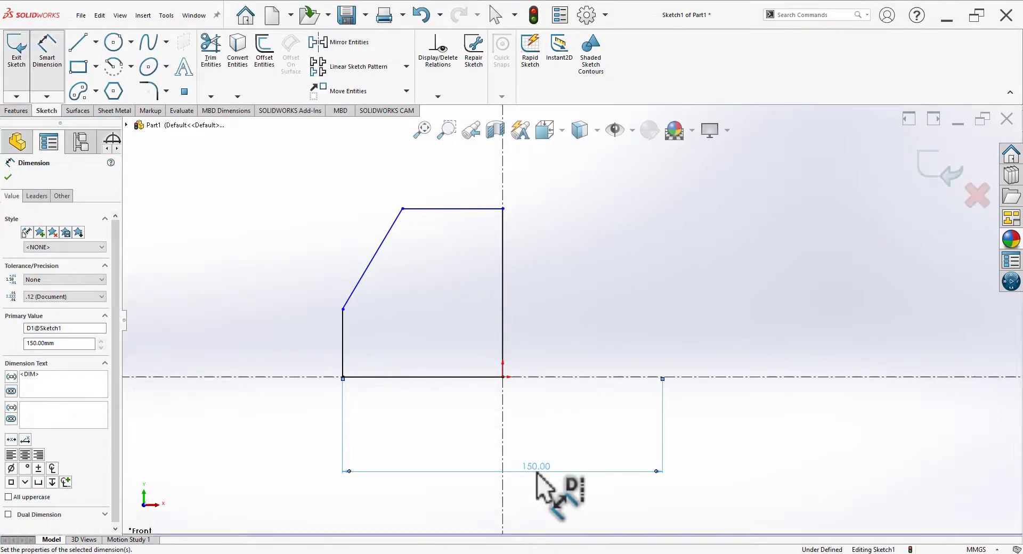
Check the base height in the drawing and set the distance between the profile's top and bottom lines to 65 mm
{"action": "key", "text": "alt+Tab"}
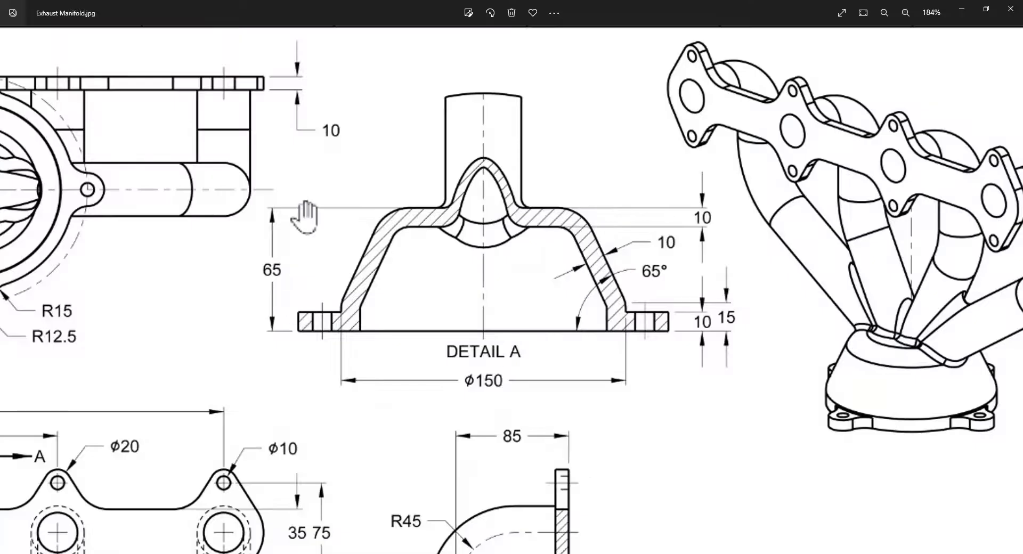
{"action": "key", "text": "alt+Tab"}
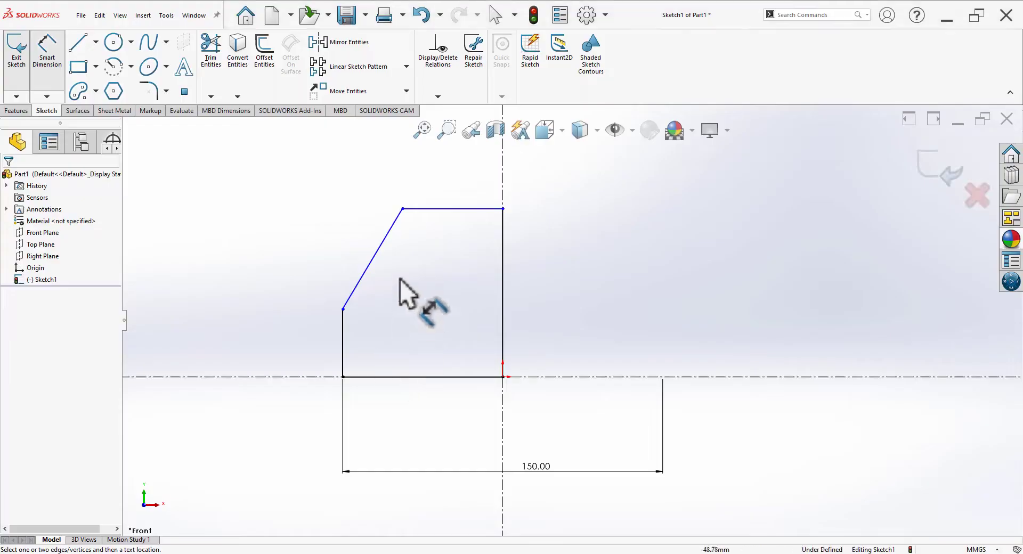
{"action": "left_click", "coordinate": [421, 209]}
{"action": "left_click", "coordinate": [418, 378]}
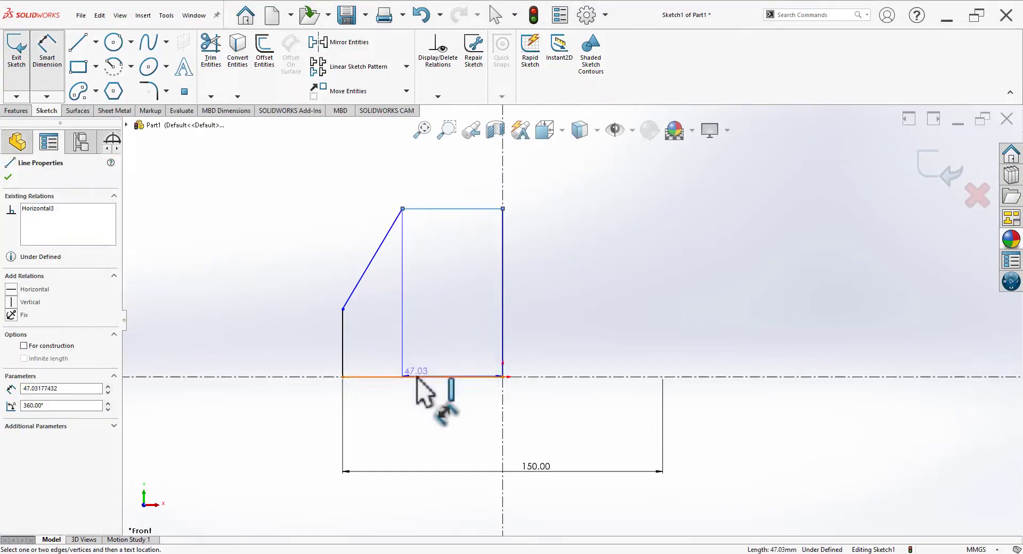
{"action": "left_click", "coordinate": [258, 327]}
{"action": "type", "text": "65"}
{"action": "key", "text": "Return"}
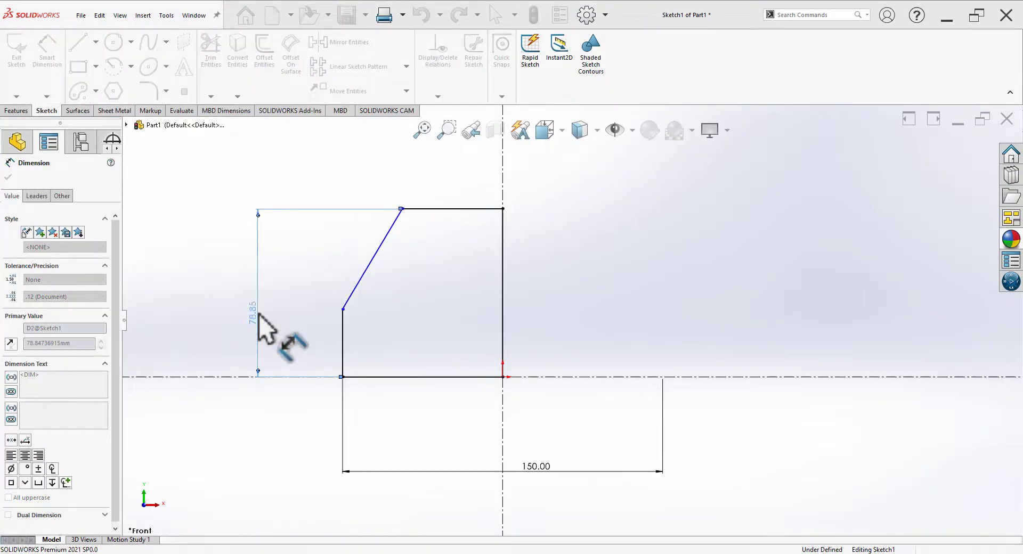
Check the wall angle in the drawing and set the angle between the sloped line and the bottom line to 65 degrees
{"action": "key", "text": "alt+Tab"}
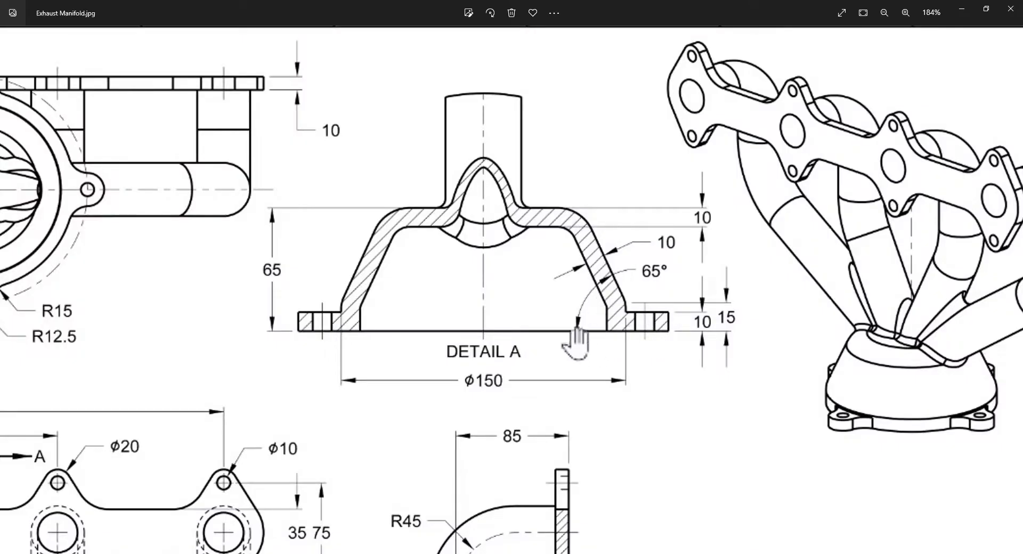
{"action": "key", "text": "alt+Tab"}
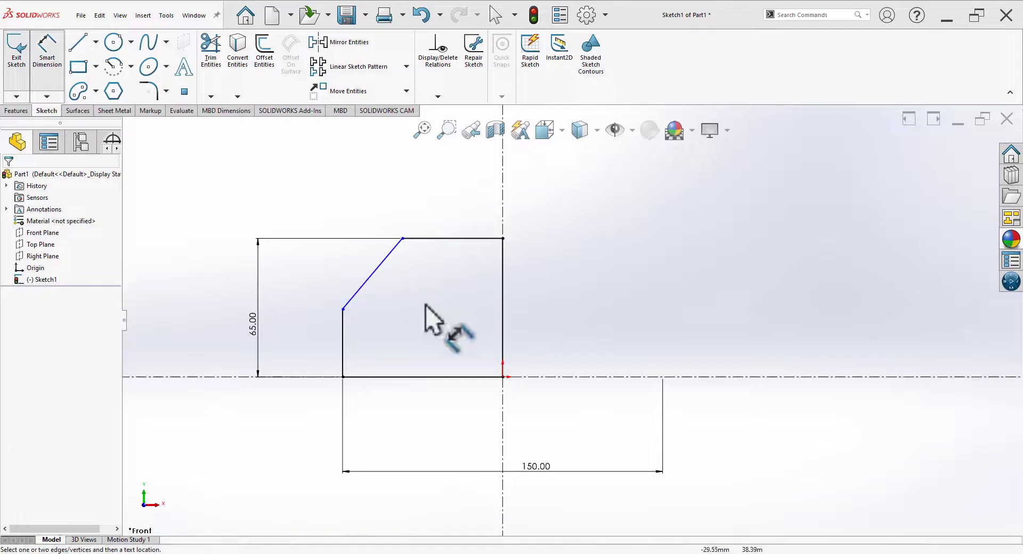
{"action": "left_click", "coordinate": [428, 377]}
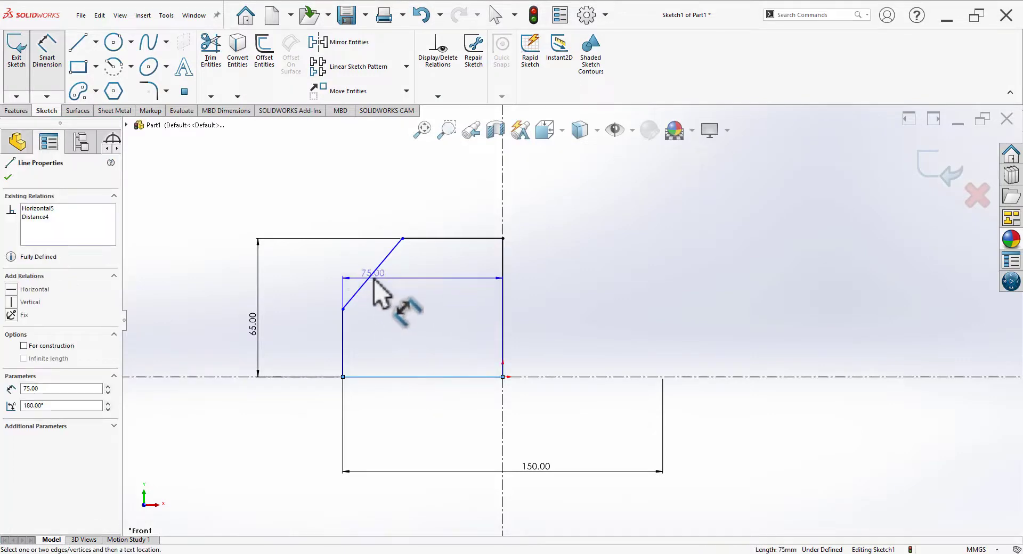
{"action": "left_click", "coordinate": [372, 278]}
{"action": "left_click", "coordinate": [394, 310]}
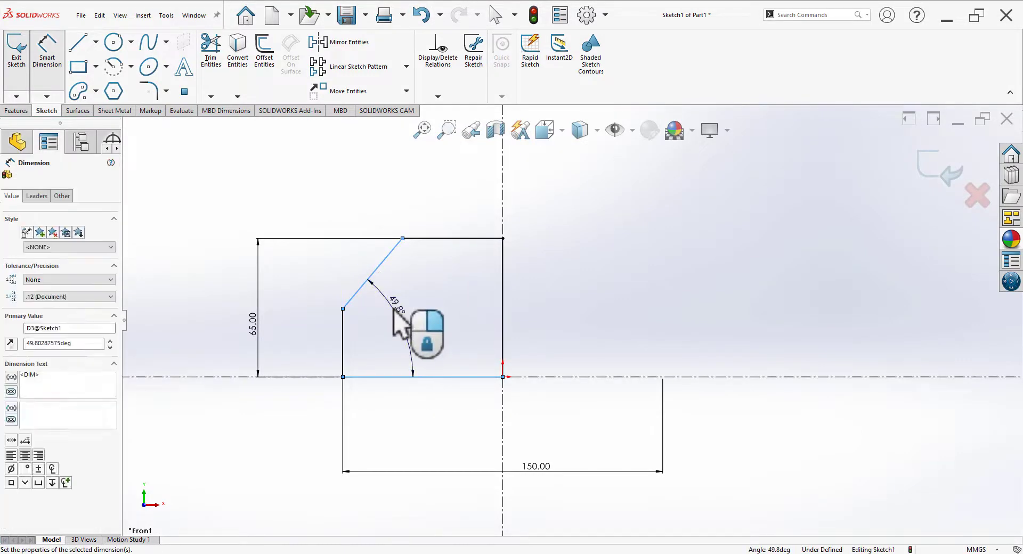
{"action": "type", "text": "65"}
{"action": "key", "text": "Return"}
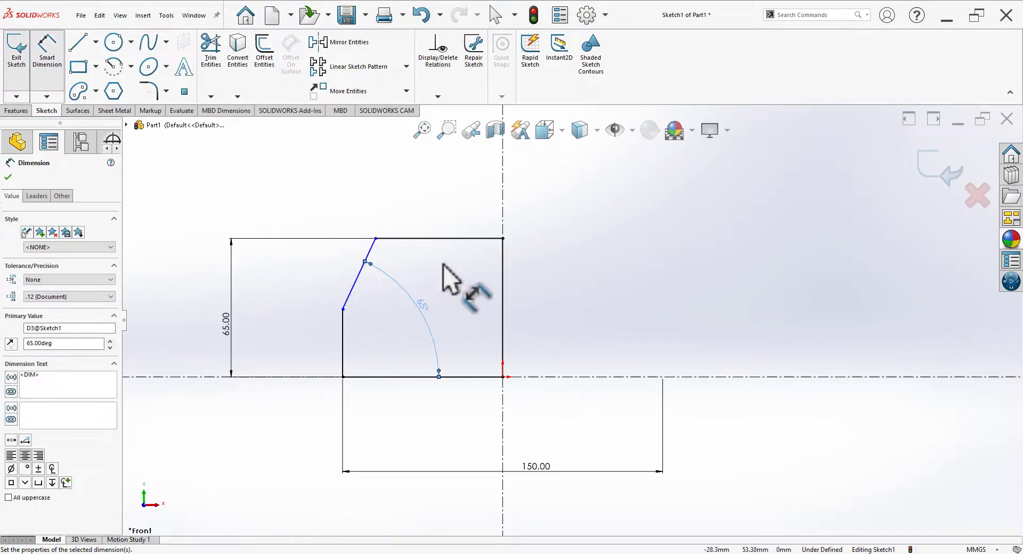
Check the lower wall height in Detail A, set the profile's outer vertical line to 15 mm, and finish the sketch
{"action": "key", "text": "alt+Tab"}
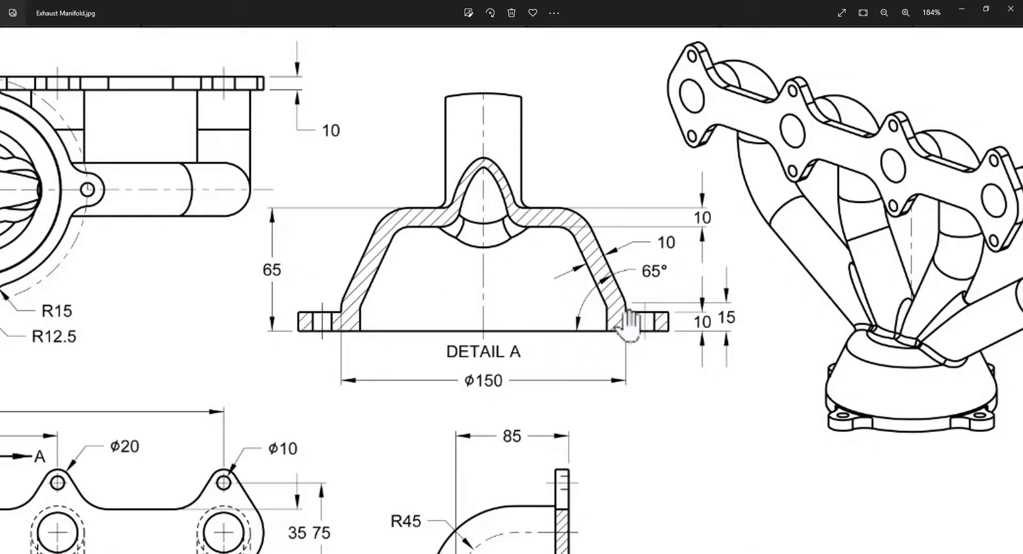
{"action": "key", "text": "alt+Tab"}
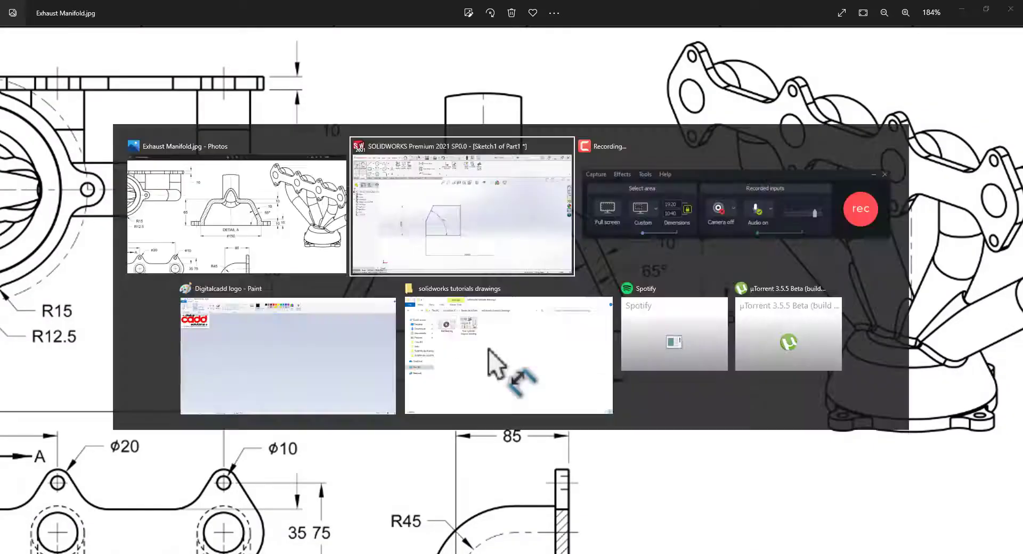
{"action": "left_click", "coordinate": [290, 347]}
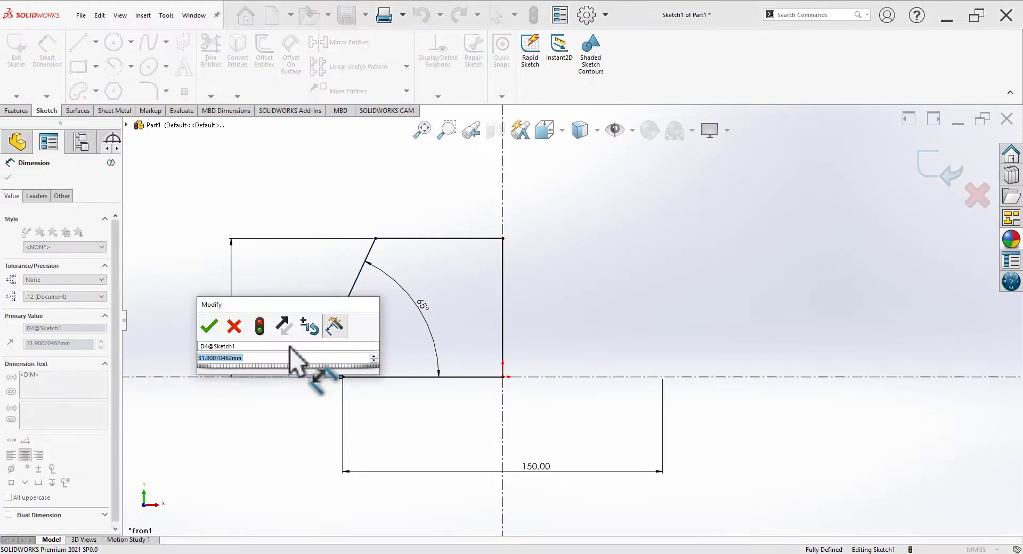
{"action": "type", "text": "15"}
{"action": "key", "text": "Return"}
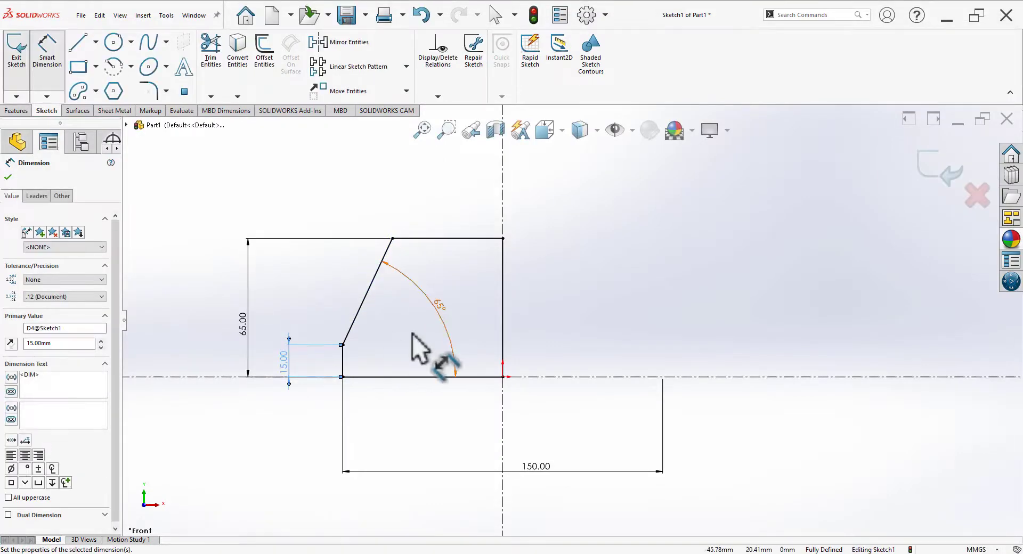
{"action": "left_click", "coordinate": [564, 302]}
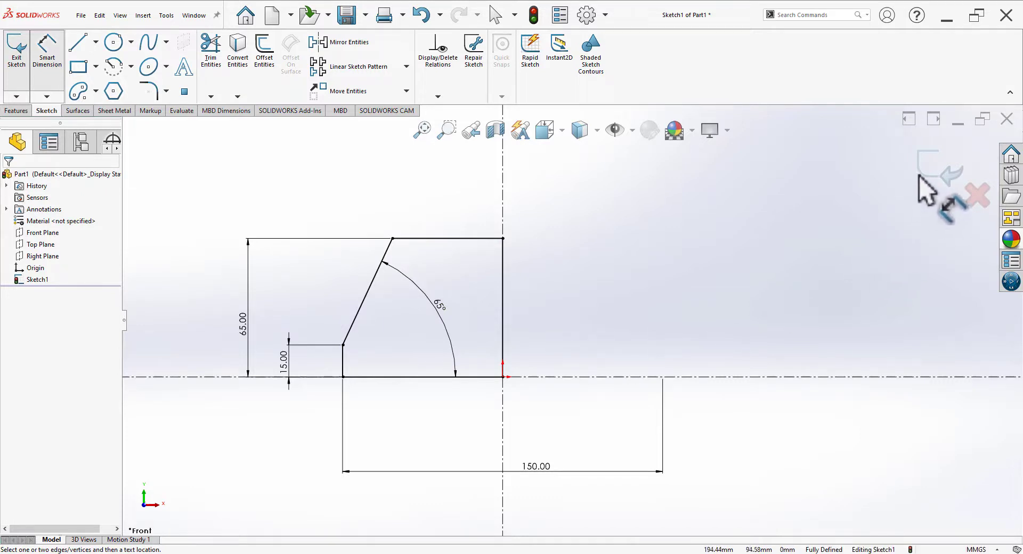
{"action": "left_click", "coordinate": [935, 173]}
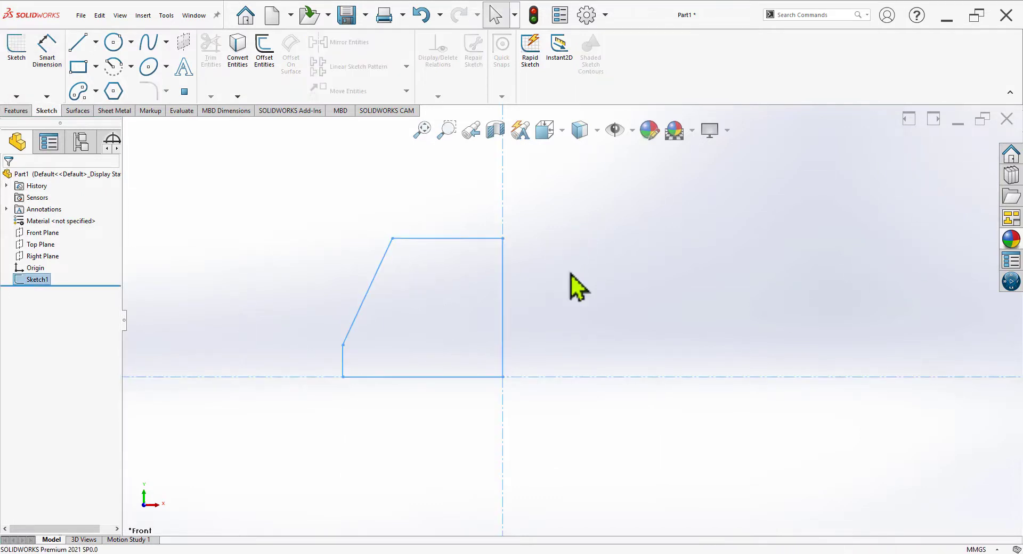
Revolve the half profile a full turn about the vertical centerline to form the solid collector base
{"action": "key", "text": "space"}
{"action": "left_click", "coordinate": [710, 250]}
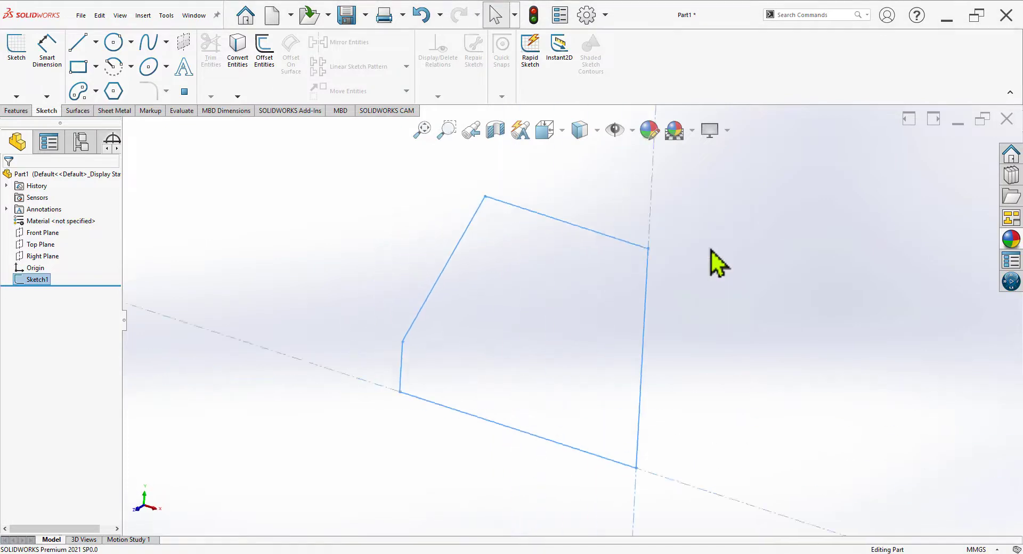
{"action": "left_click", "coordinate": [20, 111]}
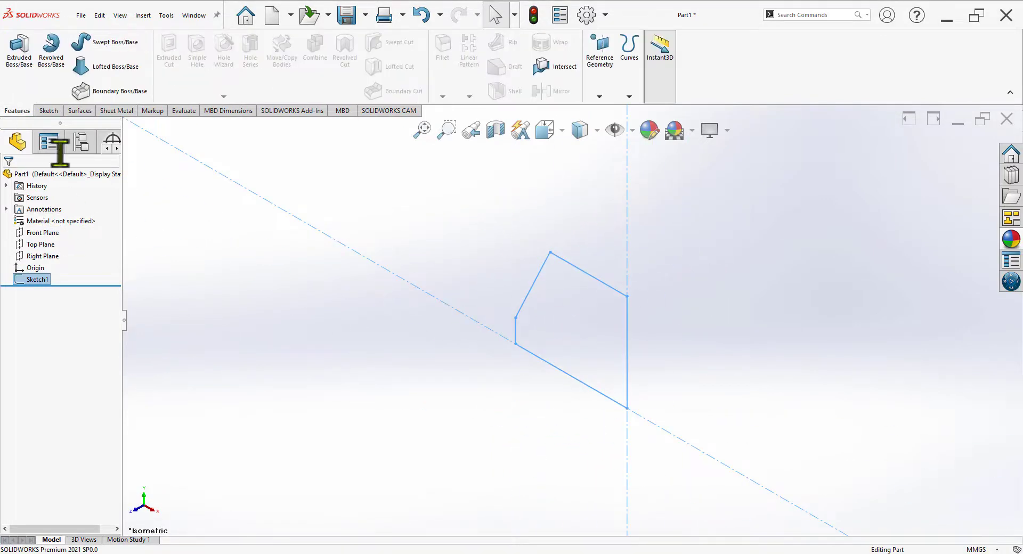
{"action": "left_click", "coordinate": [51, 53]}
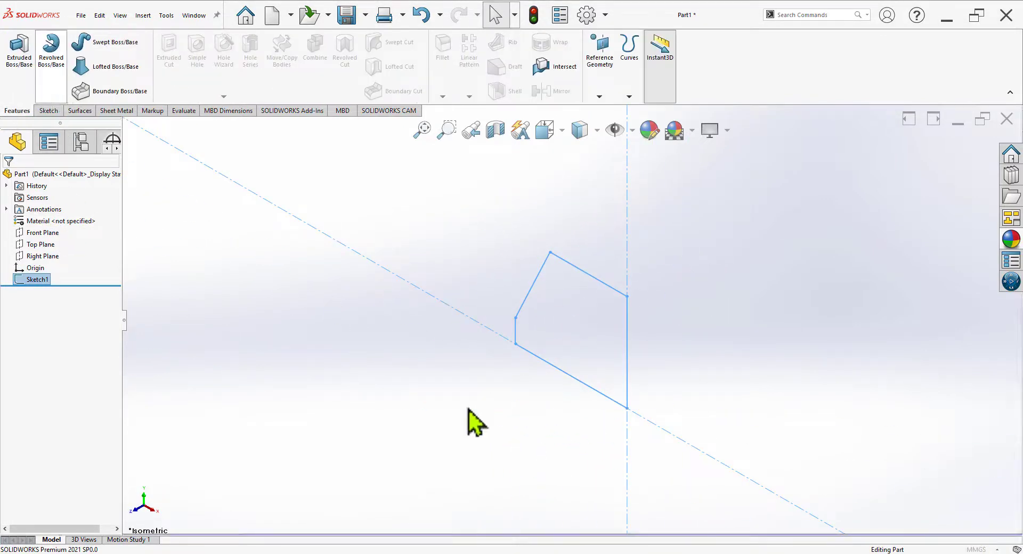
{"action": "left_click", "coordinate": [627, 236]}
{"action": "left_click", "coordinate": [8, 179]}
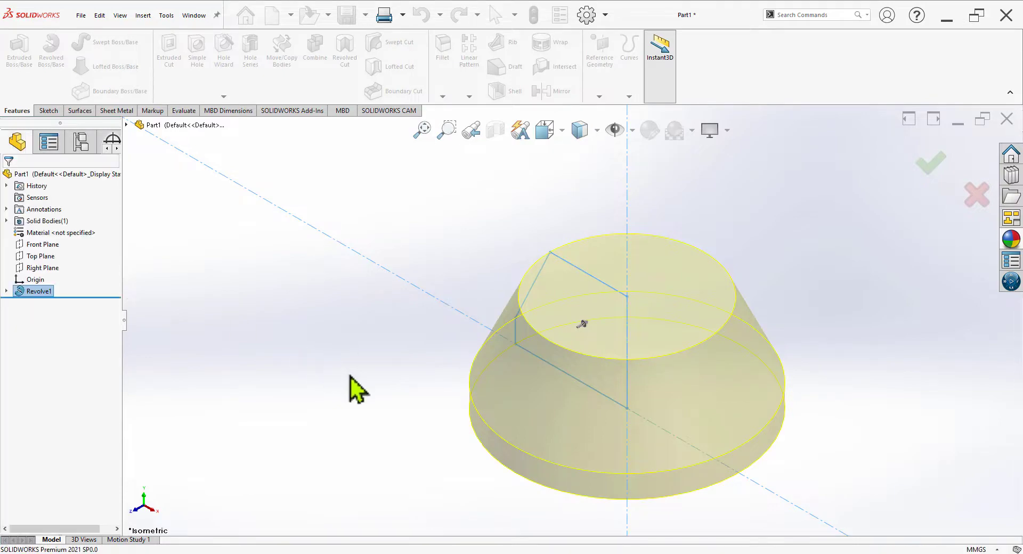
Change the viewport scene to a plain white background
{"action": "scroll", "coordinate": [350, 375], "scroll_direction": "up", "scroll_amount": 4}
{"action": "scroll", "coordinate": [799, 314], "scroll_direction": "down", "scroll_amount": 2}
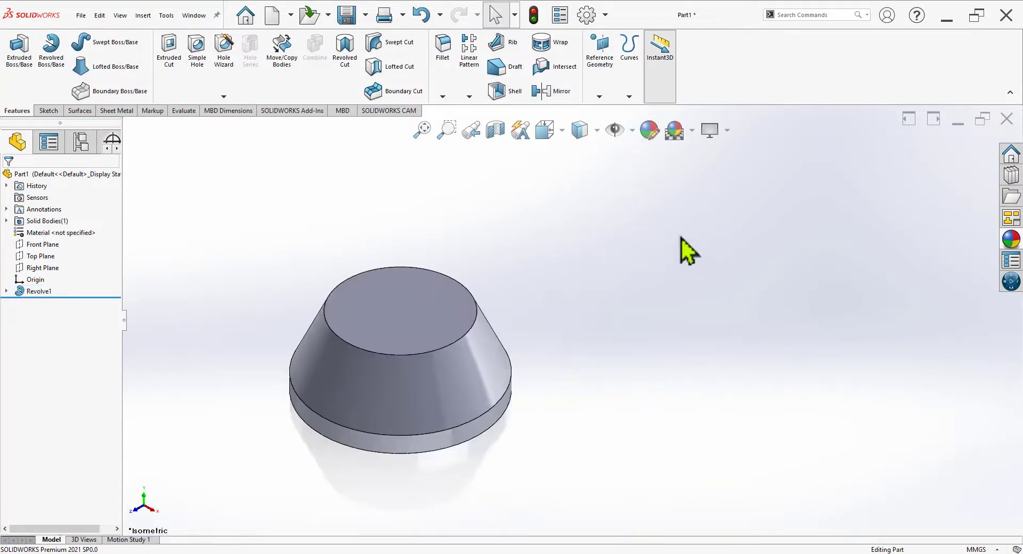
{"action": "left_click", "coordinate": [692, 131]}
{"action": "left_click", "coordinate": [698, 173]}
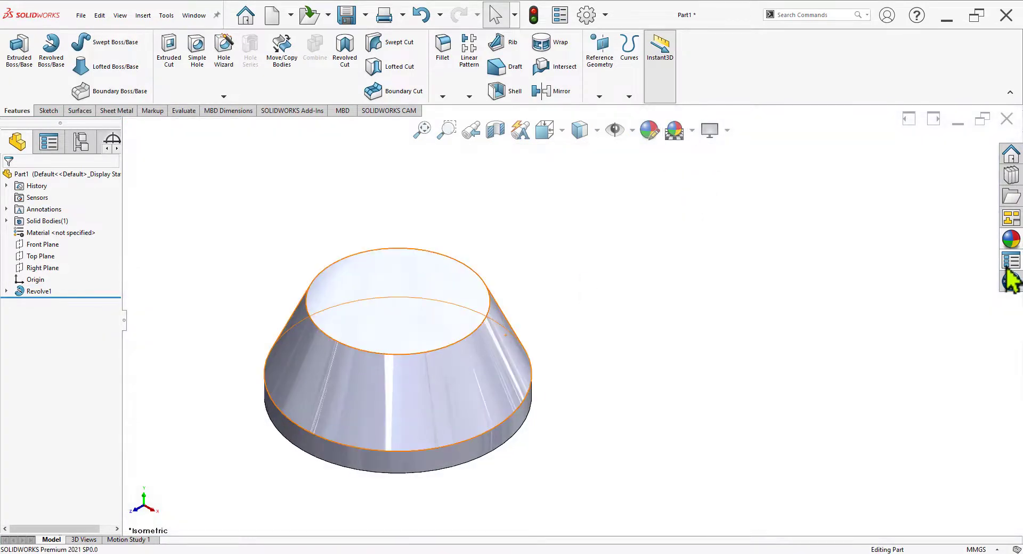
Browse the chrome metal appearances, try brushed chromium on the part, and replace it with chromium plate cast
{"action": "left_click", "coordinate": [1010, 239]}
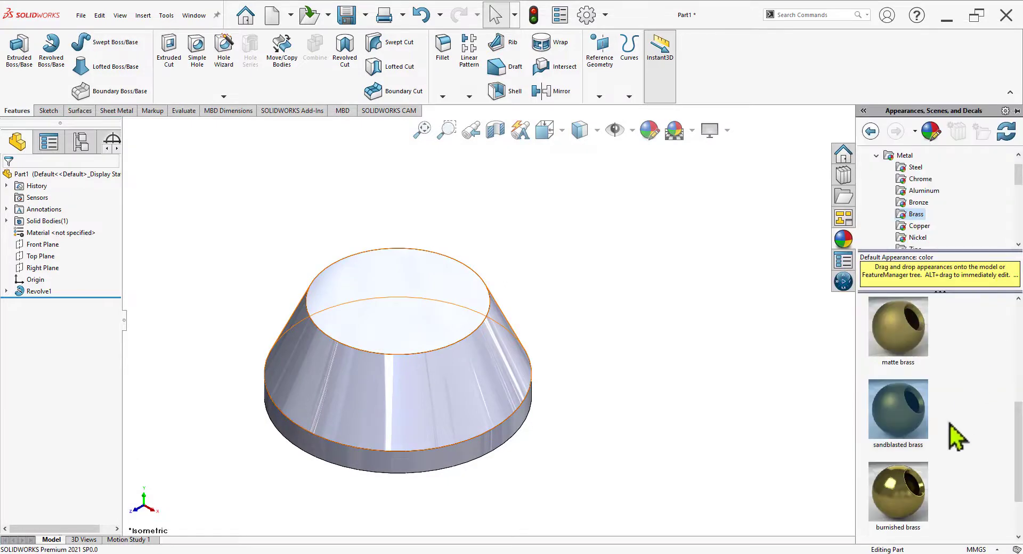
{"action": "left_click", "coordinate": [920, 179]}
{"action": "left_click", "coordinate": [915, 425]}
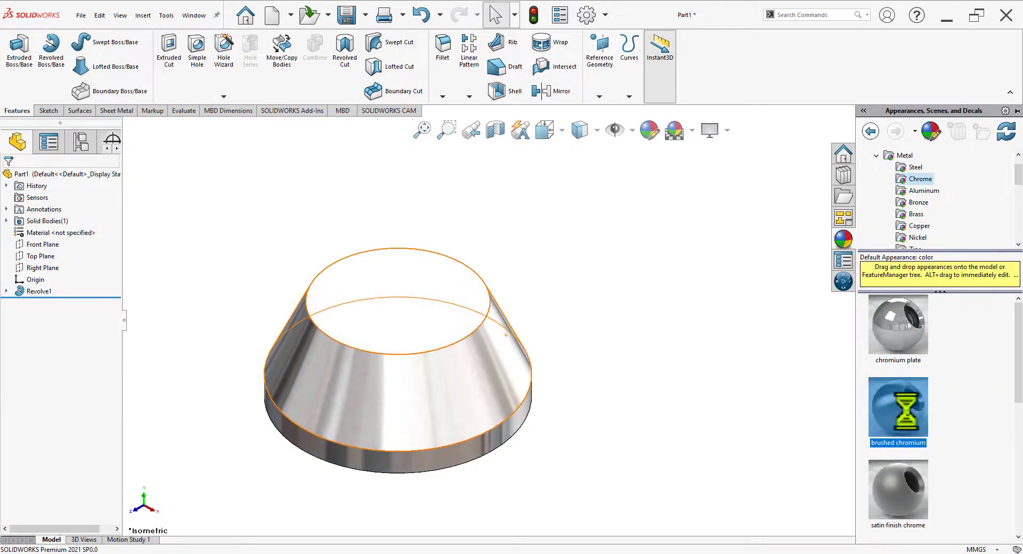
{"action": "scroll", "coordinate": [917, 490], "scroll_direction": "down", "scroll_amount": 2}
{"action": "double_click", "coordinate": [911, 494]}
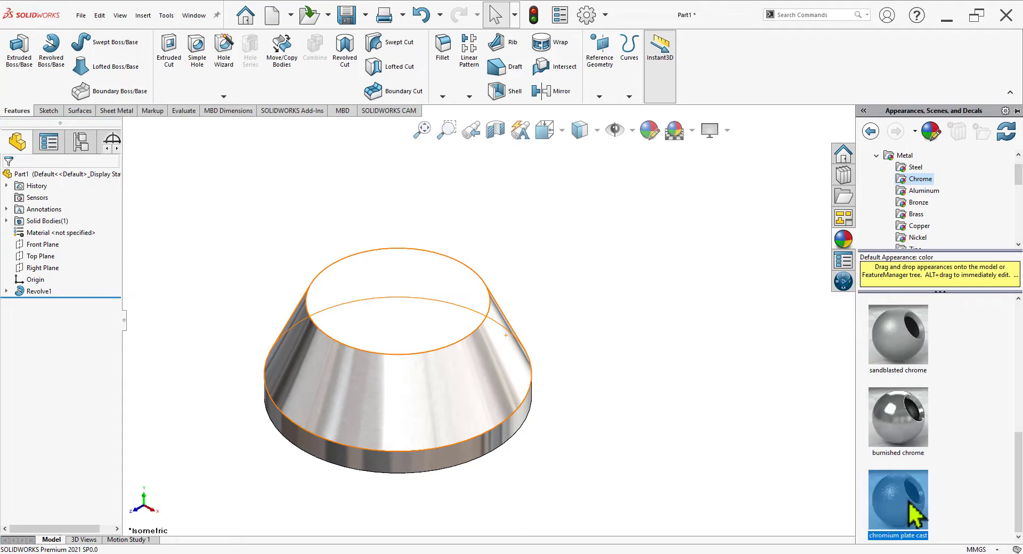
{"action": "scroll", "coordinate": [420, 381], "scroll_direction": "down", "scroll_amount": 4}
{"action": "scroll", "coordinate": [419, 382], "scroll_direction": "up", "scroll_amount": 4}
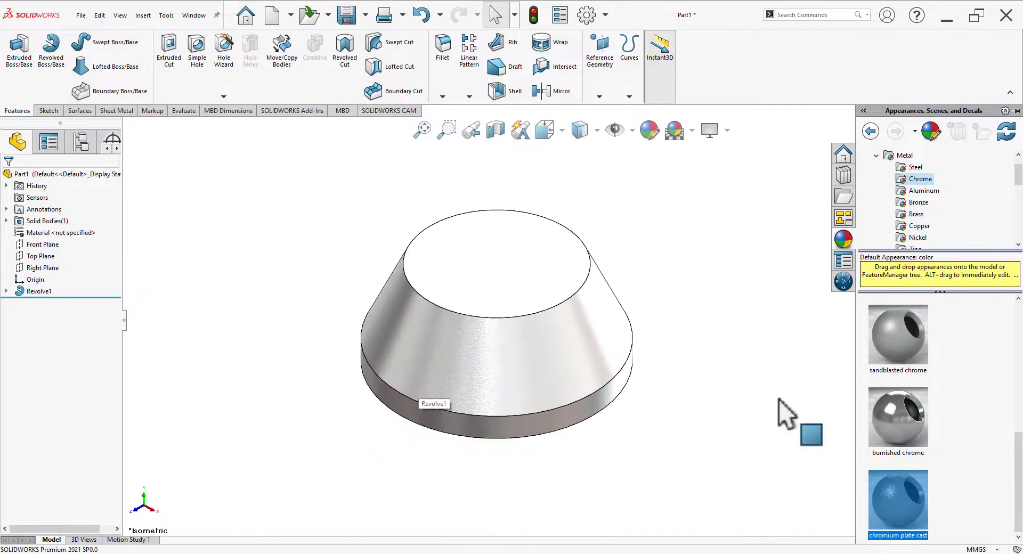
Try the burnished chrome appearance on the part
{"action": "double_click", "coordinate": [914, 428]}
{"action": "scroll", "coordinate": [621, 309], "scroll_direction": "down", "scroll_amount": 3}
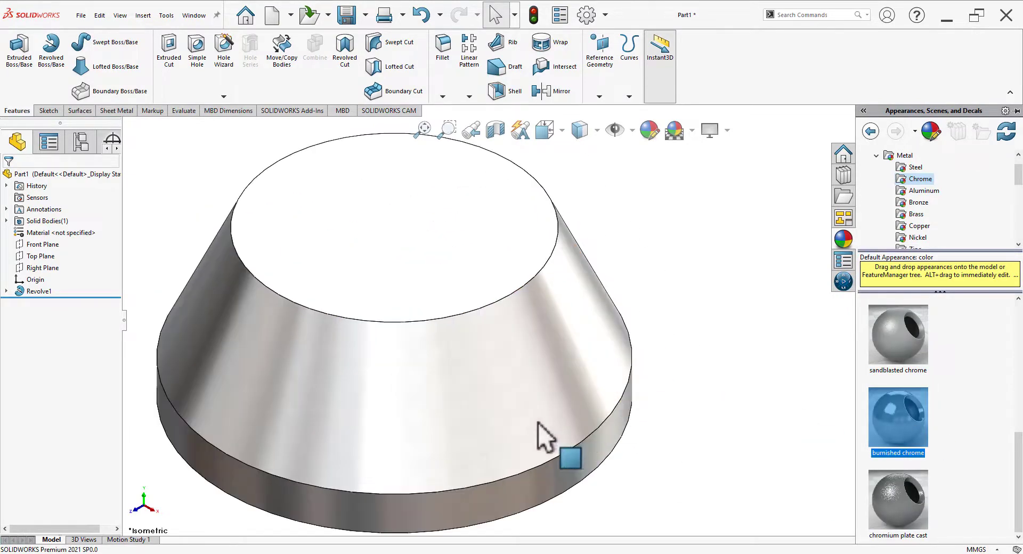
{"action": "middle_click_drag", "start_coordinate": [539, 420], "coordinate": [536, 442]}
Reapply the chromium plate cast appearance to the part and return to the isometric view
{"action": "double_click", "coordinate": [918, 504]}
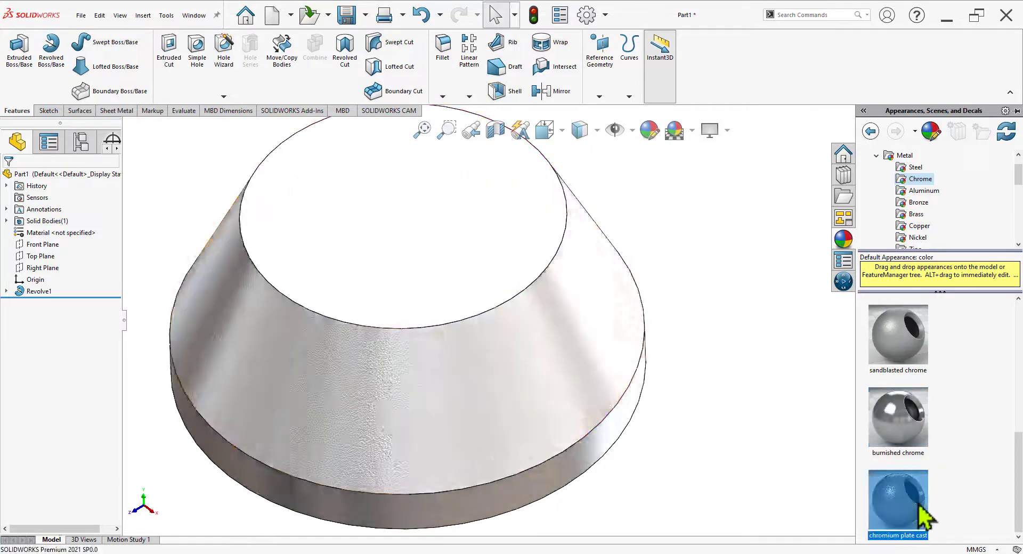
{"action": "scroll", "coordinate": [570, 320], "scroll_direction": "up", "scroll_amount": 5}
{"action": "left_click", "coordinate": [738, 288]}
{"action": "scroll", "coordinate": [578, 381], "scroll_direction": "up", "scroll_amount": 3}
{"action": "scroll", "coordinate": [599, 271], "scroll_direction": "down", "scroll_amount": 4}
{"action": "key", "text": "space"}
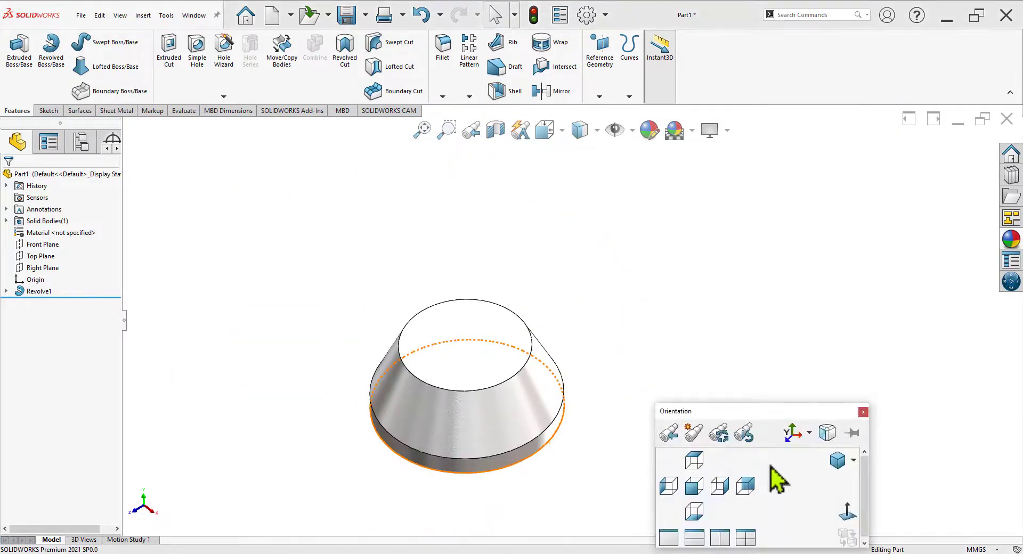
{"action": "left_click", "coordinate": [837, 460]}
{"action": "scroll", "coordinate": [726, 306], "scroll_direction": "up", "scroll_amount": 2}
{"action": "scroll", "coordinate": [726, 306], "scroll_direction": "down", "scroll_amount": 1}
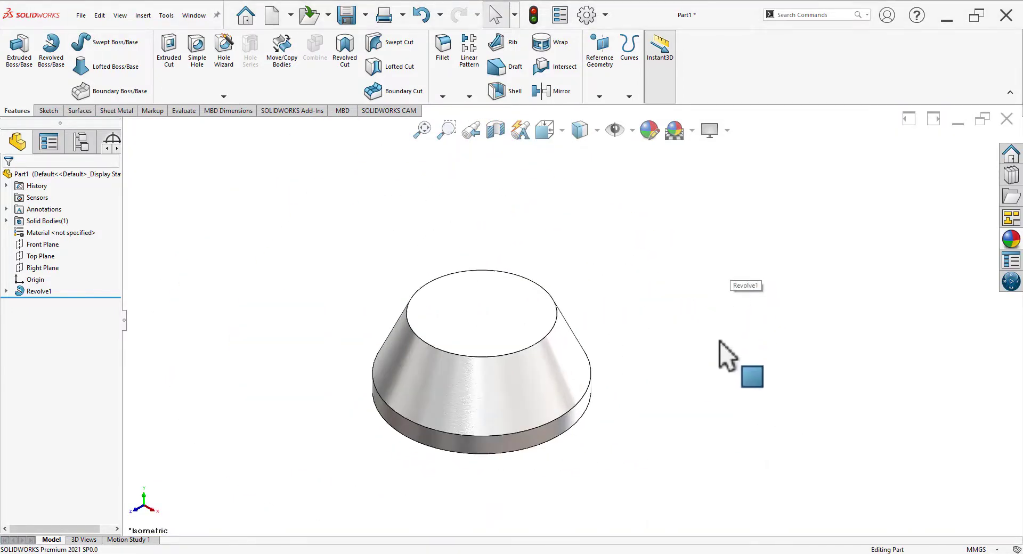
Examine the manifold drawing's front, side and isometric views for the port flange and its position relative to the base
{"action": "key", "text": "alt+Tab"}
{"action": "left_click_drag", "start_coordinate": [536, 400], "coordinate": [366, 457]}
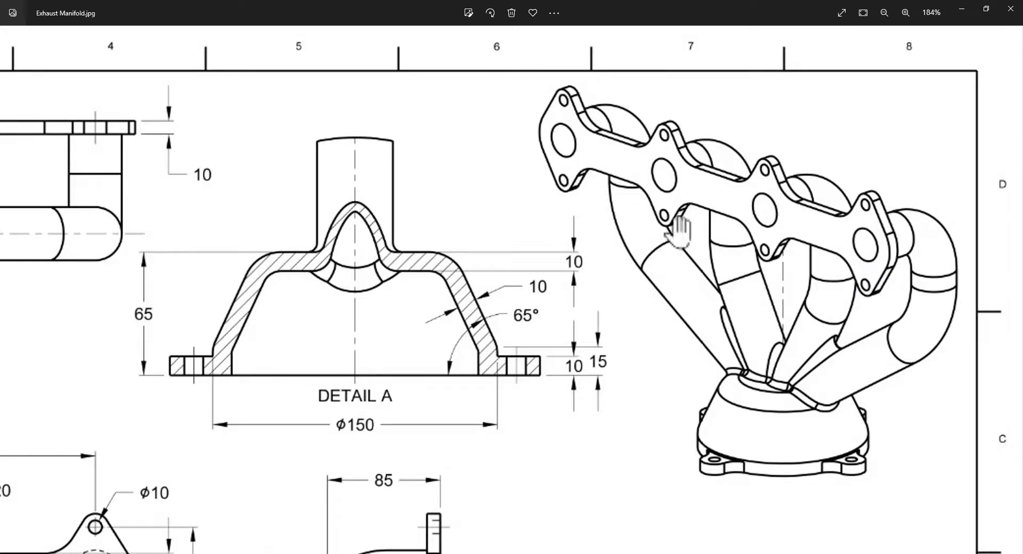
{"action": "scroll", "coordinate": [365, 366], "scroll_direction": "down", "scroll_amount": 5}
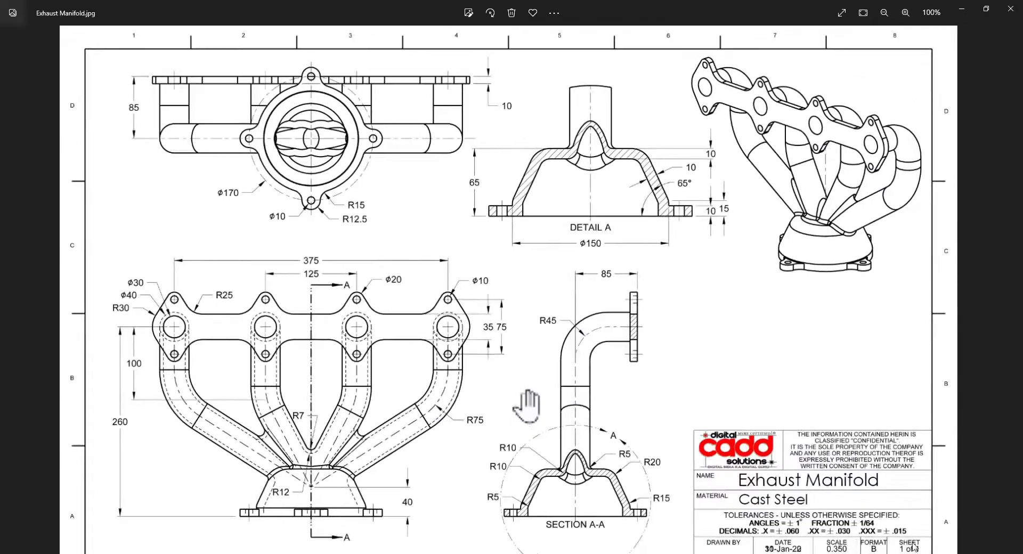
{"action": "scroll", "coordinate": [604, 256], "scroll_direction": "up", "scroll_amount": 4}
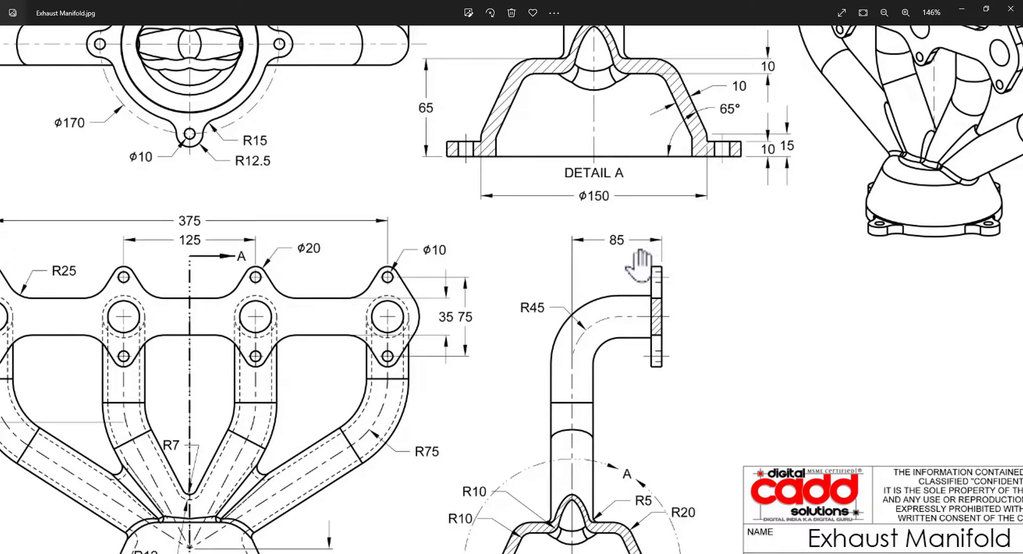
{"action": "key", "text": "alt+Tab"}
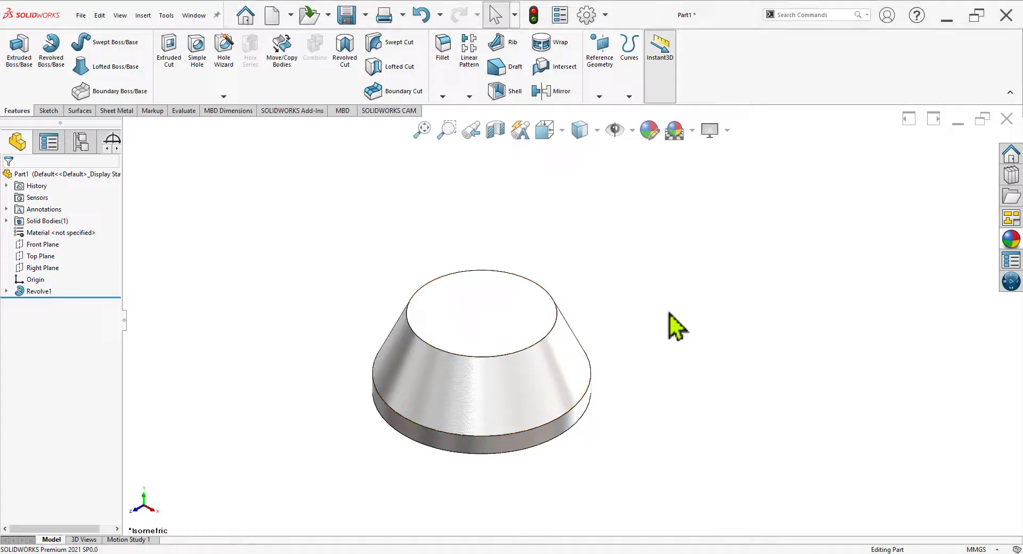
{"action": "scroll", "coordinate": [602, 381], "scroll_direction": "up", "scroll_amount": 1}
{"action": "scroll", "coordinate": [454, 404], "scroll_direction": "down", "scroll_amount": 1}
Check the flange offset in the drawing and create a reference plane 85 mm in front of the Front Plane
{"action": "left_click", "coordinate": [53, 245]}
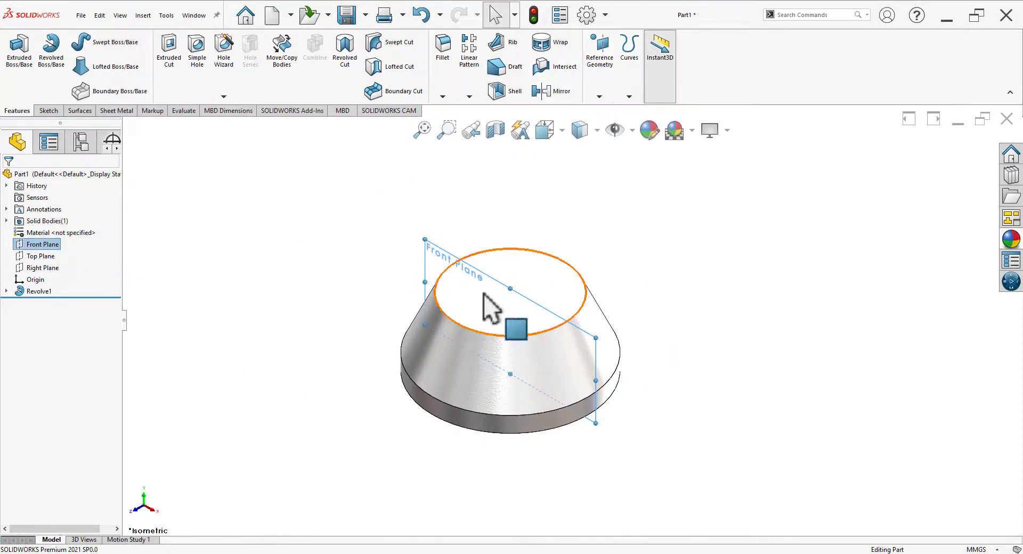
{"action": "left_click", "coordinate": [601, 96]}
{"action": "left_click", "coordinate": [613, 111]}
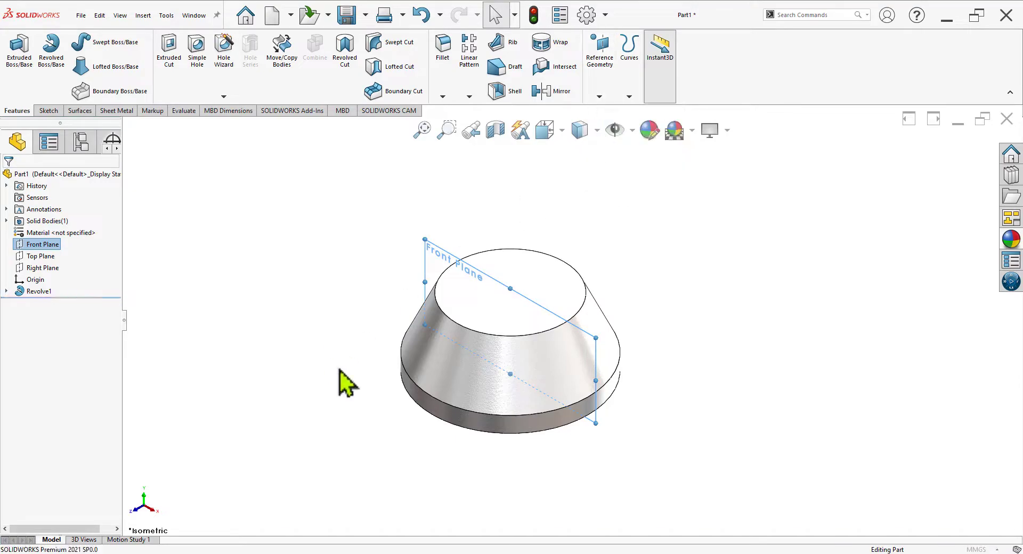
{"action": "key", "text": "alt+Tab"}
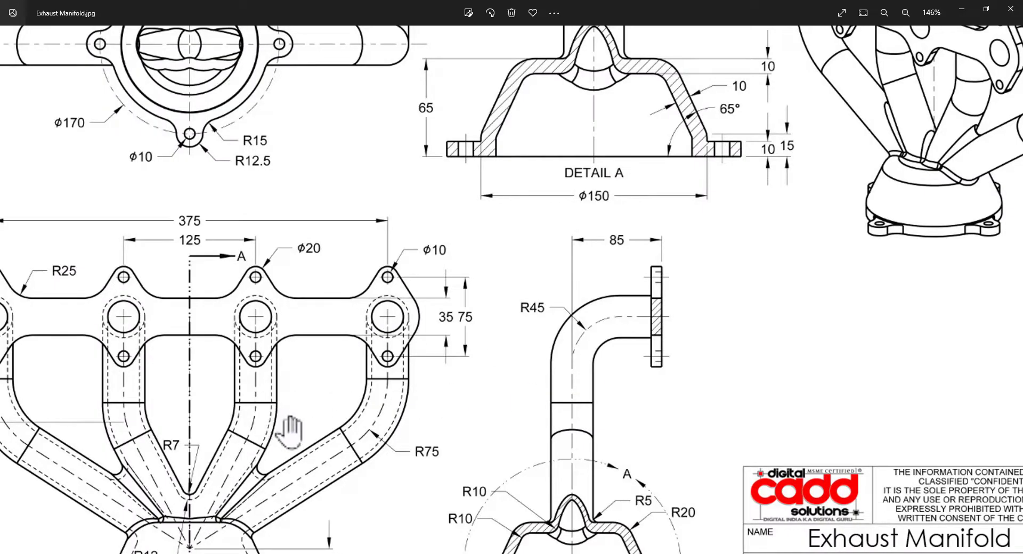
{"action": "scroll", "coordinate": [291, 425], "scroll_direction": "up", "scroll_amount": 2}
{"action": "scroll", "coordinate": [292, 424], "scroll_direction": "down", "scroll_amount": 2}
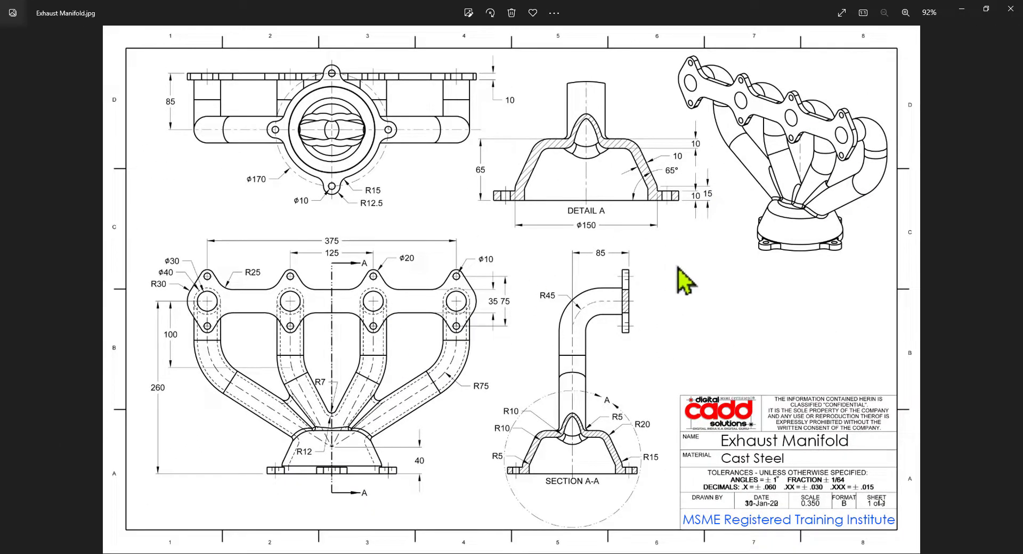
{"action": "key", "text": "alt+Tab"}
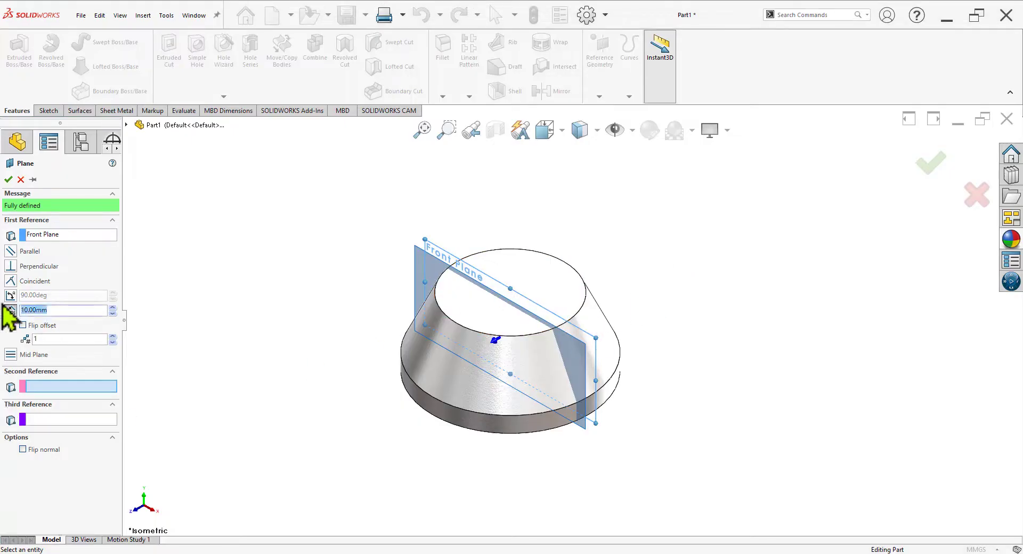
{"action": "type", "text": "85"}
{"action": "key", "text": "alt+Tab"}
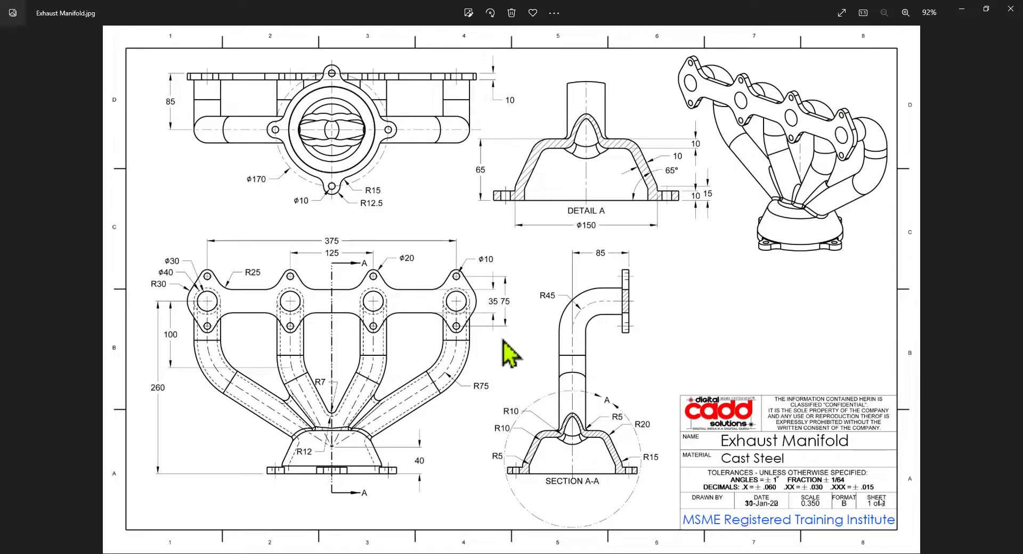
{"action": "key", "text": "alt+Tab"}
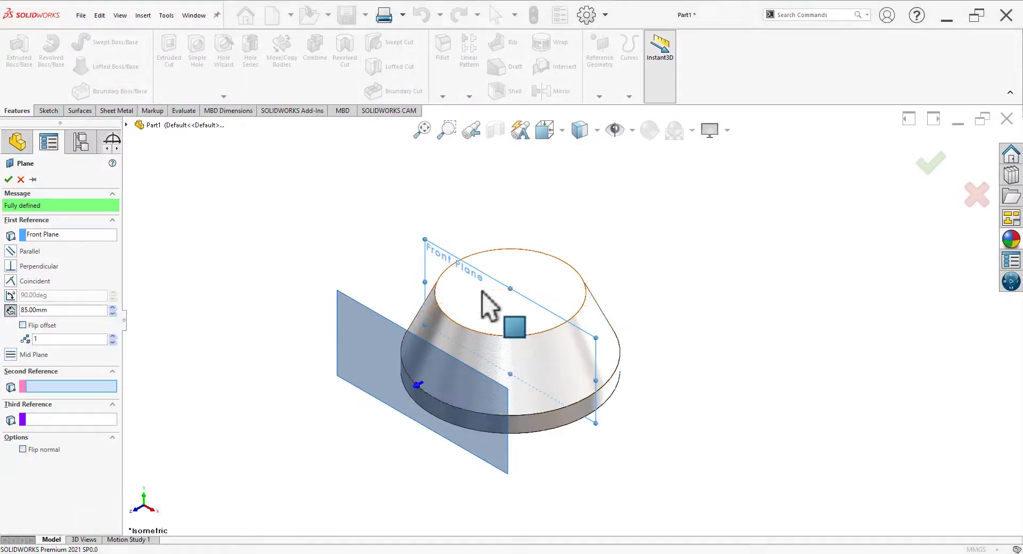
{"action": "left_click", "coordinate": [54, 309]}
{"action": "key", "text": "alt+Tab"}
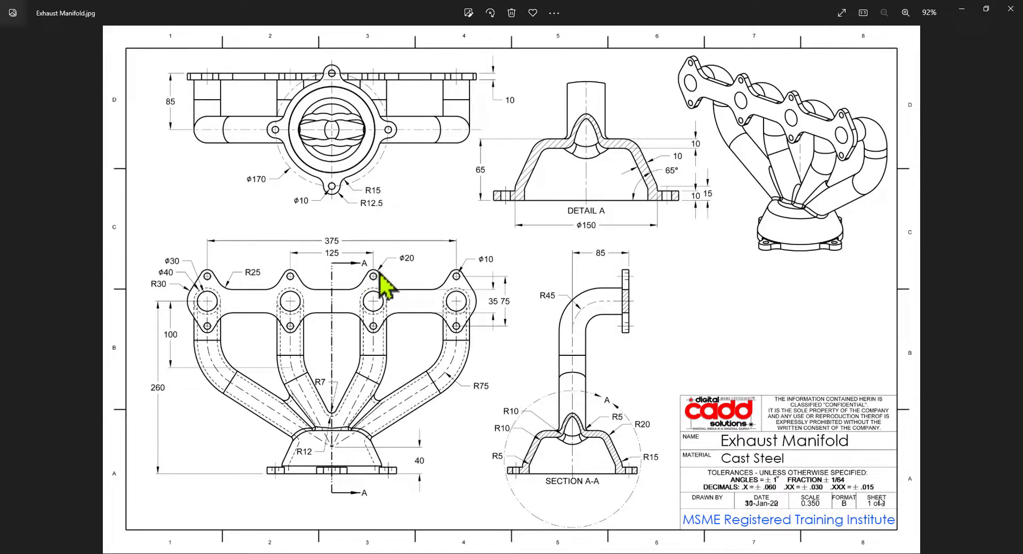
{"action": "key", "text": "alt+Tab"}
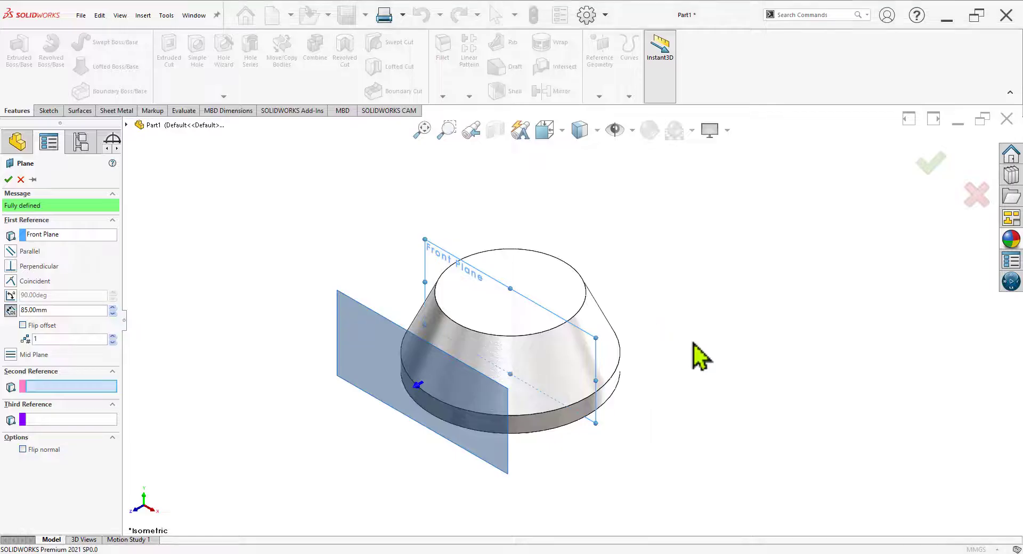
{"action": "left_click", "coordinate": [8, 179]}
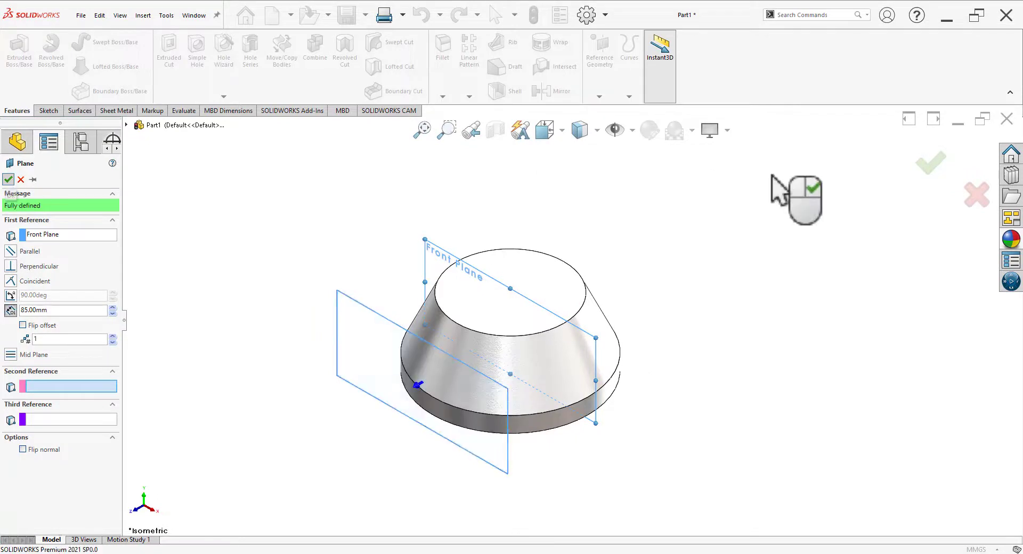
Confirm the 85 mm offset plane, check the port flange in the manifold drawing, and start a sketch on that plane
{"action": "left_click", "coordinate": [508, 470]}
{"action": "key", "text": "alt+Tab"}
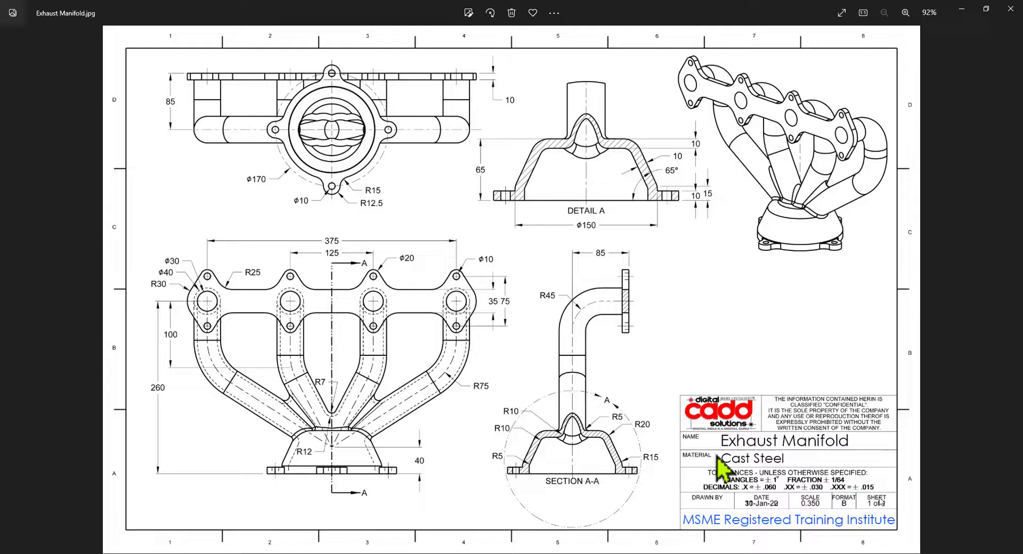
{"action": "scroll", "coordinate": [222, 318], "scroll_direction": "up", "scroll_amount": 1}
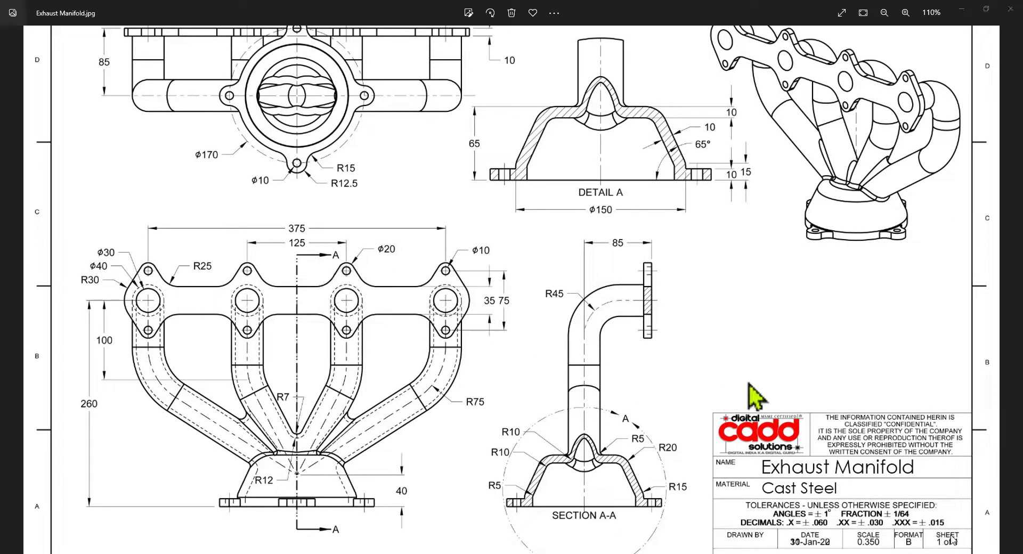
{"action": "key", "text": "alt+Tab"}
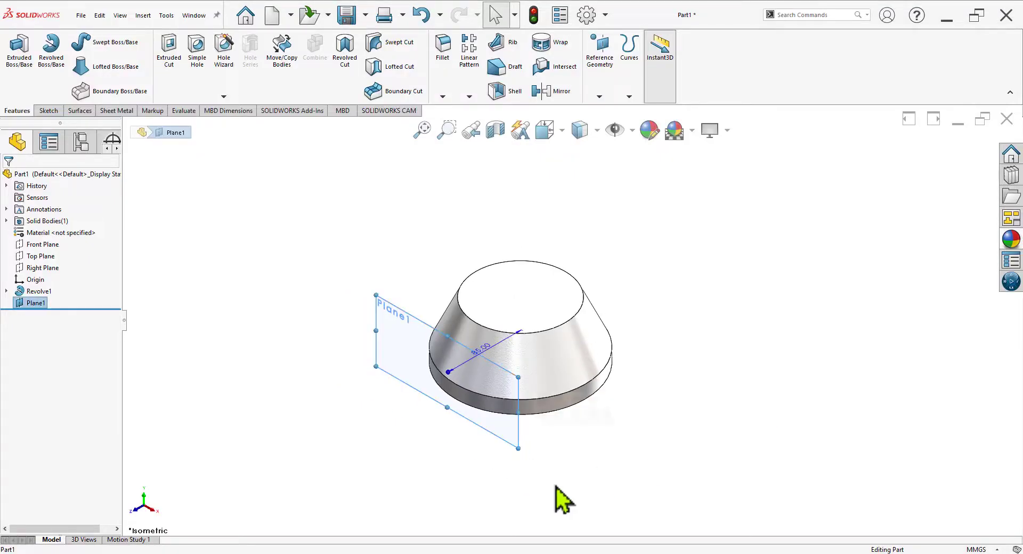
{"action": "left_click", "coordinate": [589, 421]}
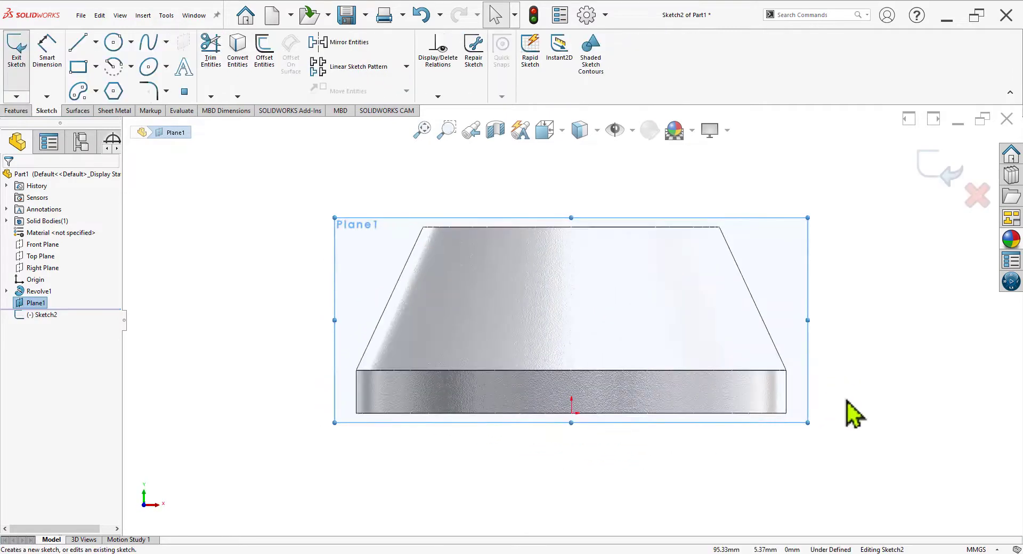
Sketch an infinite vertical construction line through the origin and an infinite horizontal construction line above the base
{"action": "left_click", "coordinate": [96, 42]}
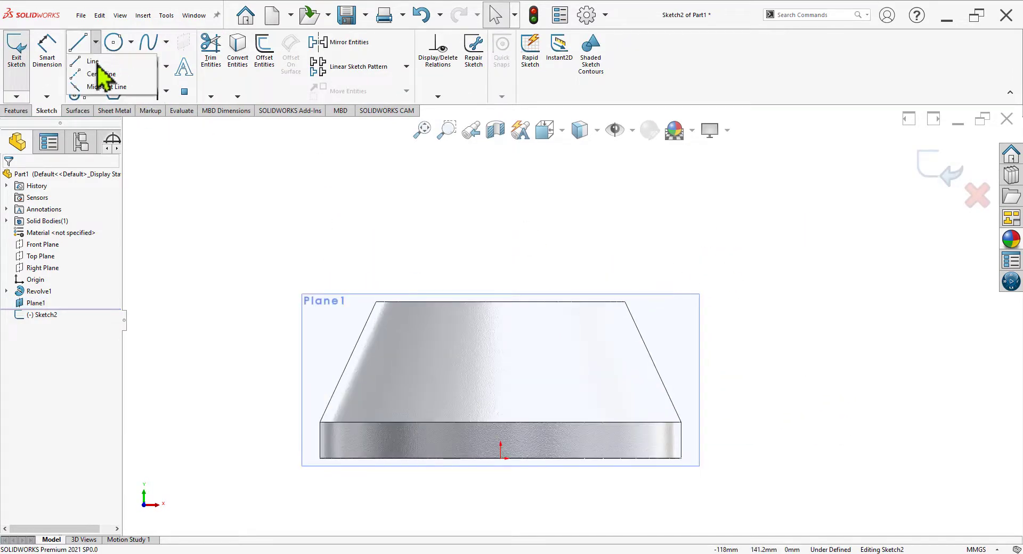
{"action": "left_click", "coordinate": [104, 66]}
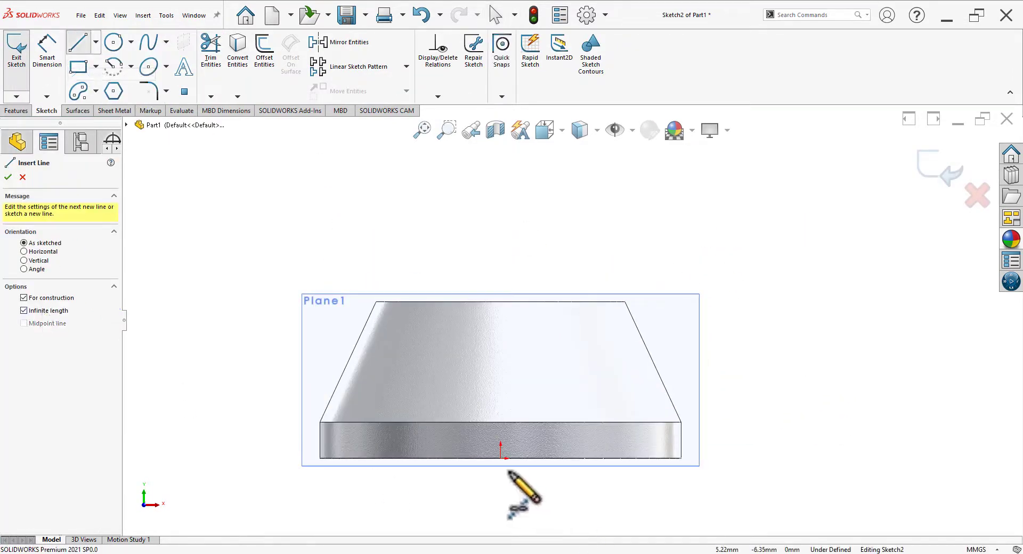
{"action": "left_click_drag", "start_coordinate": [501, 457], "coordinate": [501, 482]}
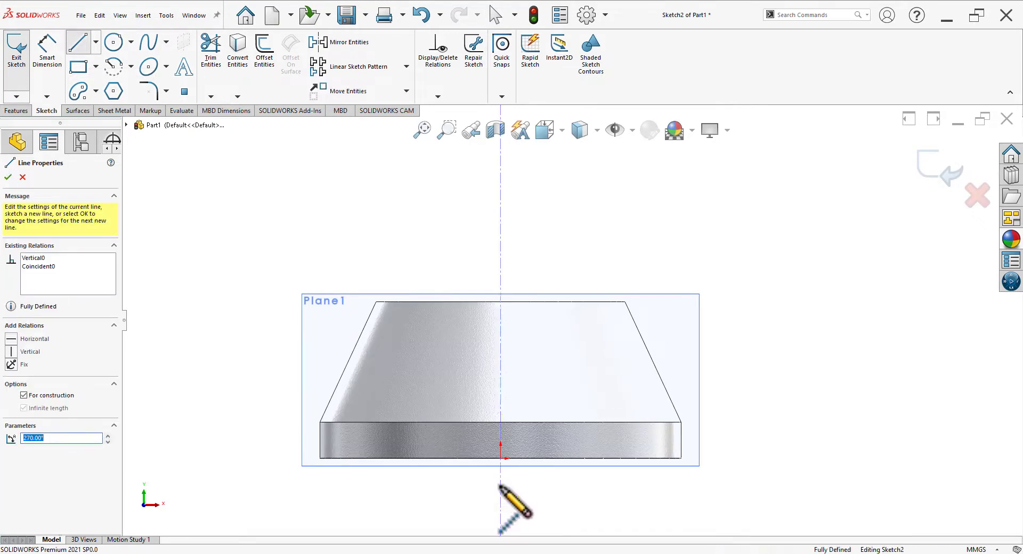
{"action": "scroll", "coordinate": [442, 479], "scroll_direction": "up", "scroll_amount": 3}
{"action": "scroll", "coordinate": [570, 321], "scroll_direction": "up", "scroll_amount": 3}
{"action": "left_click", "coordinate": [495, 205]}
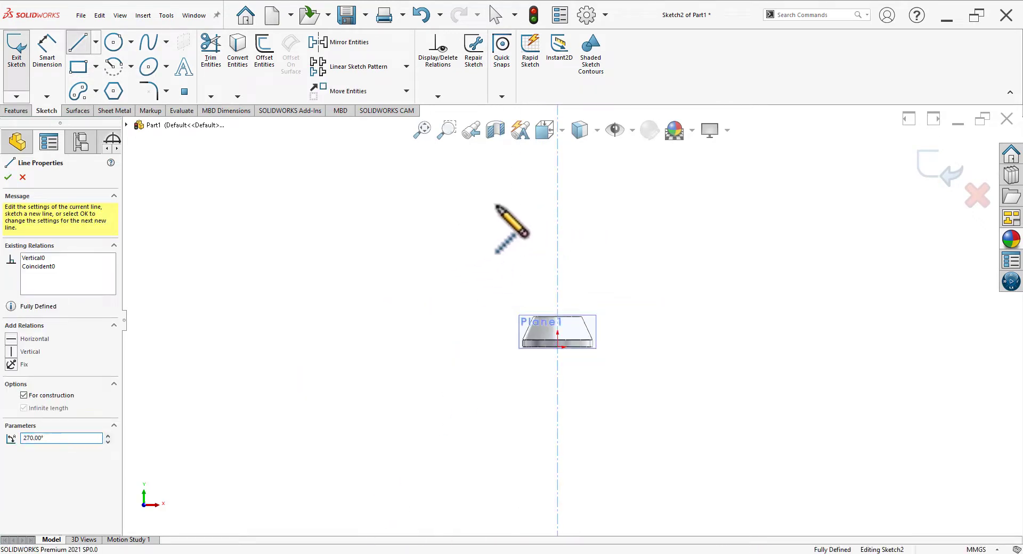
{"action": "left_click", "coordinate": [565, 205]}
{"action": "right_click", "coordinate": [677, 249]}
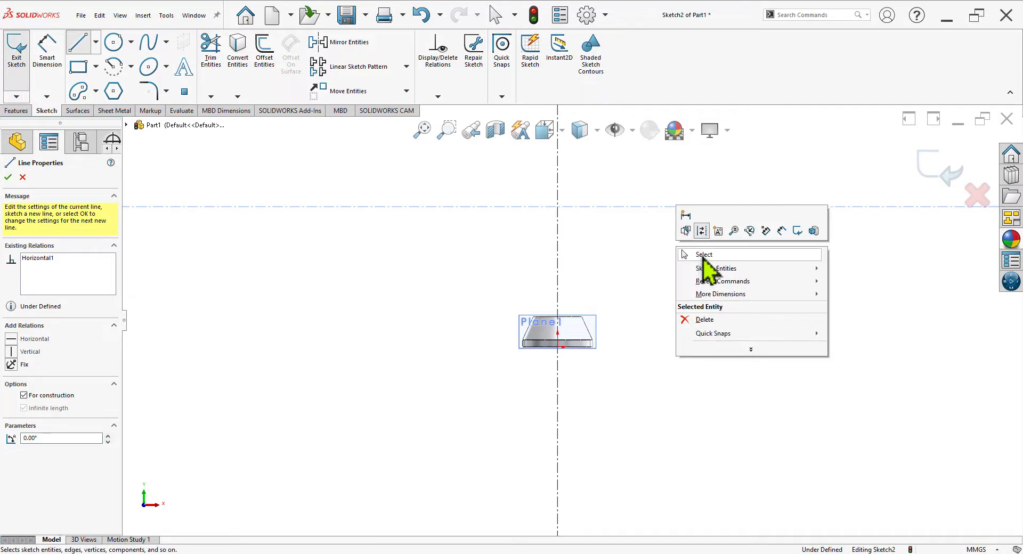
{"action": "left_click", "coordinate": [702, 255]}
Check the port height in the drawing and dimension the horizontal construction line 260 mm above the base's bottom edge
{"action": "scroll", "coordinate": [661, 282], "scroll_direction": "down", "scroll_amount": 2}
{"action": "left_click", "coordinate": [56, 80]}
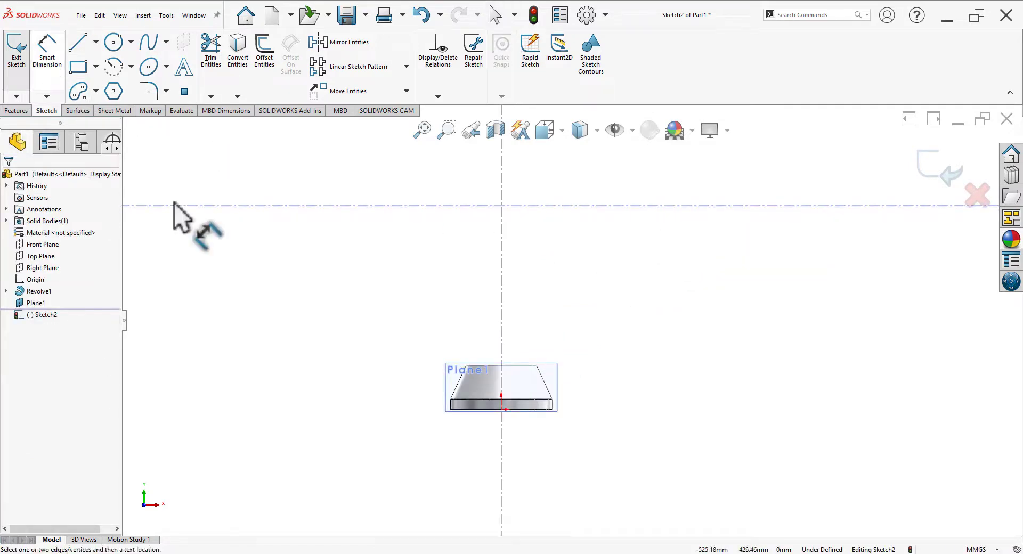
{"action": "key", "text": "alt+Tab"}
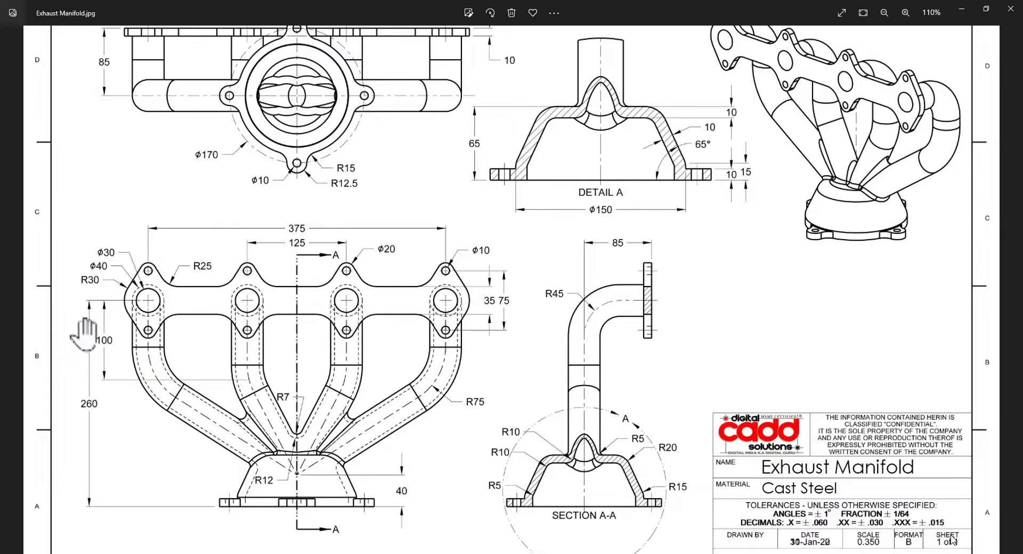
{"action": "key", "text": "alt+Tab"}
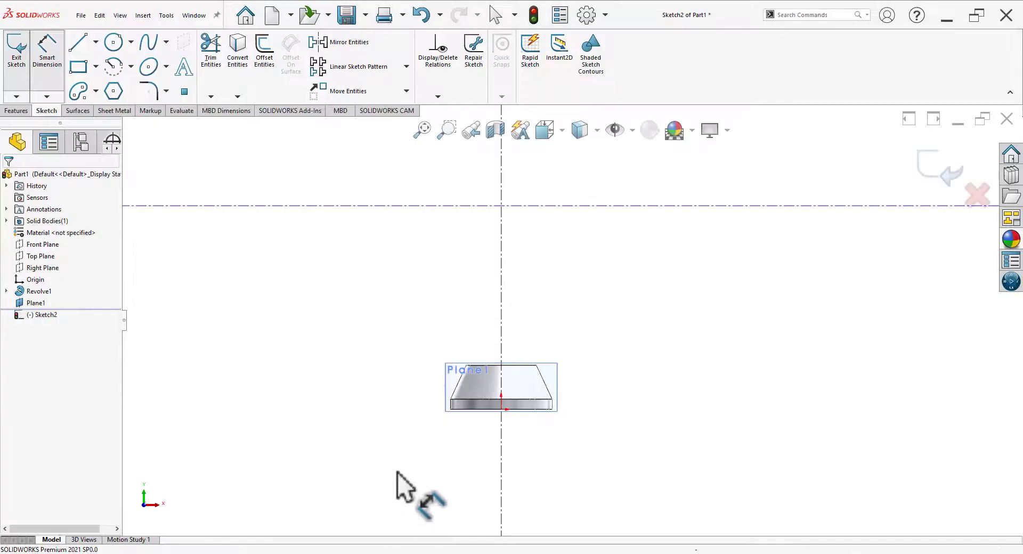
{"action": "scroll", "coordinate": [476, 404], "scroll_direction": "down", "scroll_amount": 3}
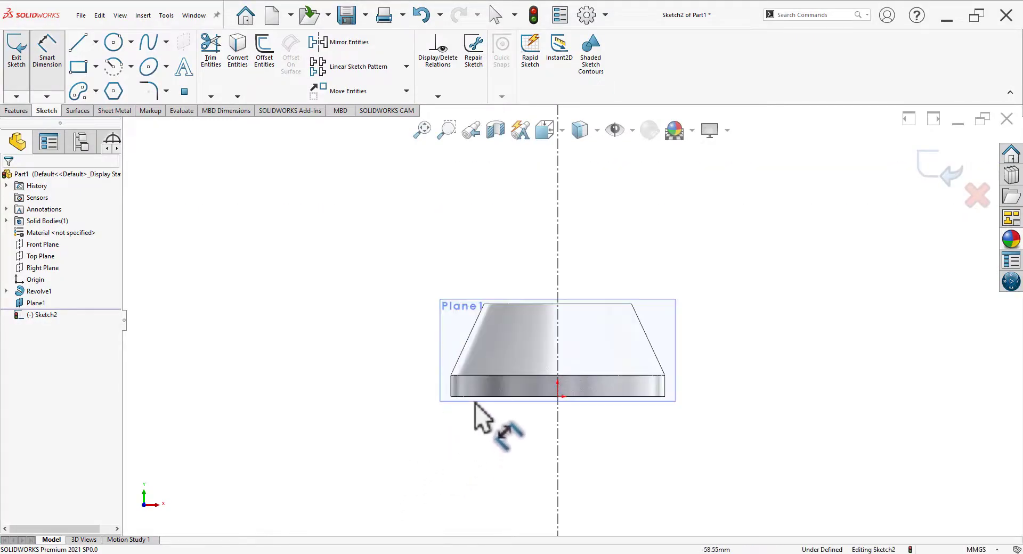
{"action": "left_click", "coordinate": [474, 396]}
{"action": "scroll", "coordinate": [425, 279], "scroll_direction": "up", "scroll_amount": 5}
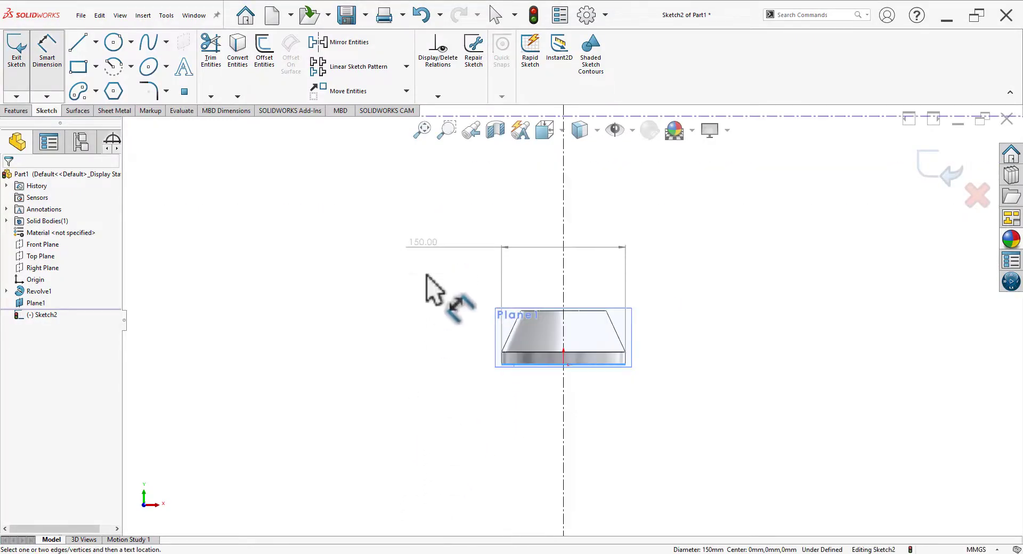
{"action": "left_click", "coordinate": [485, 201]}
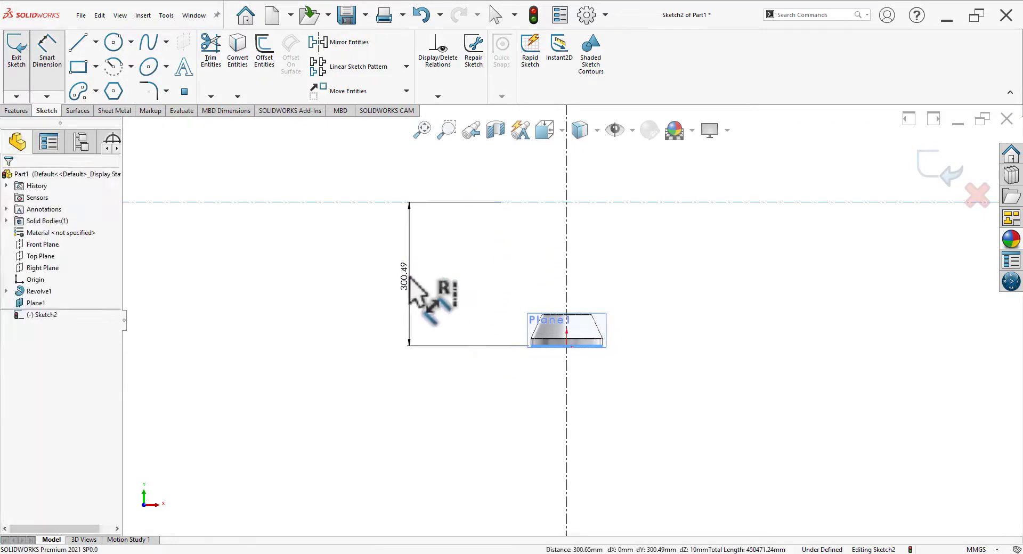
{"action": "left_click", "coordinate": [410, 279]}
{"action": "key", "text": "Return"}
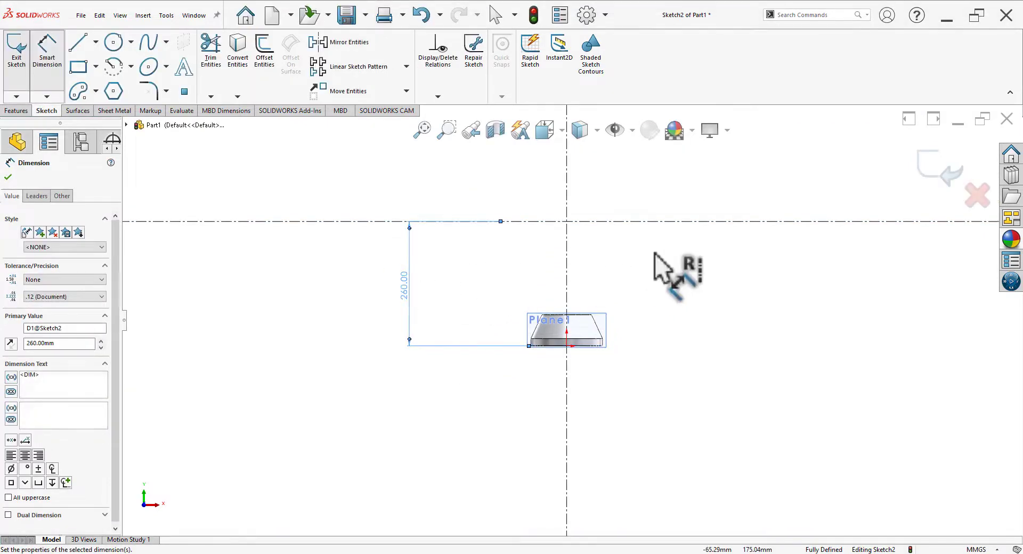
{"action": "left_click", "coordinate": [669, 245]}
Sketch a circle about 105 mm in diameter on the horizontal centerline, about 205 mm left of the axis, and one about 59 mm above it
{"action": "scroll", "coordinate": [614, 181], "scroll_direction": "down", "scroll_amount": 4}
{"action": "key", "text": "alt+Tab"}
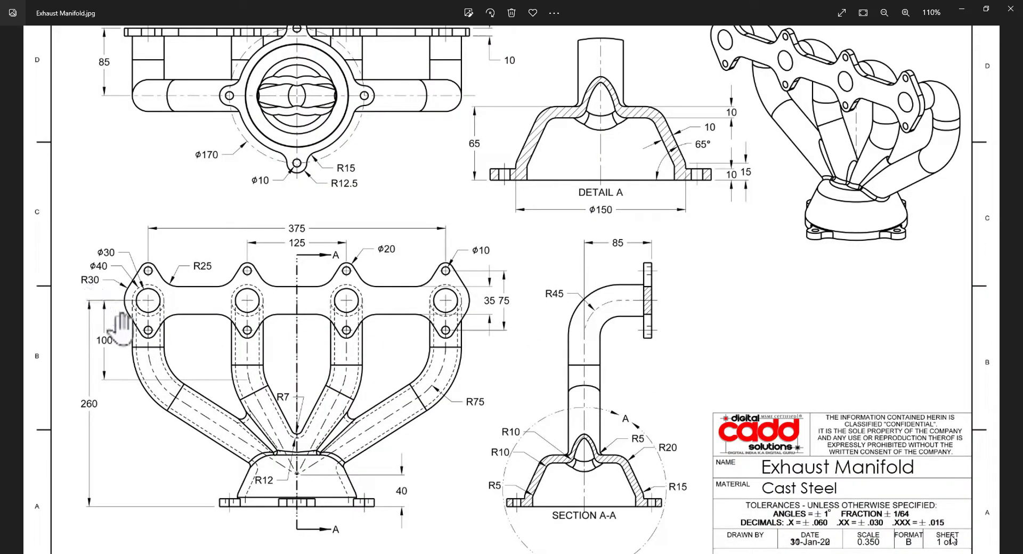
{"action": "key", "text": "alt+Tab"}
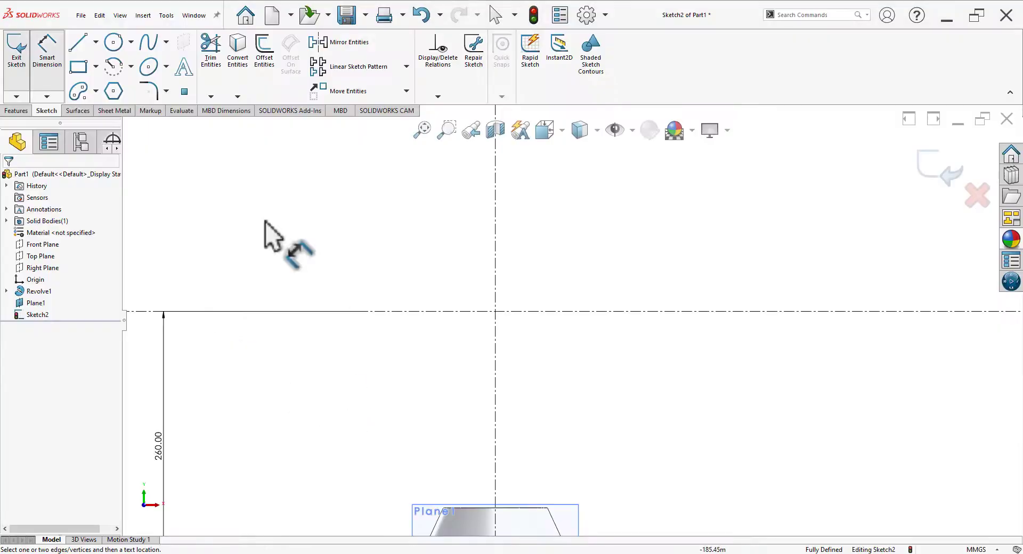
{"action": "left_click", "coordinate": [288, 311]}
{"action": "left_click", "coordinate": [288, 363]}
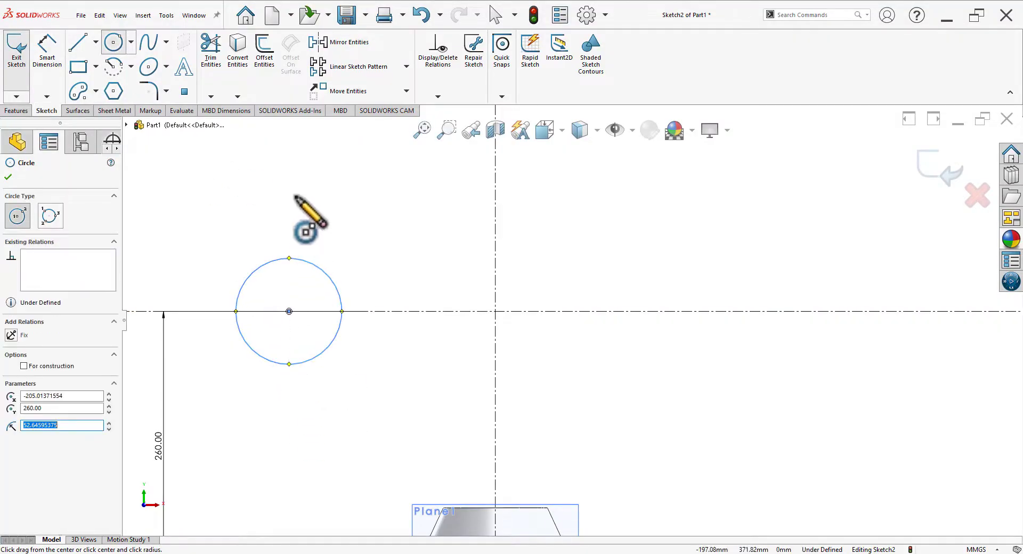
{"action": "left_click", "coordinate": [289, 189]}
{"action": "left_click", "coordinate": [288, 217]}
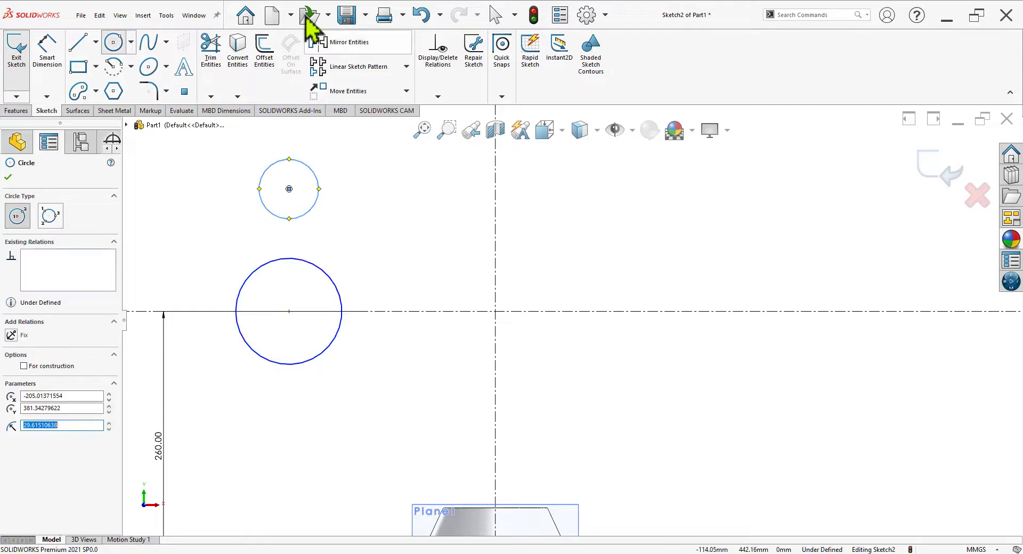
Mirror the small upper circle about the horizontal construction line, keeping the original
{"action": "left_click", "coordinate": [319, 42]}
{"action": "left_click", "coordinate": [39, 310]}
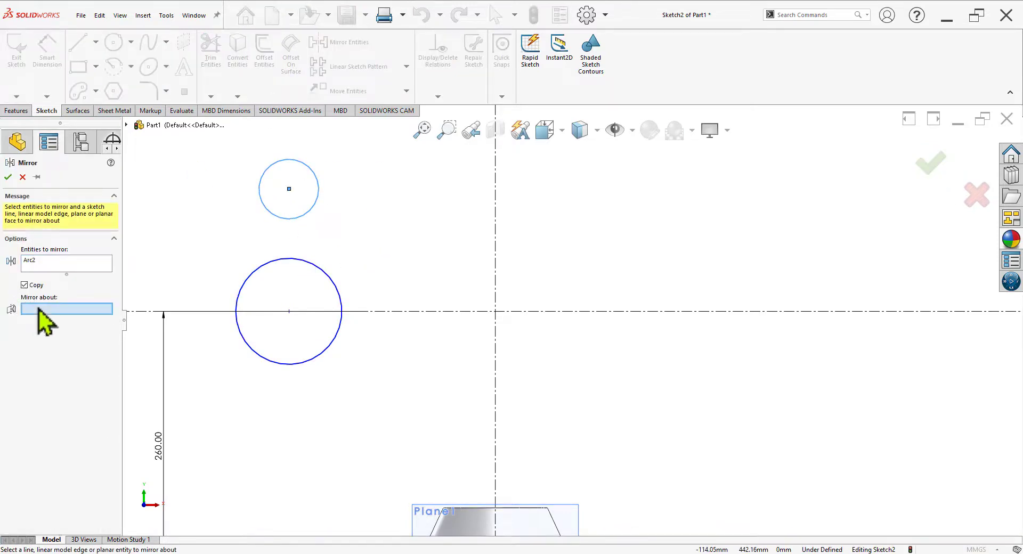
{"action": "left_click", "coordinate": [383, 312]}
{"action": "left_click", "coordinate": [8, 177]}
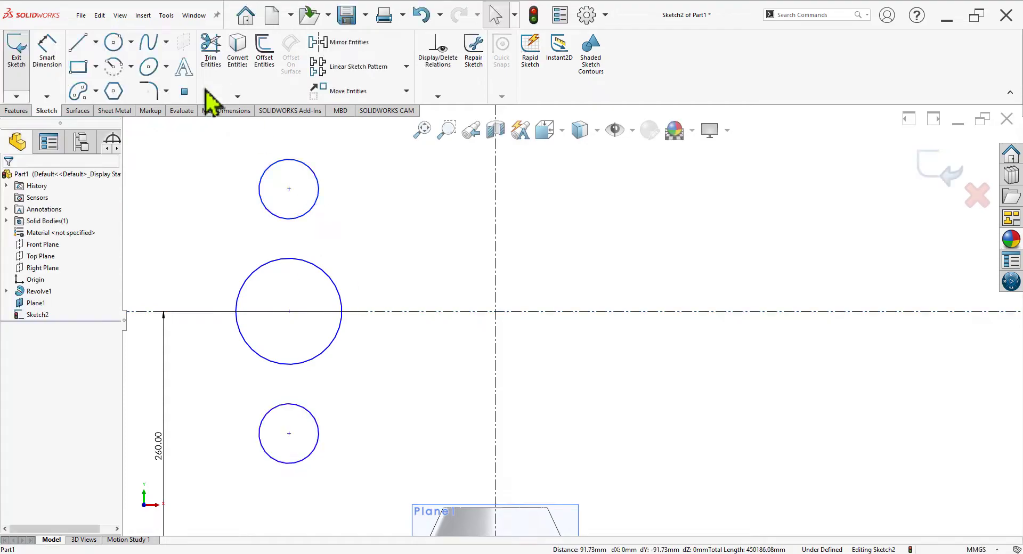
Check the bolt hole spacing in the drawing and set the distance between the two small circles' centers to 75 mm
{"action": "key", "text": "alt+Tab"}
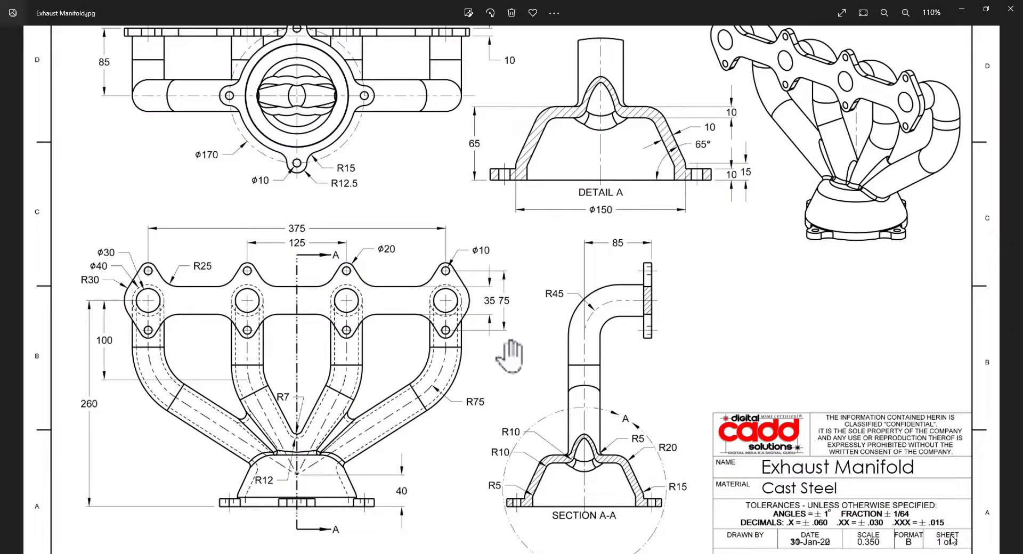
{"action": "key", "text": "alt+Tab"}
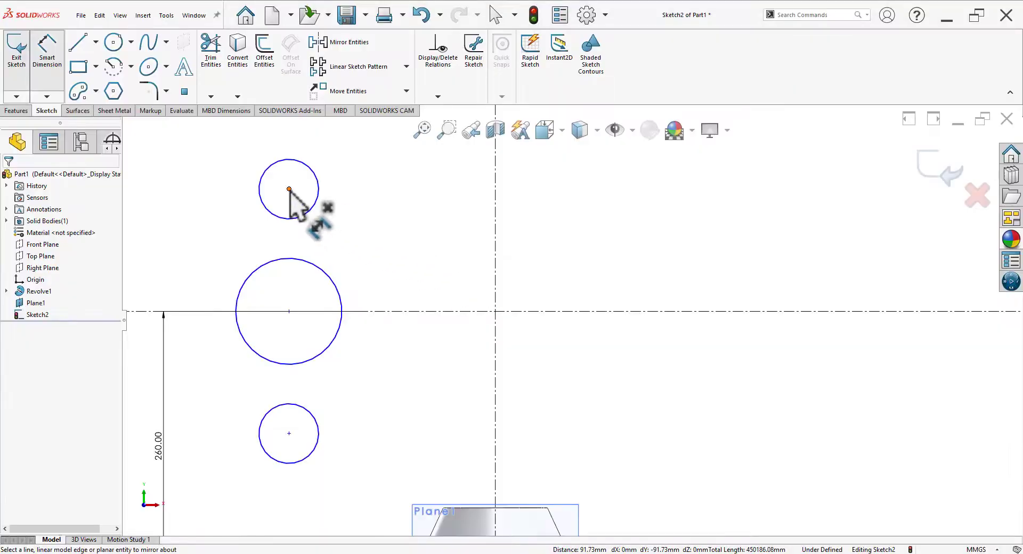
{"action": "left_click", "coordinate": [289, 189]}
{"action": "left_click", "coordinate": [289, 433]}
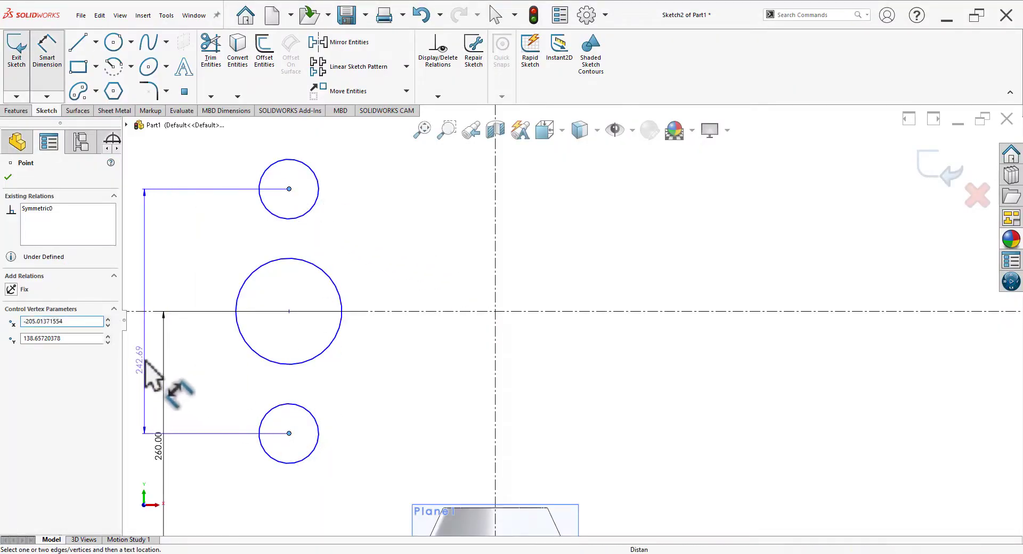
{"action": "left_click", "coordinate": [153, 371]}
{"action": "type", "text": "75"}
{"action": "key", "text": "Return"}
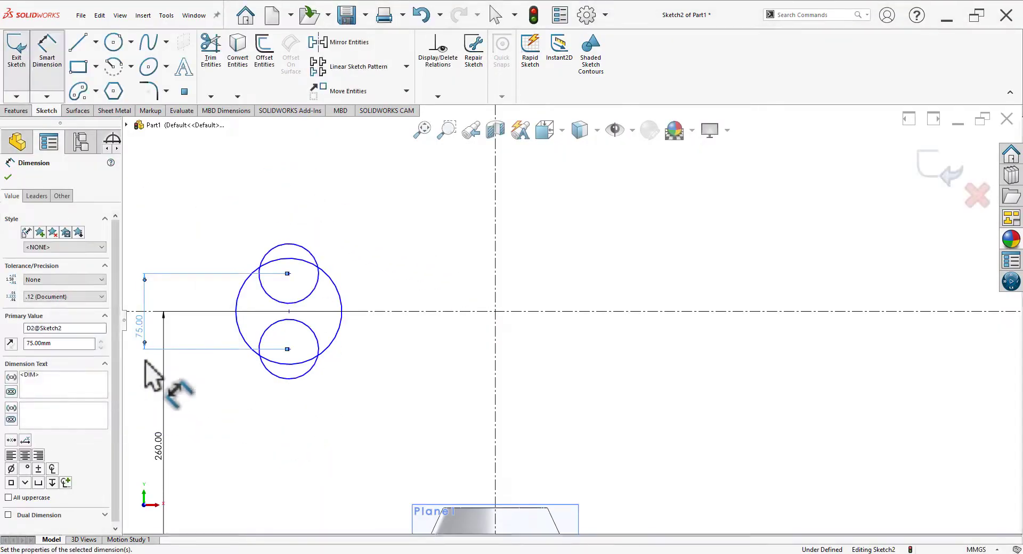
Set the diameter of the middle circle on the horizontal centerline to 60 mm
{"action": "left_click", "coordinate": [244, 344]}
{"action": "left_click", "coordinate": [177, 234]}
{"action": "type", "text": "60"}
{"action": "key", "text": "Return"}
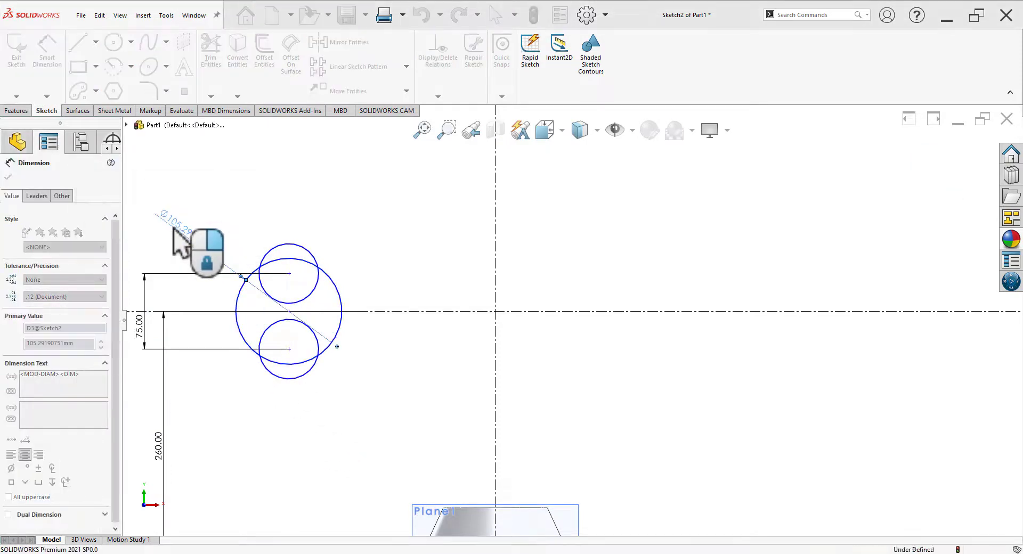
{"action": "left_click", "coordinate": [253, 430]}
{"action": "scroll", "coordinate": [240, 357], "scroll_direction": "down", "scroll_amount": 2}
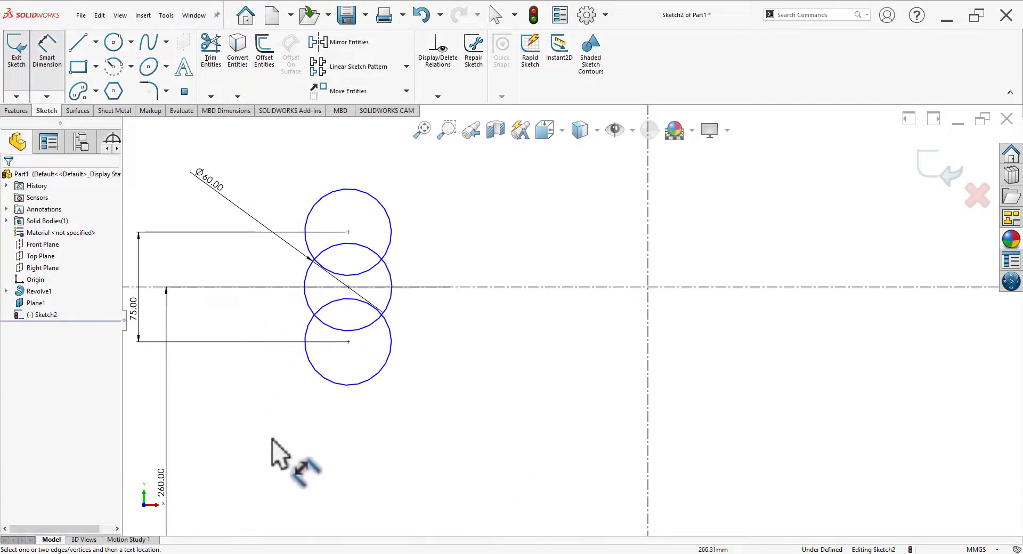
Check the bolt lug size in the drawing and set the upper circle's diameter to 20 mm
{"action": "key", "text": "alt+Tab"}
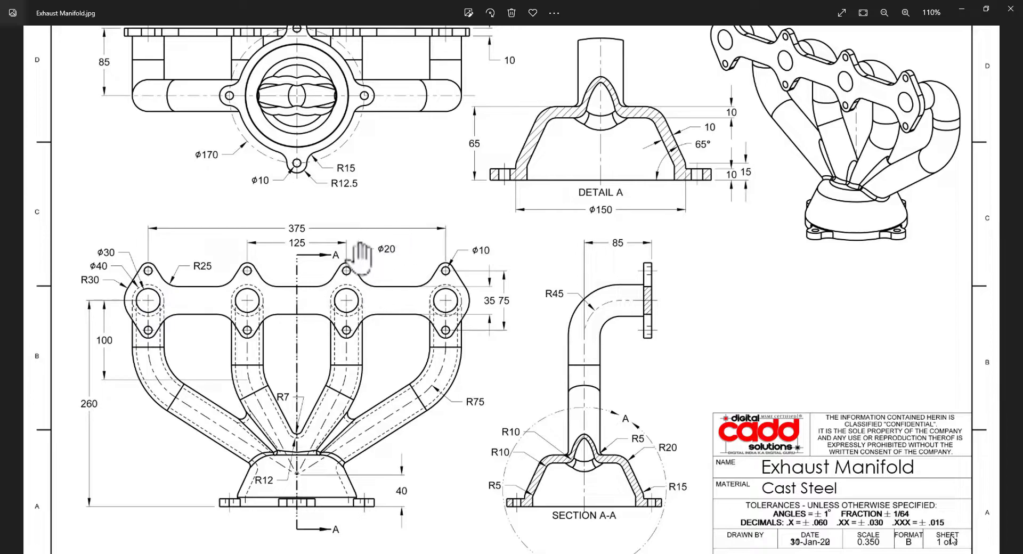
{"action": "key", "text": "alt+Tab"}
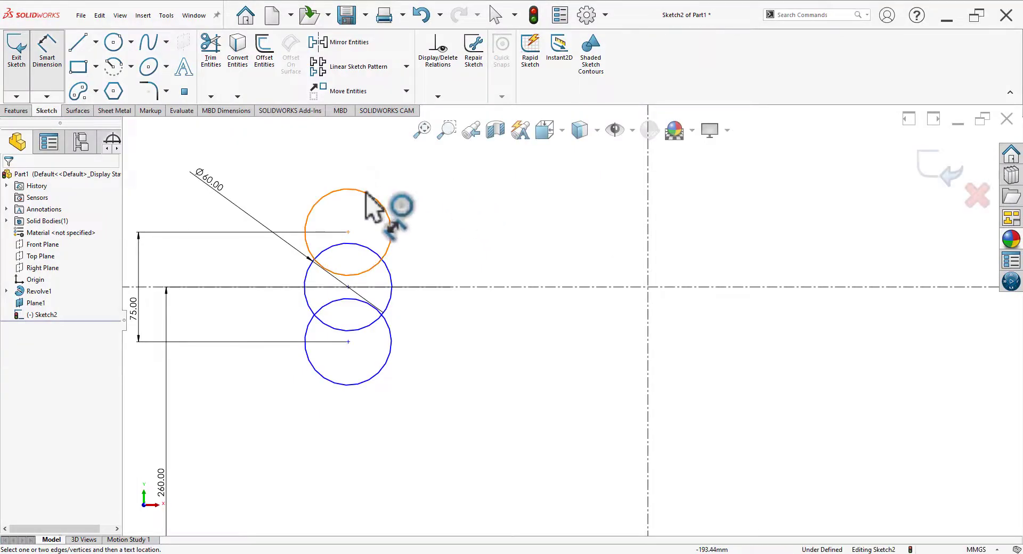
{"action": "left_click", "coordinate": [382, 201]}
{"action": "left_click", "coordinate": [418, 167]}
{"action": "type", "text": "20"}
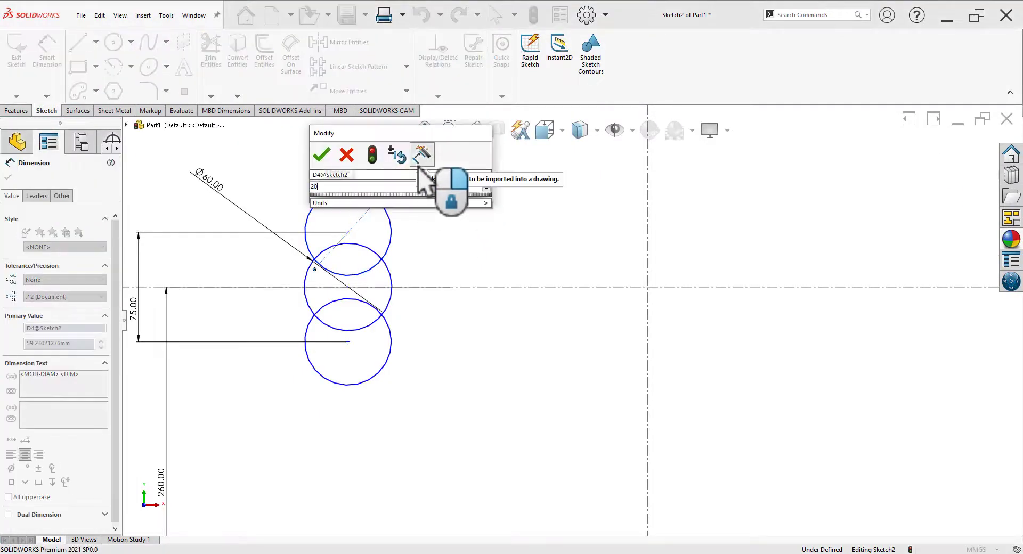
{"action": "key", "text": "Return"}
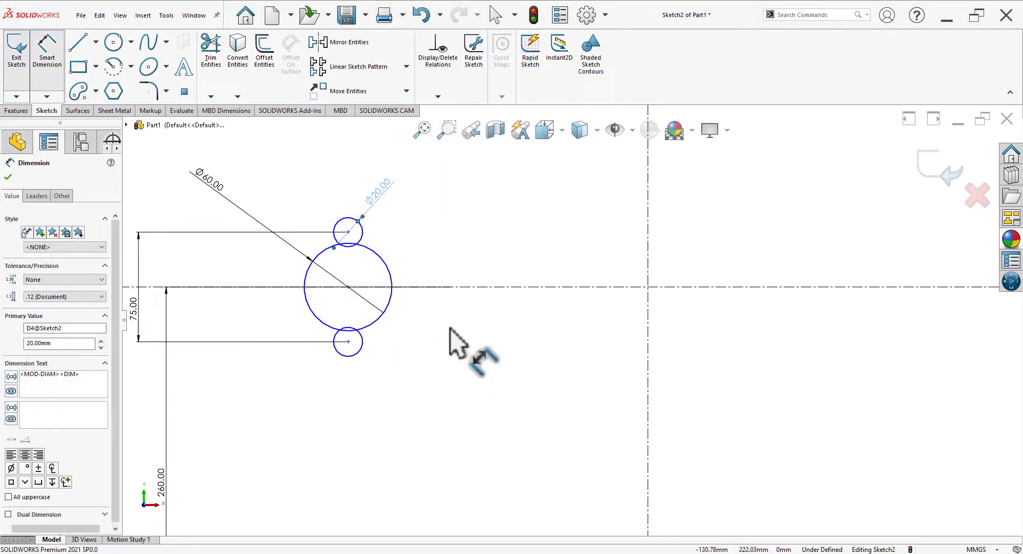
Align the centers of the three circles with a vertical relation
{"action": "key", "text": "Escape"}
{"action": "scroll", "coordinate": [407, 256], "scroll_direction": "down", "scroll_amount": 3}
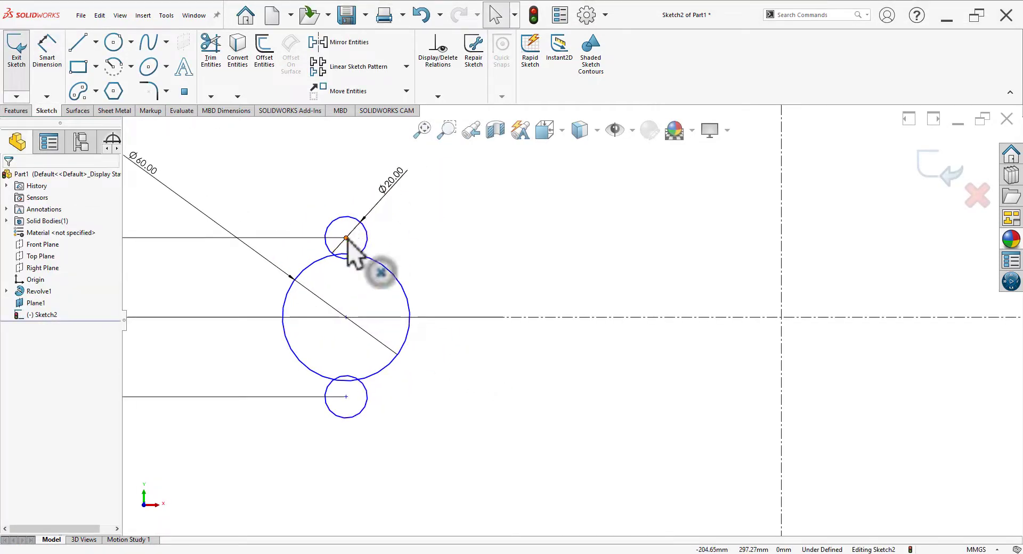
{"action": "left_click", "coordinate": [347, 317]}
{"action": "left_click", "coordinate": [347, 397], "text": "ctrl"}
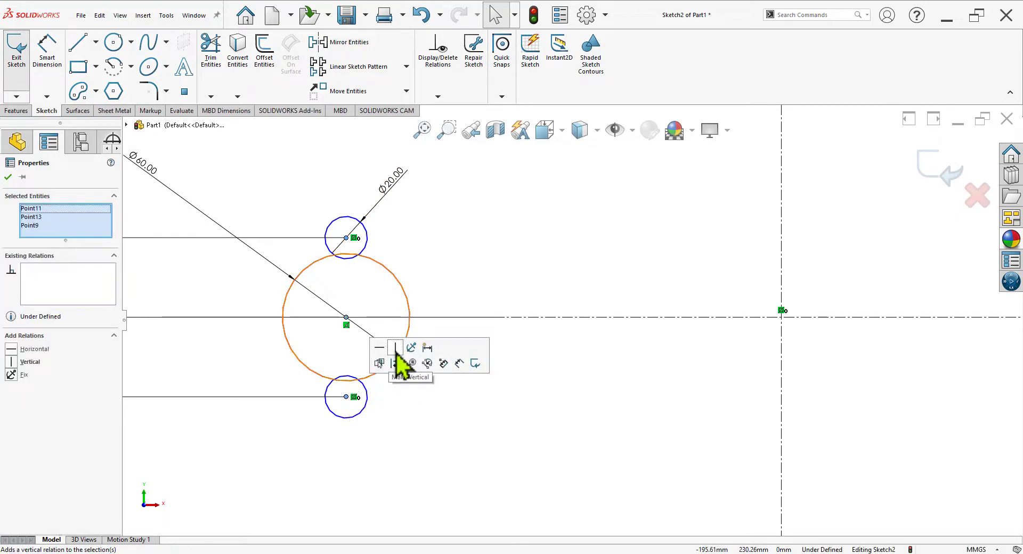
{"action": "left_click", "coordinate": [395, 349]}
{"action": "scroll", "coordinate": [417, 281], "scroll_direction": "down", "scroll_amount": 1}
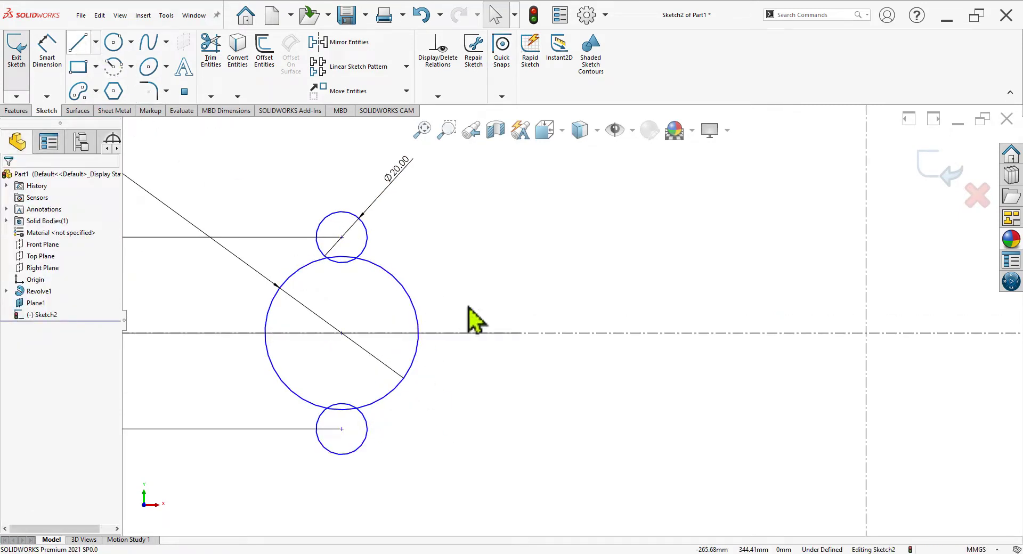
Sketch a line from the upper small circle's right side down to the upper right of the middle circle
{"action": "key", "text": "l"}
{"action": "left_click", "coordinate": [365, 224]}
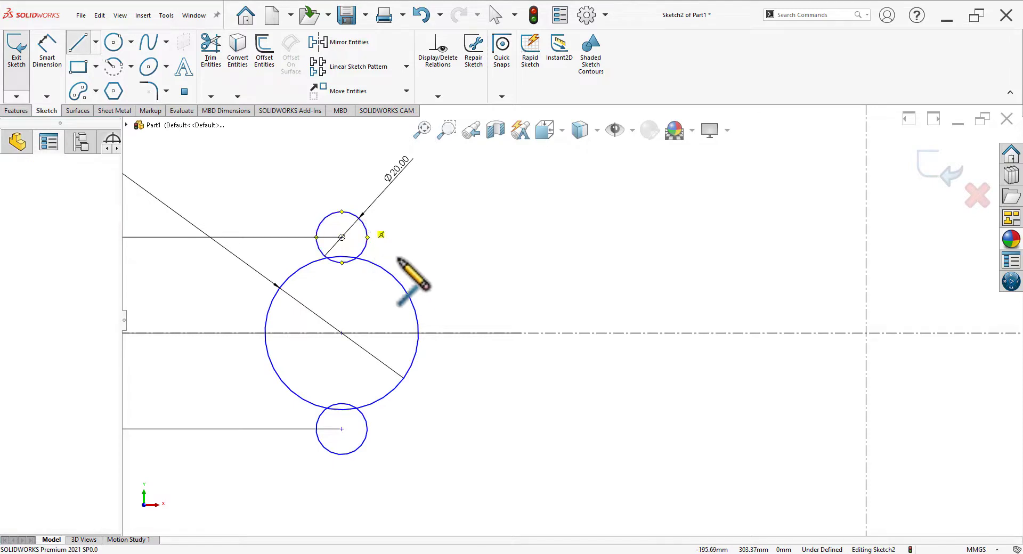
{"action": "left_click", "coordinate": [406, 291]}
{"action": "right_click", "coordinate": [512, 203]}
{"action": "left_click", "coordinate": [530, 206]}
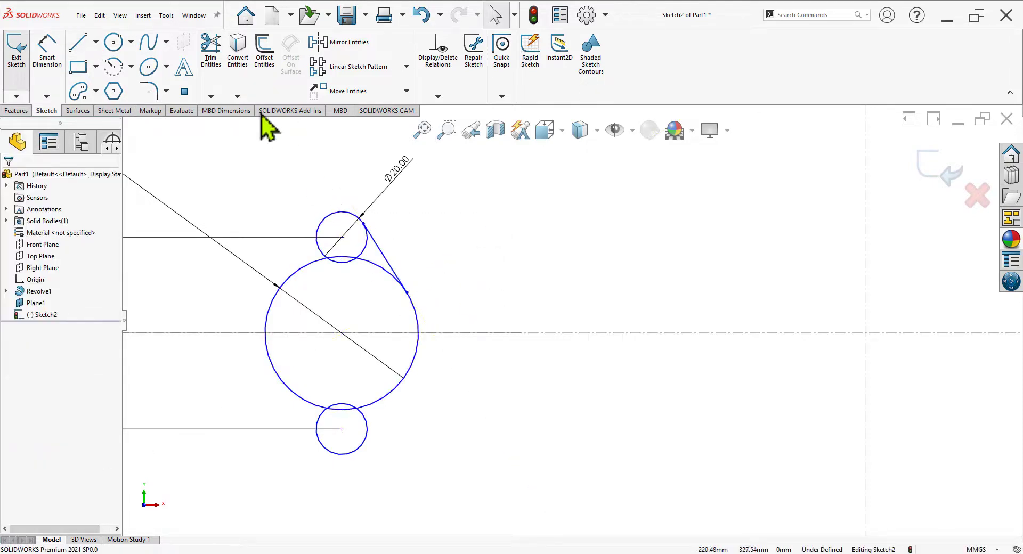
Sketch a matching line from the upper small circle's left side down to the upper left of the middle circle
{"action": "left_click", "coordinate": [80, 43]}
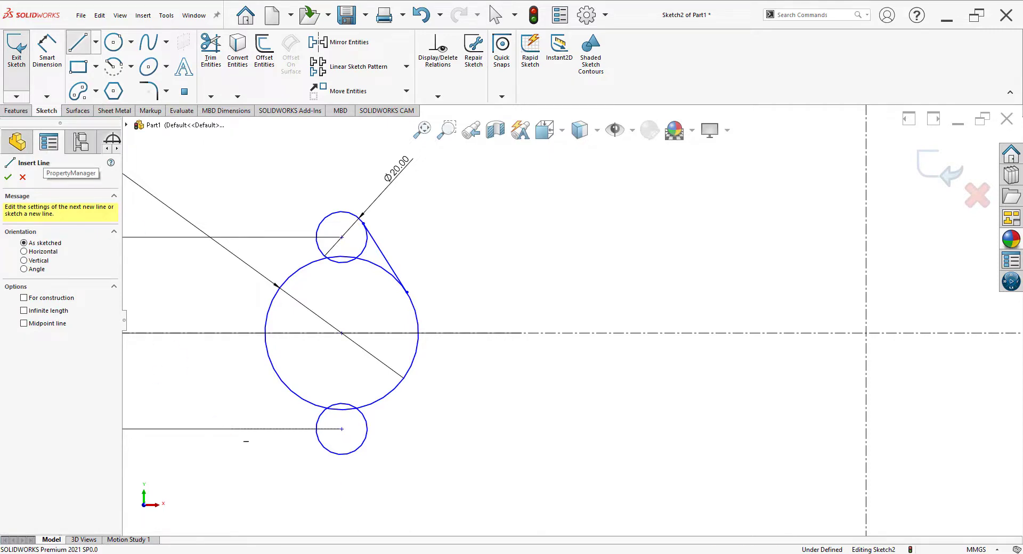
{"action": "left_click", "coordinate": [319, 226]}
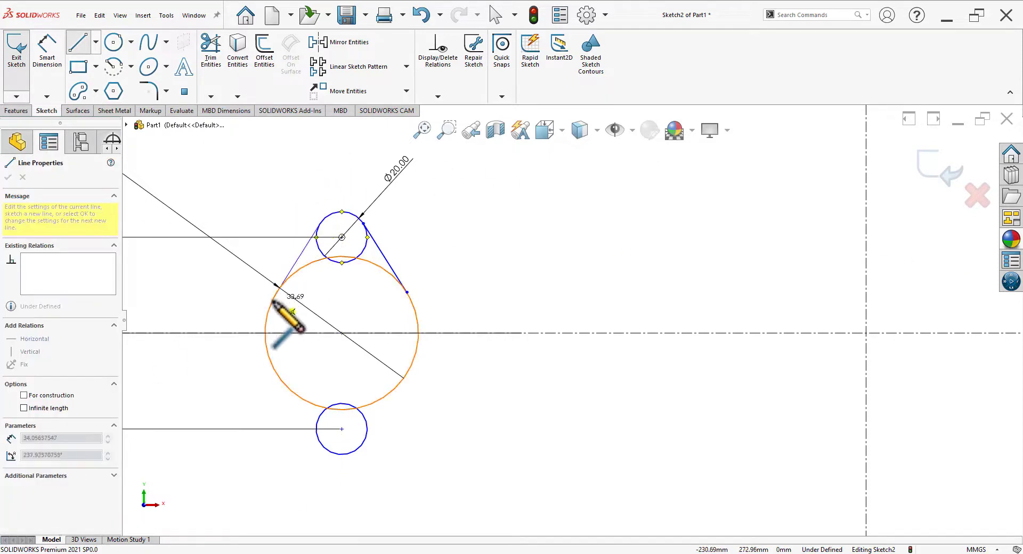
{"action": "left_click", "coordinate": [272, 303]}
{"action": "right_click", "coordinate": [179, 312]}
{"action": "left_click", "coordinate": [192, 318]}
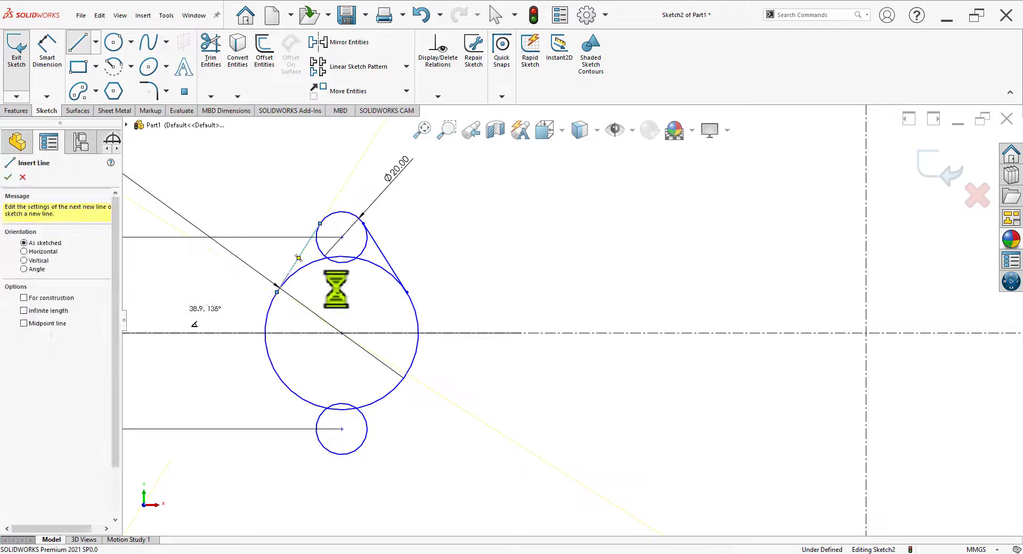
Make the two slanted side lines tangent to the 60 mm middle circle
{"action": "scroll", "coordinate": [440, 294], "scroll_direction": "up", "scroll_amount": 2}
{"action": "scroll", "coordinate": [447, 307], "scroll_direction": "down", "scroll_amount": 4}
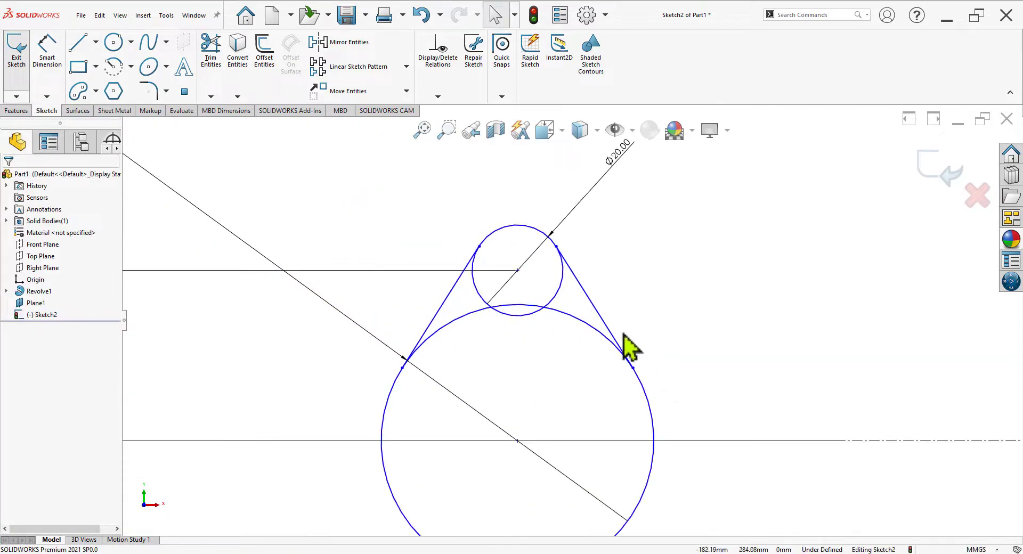
{"action": "left_click_drag", "start_coordinate": [623, 333], "coordinate": [606, 358]}
{"action": "left_click", "coordinate": [634, 310]}
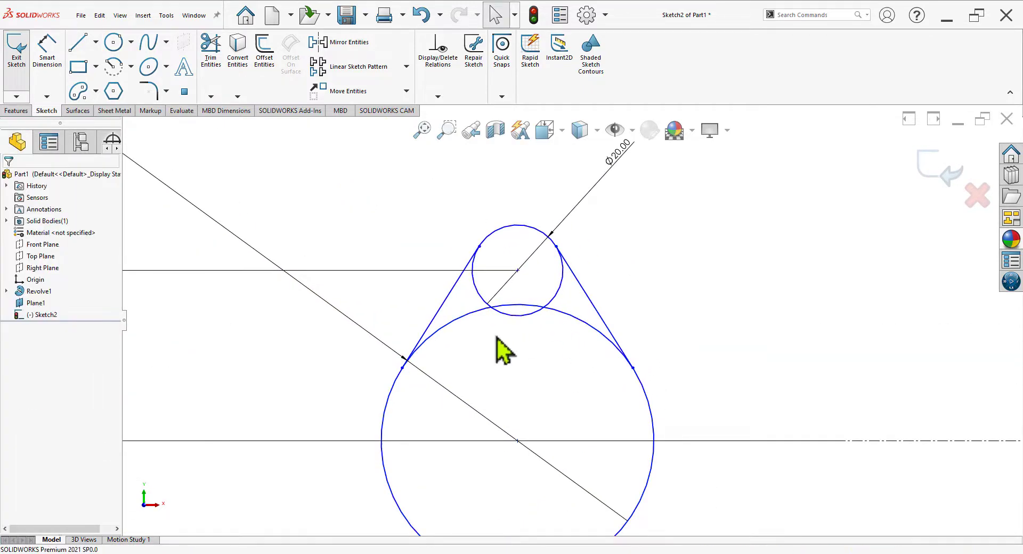
{"action": "left_click_drag", "start_coordinate": [440, 351], "coordinate": [417, 326]}
{"action": "left_click", "coordinate": [444, 279]}
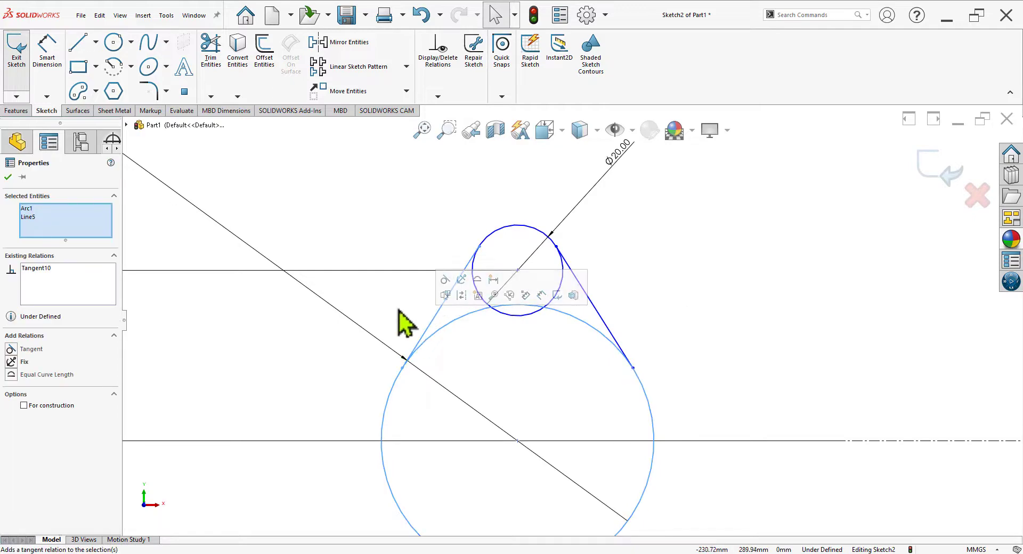
{"action": "left_click", "coordinate": [400, 311]}
{"action": "scroll", "coordinate": [402, 311], "scroll_direction": "up", "scroll_amount": 3}
{"action": "scroll", "coordinate": [611, 385], "scroll_direction": "down", "scroll_amount": 1}
{"action": "scroll", "coordinate": [478, 367], "scroll_direction": "up", "scroll_amount": 2}
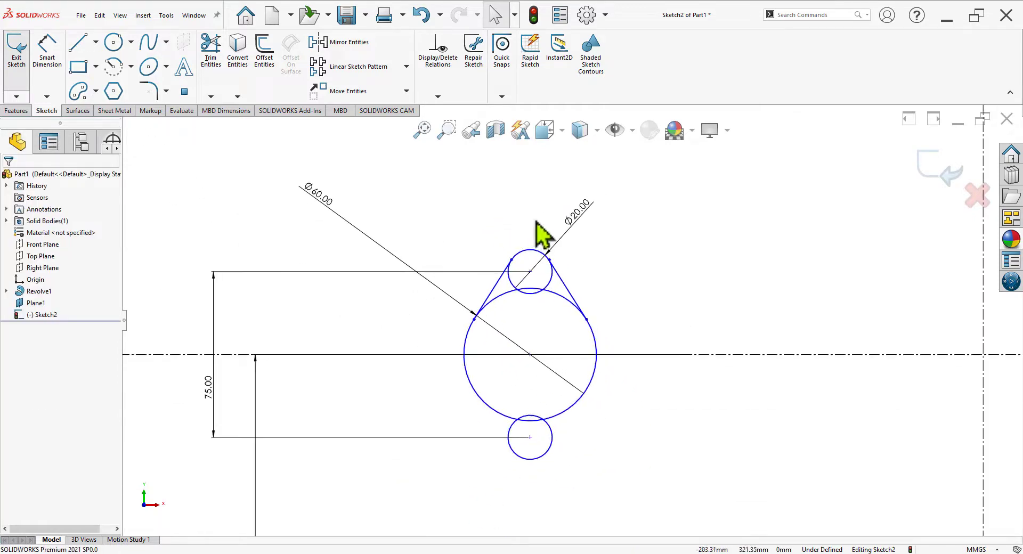
Mirror the two slanted tangent lines about the horizontal centerline to connect the middle circle to the lower small circle
{"action": "left_click", "coordinate": [343, 41]}
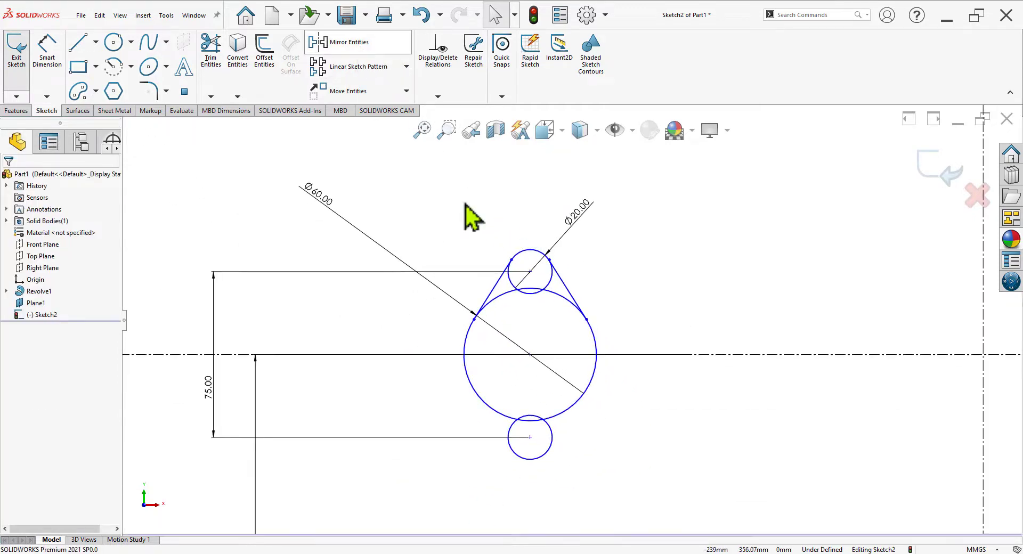
{"action": "left_click", "coordinate": [569, 299]}
{"action": "left_click", "coordinate": [494, 288]}
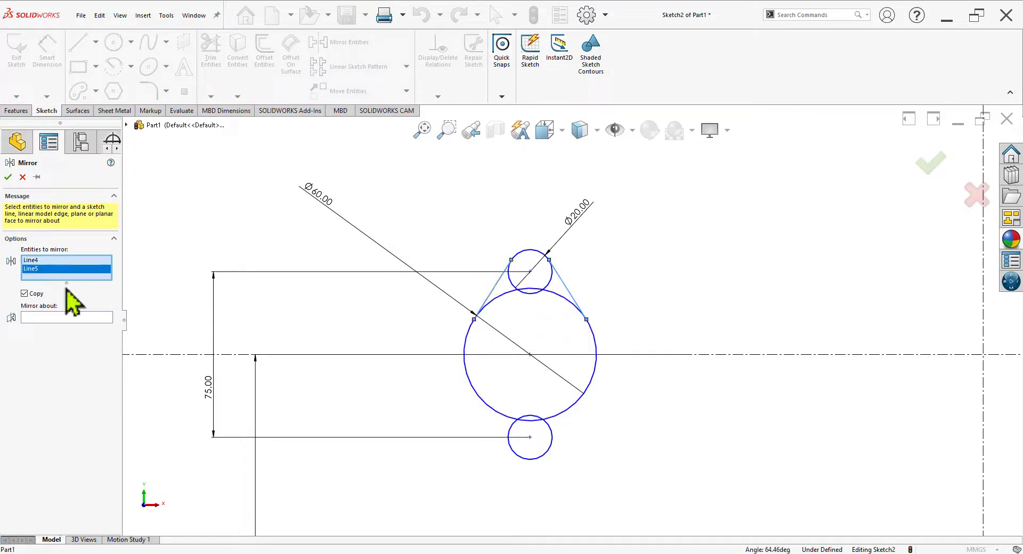
{"action": "left_click", "coordinate": [61, 318]}
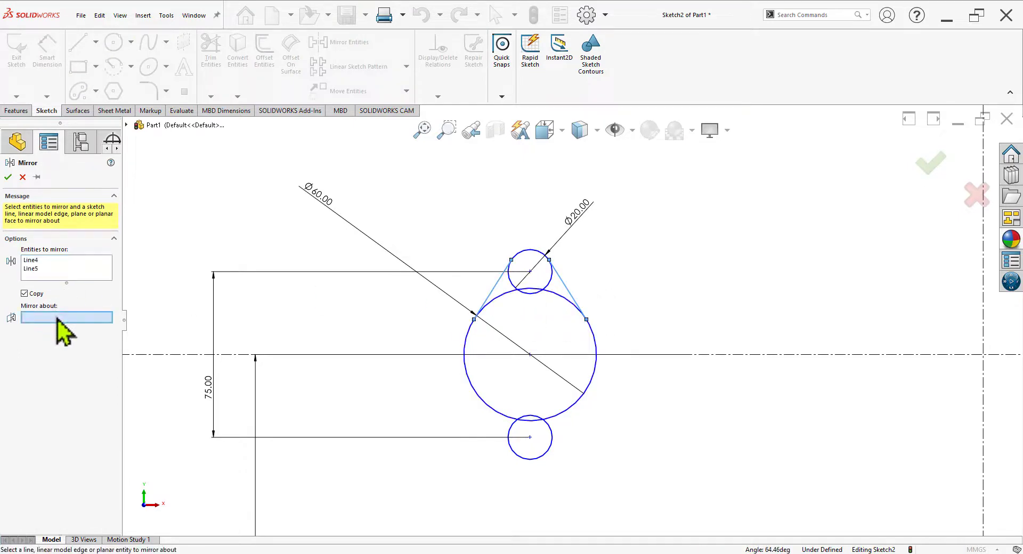
{"action": "left_click", "coordinate": [182, 354]}
{"action": "left_click", "coordinate": [8, 176]}
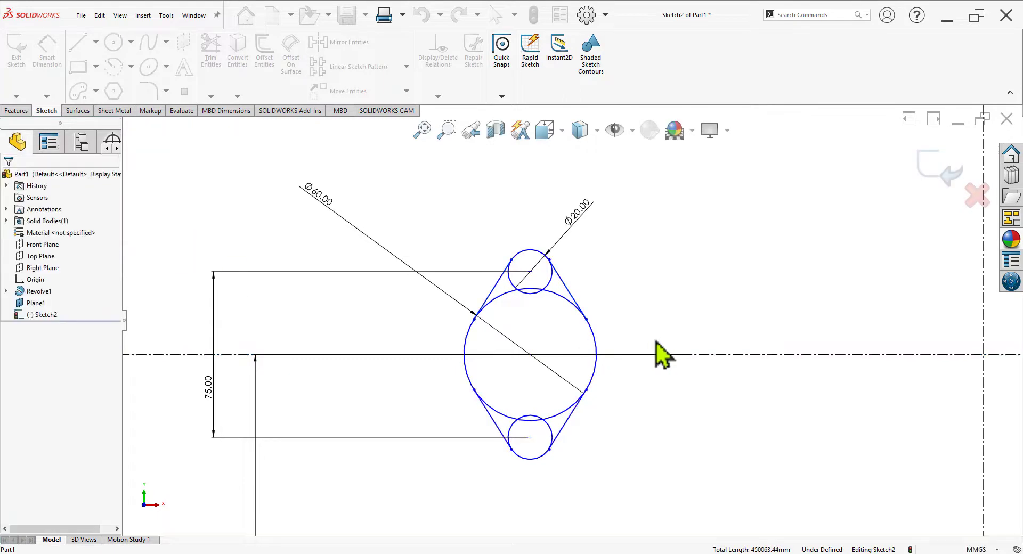
Trim away the inner arcs of the three circles, leaving a single closed flange outline
{"action": "scroll", "coordinate": [650, 356], "scroll_direction": "down", "scroll_amount": 2}
{"action": "scroll", "coordinate": [649, 347], "scroll_direction": "up", "scroll_amount": 2}
{"action": "scroll", "coordinate": [640, 394], "scroll_direction": "down", "scroll_amount": 2}
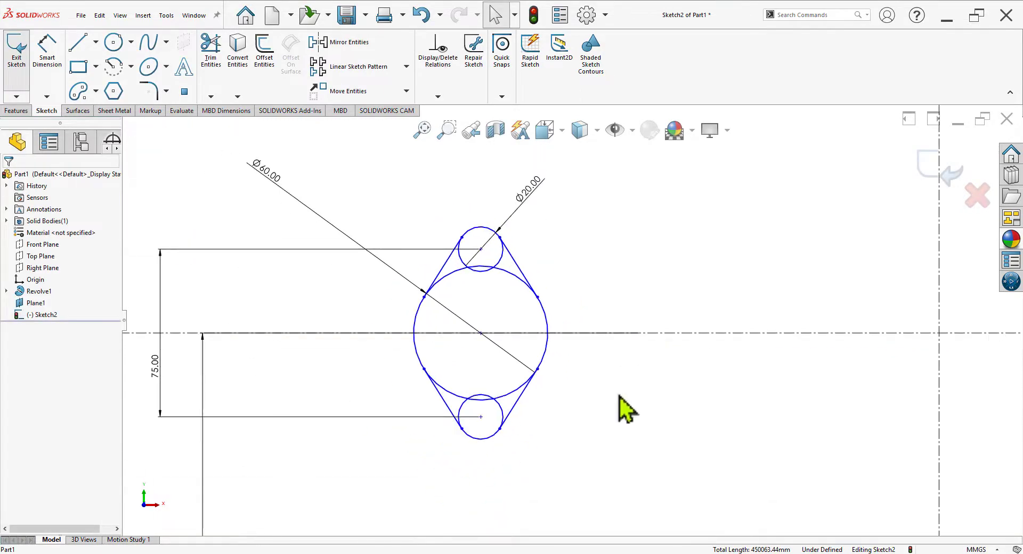
{"action": "left_click", "coordinate": [211, 50]}
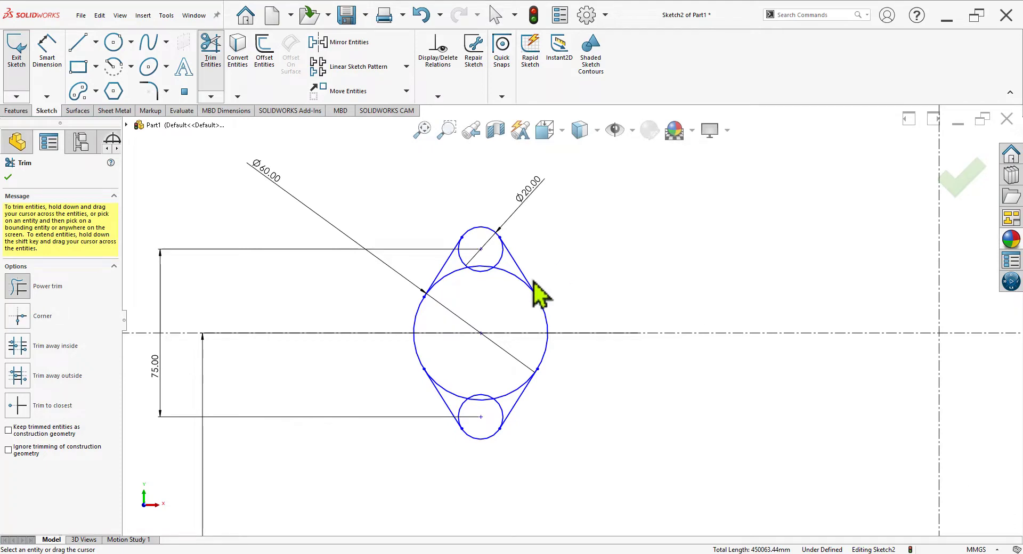
{"action": "scroll", "coordinate": [539, 295], "scroll_direction": "down", "scroll_amount": 2}
{"action": "left_click_drag", "start_coordinate": [473, 248], "coordinate": [489, 283]}
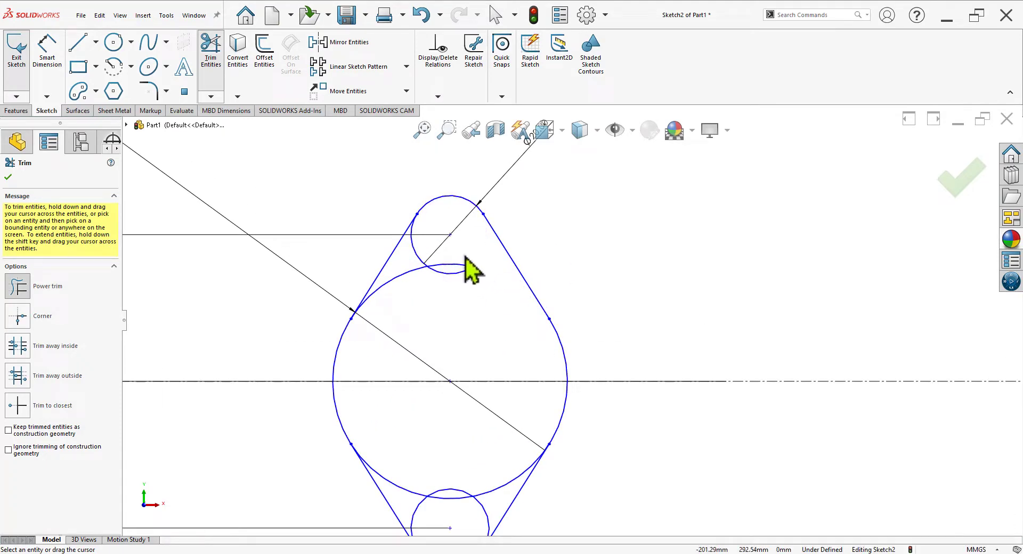
{"action": "scroll", "coordinate": [411, 365], "scroll_direction": "up", "scroll_amount": 4}
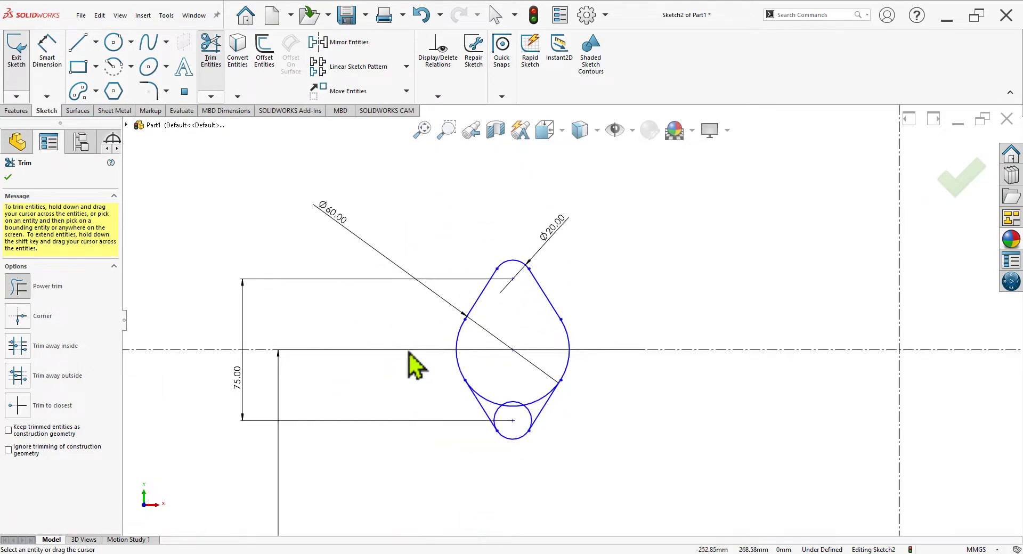
{"action": "scroll", "coordinate": [506, 406], "scroll_direction": "down", "scroll_amount": 4}
{"action": "left_click_drag", "start_coordinate": [581, 377], "coordinate": [573, 391]}
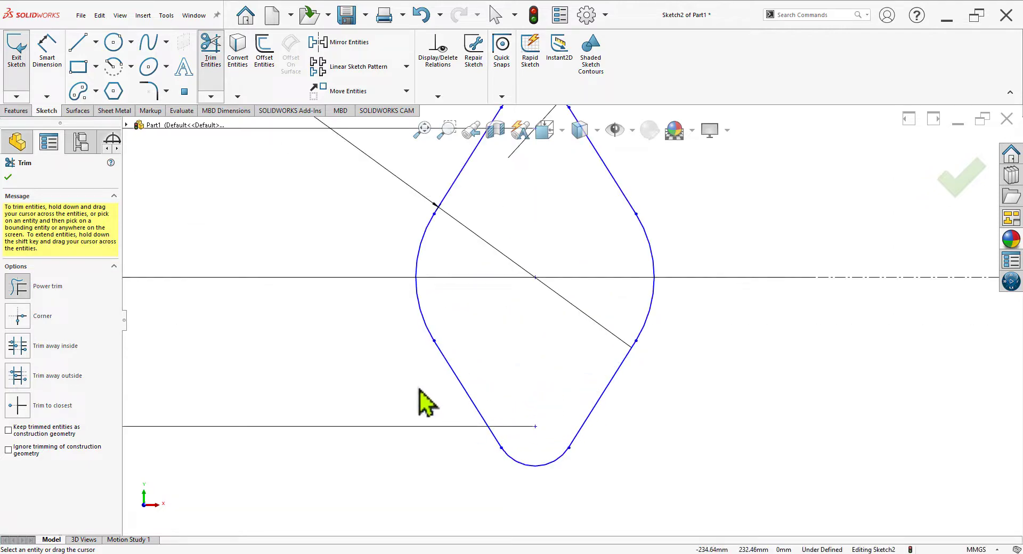
{"action": "scroll", "coordinate": [424, 389], "scroll_direction": "up", "scroll_amount": 10}
{"action": "scroll", "coordinate": [745, 296], "scroll_direction": "down", "scroll_amount": 3}
{"action": "scroll", "coordinate": [501, 363], "scroll_direction": "down", "scroll_amount": 1}
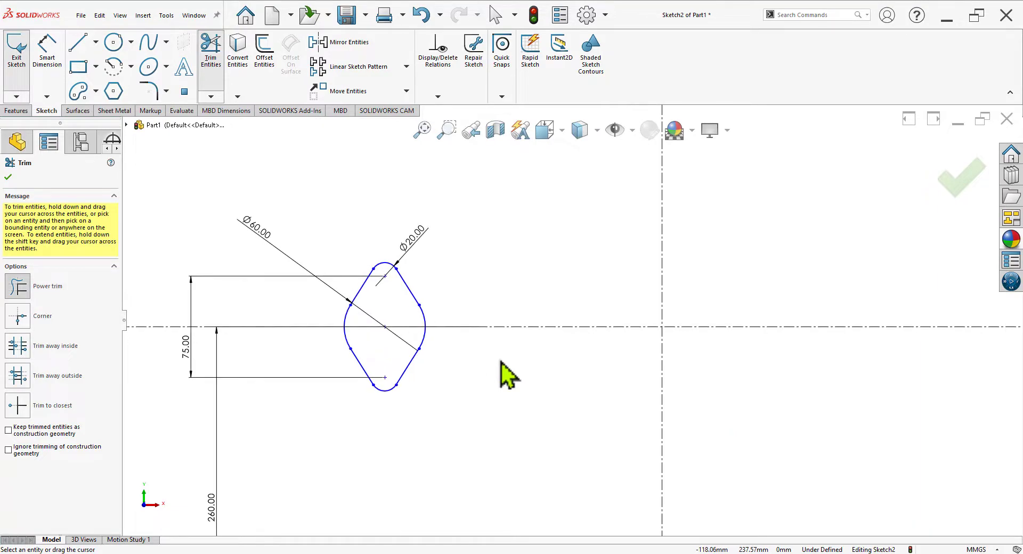
Check the bolt holes in the drawing and sketch circles about 11 mm in diameter centered on the upper and lower lug arcs
{"action": "key", "text": "alt+Tab"}
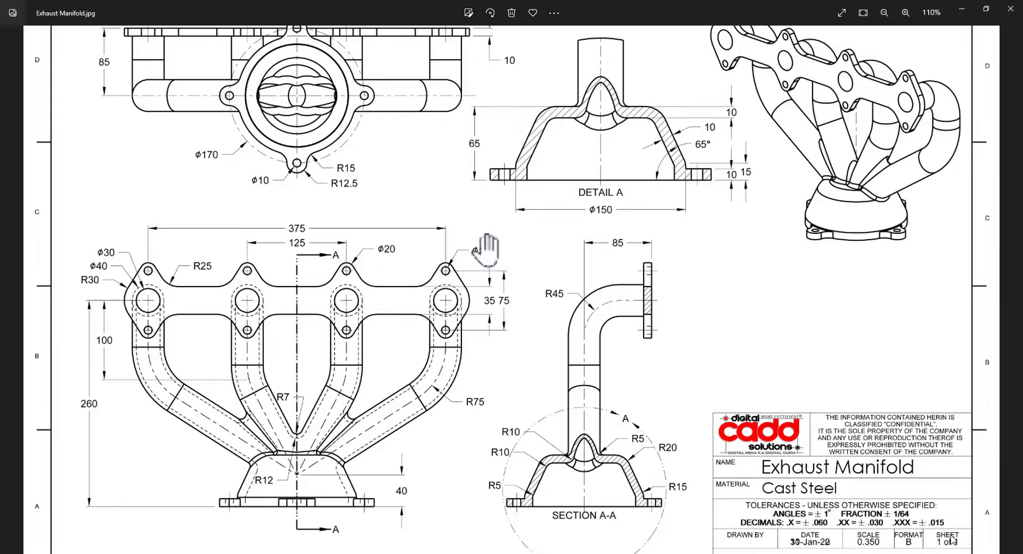
{"action": "key", "text": "alt+Tab"}
{"action": "left_click", "coordinate": [113, 41]}
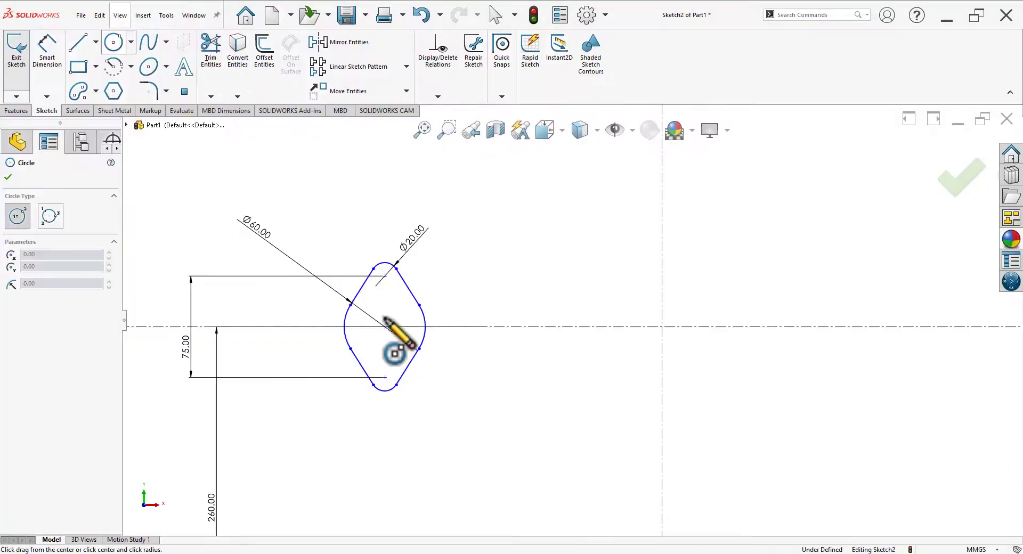
{"action": "scroll", "coordinate": [410, 330], "scroll_direction": "down", "scroll_amount": 3}
{"action": "left_click", "coordinate": [404, 266]}
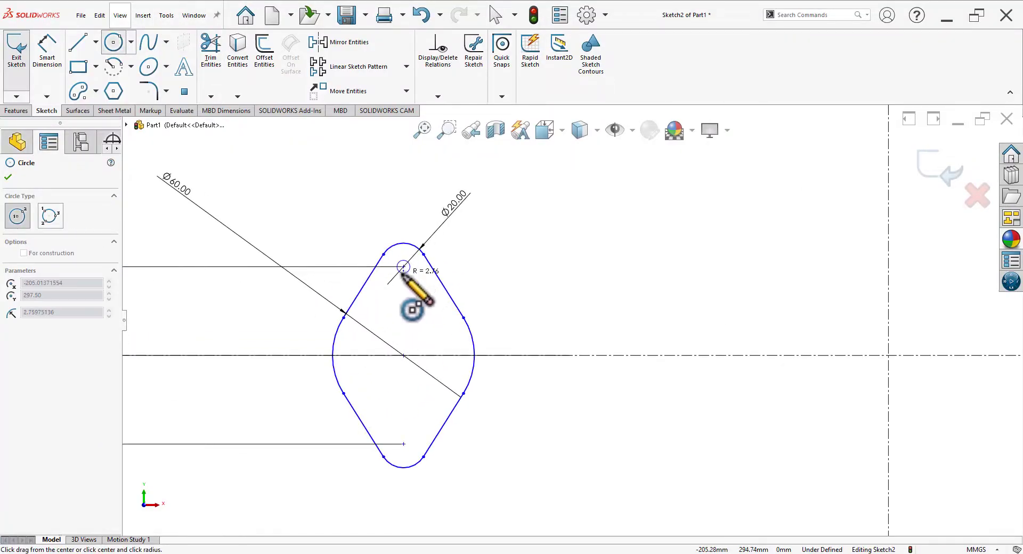
{"action": "left_click", "coordinate": [408, 278]}
{"action": "left_click", "coordinate": [403, 444]}
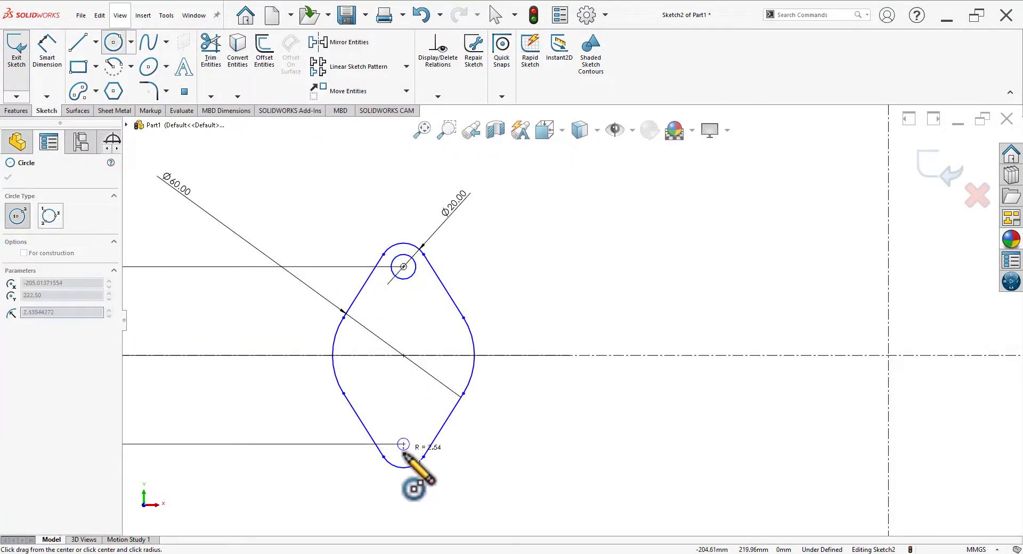
{"action": "left_click", "coordinate": [407, 456]}
{"action": "key", "text": "Escape"}
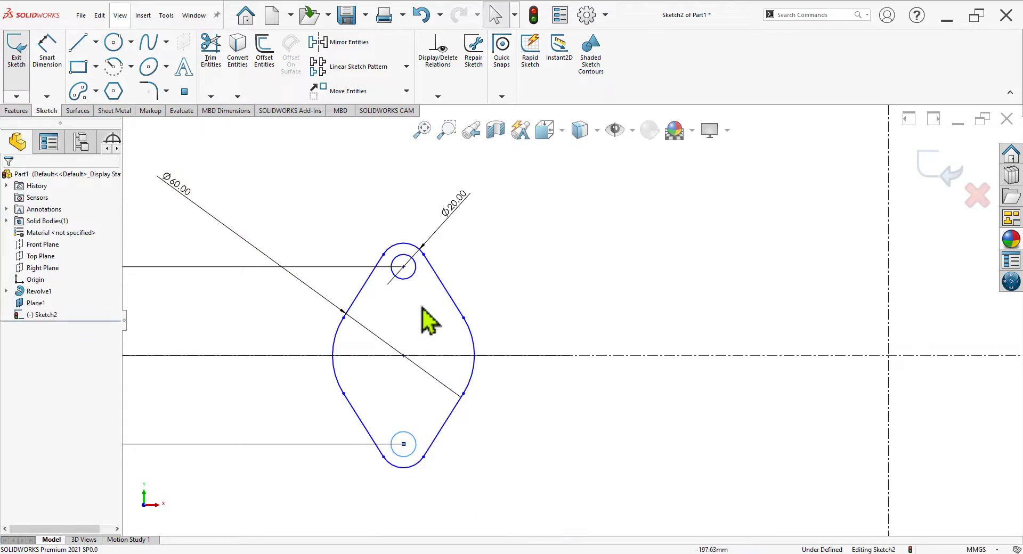
Make the two bolt hole circles equal and set the upper one's diameter to 10 mm
{"action": "left_click", "coordinate": [412, 278], "text": "ctrl"}
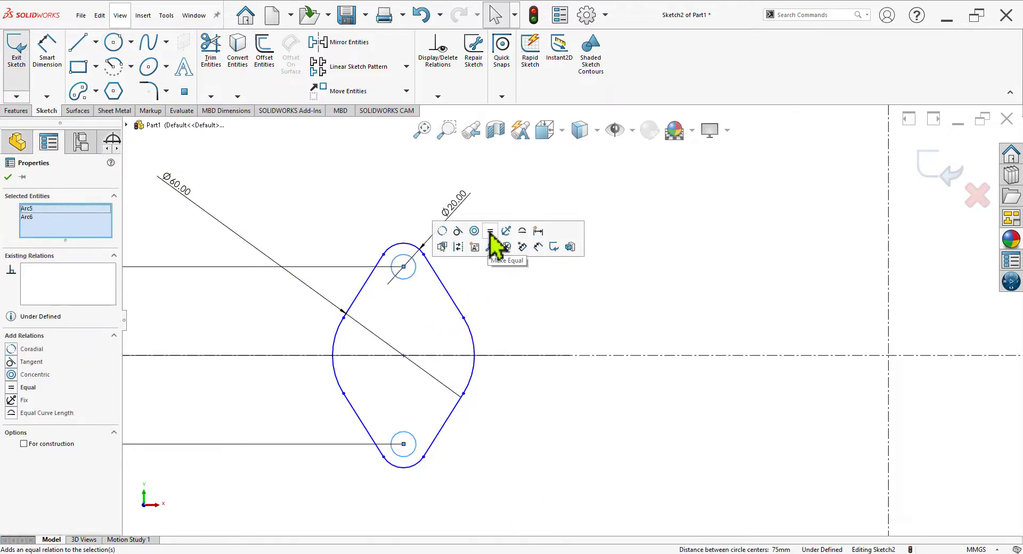
{"action": "left_click", "coordinate": [676, 256]}
{"action": "left_click", "coordinate": [47, 49]}
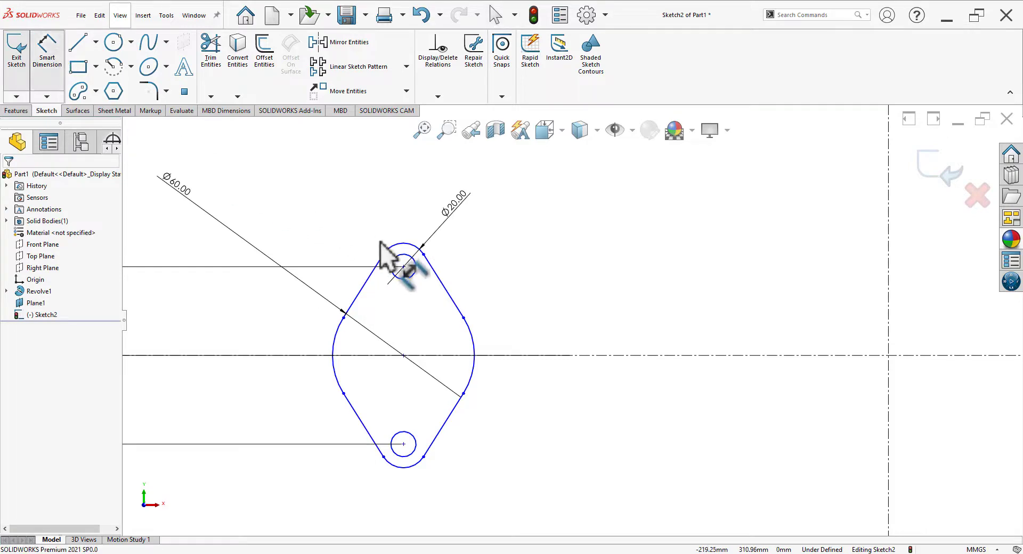
{"action": "left_click", "coordinate": [403, 257]}
{"action": "left_click", "coordinate": [479, 260]}
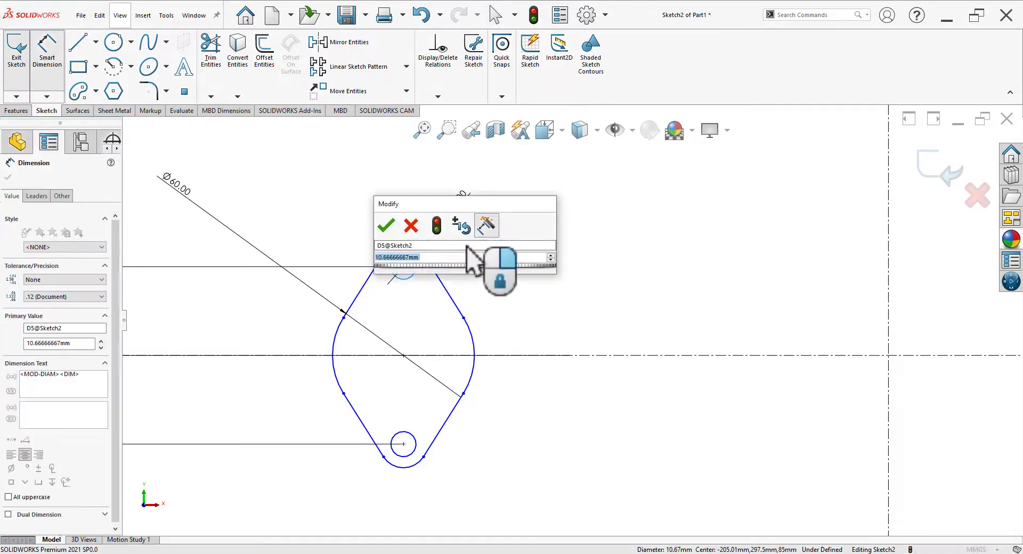
{"action": "type", "text": "10"}
{"action": "key", "text": "Return"}
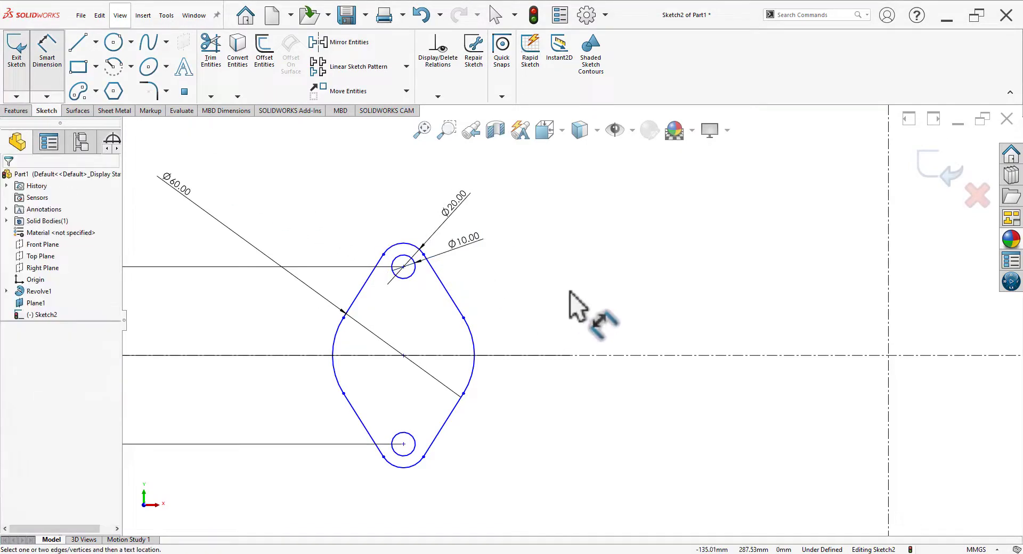
Check the outer port spacing in the drawing and set the flange center's doubled distance across the vertical centerline to 375 mm
{"action": "scroll", "coordinate": [565, 319], "scroll_direction": "up", "scroll_amount": 5}
{"action": "key", "text": "alt+Tab"}
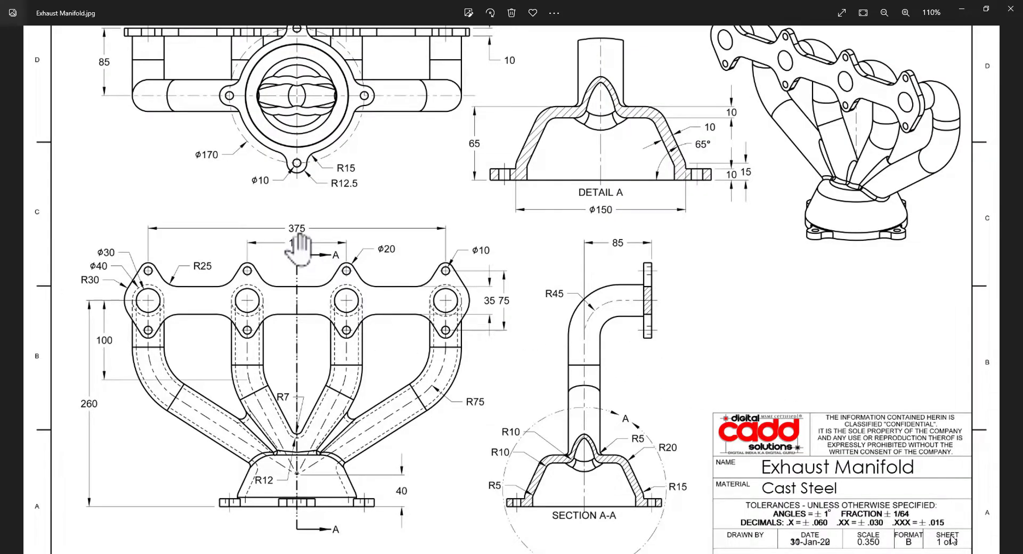
{"action": "key", "text": "alt+Tab"}
{"action": "left_click", "coordinate": [372, 316]}
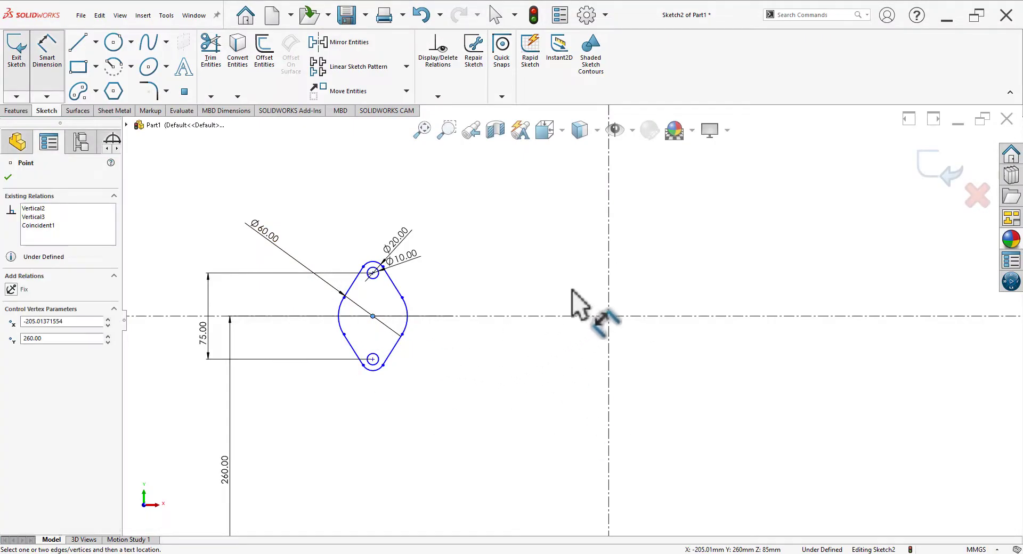
{"action": "left_click", "coordinate": [608, 277]}
{"action": "left_click", "coordinate": [663, 191]}
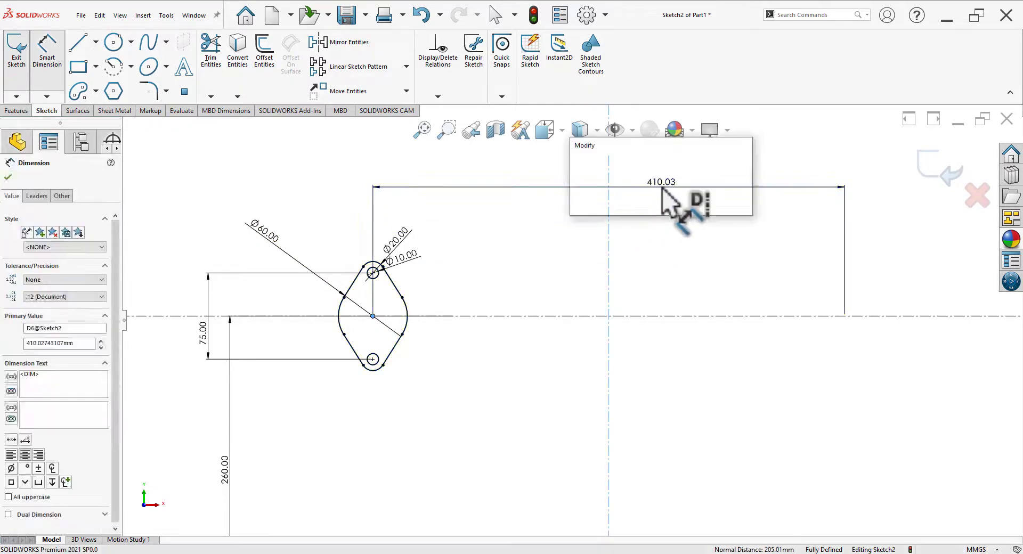
{"action": "type", "text": "375"}
{"action": "key", "text": "Return"}
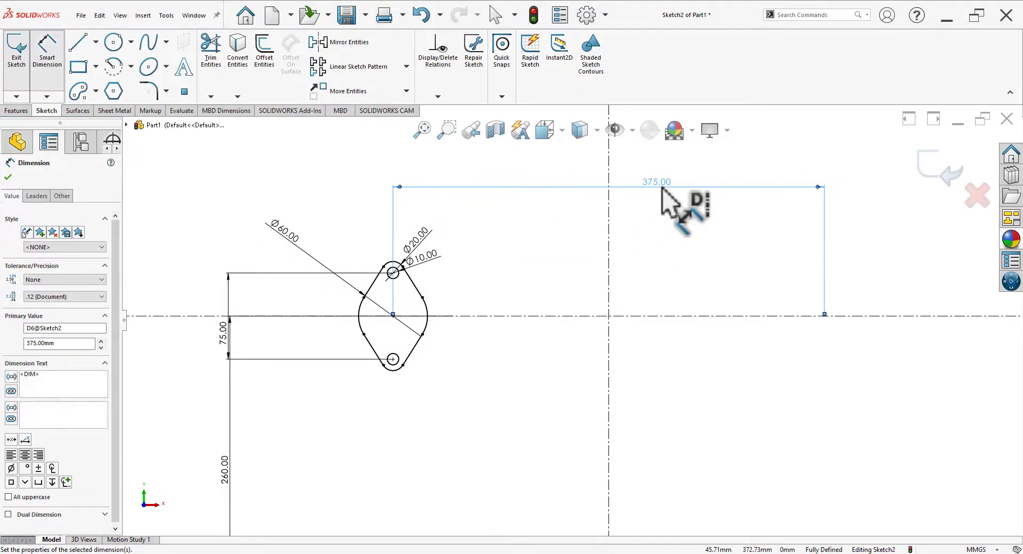
{"action": "key", "text": "Escape"}
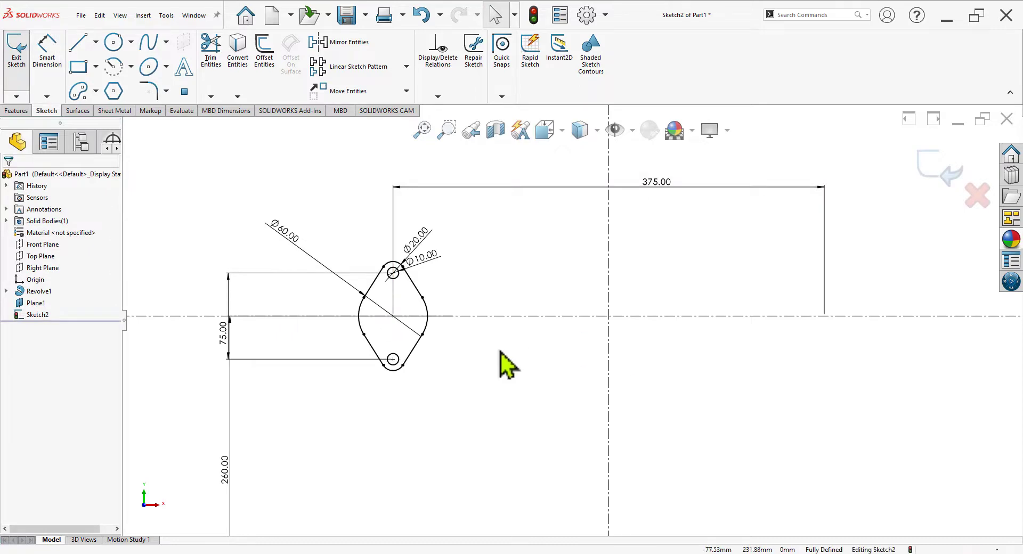
Move the 375 mm dimension higher above the flange profile
{"action": "scroll", "coordinate": [572, 324], "scroll_direction": "up", "scroll_amount": 4}
{"action": "scroll", "coordinate": [456, 320], "scroll_direction": "down", "scroll_amount": 2}
{"action": "scroll", "coordinate": [548, 322], "scroll_direction": "down", "scroll_amount": 2}
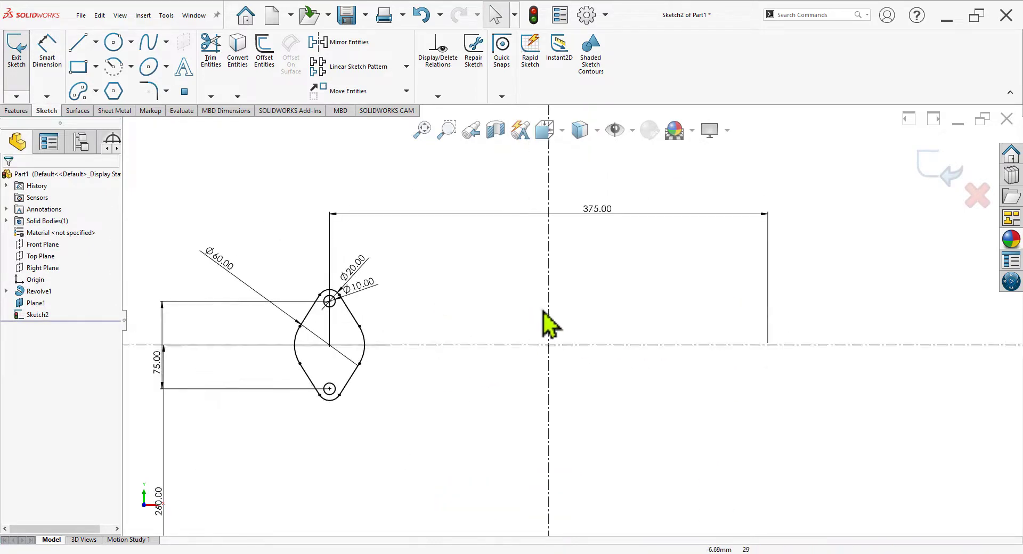
{"action": "left_click_drag", "start_coordinate": [598, 212], "coordinate": [591, 182]}
{"action": "left_click", "coordinate": [602, 236]}
Check the port spacing in the drawing and linearly pattern the flange profile along the X-axis with 4 instances spaced 125 mm
{"action": "key", "text": "alt+Tab"}
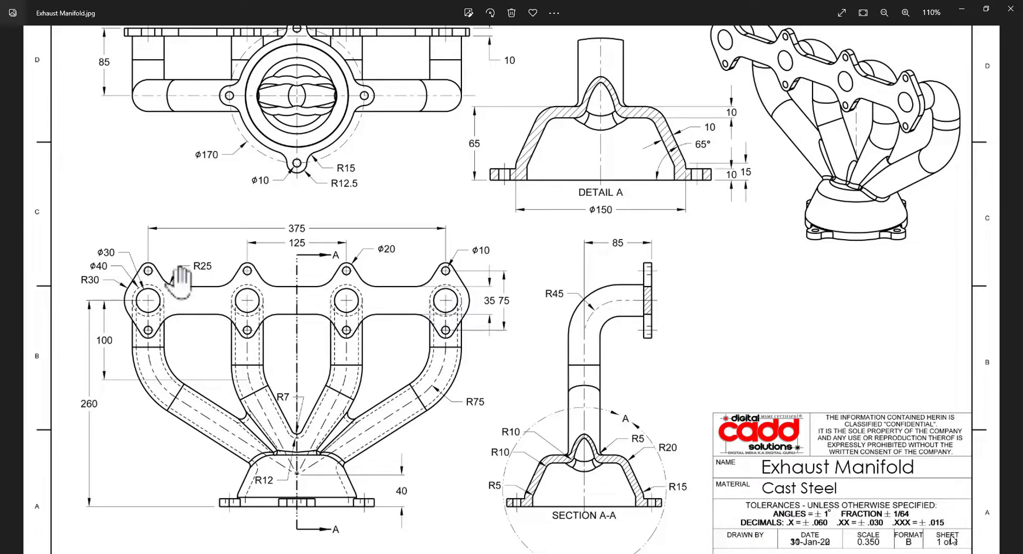
{"action": "key", "text": "alt+Tab"}
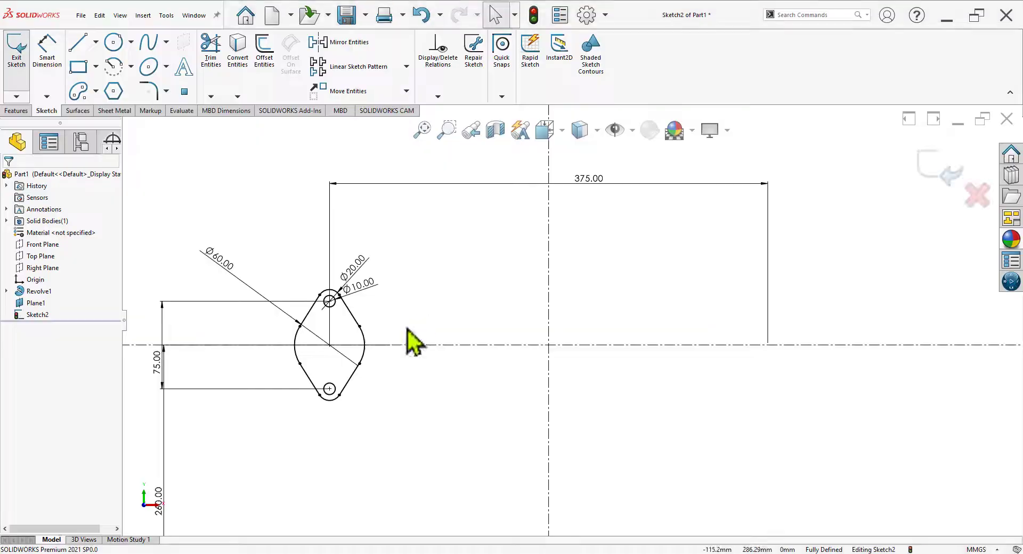
{"action": "mouse_move", "coordinate": [280, 281]}
{"action": "left_mouse_down"}
{"action": "mouse_move", "coordinate": [332, 409]}
{"action": "mouse_move", "coordinate": [370, 434]}
{"action": "left_mouse_up"}
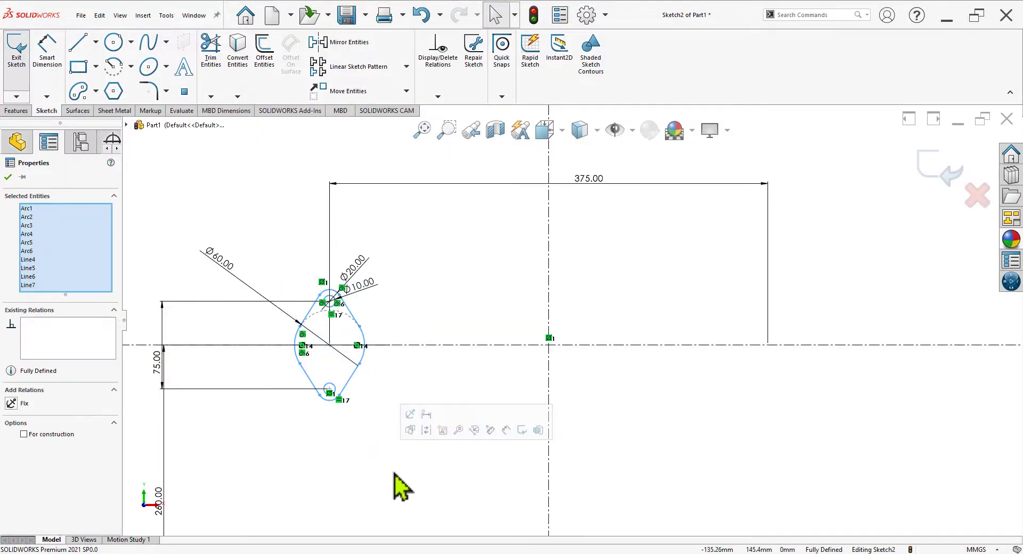
{"action": "left_click", "coordinate": [389, 70]}
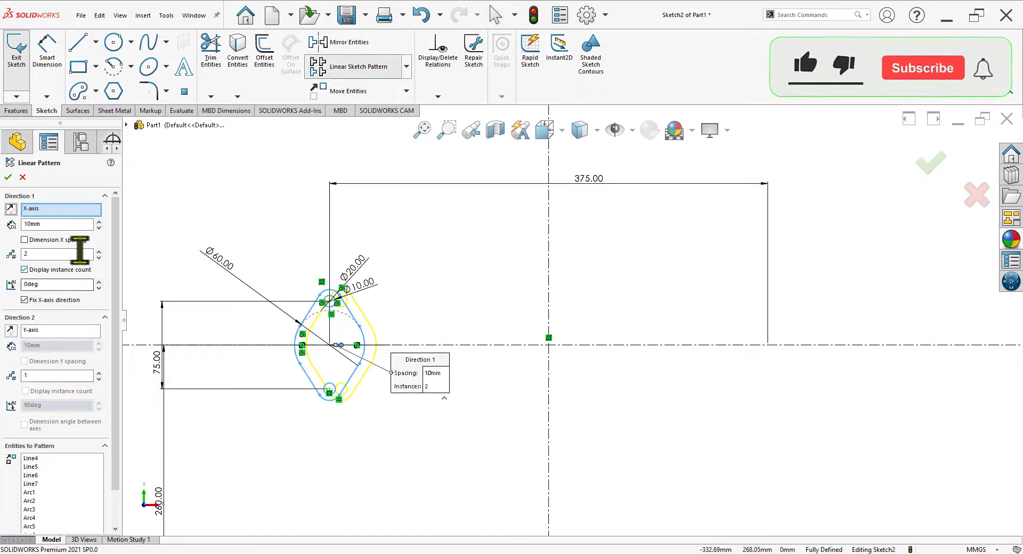
{"action": "left_click", "coordinate": [99, 252]}
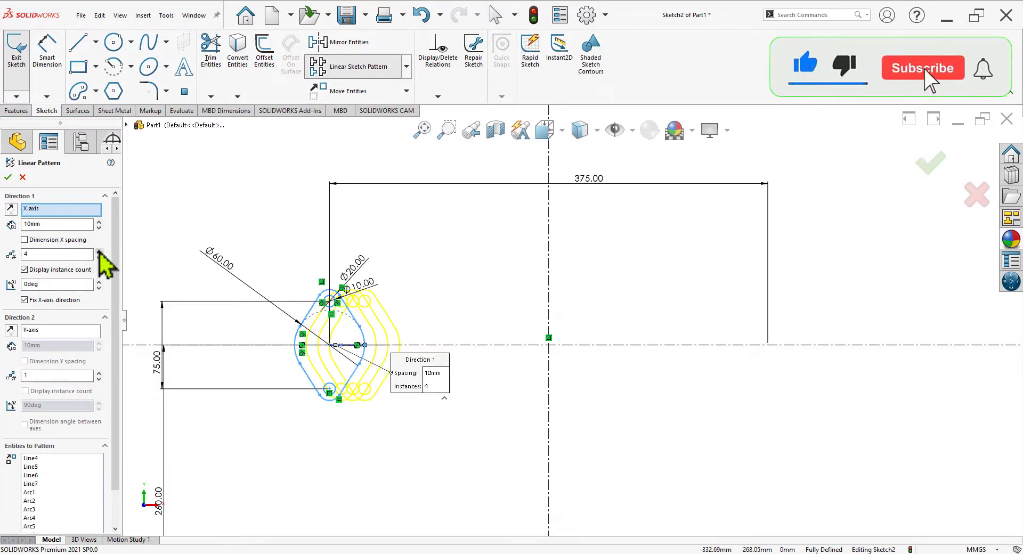
{"action": "left_click_drag", "start_coordinate": [69, 223], "coordinate": [5, 216]}
{"action": "type", "text": "12"}
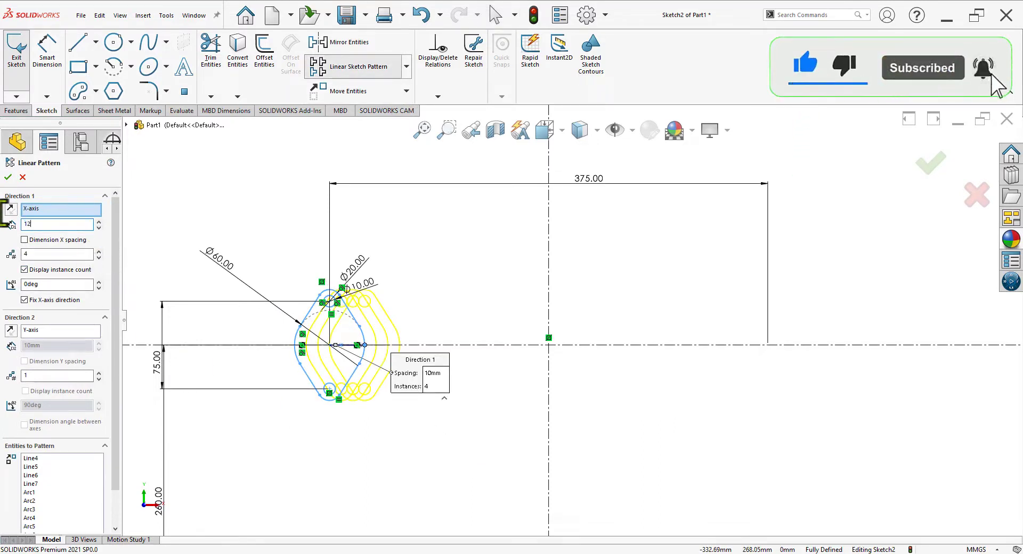
{"action": "type", "text": "5"}
{"action": "key", "text": "Return"}
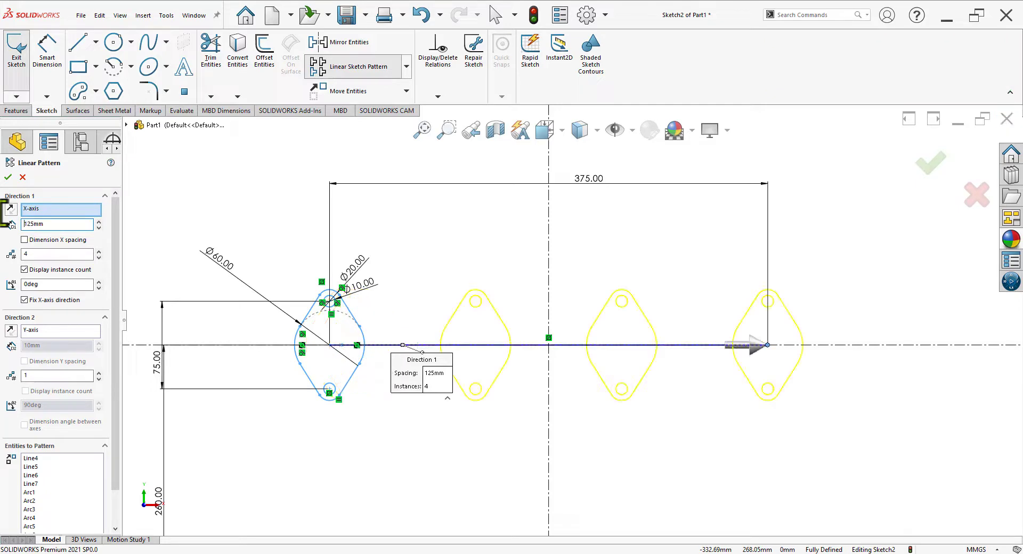
{"action": "left_click", "coordinate": [8, 178]}
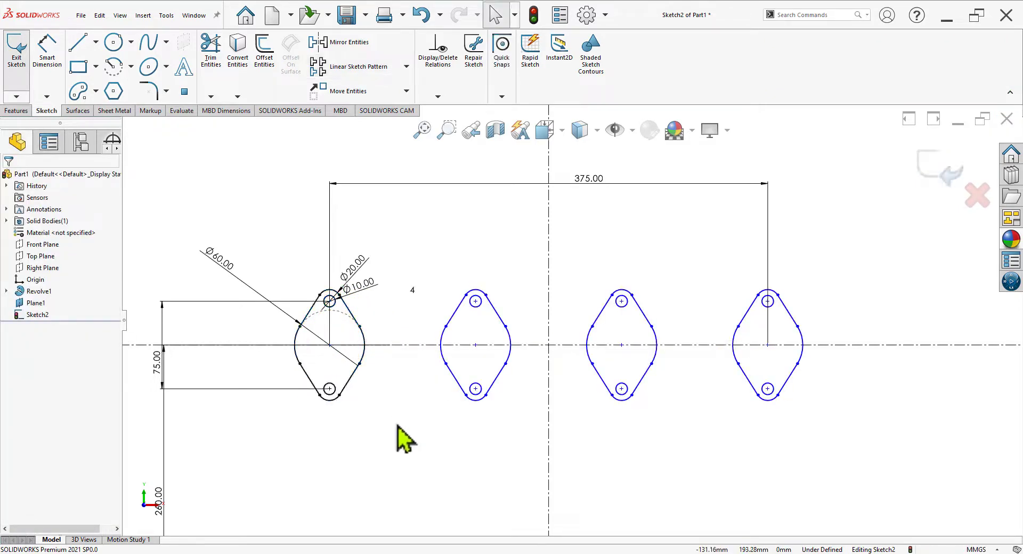
Dimension the distance between the centers of the two middle flange profiles as 125 mm
{"action": "left_click", "coordinate": [47, 51]}
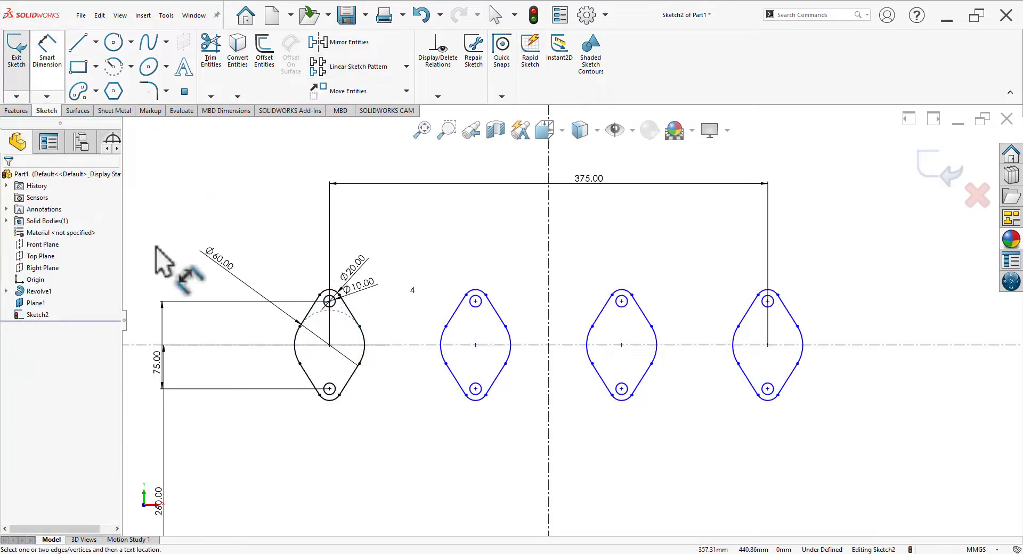
{"action": "left_click", "coordinate": [475, 345]}
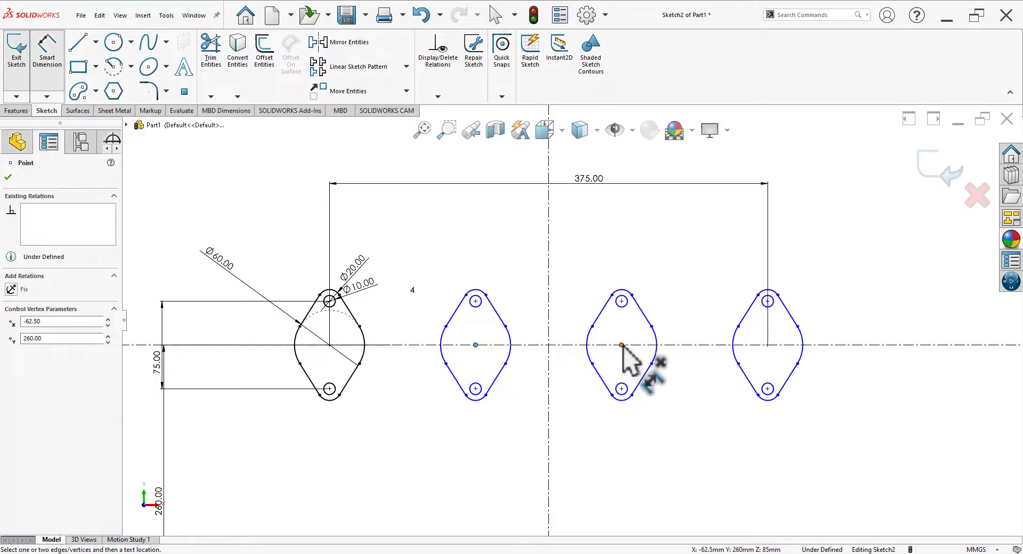
{"action": "left_click", "coordinate": [622, 345]}
{"action": "left_click", "coordinate": [585, 246]}
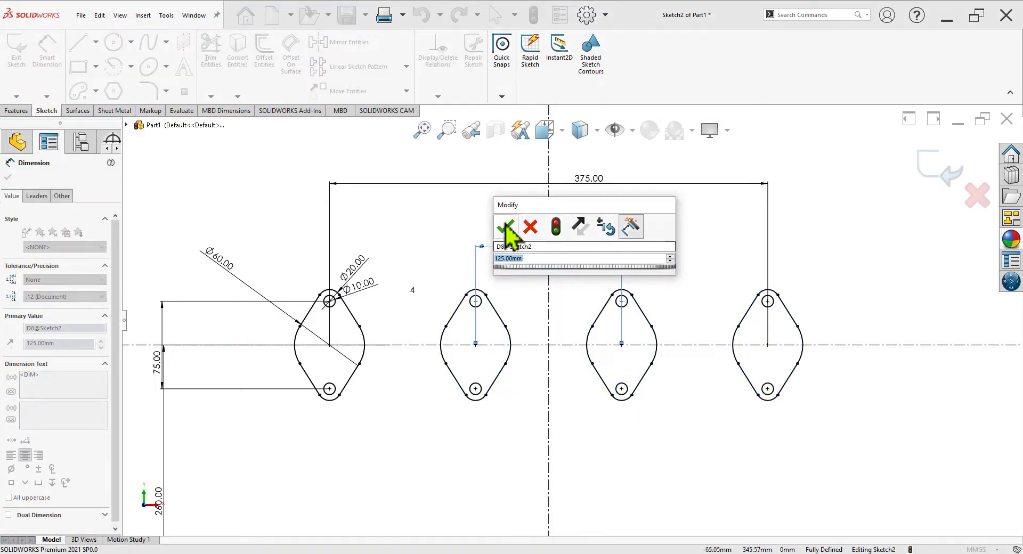
{"action": "left_click", "coordinate": [507, 228]}
{"action": "left_click", "coordinate": [618, 448]}
{"action": "scroll", "coordinate": [616, 464], "scroll_direction": "up", "scroll_amount": 3}
{"action": "scroll", "coordinate": [682, 368], "scroll_direction": "down", "scroll_amount": 3}
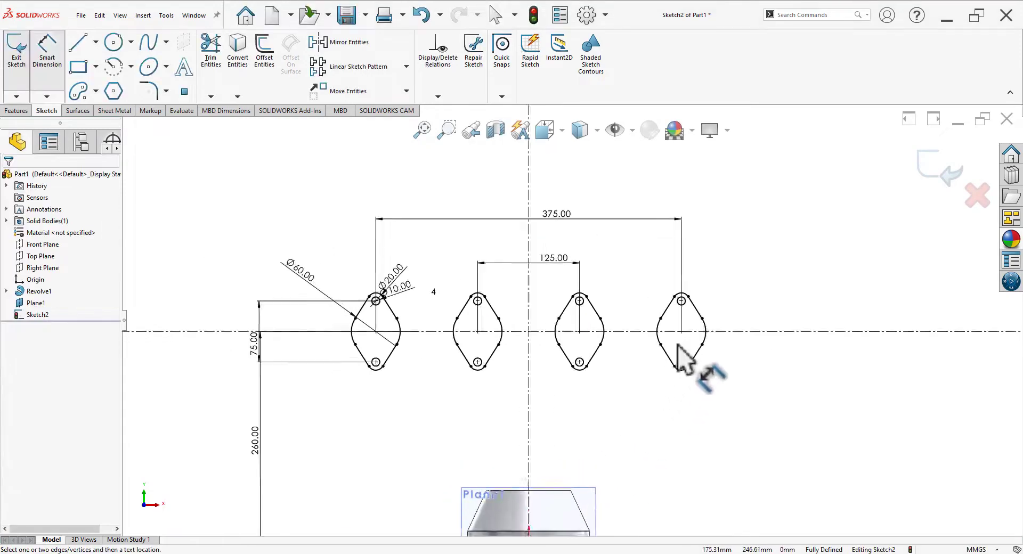
{"action": "scroll", "coordinate": [466, 291], "scroll_direction": "down", "scroll_amount": 2}
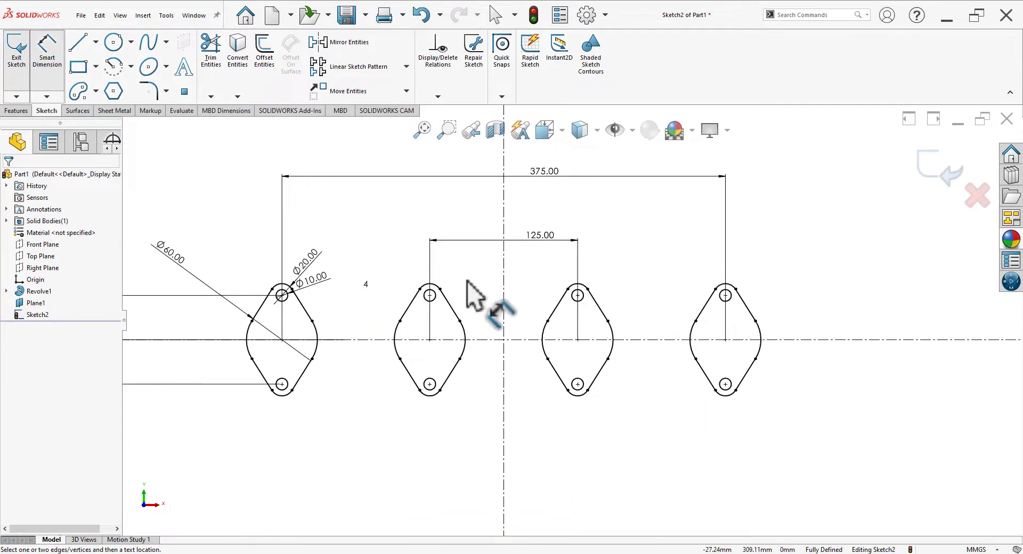
Check the connecting bar in the drawing, sketch a rectangle about 435 by 32 mm across the flanges, and make its long edges symmetric about the horizontal centerline
{"action": "key", "text": "alt+Tab"}
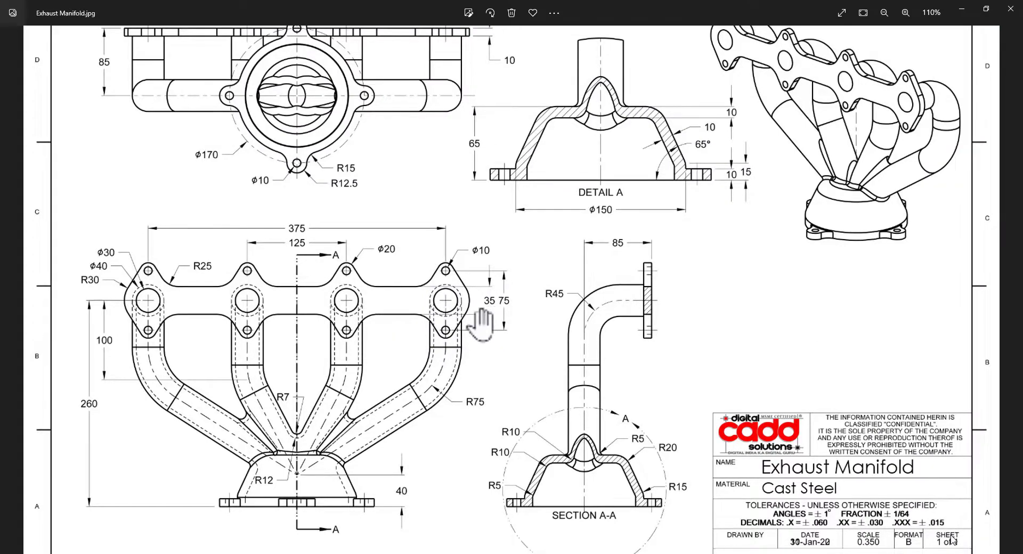
{"action": "key", "text": "alt+Tab"}
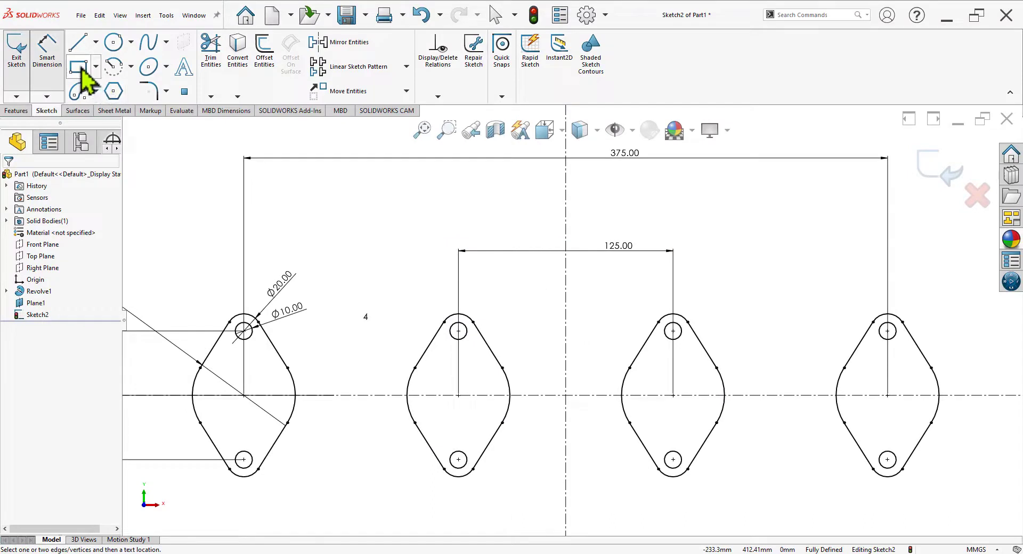
{"action": "left_click", "coordinate": [79, 67]}
{"action": "left_click", "coordinate": [224, 362]}
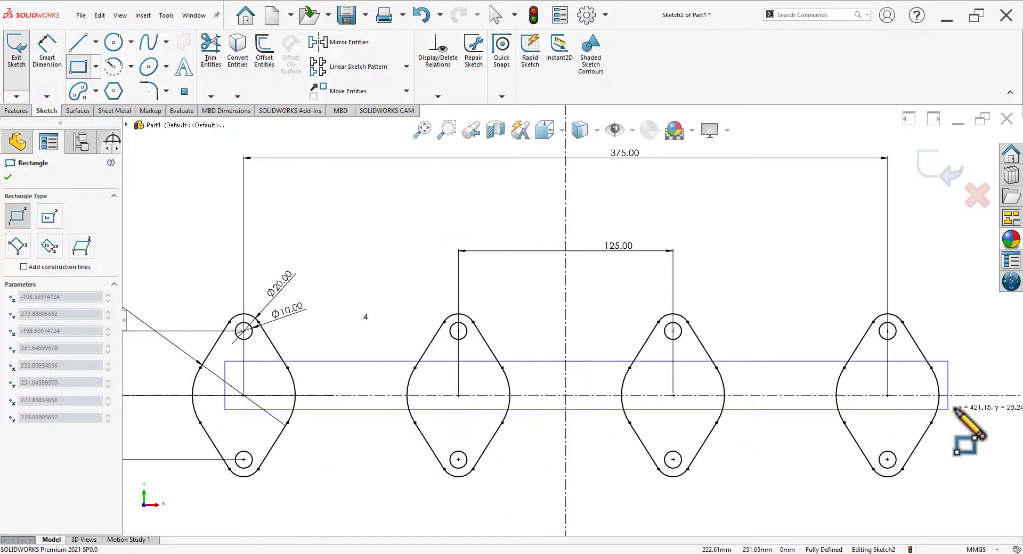
{"action": "left_click", "coordinate": [971, 415]}
{"action": "right_click", "coordinate": [929, 278]}
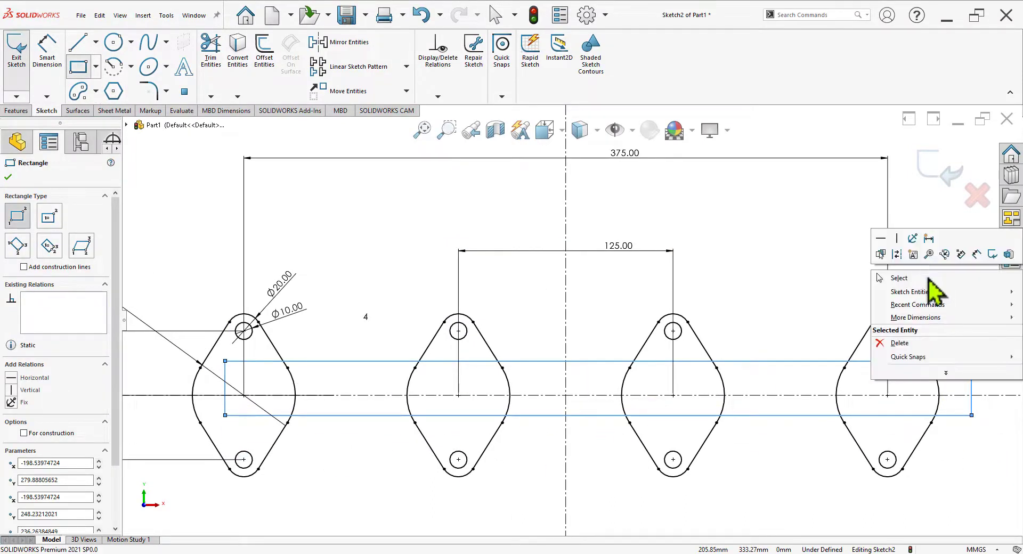
{"action": "left_click", "coordinate": [929, 280]}
{"action": "left_click_drag", "start_coordinate": [801, 338], "coordinate": [777, 446]}
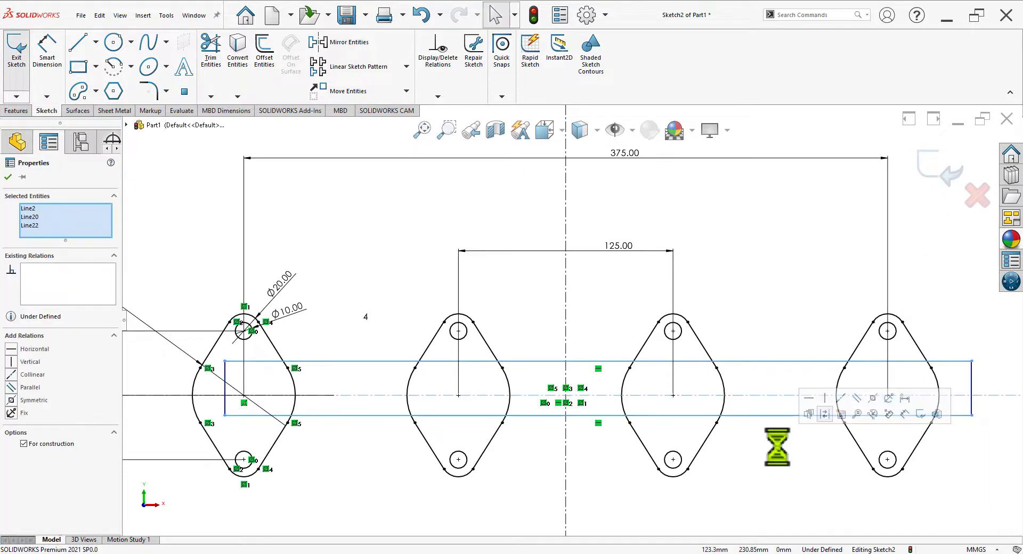
{"action": "left_click", "coordinate": [873, 414]}
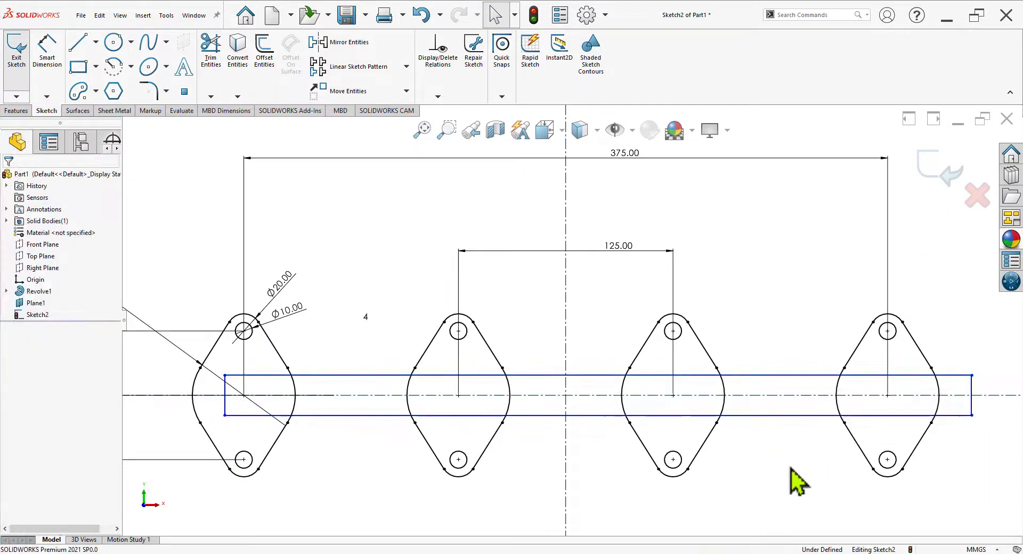
Make the midpoint of the rectangle's left end line coincident with the leftmost flange center
{"action": "scroll", "coordinate": [358, 433], "scroll_direction": "down", "scroll_amount": 3}
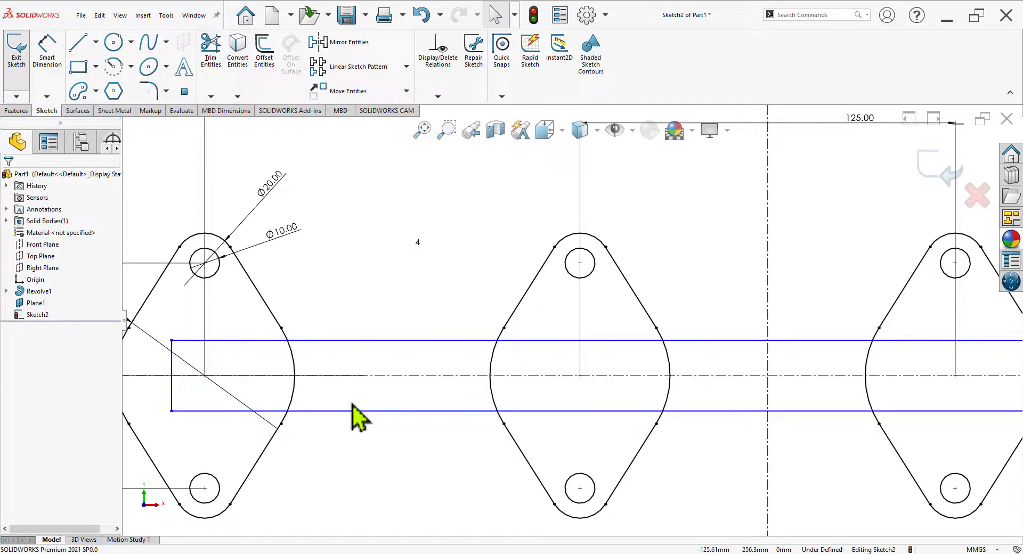
{"action": "left_click", "coordinate": [171, 376]}
{"action": "left_click", "coordinate": [205, 376], "text": "ctrl"}
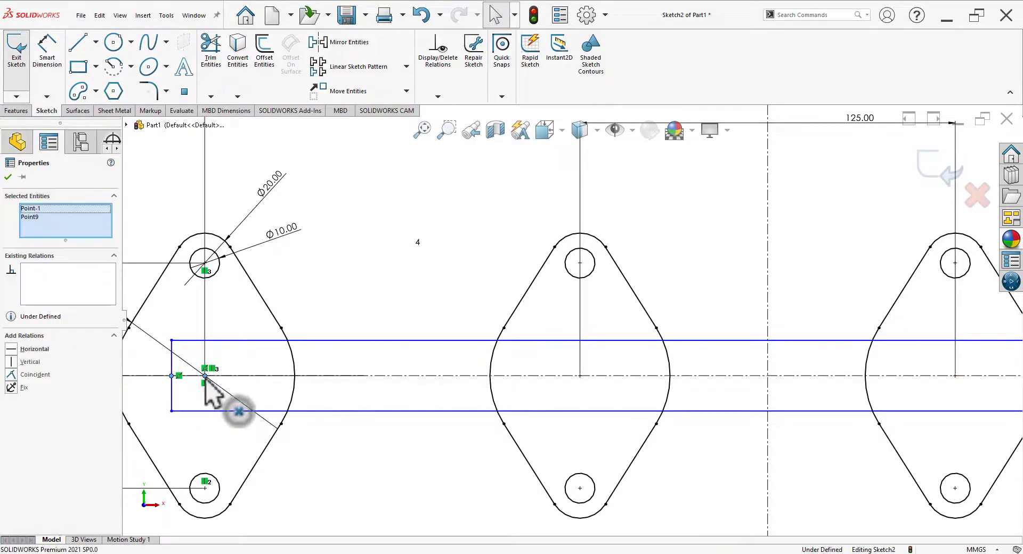
{"action": "left_click", "coordinate": [265, 330]}
{"action": "scroll", "coordinate": [347, 266], "scroll_direction": "up", "scroll_amount": 4}
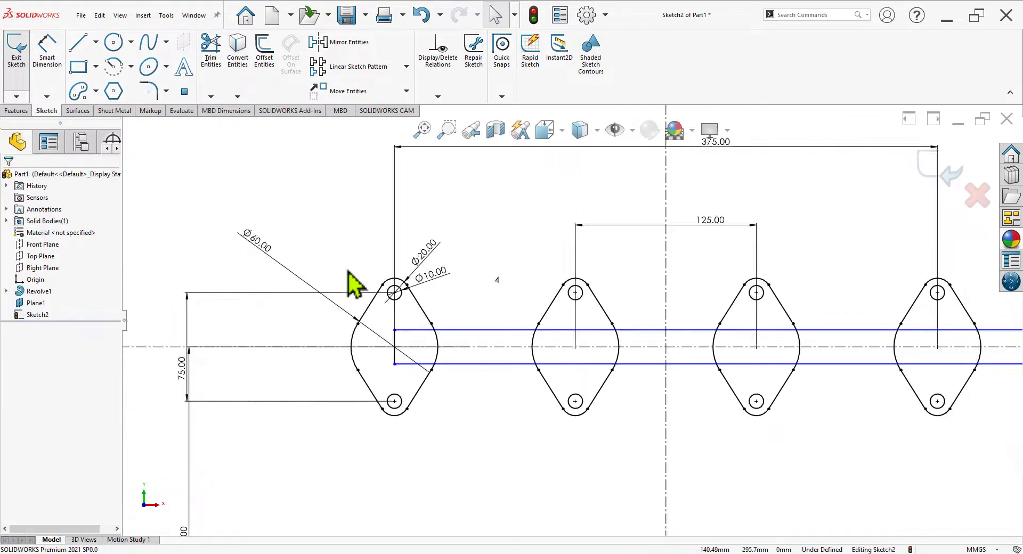
Make the midpoint of the rectangle's right end line coincident with the rightmost flange center
{"action": "scroll", "coordinate": [822, 418], "scroll_direction": "up", "scroll_amount": 3}
{"action": "scroll", "coordinate": [810, 343], "scroll_direction": "down", "scroll_amount": 6}
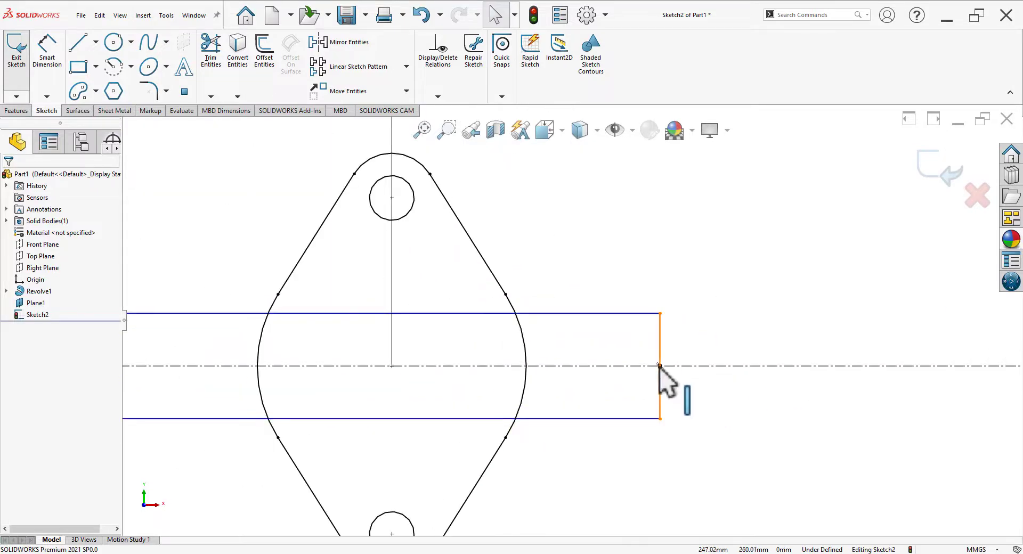
{"action": "left_click", "coordinate": [660, 366]}
{"action": "left_click", "coordinate": [392, 366]}
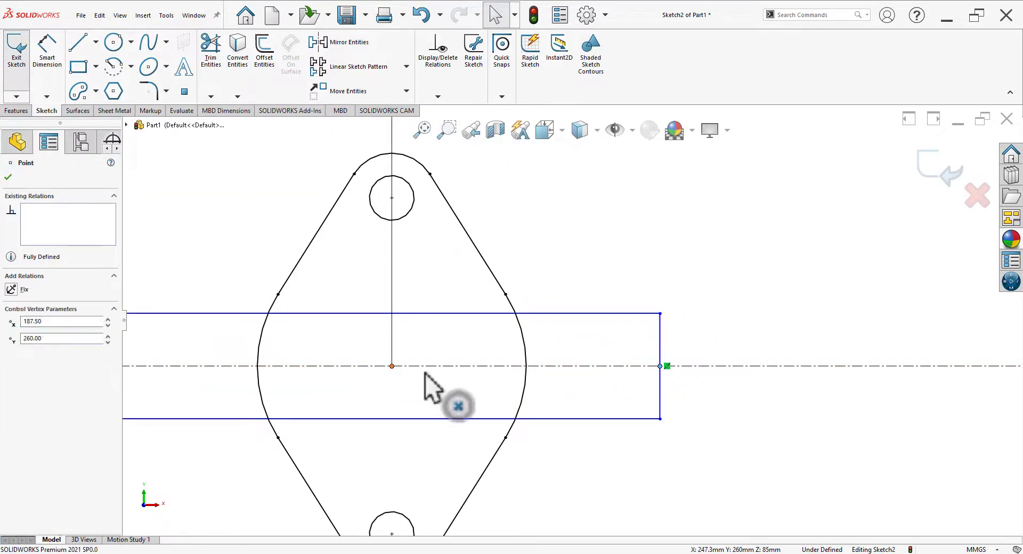
{"action": "left_click", "coordinate": [455, 319]}
{"action": "left_click", "coordinate": [556, 470]}
Check the connecting bar's height in the drawing and set the distance between the rectangle's long edges to 35 mm
{"action": "scroll", "coordinate": [565, 474], "scroll_direction": "up", "scroll_amount": 1}
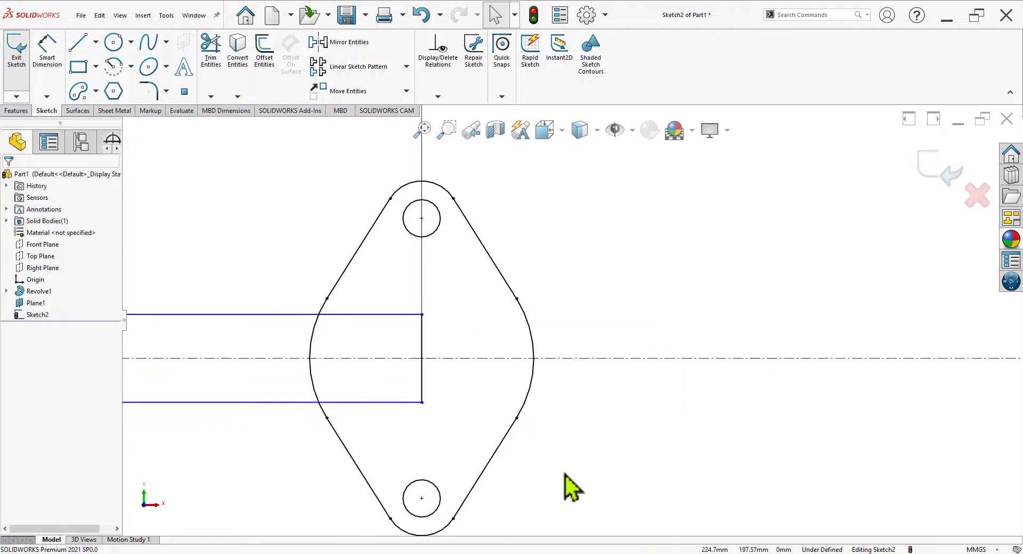
{"action": "scroll", "coordinate": [572, 488], "scroll_direction": "up", "scroll_amount": 2}
{"action": "key", "text": "alt+Tab"}
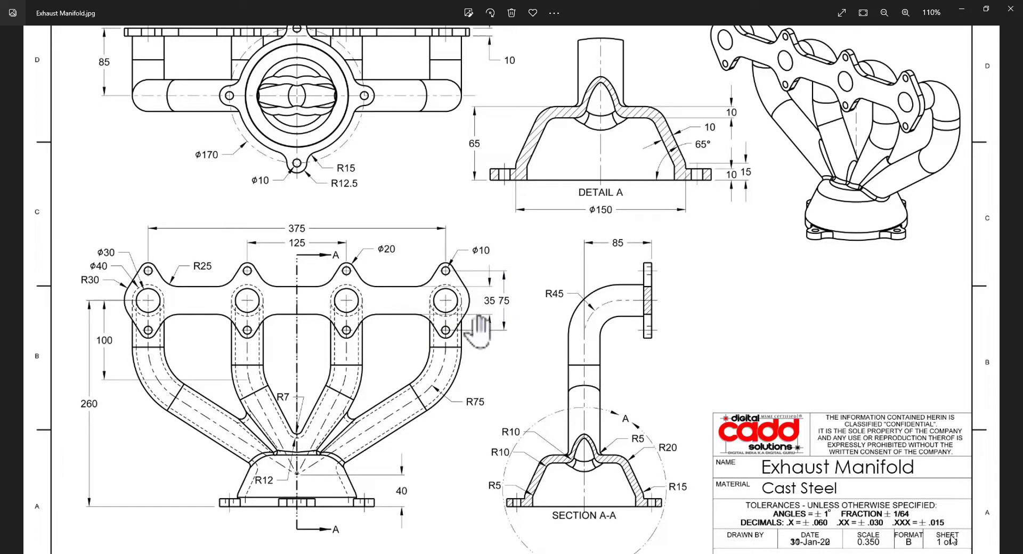
{"action": "key", "text": "alt+Tab"}
{"action": "left_click", "coordinate": [53, 58]}
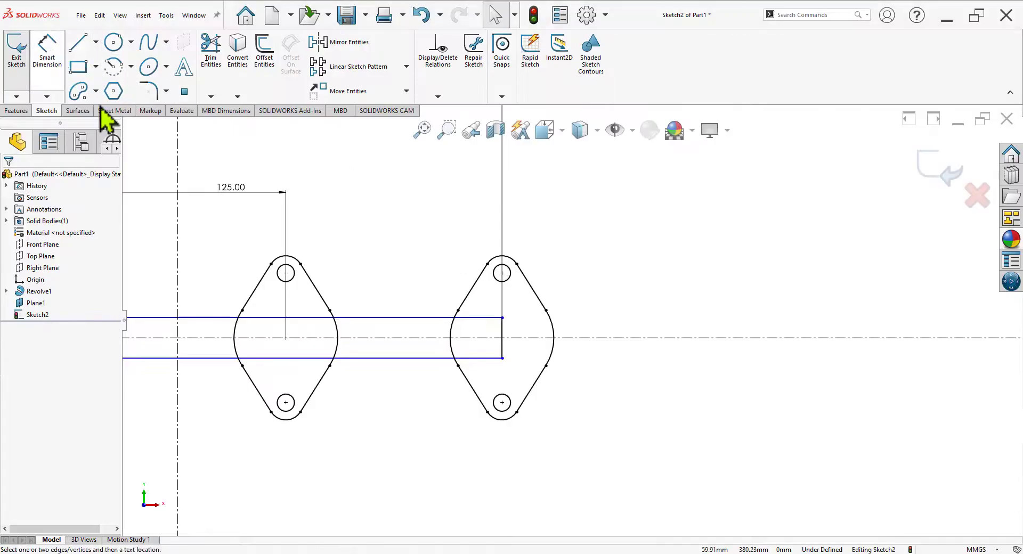
{"action": "left_click", "coordinate": [485, 318]}
{"action": "left_click", "coordinate": [486, 358]}
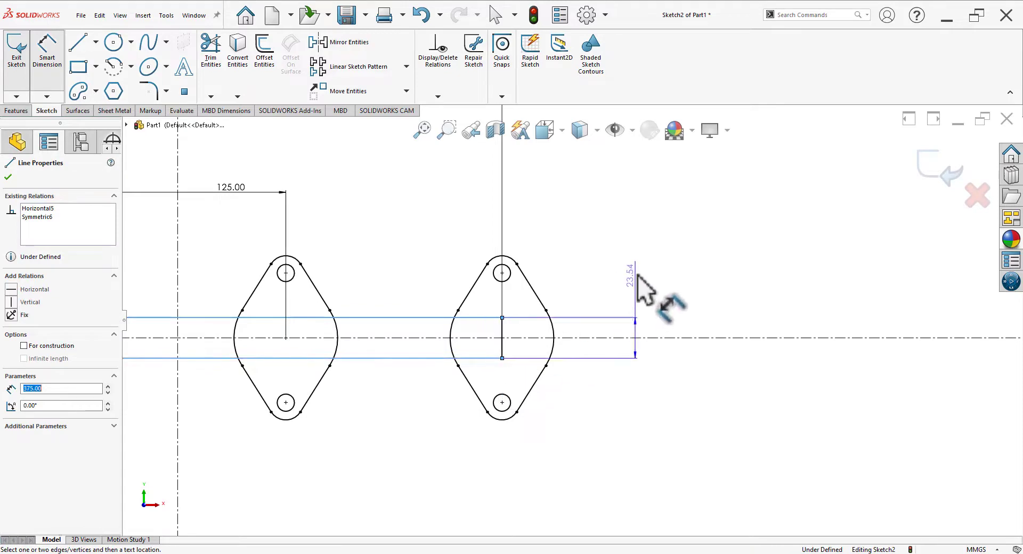
{"action": "left_click", "coordinate": [640, 277]}
{"action": "type", "text": "35"}
{"action": "key", "text": "Return"}
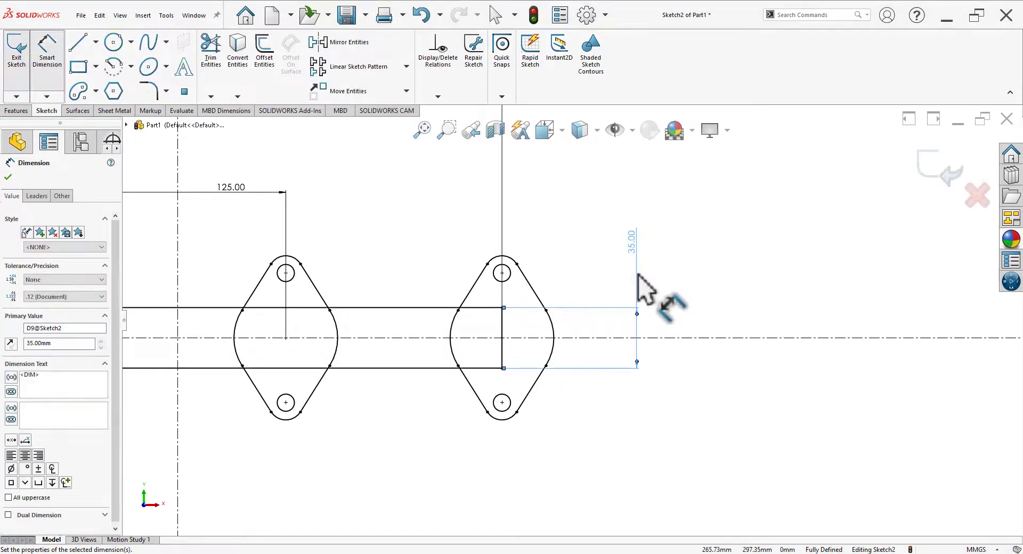
{"action": "scroll", "coordinate": [610, 418], "scroll_direction": "up", "scroll_amount": 6}
{"action": "scroll", "coordinate": [507, 354], "scroll_direction": "down", "scroll_amount": 5}
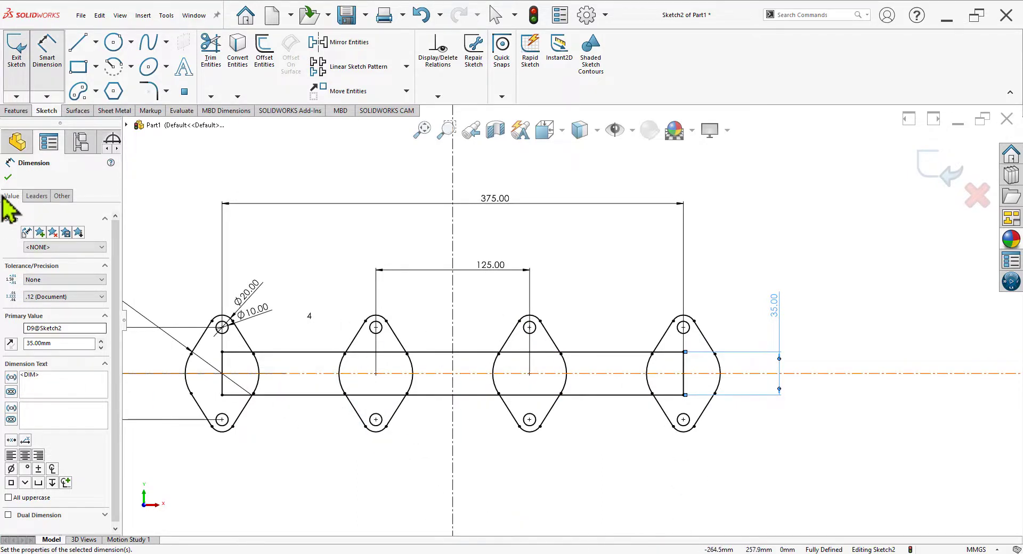
{"action": "left_click", "coordinate": [8, 178]}
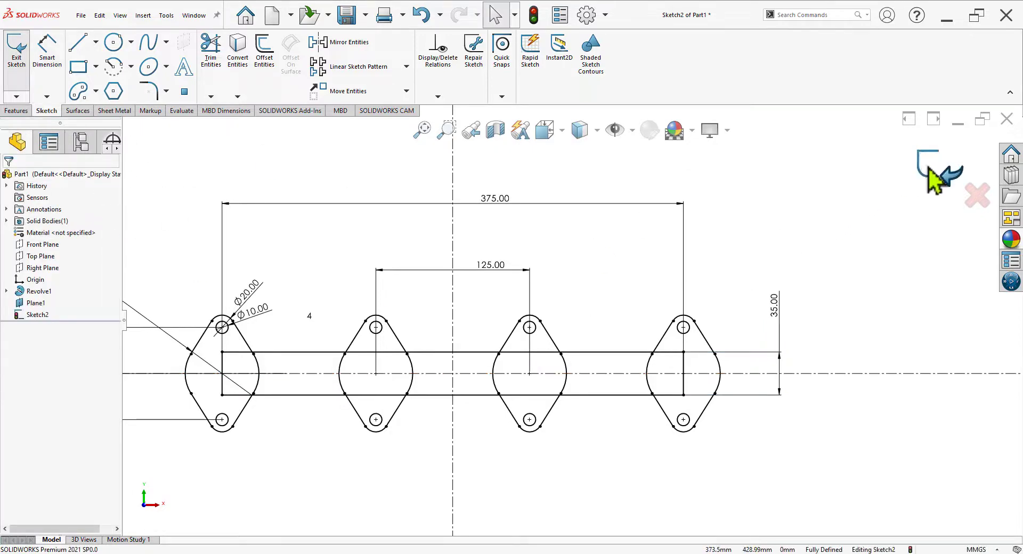
Start a boss extrusion of the flange sketch and select the contour regions of the two rightmost flanges and their adjoining bar sections
{"action": "left_click", "coordinate": [939, 171]}
{"action": "mouse_move", "coordinate": [619, 271]}
{"action": "middle_mouse_down"}
{"action": "mouse_move", "coordinate": [647, 379]}
{"action": "mouse_move", "coordinate": [595, 418]}
{"action": "middle_mouse_up"}
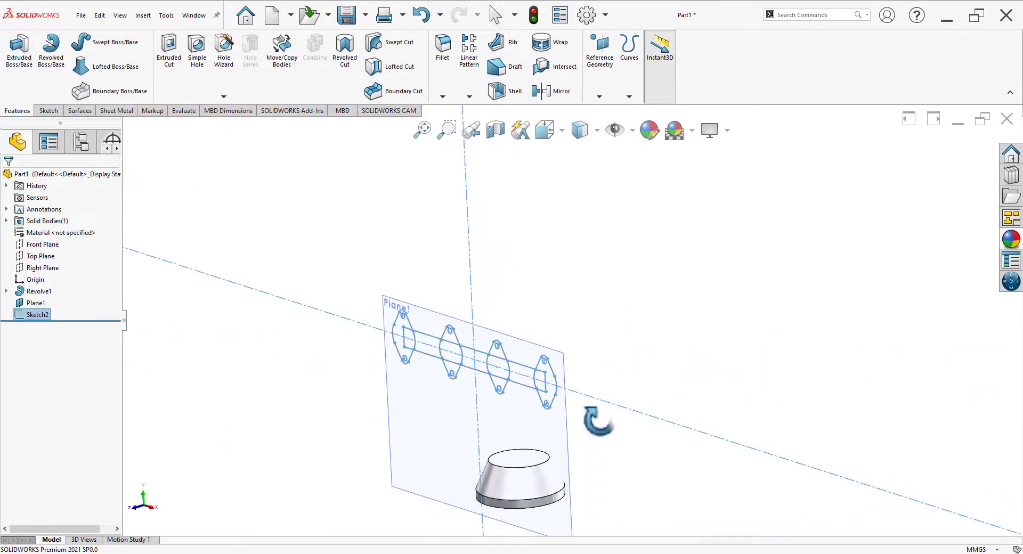
{"action": "left_click", "coordinate": [20, 50]}
{"action": "scroll", "coordinate": [533, 393], "scroll_direction": "down", "scroll_amount": 5}
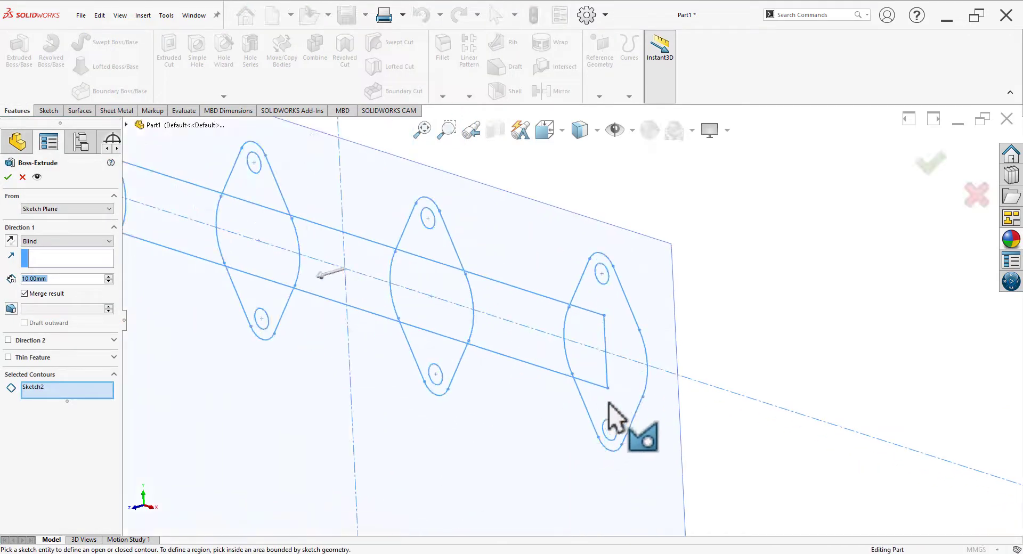
{"action": "left_click", "coordinate": [632, 395]}
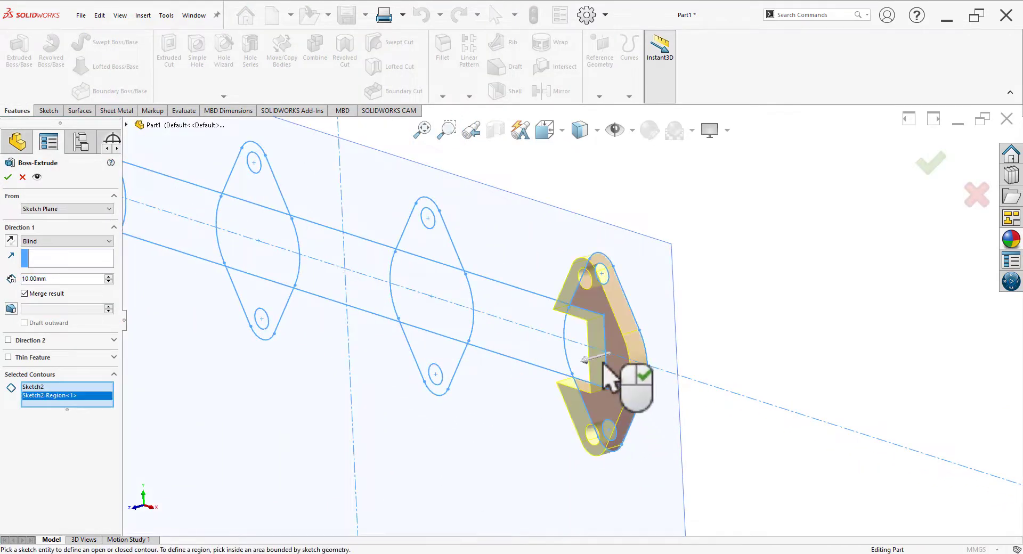
{"action": "left_click", "coordinate": [585, 341]}
{"action": "left_click", "coordinate": [501, 308]}
{"action": "left_click", "coordinate": [447, 312]}
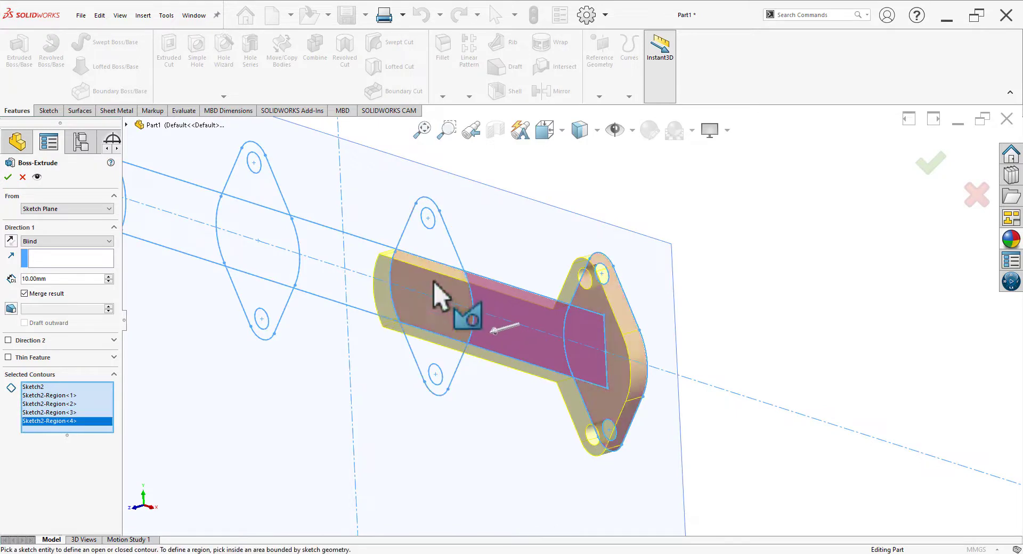
{"action": "left_click", "coordinate": [431, 249]}
{"action": "left_click", "coordinate": [430, 354]}
{"action": "left_click", "coordinate": [333, 292]}
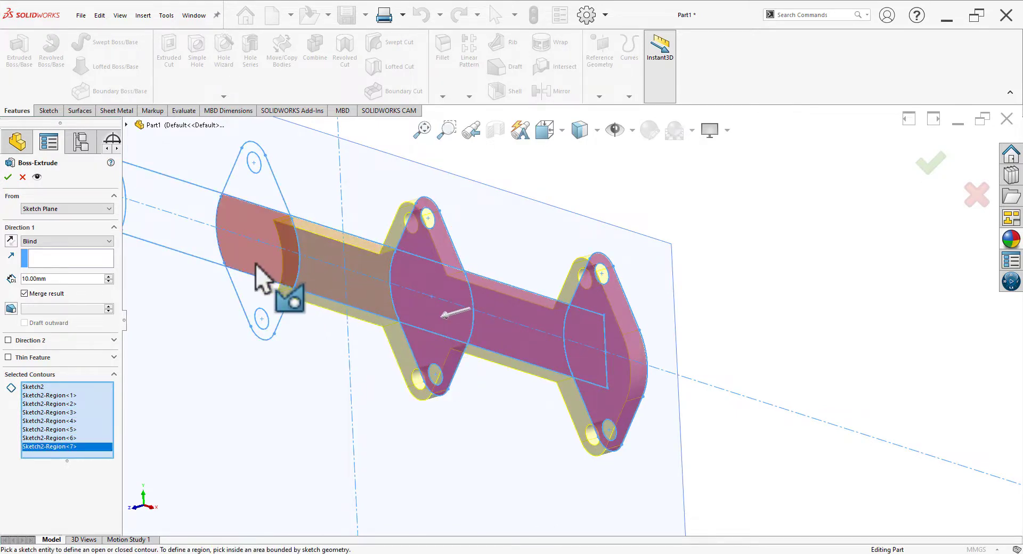
Add the regions of the two leftmost flanges and the bar section between them to the extrusion, leaving out the bolt holes
{"action": "left_click", "coordinate": [258, 278]}
{"action": "left_click", "coordinate": [247, 186]}
{"action": "left_click", "coordinate": [258, 299]}
{"action": "scroll", "coordinate": [388, 375], "scroll_direction": "up", "scroll_amount": 4}
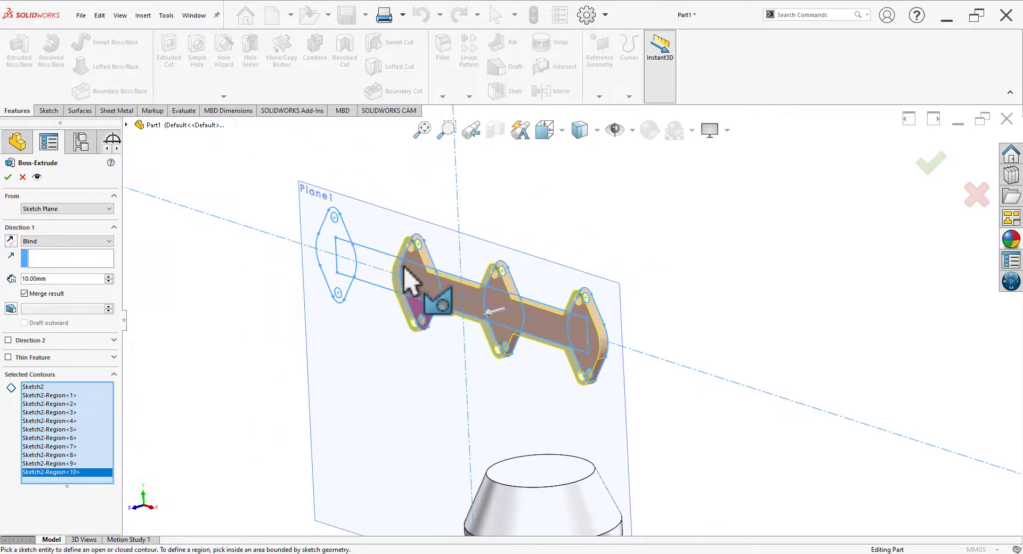
{"action": "scroll", "coordinate": [403, 268], "scroll_direction": "down", "scroll_amount": 4}
{"action": "left_click", "coordinate": [338, 261]}
{"action": "left_click", "coordinate": [310, 235]}
{"action": "left_click", "coordinate": [306, 304]}
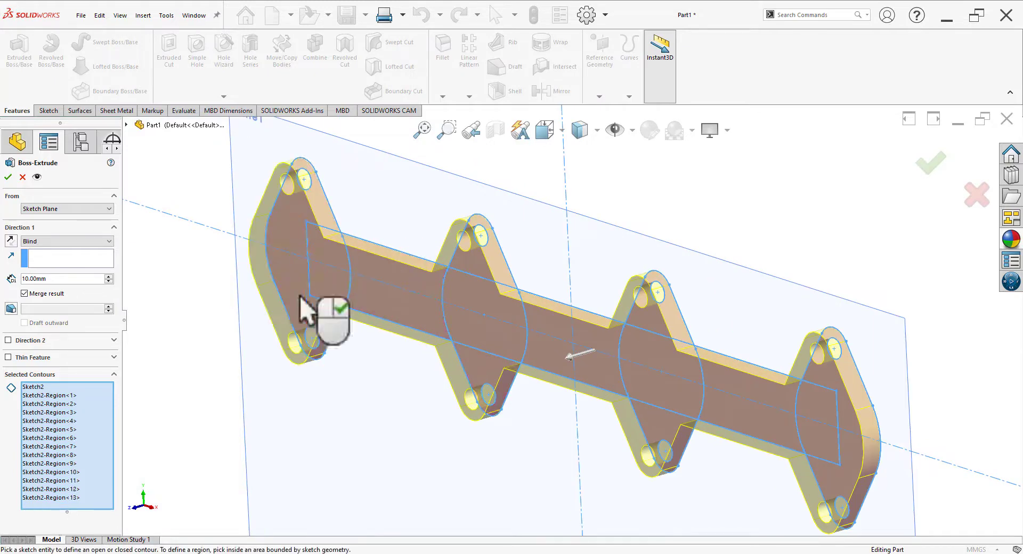
Check the flange's thickness and side in the drawing and extrude it 10 mm blind in the reversed direction, toward the base
{"action": "scroll", "coordinate": [507, 372], "scroll_direction": "up", "scroll_amount": 5}
{"action": "middle_click_drag", "start_coordinate": [302, 296], "coordinate": [658, 450]}
{"action": "key", "text": "alt+Tab"}
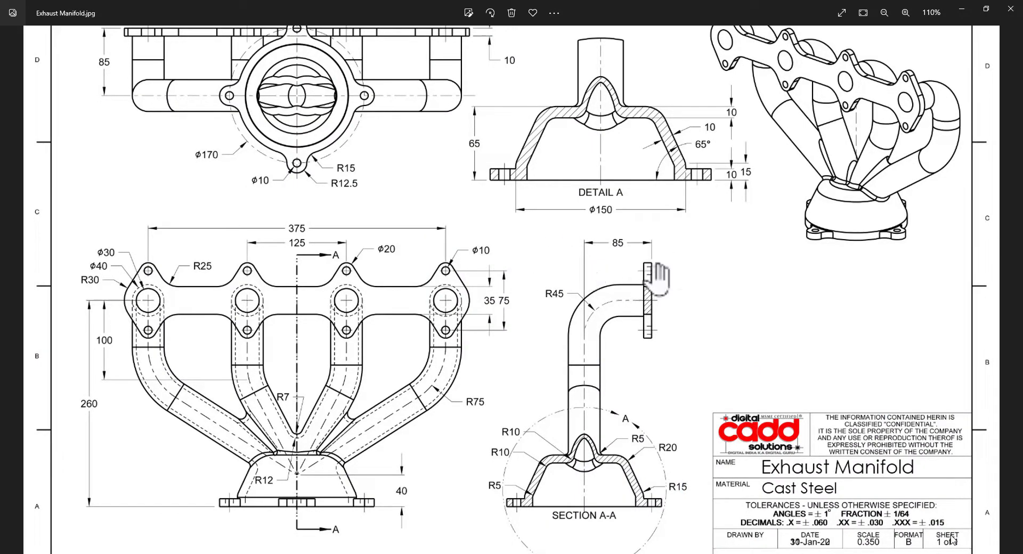
{"action": "key", "text": "alt+Tab"}
{"action": "mouse_move", "coordinate": [555, 418]}
{"action": "middle_mouse_down"}
{"action": "mouse_move", "coordinate": [543, 338]}
{"action": "mouse_move", "coordinate": [565, 350]}
{"action": "mouse_move", "coordinate": [592, 303]}
{"action": "middle_mouse_up"}
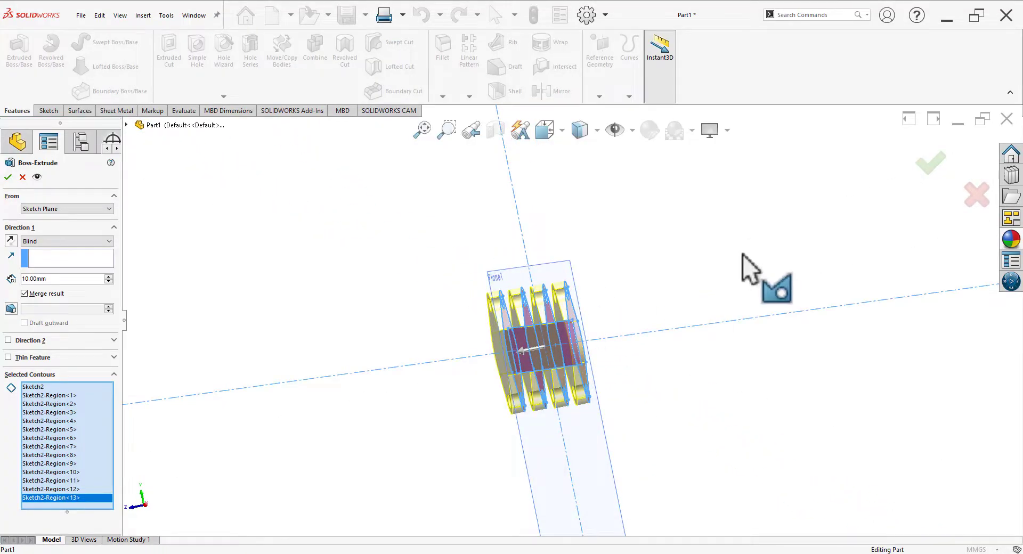
{"action": "key", "text": "alt+Tab"}
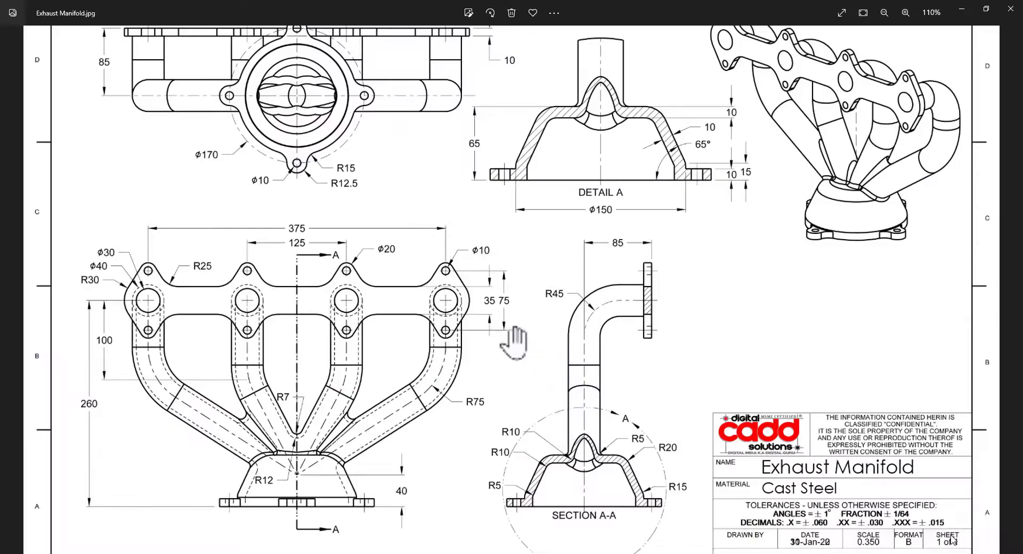
{"action": "left_click_drag", "start_coordinate": [449, 184], "coordinate": [465, 315]}
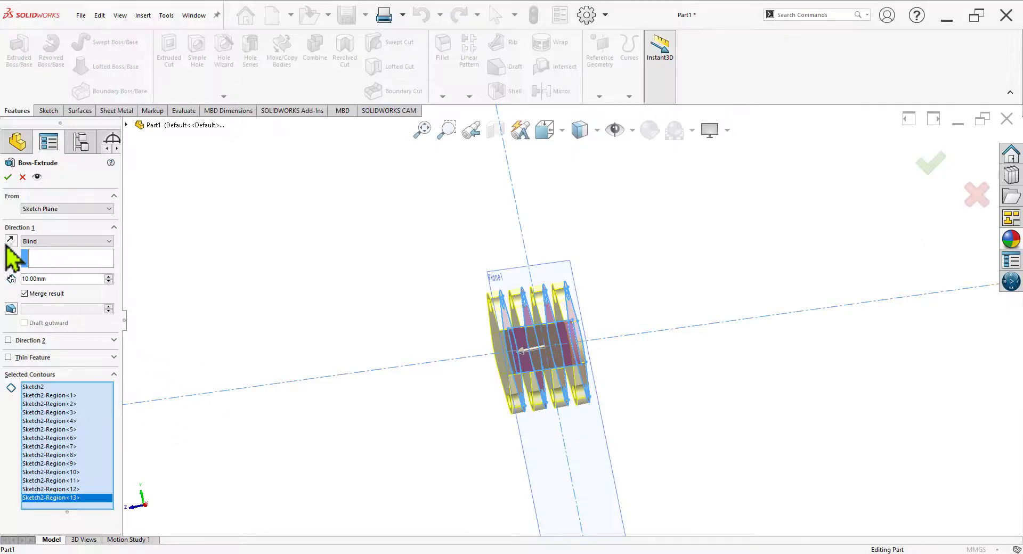
{"action": "middle_click_drag", "start_coordinate": [612, 406], "coordinate": [802, 446]}
{"action": "left_click", "coordinate": [9, 177]}
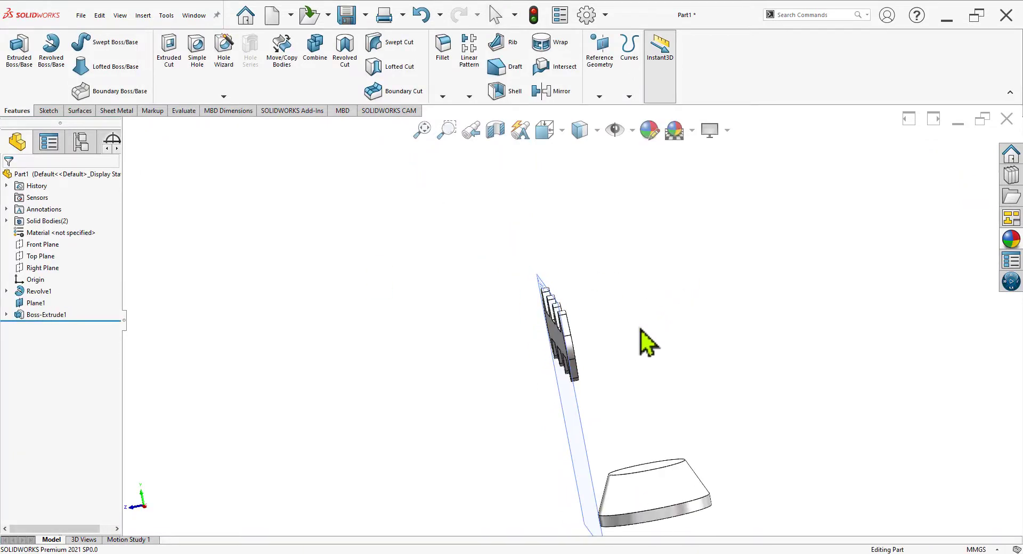
Compare the flange's side view with the drawing's 85 mm offset, return to an isometric view and hide the offset plane
{"action": "key", "text": "space"}
{"action": "left_click", "coordinate": [681, 384]}
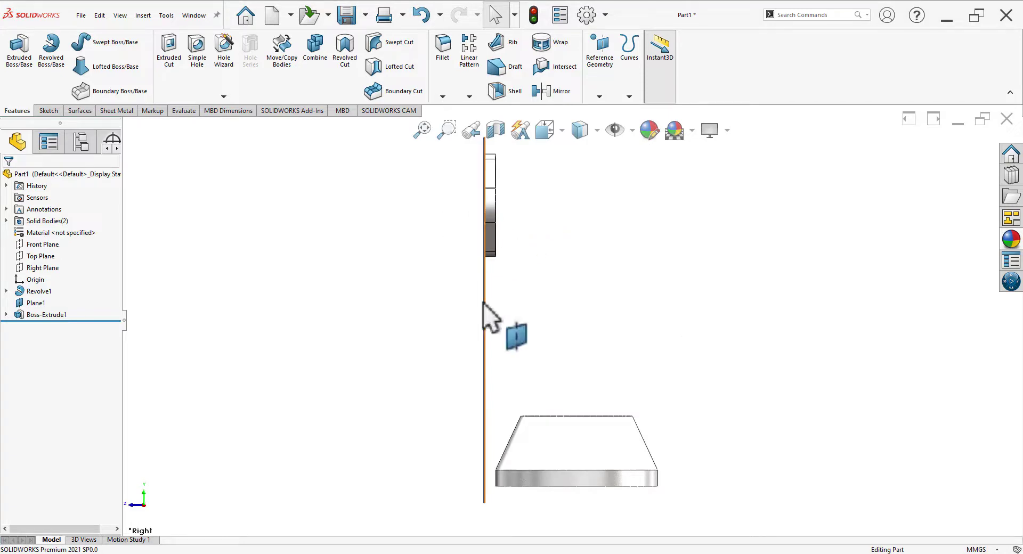
{"action": "key", "text": "alt+Tab"}
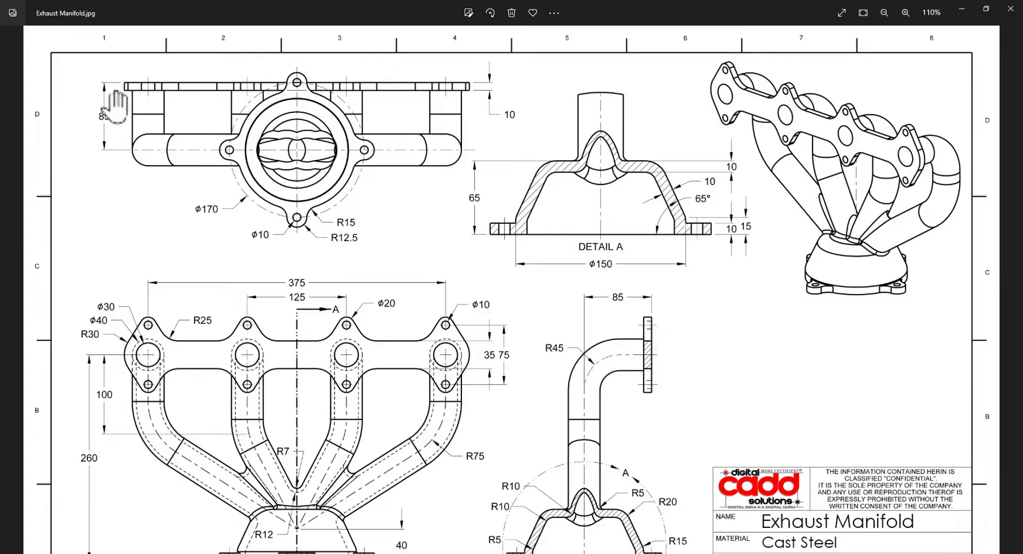
{"action": "key", "text": "alt+Tab"}
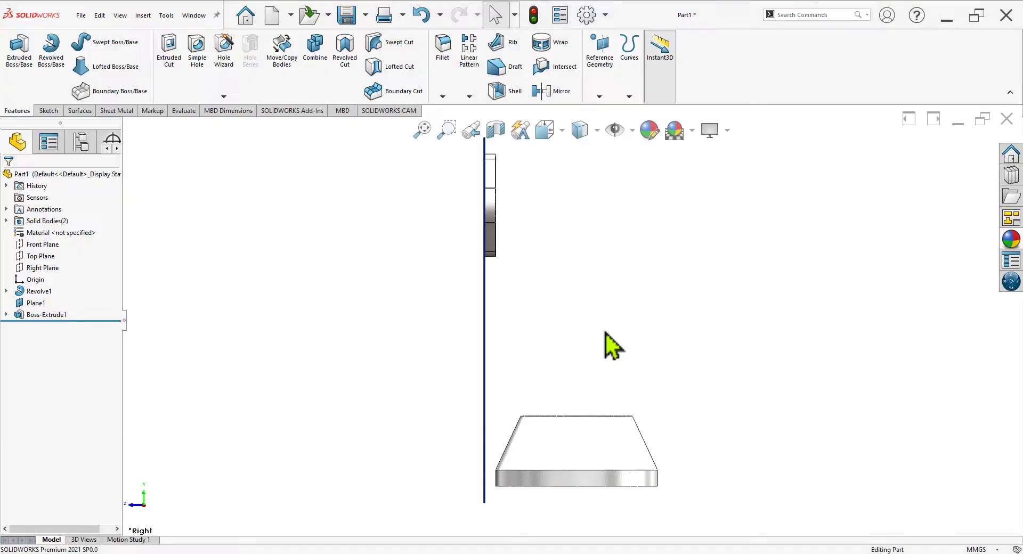
{"action": "middle_click_drag", "start_coordinate": [467, 284], "coordinate": [656, 328]}
{"action": "key", "text": "space"}
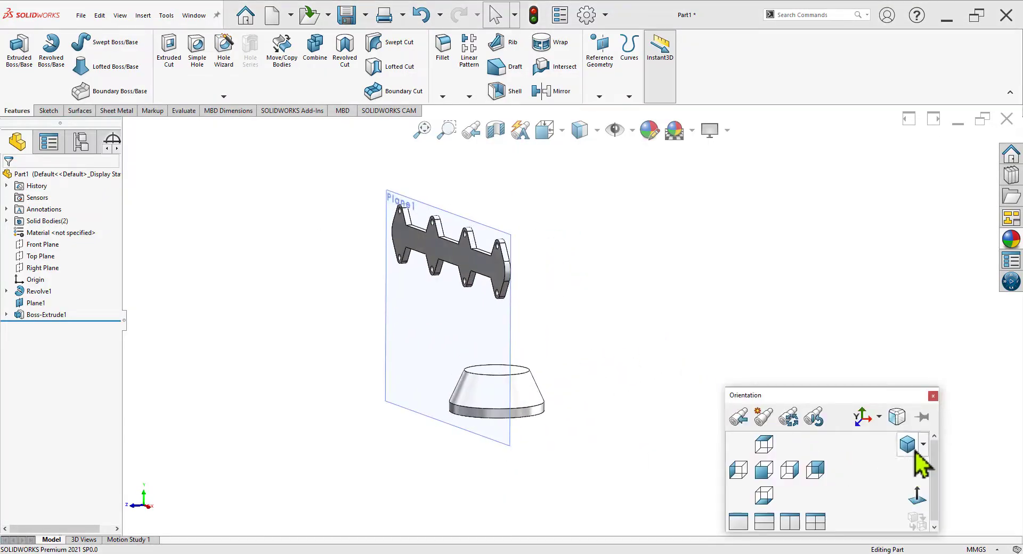
{"action": "left_click", "coordinate": [912, 456]}
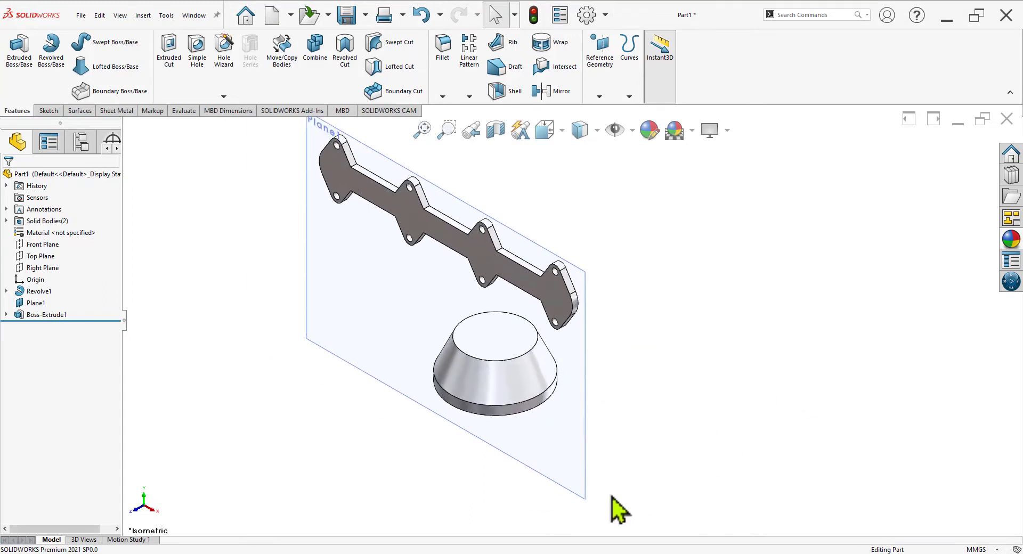
{"action": "left_click", "coordinate": [586, 498]}
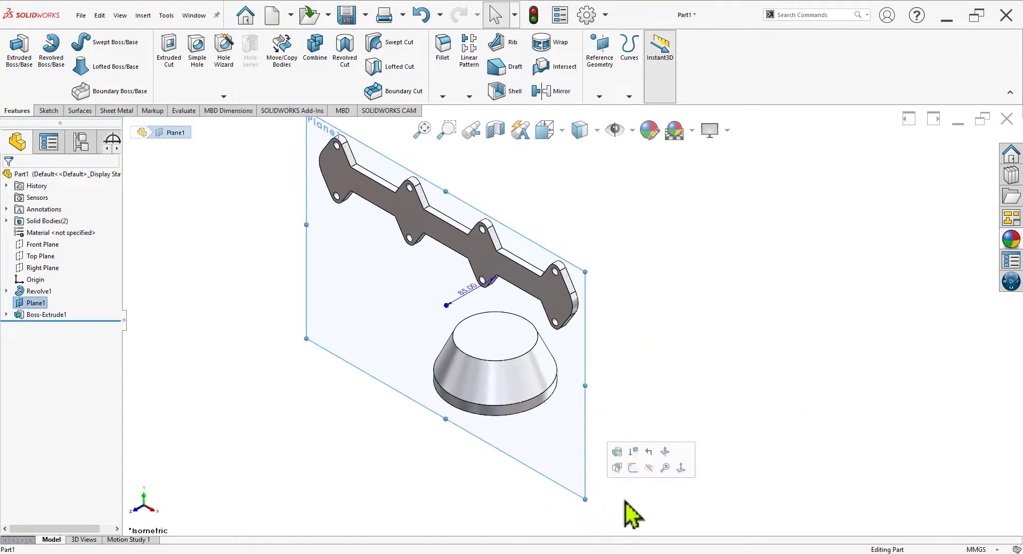
{"action": "left_click", "coordinate": [649, 468]}
{"action": "scroll", "coordinate": [583, 278], "scroll_direction": "up", "scroll_amount": 3}
{"action": "scroll", "coordinate": [628, 410], "scroll_direction": "down", "scroll_amount": 4}
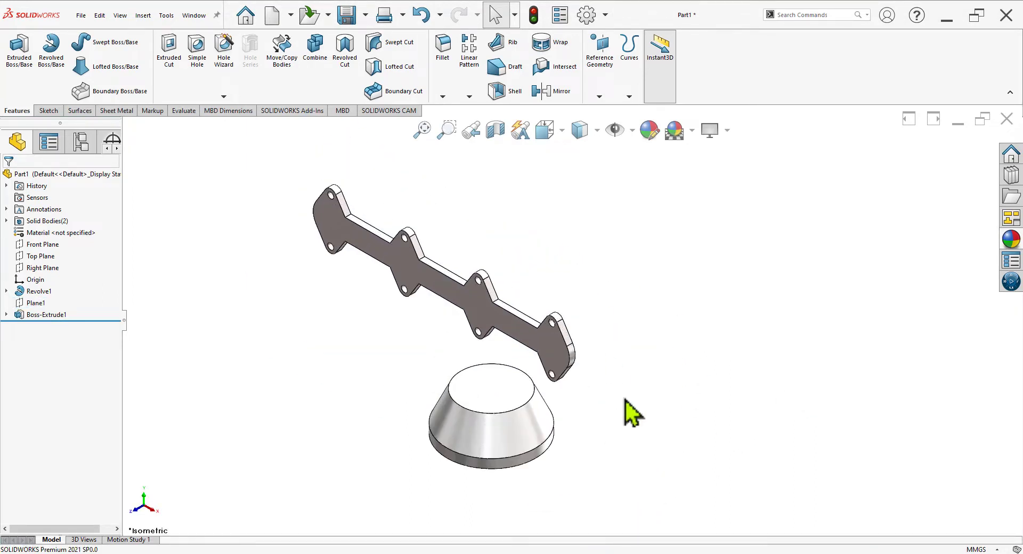
{"action": "scroll", "coordinate": [651, 402], "scroll_direction": "up", "scroll_amount": 3}
{"action": "scroll", "coordinate": [654, 354], "scroll_direction": "down", "scroll_amount": 3}
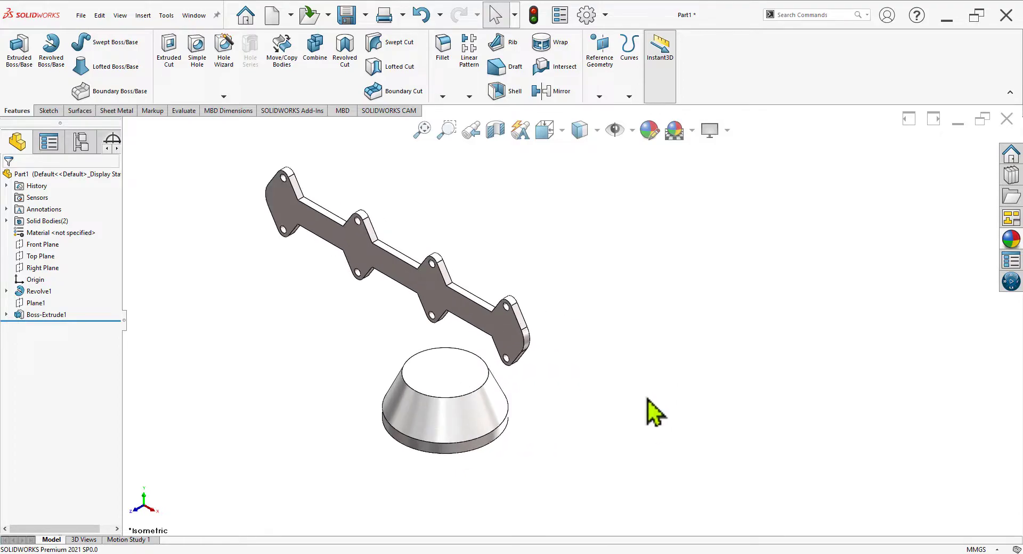
Check the pipe geometry in the drawing and start a sketch on the Right Plane
{"action": "key", "text": "alt+Tab"}
{"action": "scroll", "coordinate": [396, 426], "scroll_direction": "down", "scroll_amount": 1}
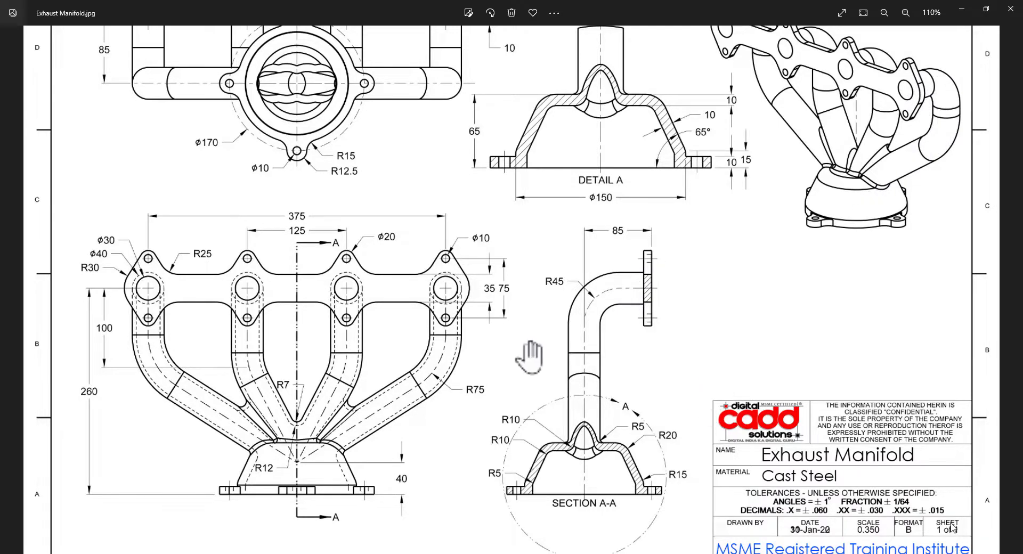
{"action": "key", "text": "alt+Tab"}
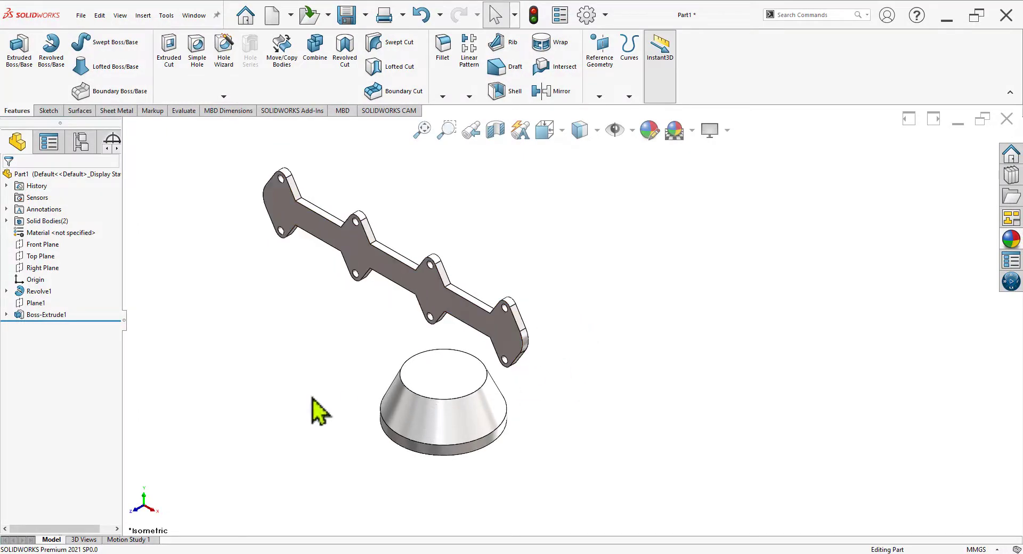
{"action": "left_click", "coordinate": [44, 267]}
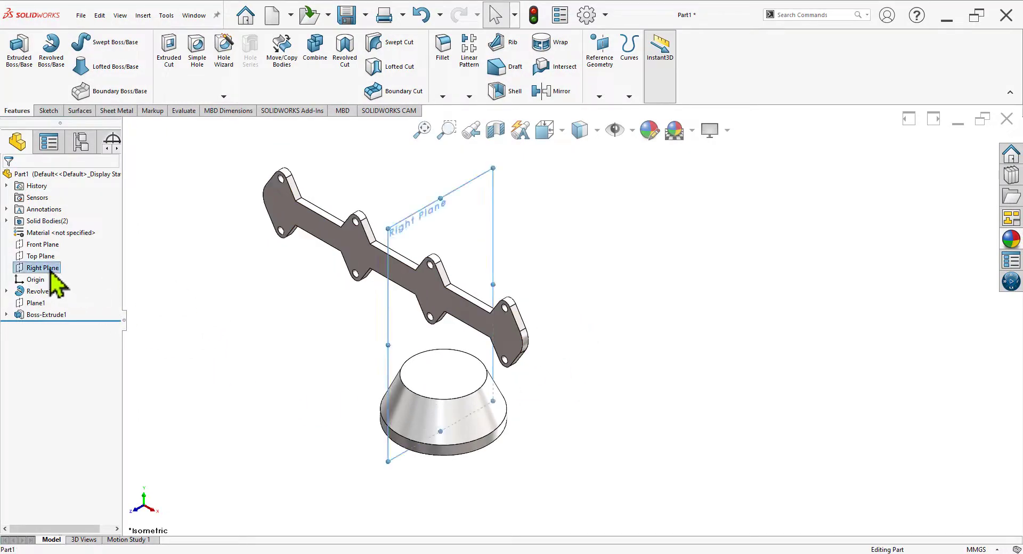
{"action": "left_click", "coordinate": [58, 253]}
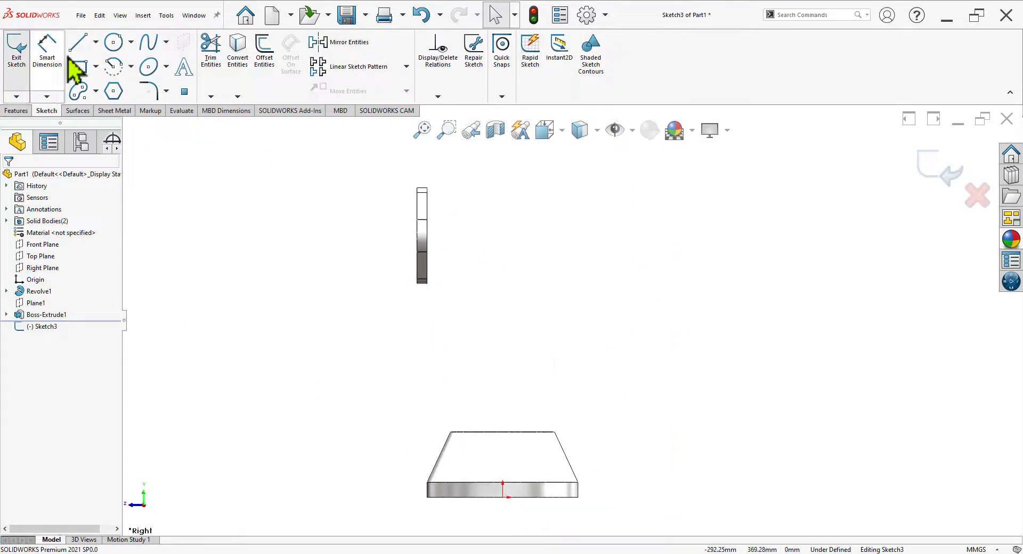
Following the drawing's side view, draw a horizontal line from the flange's outer face to above the origin and a vertical line about 213 mm down
{"action": "left_click", "coordinate": [78, 43]}
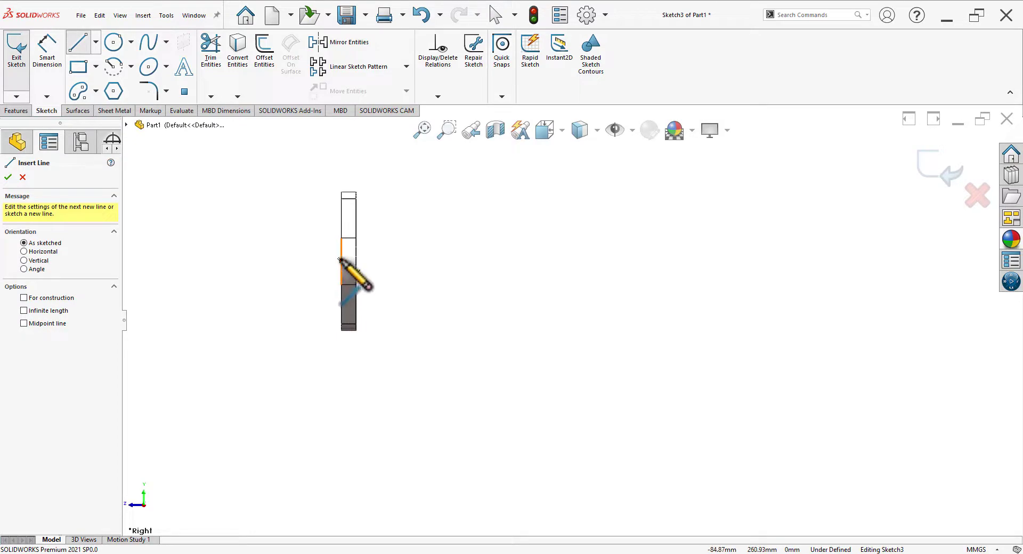
{"action": "key", "text": "alt+Tab"}
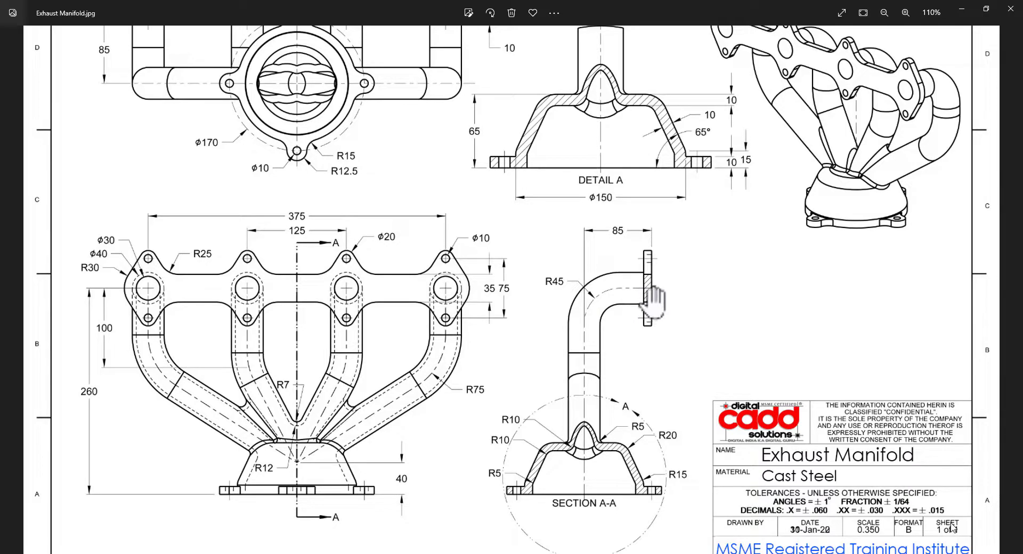
{"action": "key", "text": "alt+Tab"}
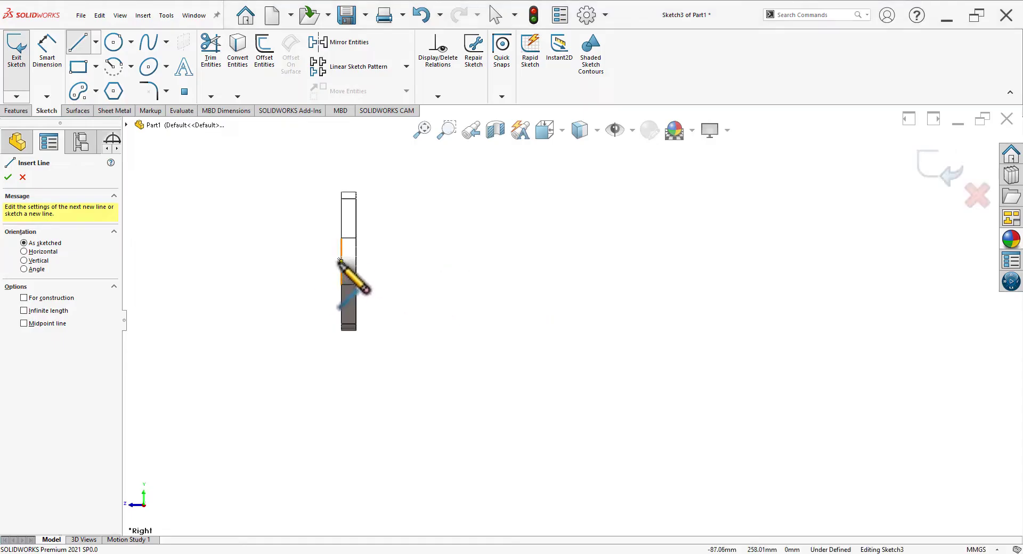
{"action": "key", "text": "alt+Tab"}
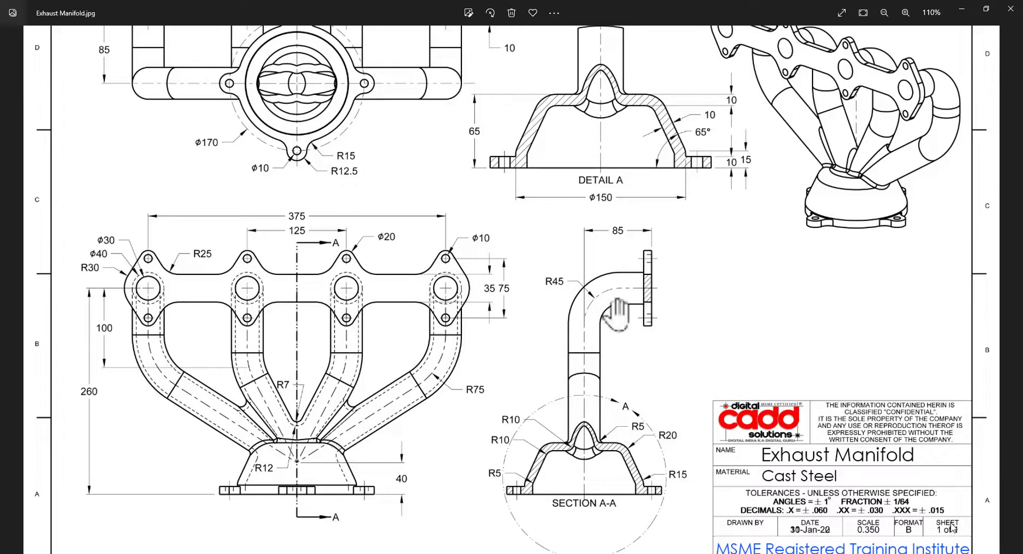
{"action": "scroll", "coordinate": [746, 240], "scroll_direction": "up", "scroll_amount": 2}
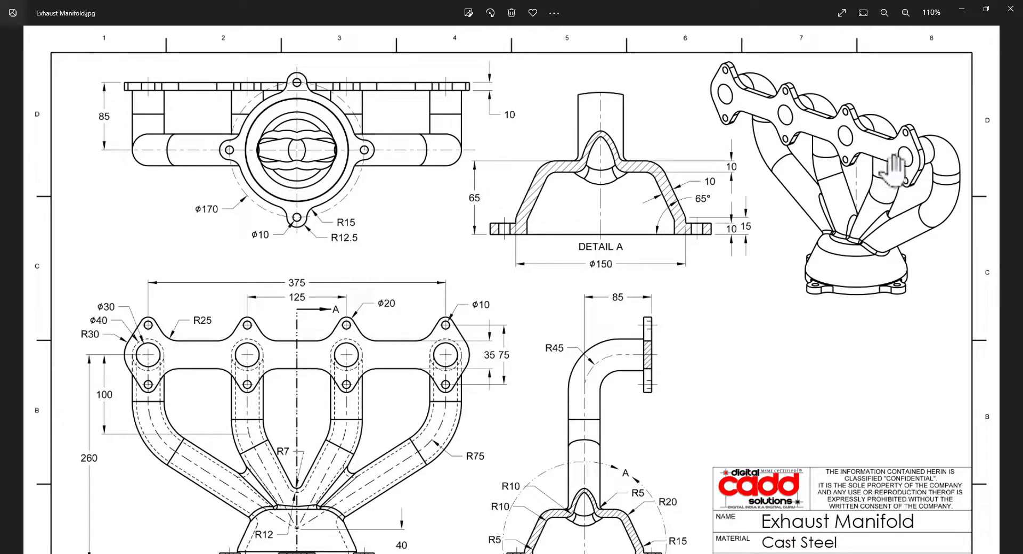
{"action": "key", "text": "alt+Tab"}
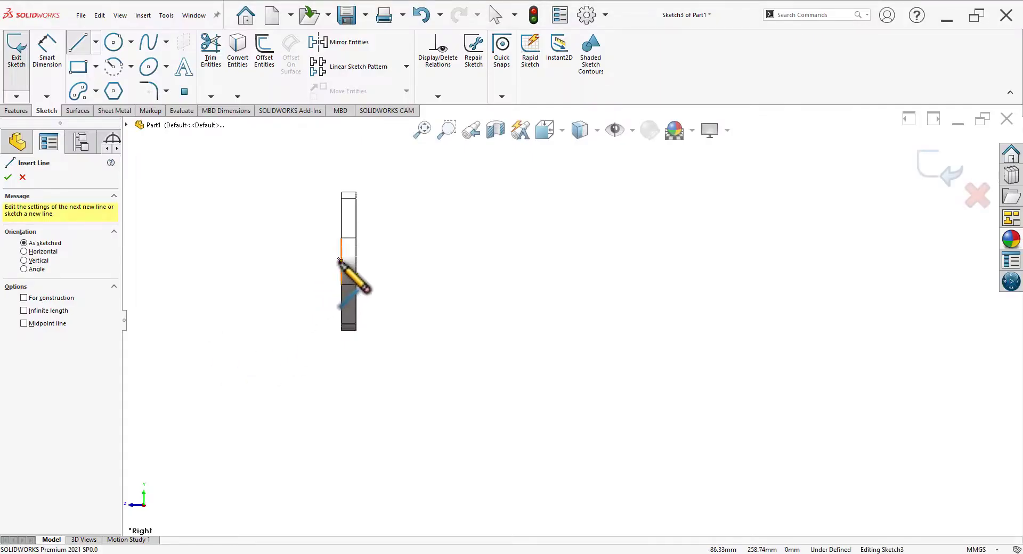
{"action": "left_click", "coordinate": [341, 261]}
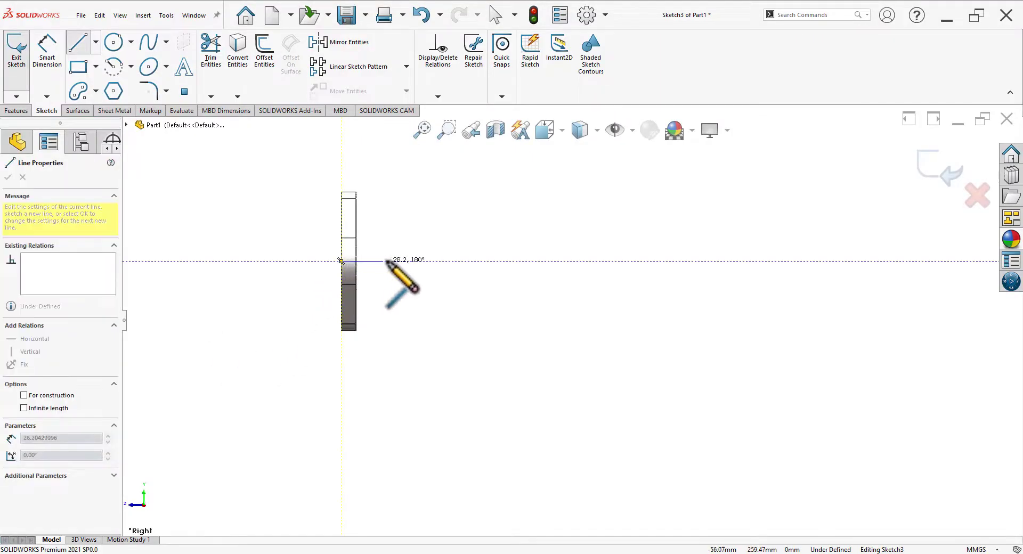
{"action": "left_click", "coordinate": [465, 261]}
{"action": "scroll", "coordinate": [570, 320], "scroll_direction": "up", "scroll_amount": 3}
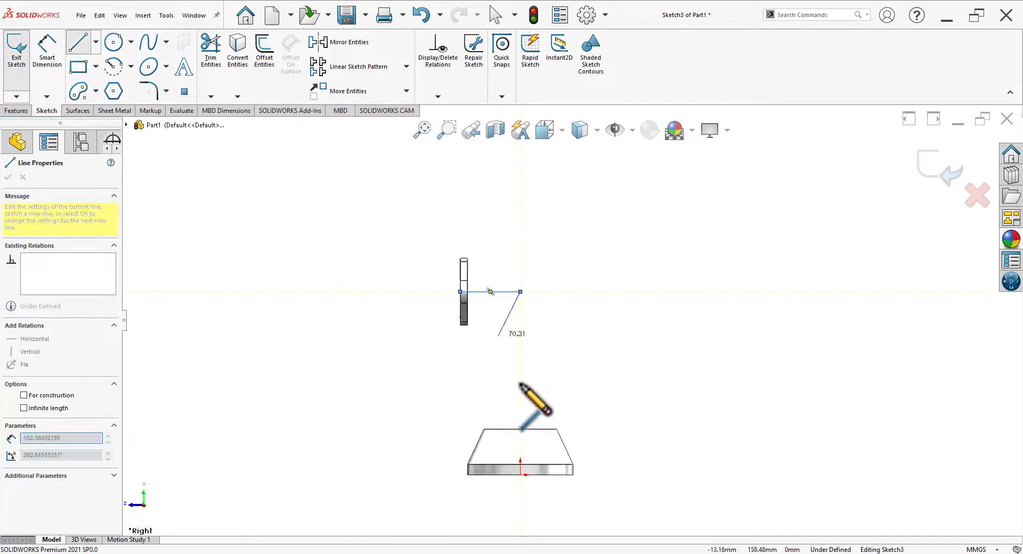
{"action": "left_click", "coordinate": [520, 441]}
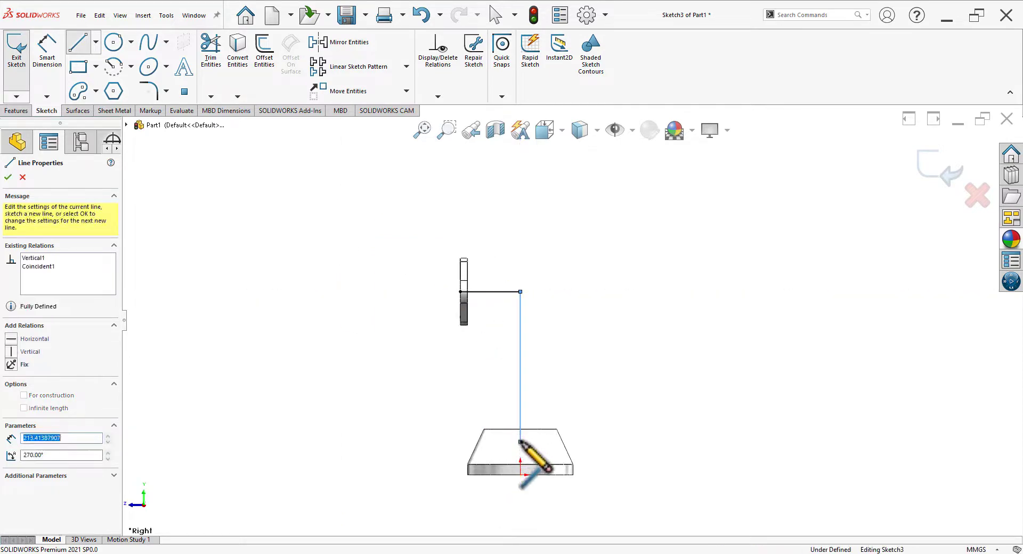
{"action": "right_click", "coordinate": [657, 257]}
{"action": "left_click", "coordinate": [670, 263]}
{"action": "scroll", "coordinate": [645, 437], "scroll_direction": "down", "scroll_amount": 3}
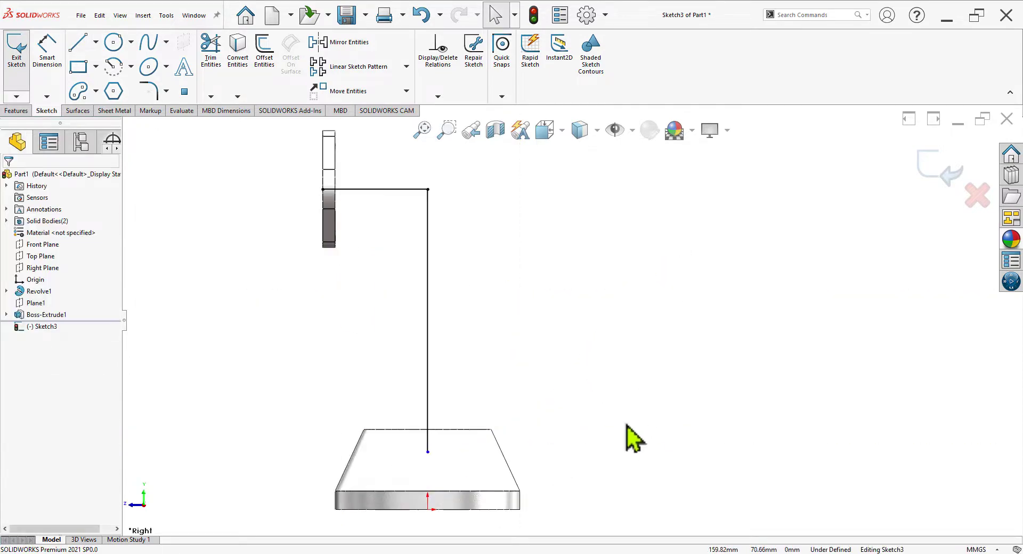
Check the height in the drawing and dimension the vertical line's lower endpoint 40 mm above the origin
{"action": "key", "text": "alt+Tab"}
{"action": "scroll", "coordinate": [951, 532], "scroll_direction": "down", "scroll_amount": 1}
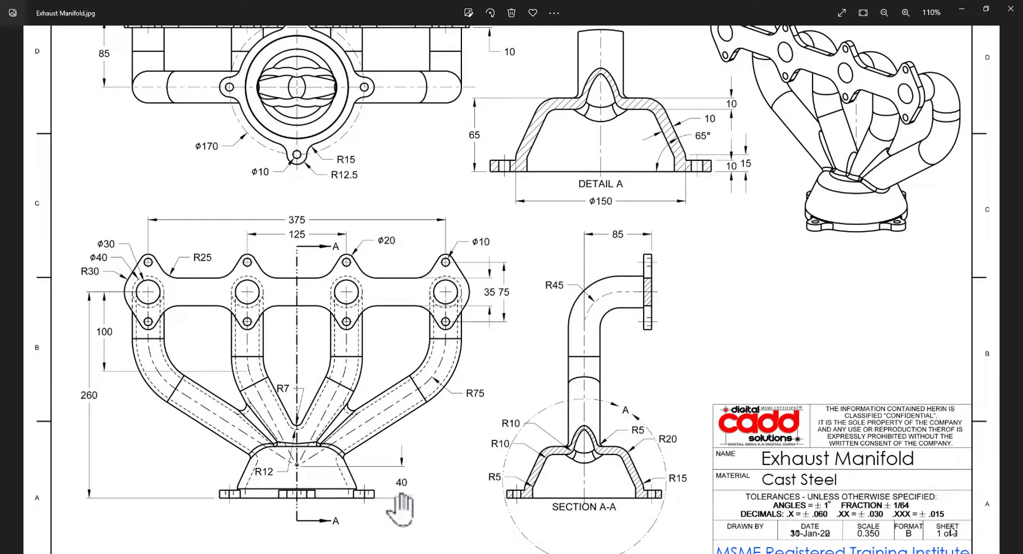
{"action": "key", "text": "alt+Tab"}
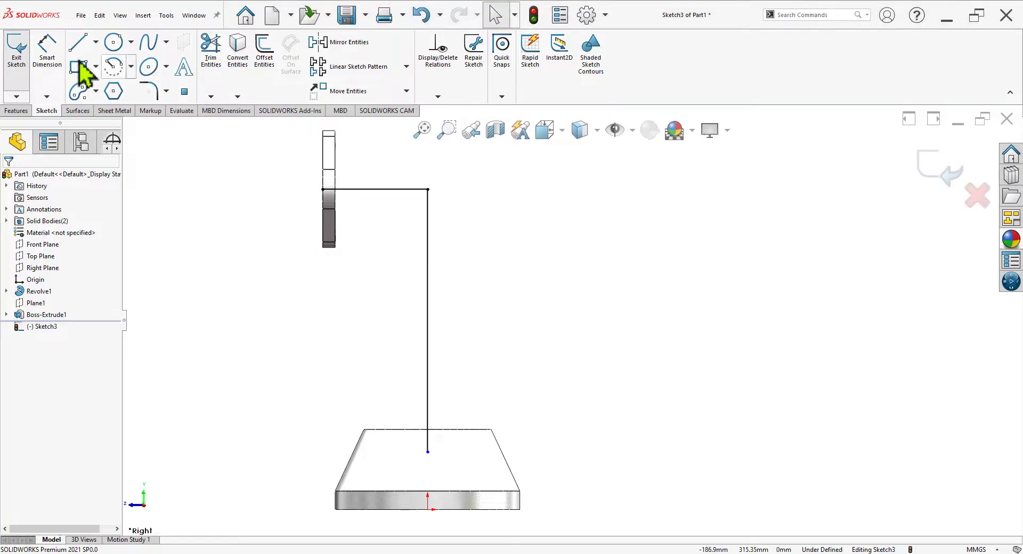
{"action": "left_click", "coordinate": [428, 510]}
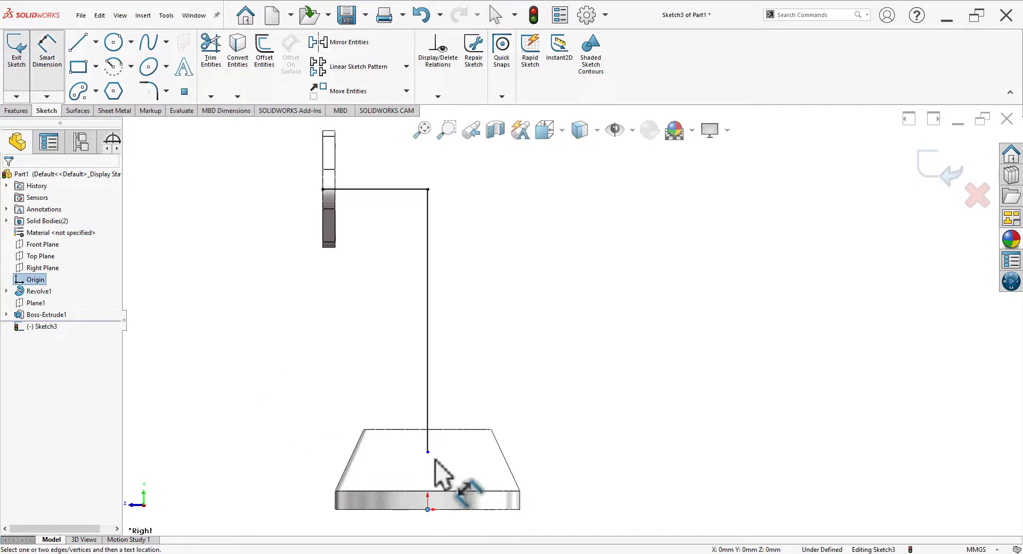
{"action": "left_click", "coordinate": [428, 452]}
{"action": "left_click", "coordinate": [565, 479]}
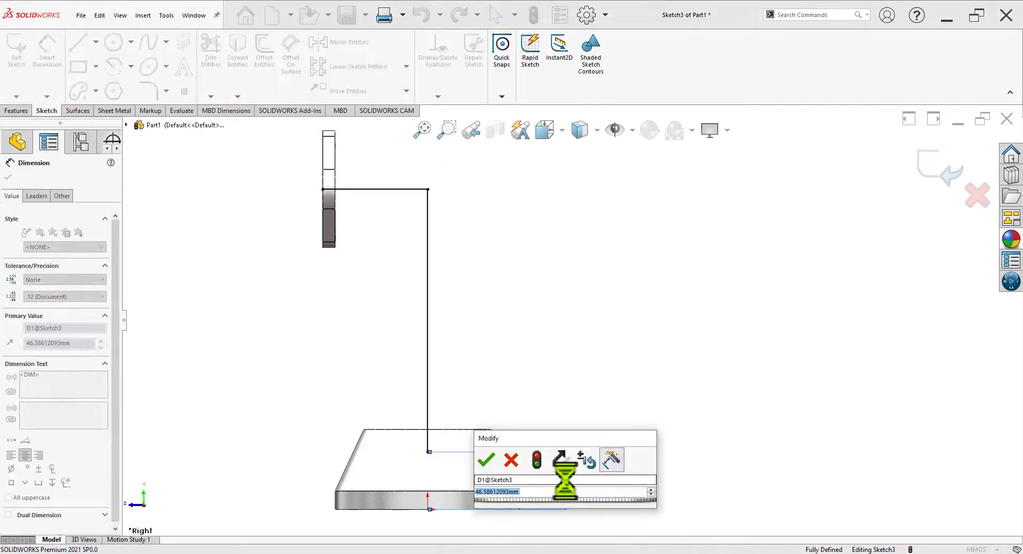
{"action": "type", "text": "40"}
{"action": "key", "text": "Return"}
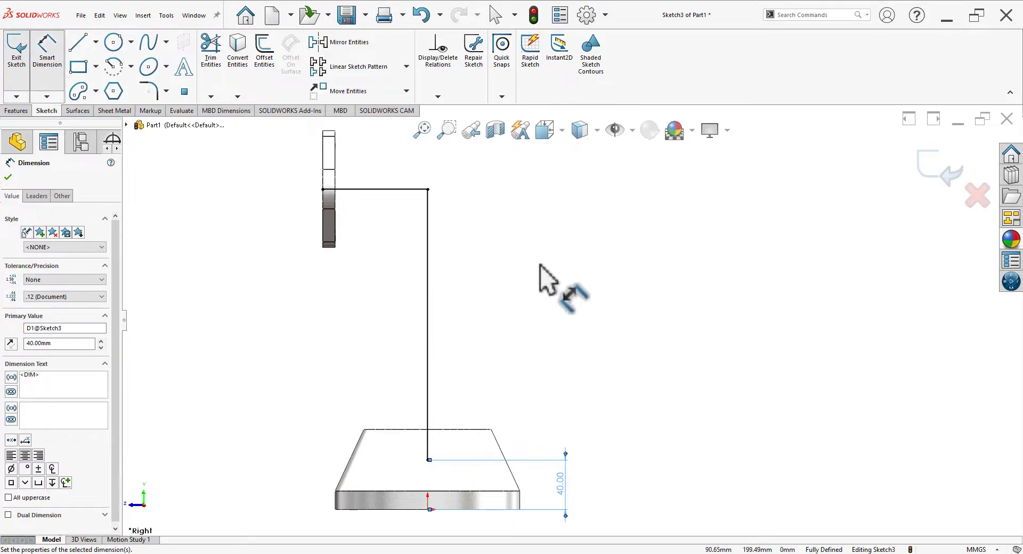
{"action": "key", "text": "Escape"}
Check the bend radius in the drawing, round the corner between the two path lines with a 45 mm sketch fillet and exit the sketch
{"action": "key", "text": "alt+Tab"}
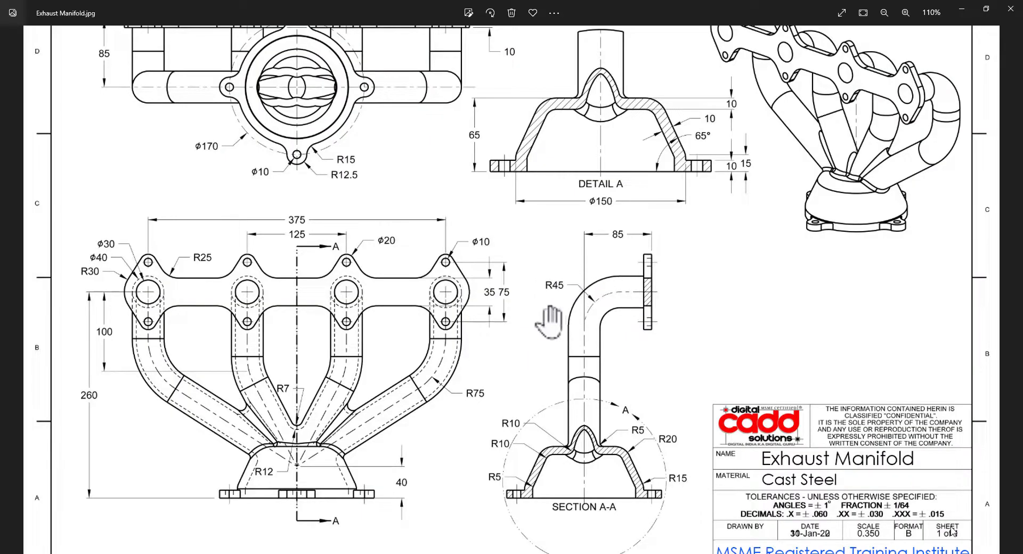
{"action": "key", "text": "alt+Tab"}
{"action": "left_click", "coordinate": [148, 91]}
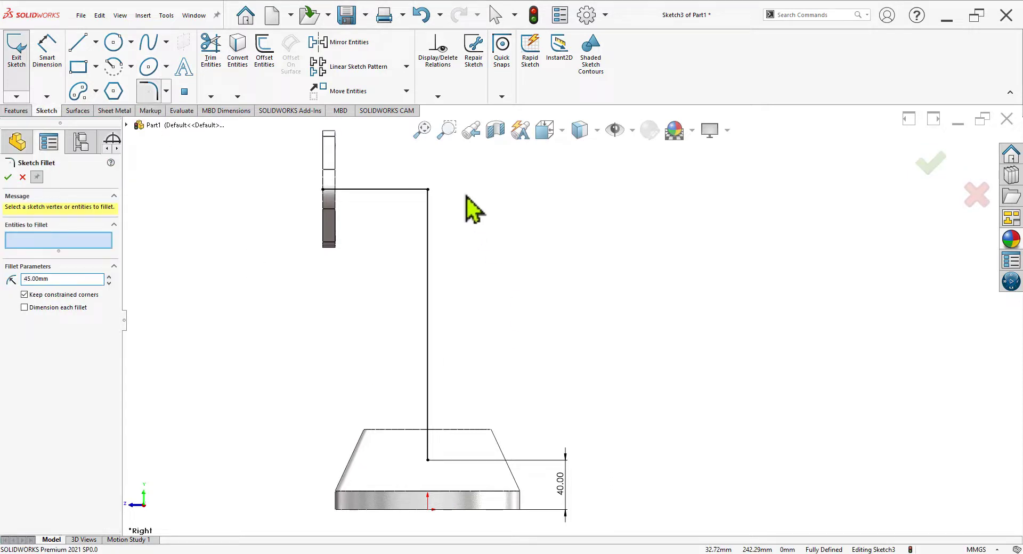
{"action": "left_click_drag", "start_coordinate": [459, 170], "coordinate": [399, 258]}
{"action": "left_click", "coordinate": [8, 177]}
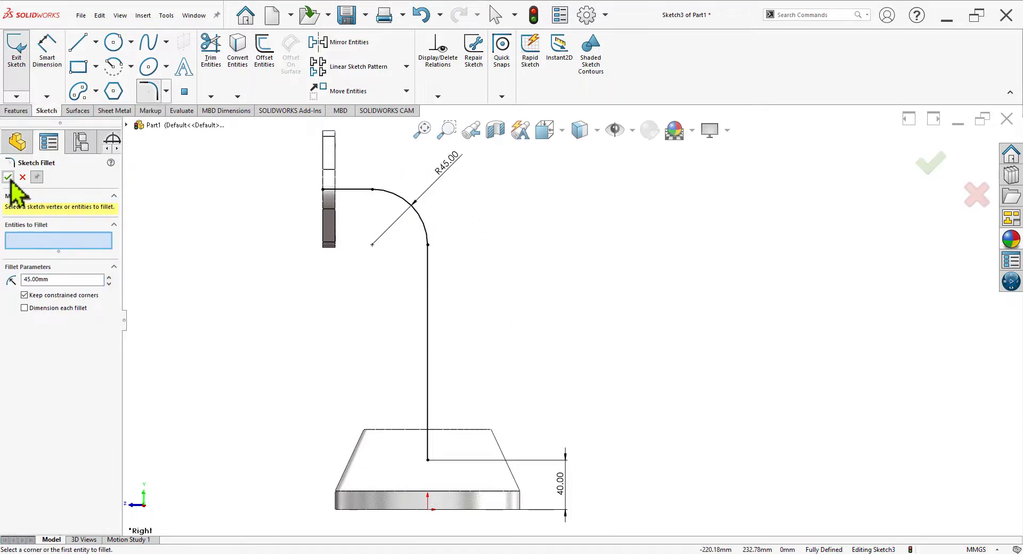
{"action": "mouse_move", "coordinate": [544, 343]}
{"action": "middle_mouse_down"}
{"action": "mouse_move", "coordinate": [555, 326]}
{"action": "mouse_move", "coordinate": [557, 337]}
{"action": "middle_mouse_up"}
{"action": "left_click", "coordinate": [938, 169]}
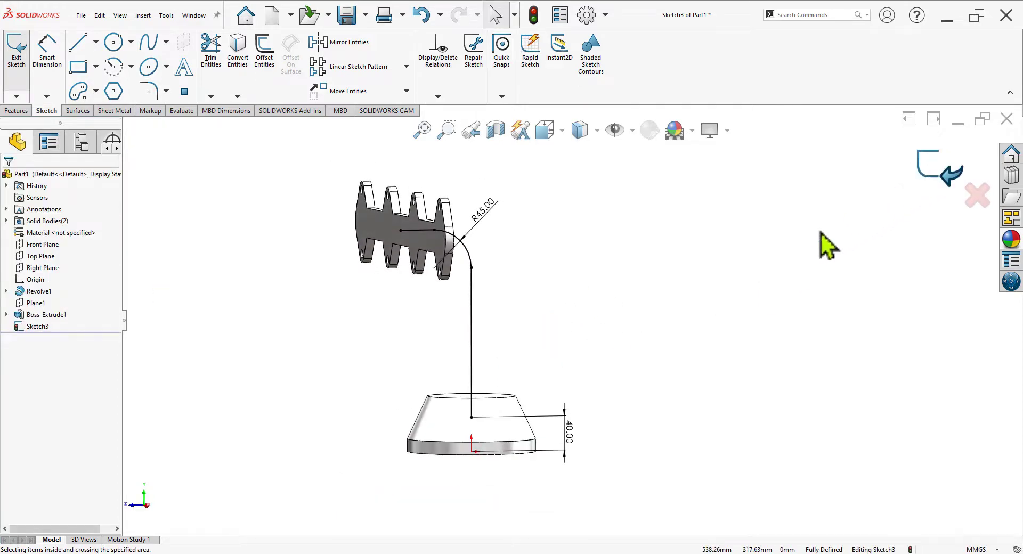
Inspect the side path against the flange, return to an isometric view and start a sketch on the Front Plane
{"action": "middle_click_drag", "start_coordinate": [681, 296], "coordinate": [625, 411]}
{"action": "key", "text": "alt+Tab"}
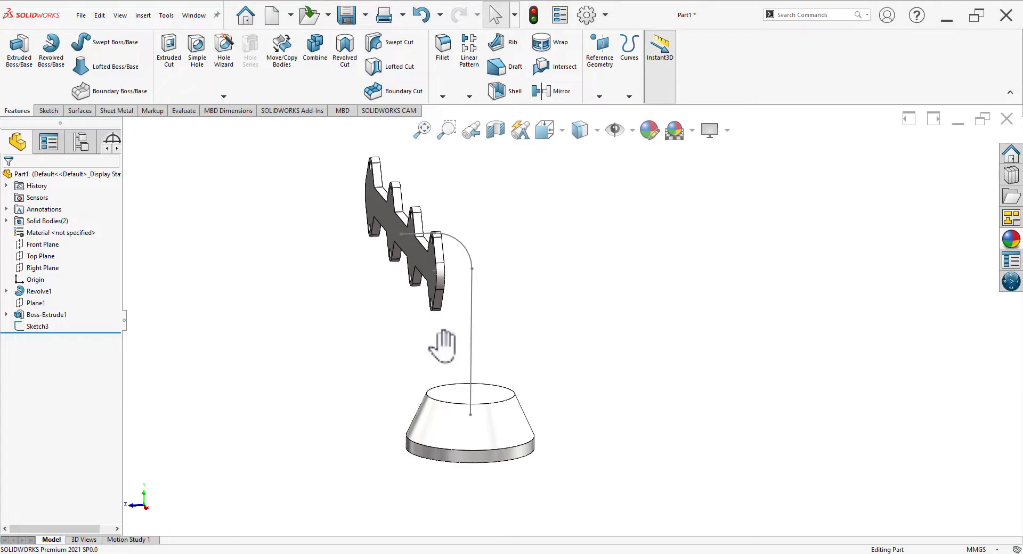
{"action": "middle_click_drag", "start_coordinate": [446, 342], "coordinate": [605, 346]}
{"action": "key", "text": "space"}
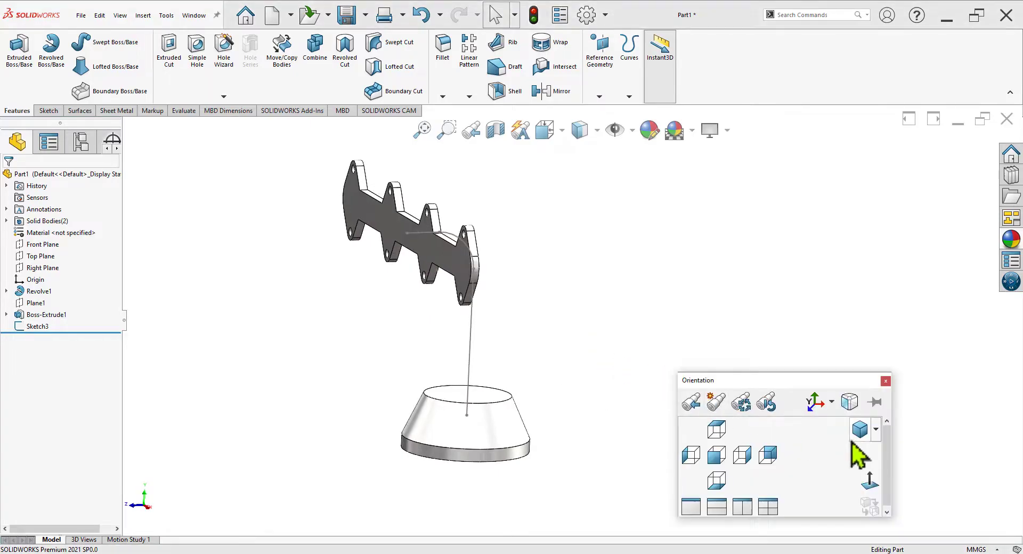
{"action": "left_click", "coordinate": [857, 436]}
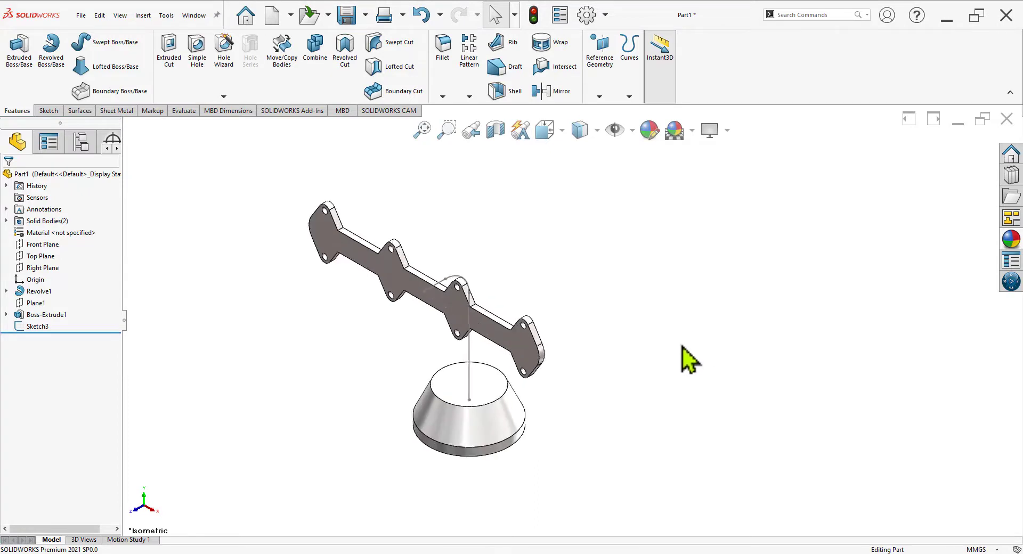
{"action": "left_click", "coordinate": [49, 248]}
{"action": "middle_click_drag", "start_coordinate": [789, 362], "coordinate": [751, 297]}
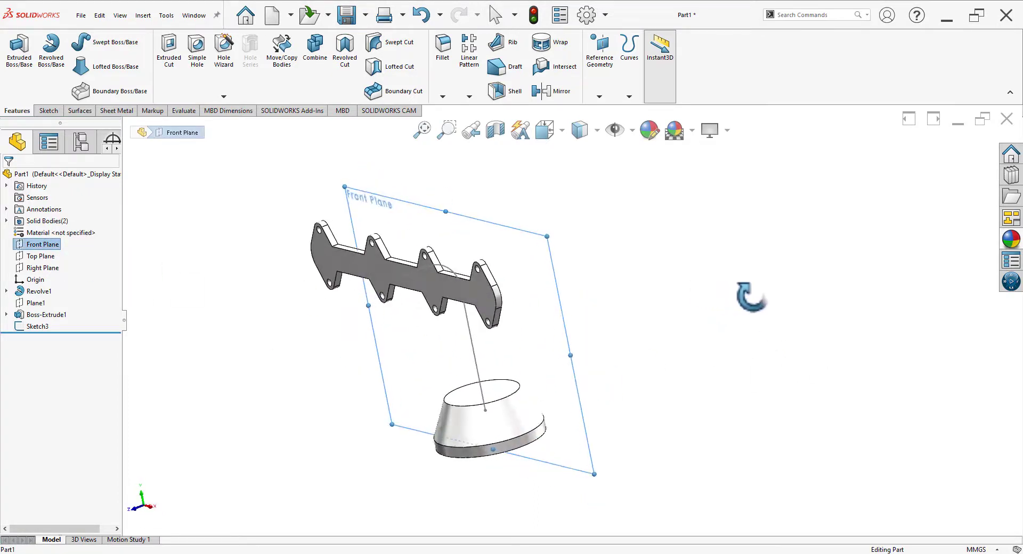
{"action": "left_click", "coordinate": [545, 237]}
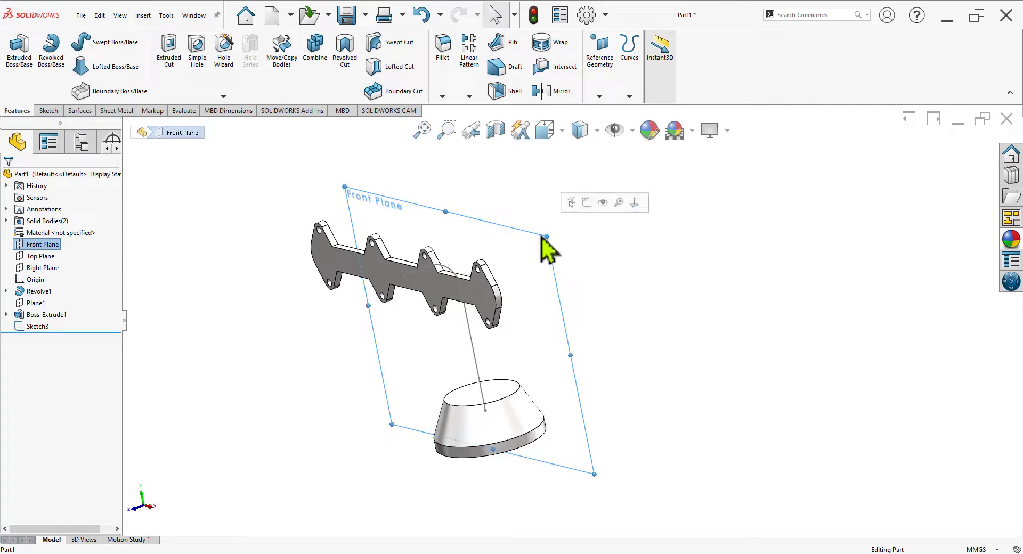
{"action": "left_click", "coordinate": [588, 205]}
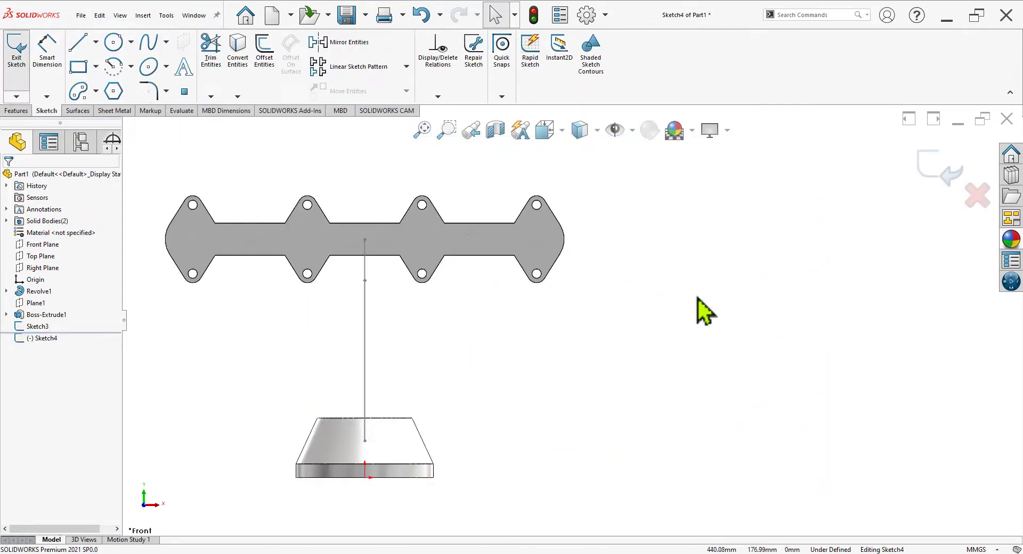
Following the drawing, draw a vertical line about 97 mm down from the flange's right-end lobe and a sloped line ending beside the side path's lower endpoint
{"action": "scroll", "coordinate": [590, 256], "scroll_direction": "down", "scroll_amount": 1}
{"action": "scroll", "coordinate": [589, 315], "scroll_direction": "up", "scroll_amount": 3}
{"action": "scroll", "coordinate": [527, 258], "scroll_direction": "down", "scroll_amount": 2}
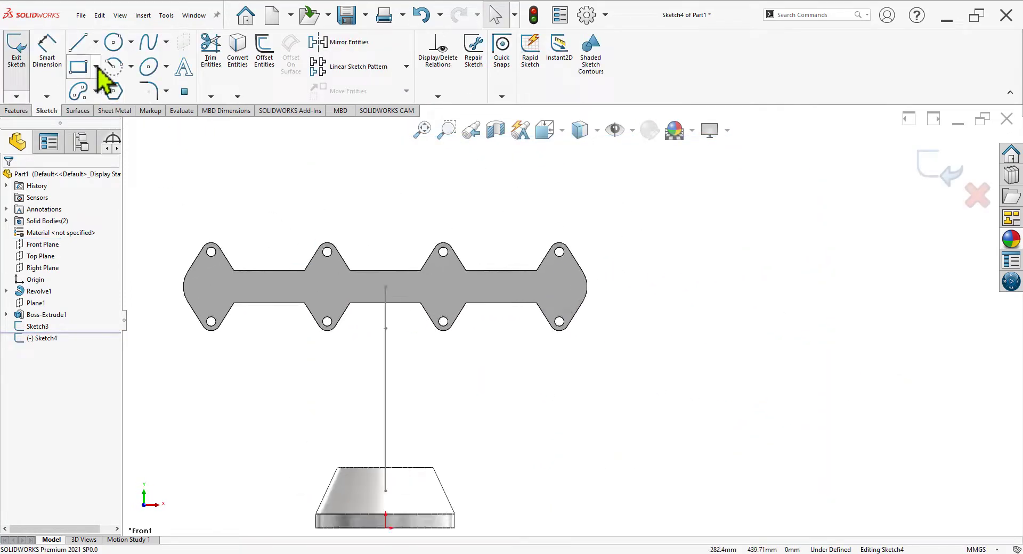
{"action": "left_click", "coordinate": [79, 43]}
{"action": "key", "text": "alt+Tab"}
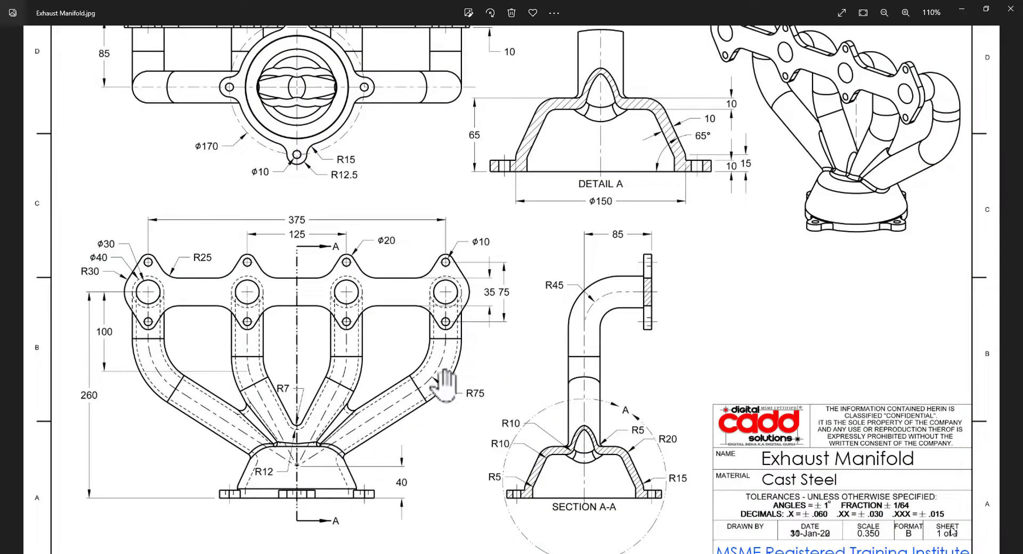
{"action": "key", "text": "alt+Tab"}
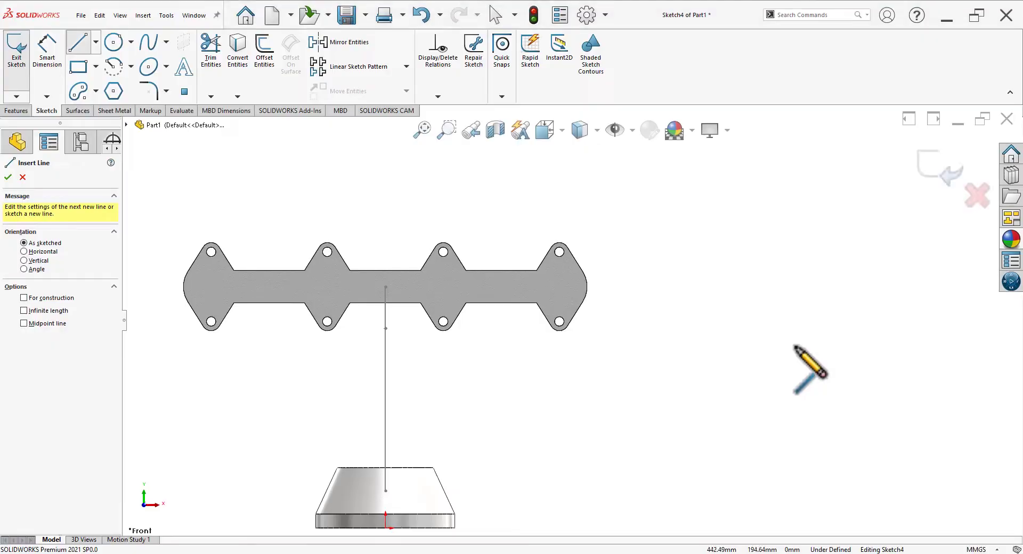
{"action": "mouse_move", "coordinate": [559, 286]}
{"action": "left_mouse_down"}
{"action": "mouse_move", "coordinate": [559, 376]}
{"action": "mouse_move", "coordinate": [386, 490]}
{"action": "mouse_move", "coordinate": [400, 490]}
{"action": "left_mouse_up"}
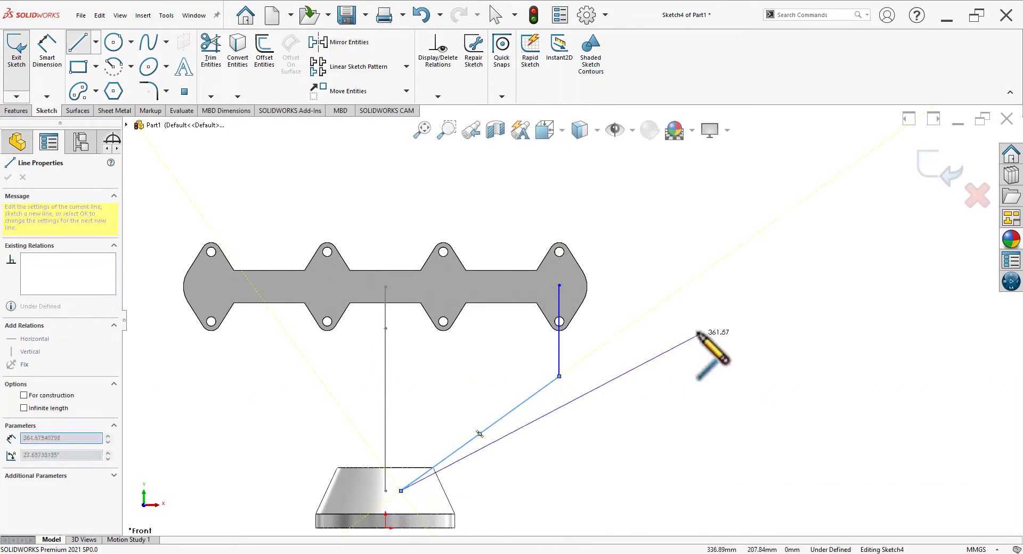
{"action": "right_click", "coordinate": [715, 343]}
{"action": "left_click", "coordinate": [726, 342]}
{"action": "scroll", "coordinate": [513, 399], "scroll_direction": "up", "scroll_amount": 2}
{"action": "scroll", "coordinate": [492, 461], "scroll_direction": "down", "scroll_amount": 5}
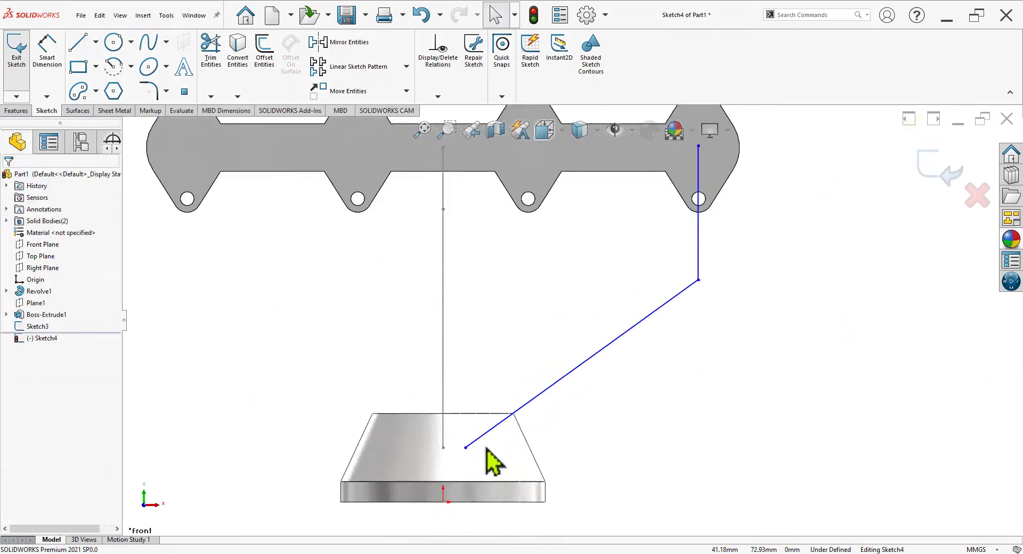
Make the sloped line's lower endpoint coincident with the side path's lower endpoint and return to a view normal to the sketch
{"action": "left_click", "coordinate": [444, 448]}
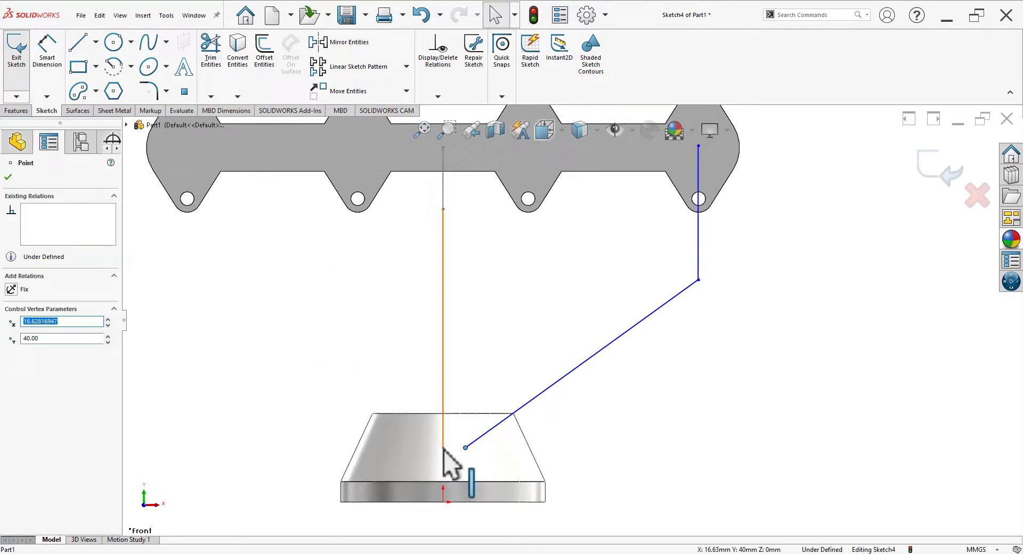
{"action": "middle_click_drag", "start_coordinate": [535, 409], "coordinate": [483, 442]}
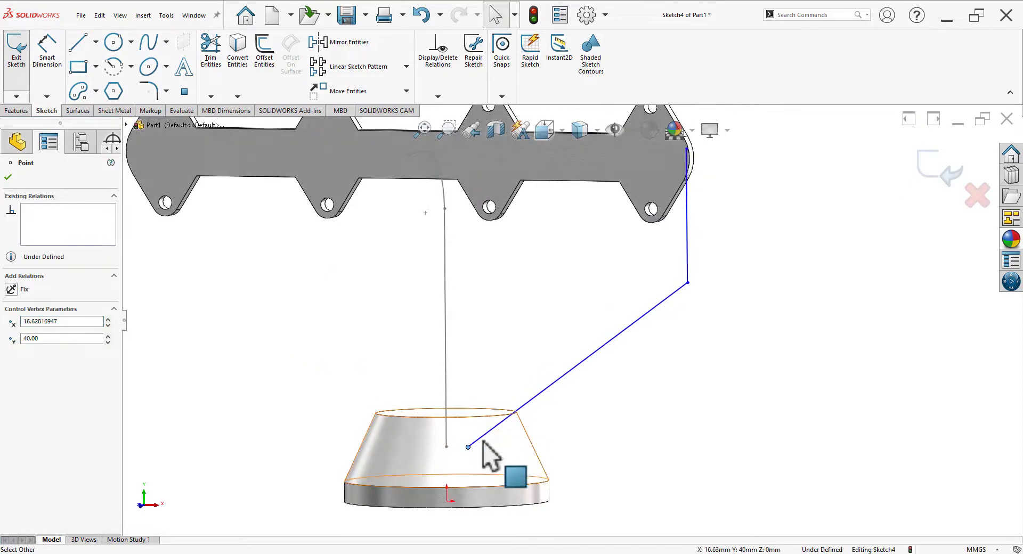
{"action": "left_click", "coordinate": [446, 447], "text": "ctrl"}
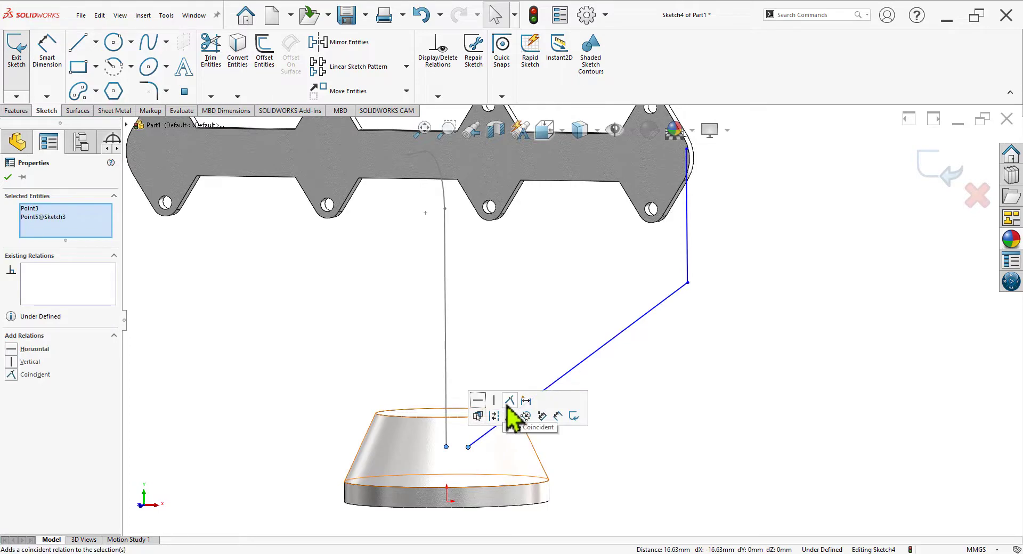
{"action": "left_click", "coordinate": [544, 408]}
{"action": "key", "text": "space"}
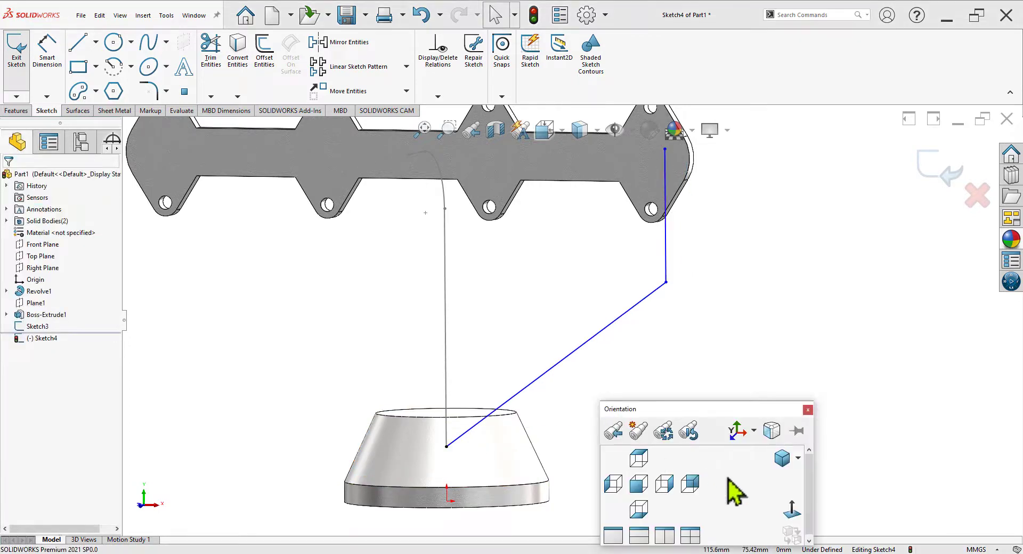
{"action": "left_click", "coordinate": [793, 510]}
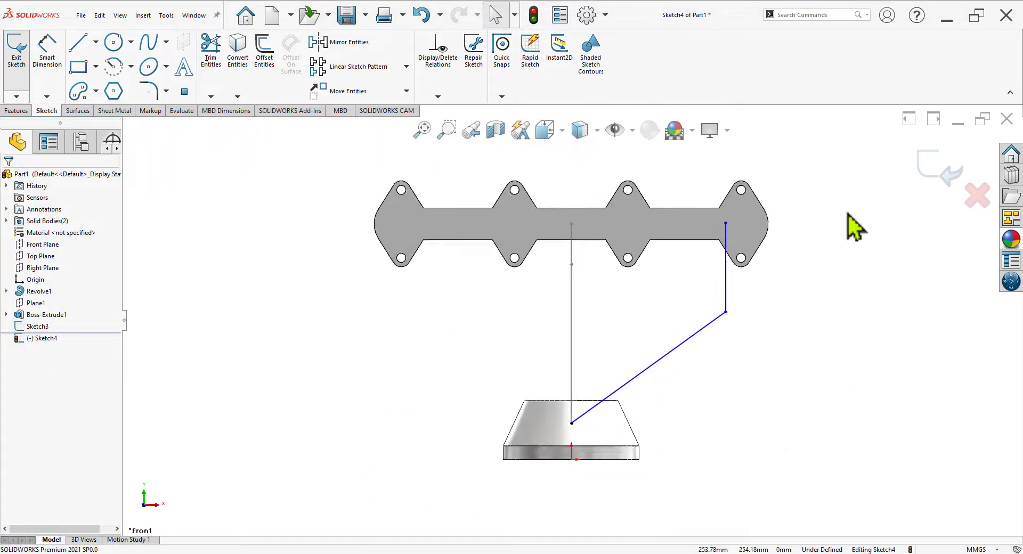
Align the vertical line's upper endpoint horizontally with the flange's outer end arc midpoint and vertically with the end lug's top arc midpoint
{"action": "scroll", "coordinate": [582, 369], "scroll_direction": "down", "scroll_amount": 4}
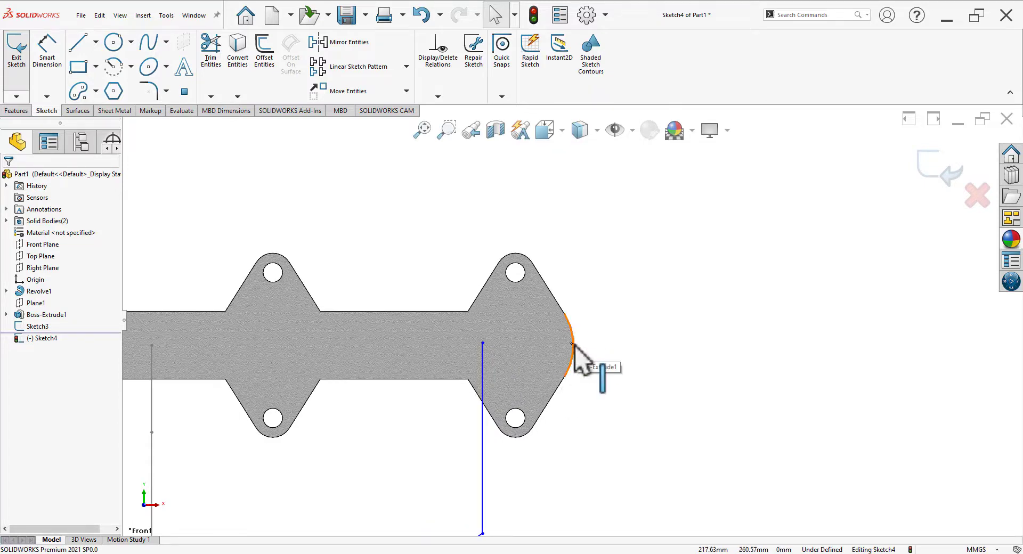
{"action": "left_click", "coordinate": [573, 345]}
{"action": "left_click", "coordinate": [483, 343], "text": "ctrl"}
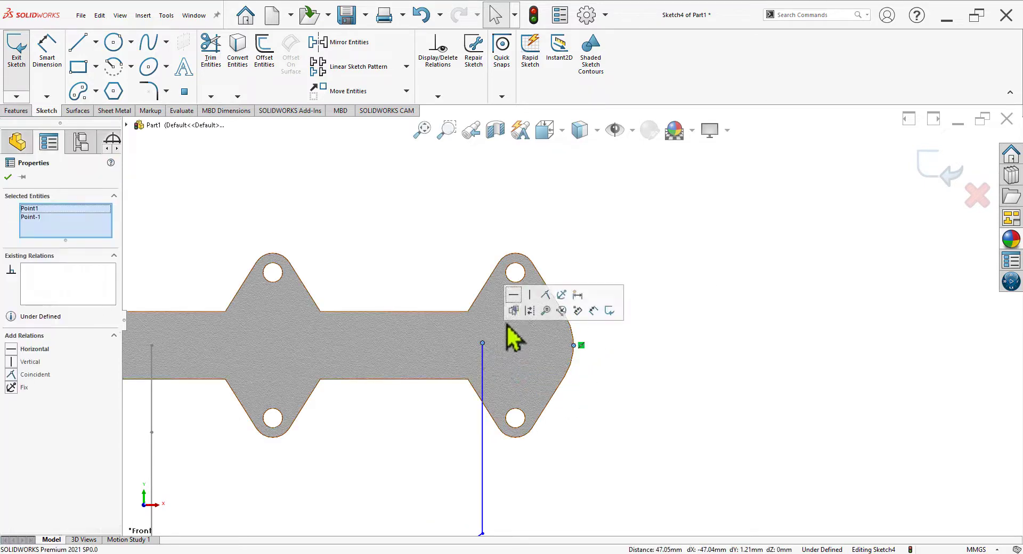
{"action": "left_click", "coordinate": [514, 296]}
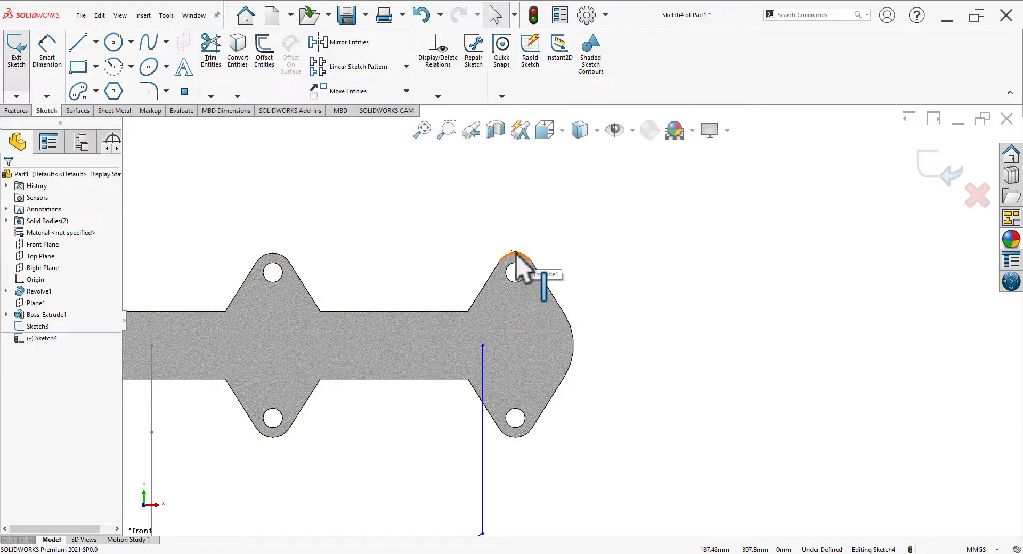
{"action": "left_click", "coordinate": [514, 254]}
{"action": "left_click", "coordinate": [482, 345], "text": "ctrl"}
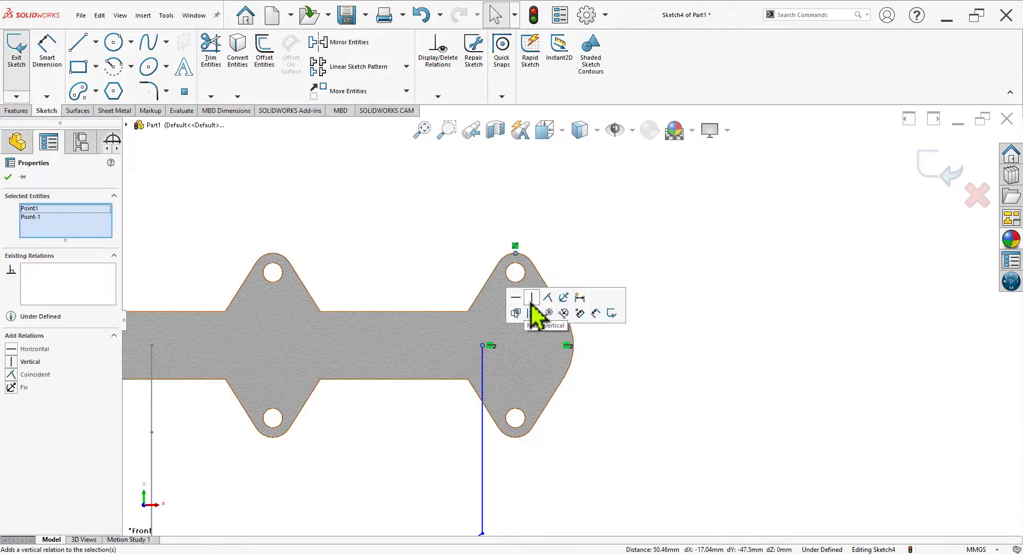
{"action": "left_click", "coordinate": [531, 301]}
{"action": "left_click", "coordinate": [677, 349]}
{"action": "scroll", "coordinate": [676, 349], "scroll_direction": "up", "scroll_amount": 5}
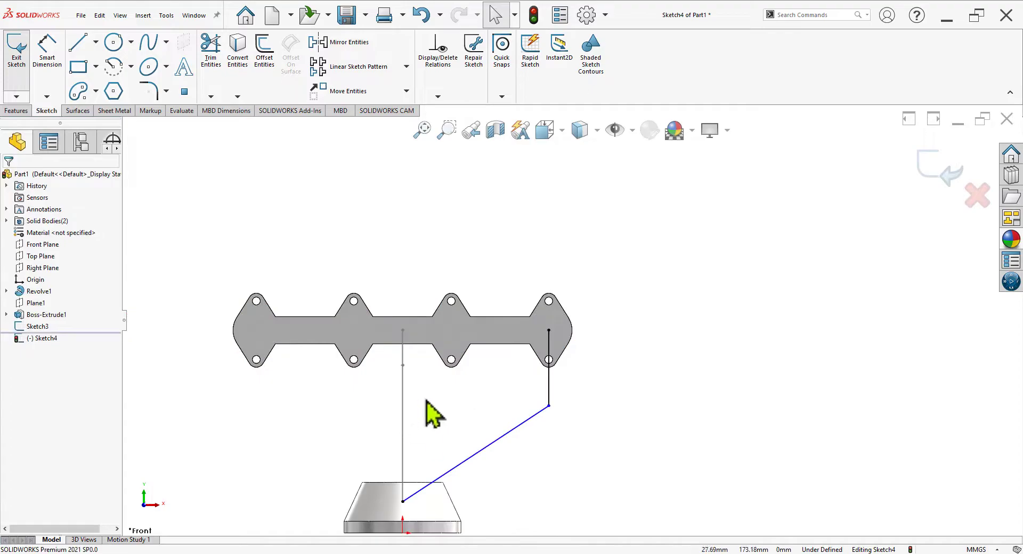
Check the drawing and dimension the vertical line's length as 100 mm
{"action": "scroll", "coordinate": [425, 403], "scroll_direction": "down", "scroll_amount": 2}
{"action": "key", "text": "alt+Tab"}
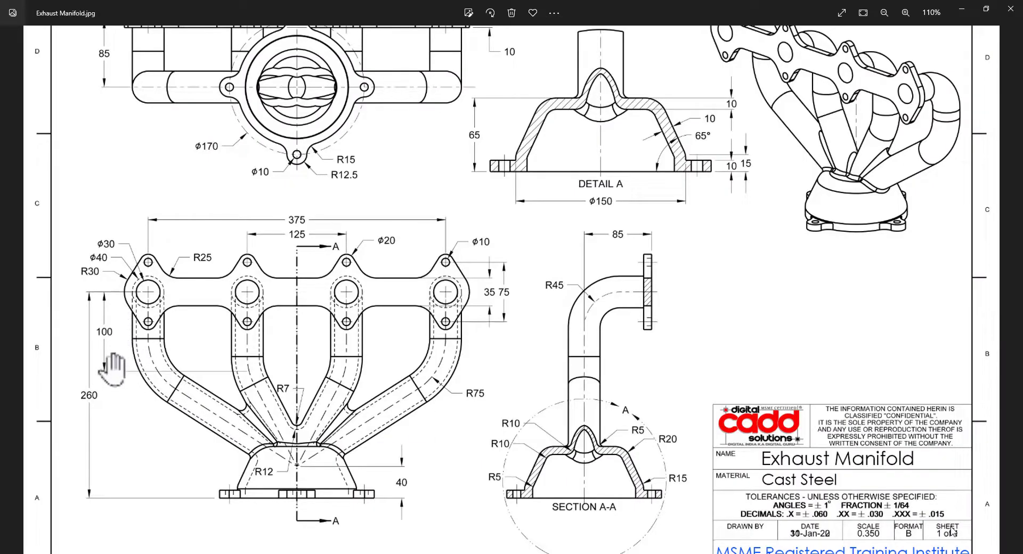
{"action": "key", "text": "alt+Tab"}
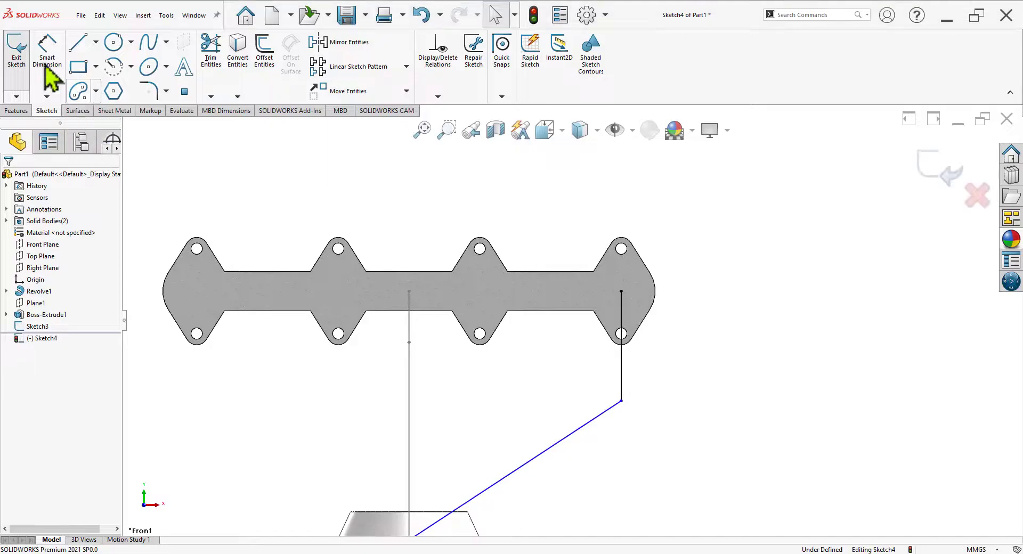
{"action": "left_click", "coordinate": [48, 59]}
{"action": "left_click", "coordinate": [622, 368]}
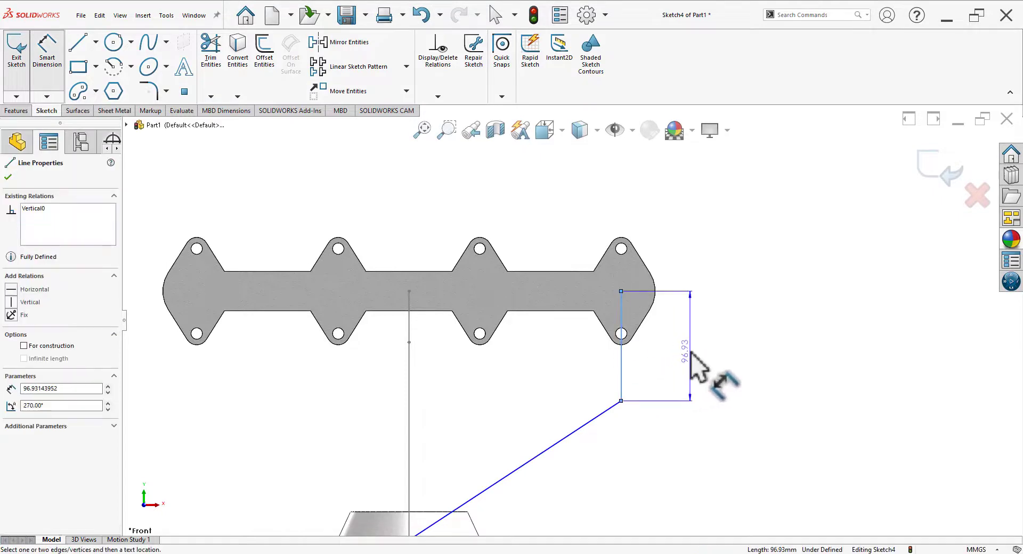
{"action": "left_click", "coordinate": [692, 356]}
{"action": "type", "text": "100"}
{"action": "key", "text": "Return"}
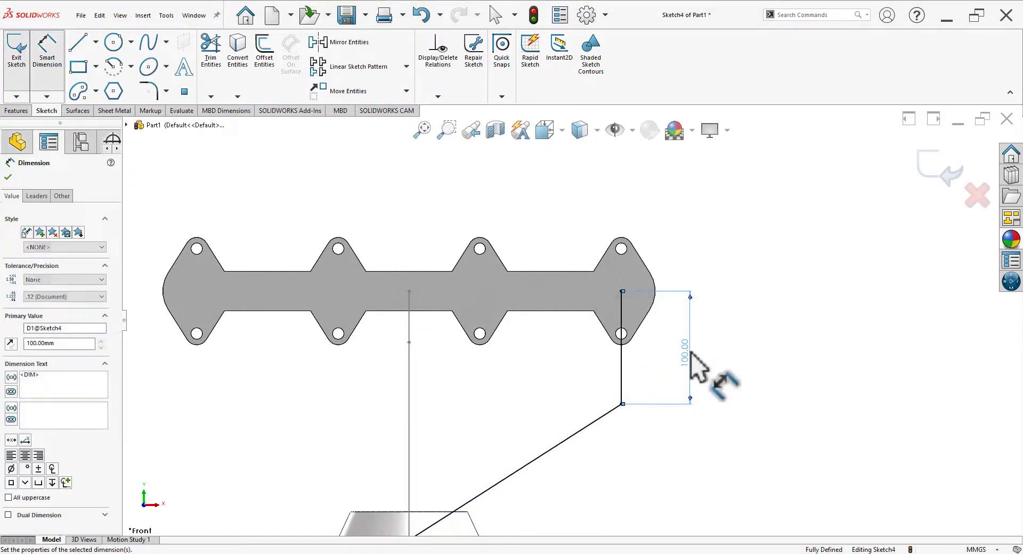
Following the drawing, round the corner between the outer path's vertical and sloped lines with a 75 mm sketch fillet and close the sketch
{"action": "key", "text": "alt+Tab"}
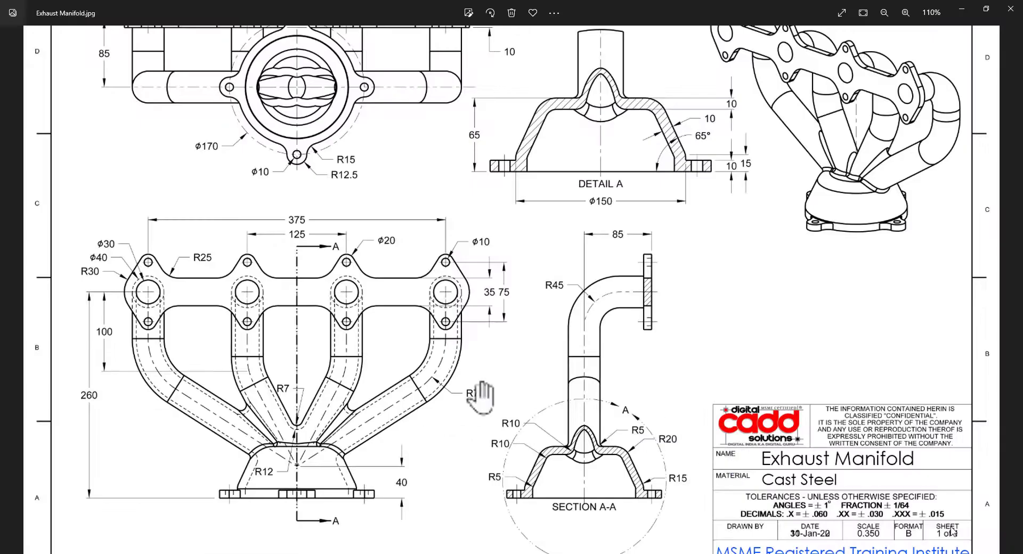
{"action": "key", "text": "alt+Tab"}
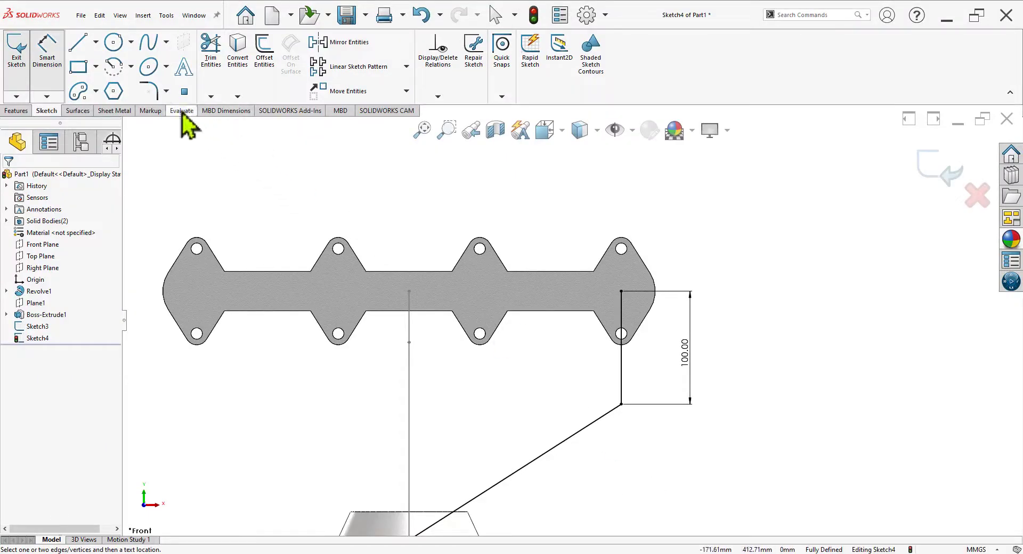
{"action": "left_click", "coordinate": [149, 92]}
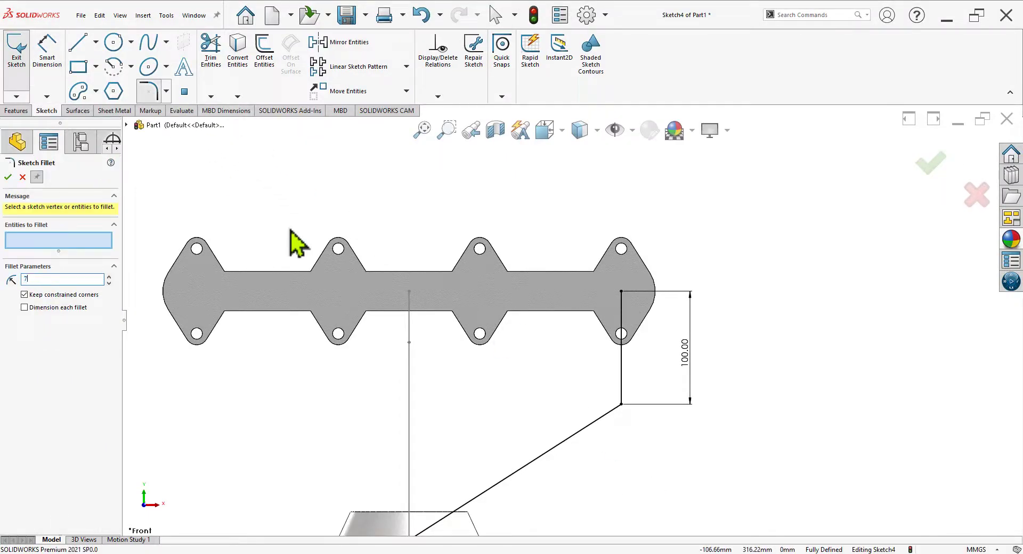
{"action": "left_click", "coordinate": [654, 433]}
{"action": "left_click", "coordinate": [10, 178]}
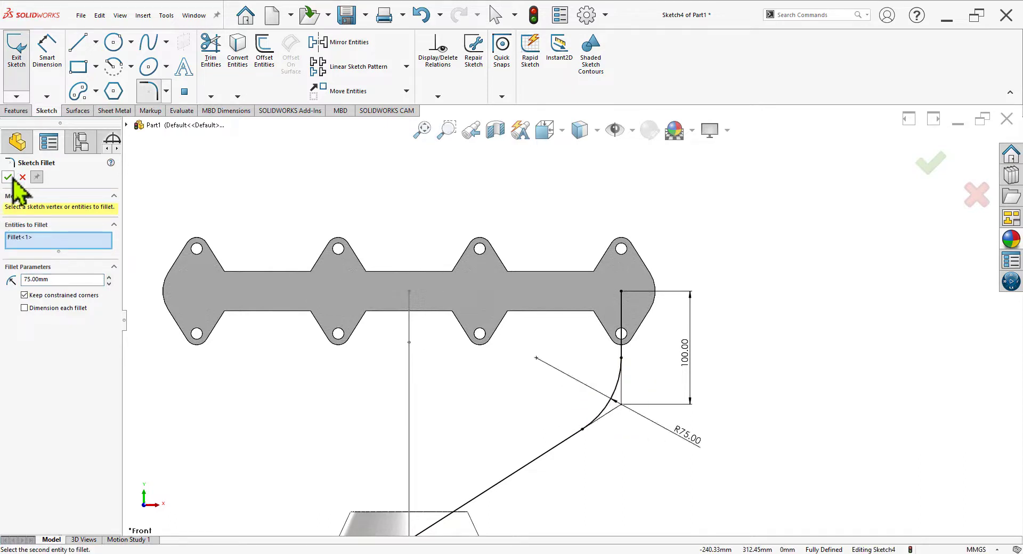
{"action": "left_click", "coordinate": [11, 178]}
{"action": "scroll", "coordinate": [730, 317], "scroll_direction": "up", "scroll_amount": 4}
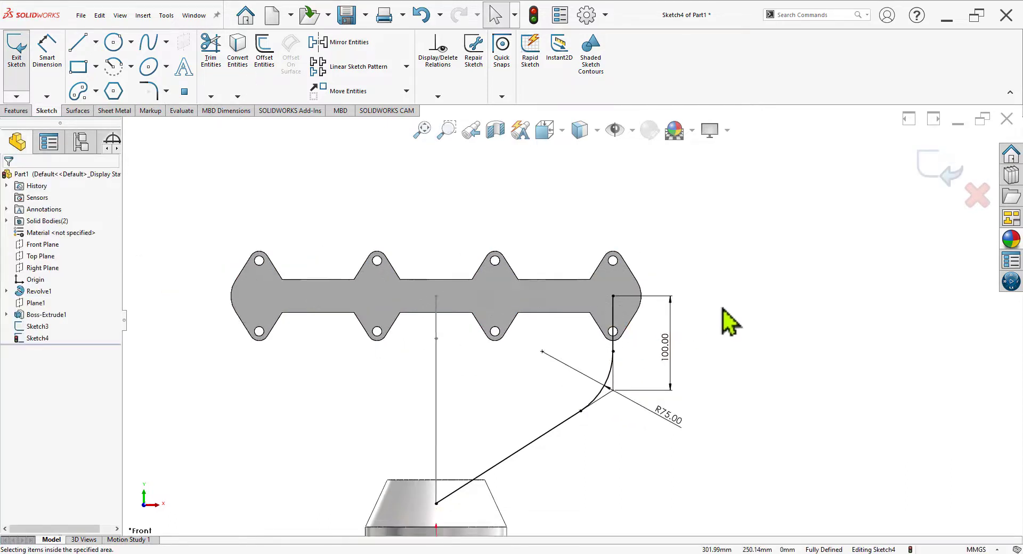
{"action": "scroll", "coordinate": [617, 372], "scroll_direction": "down", "scroll_amount": 2}
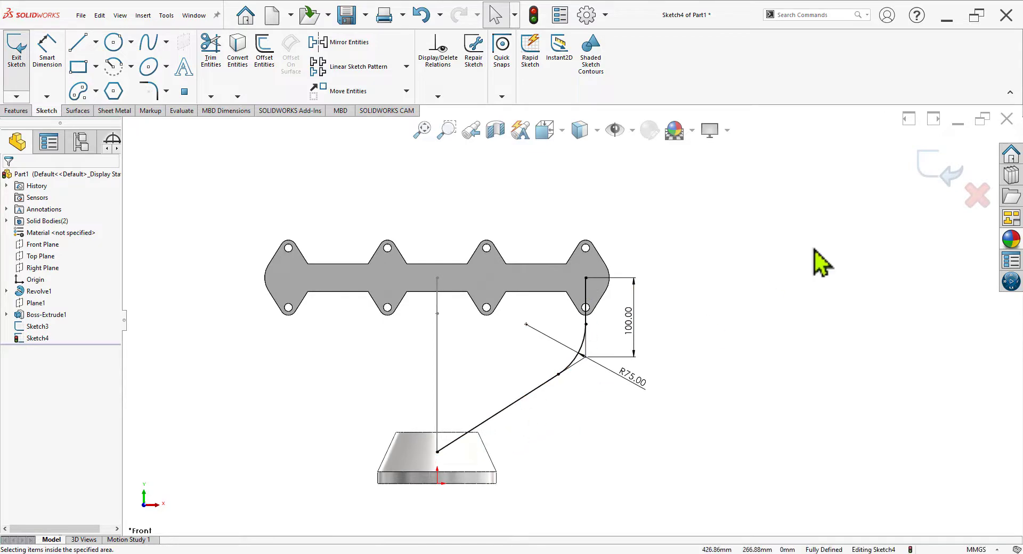
{"action": "left_click", "coordinate": [945, 181]}
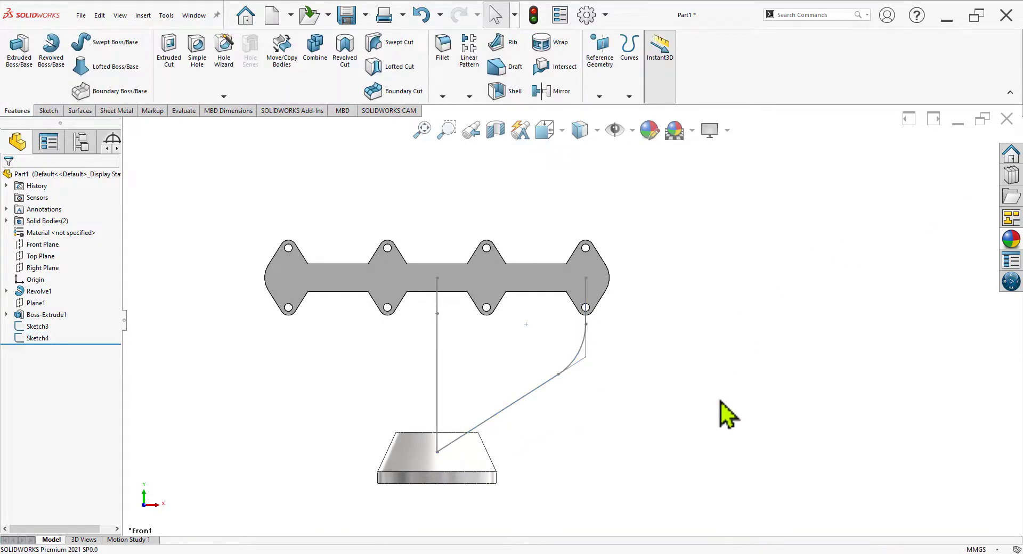
In a new Front Plane sketch, draw a vertical line down from the flange's third lobe and a sloped line about 144 mm long toward the side path's lower endpoint
{"action": "mouse_move", "coordinate": [726, 411]}
{"action": "middle_mouse_down"}
{"action": "mouse_move", "coordinate": [715, 372]}
{"action": "mouse_move", "coordinate": [558, 415]}
{"action": "mouse_move", "coordinate": [648, 400]}
{"action": "mouse_move", "coordinate": [630, 411]}
{"action": "mouse_move", "coordinate": [622, 443]}
{"action": "middle_mouse_up"}
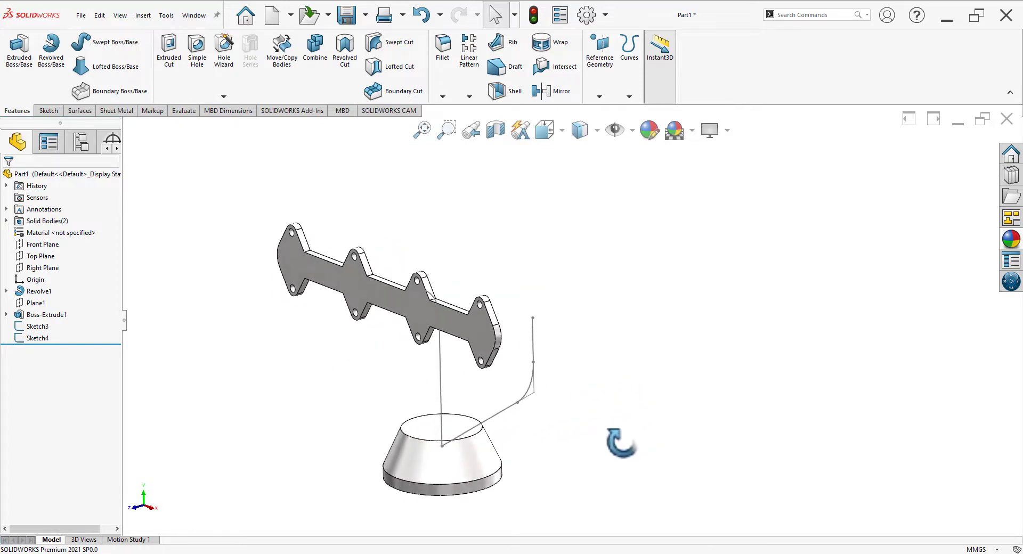
{"action": "left_click", "coordinate": [50, 246]}
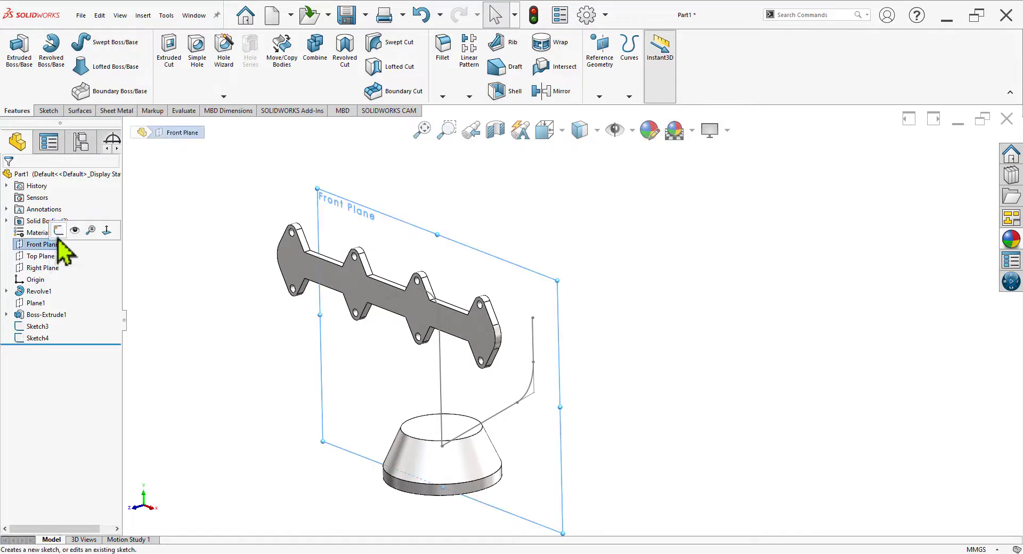
{"action": "left_click", "coordinate": [57, 233]}
{"action": "left_click", "coordinate": [897, 381]}
{"action": "scroll", "coordinate": [815, 305], "scroll_direction": "up", "scroll_amount": 3}
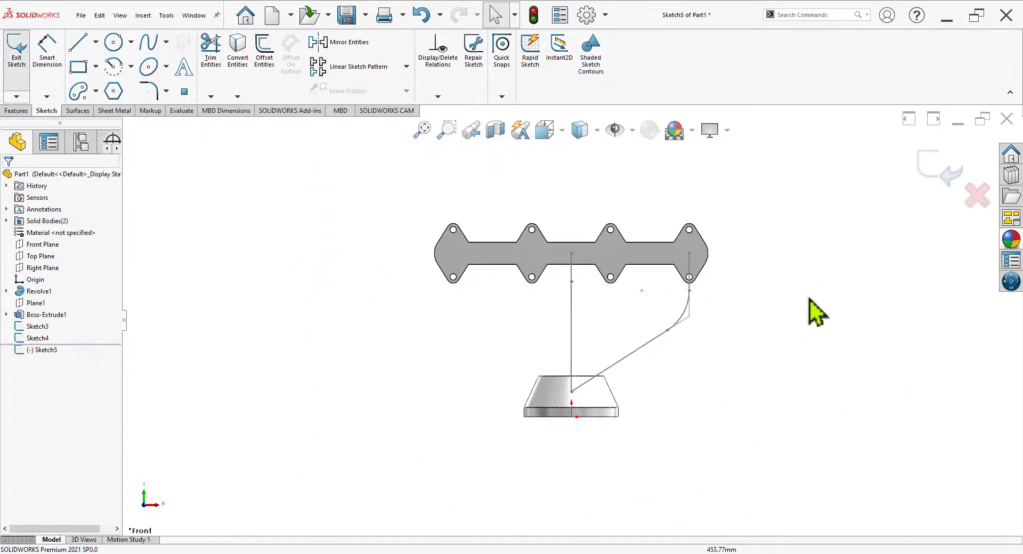
{"action": "scroll", "coordinate": [800, 303], "scroll_direction": "down", "scroll_amount": 2}
{"action": "left_click", "coordinate": [80, 44]}
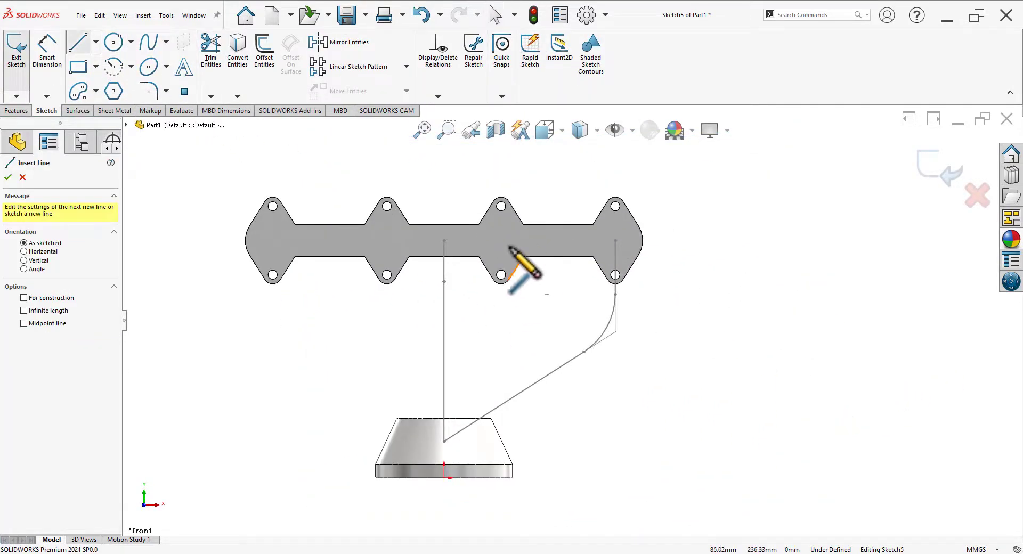
{"action": "left_click", "coordinate": [502, 239]}
{"action": "left_click", "coordinate": [502, 323]}
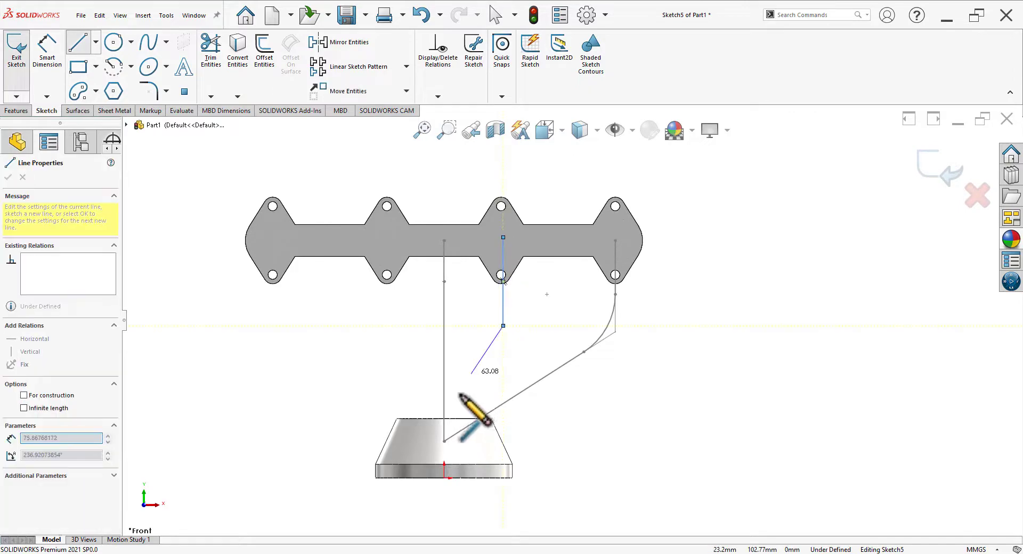
{"action": "scroll", "coordinate": [456, 448], "scroll_direction": "down", "scroll_amount": 3}
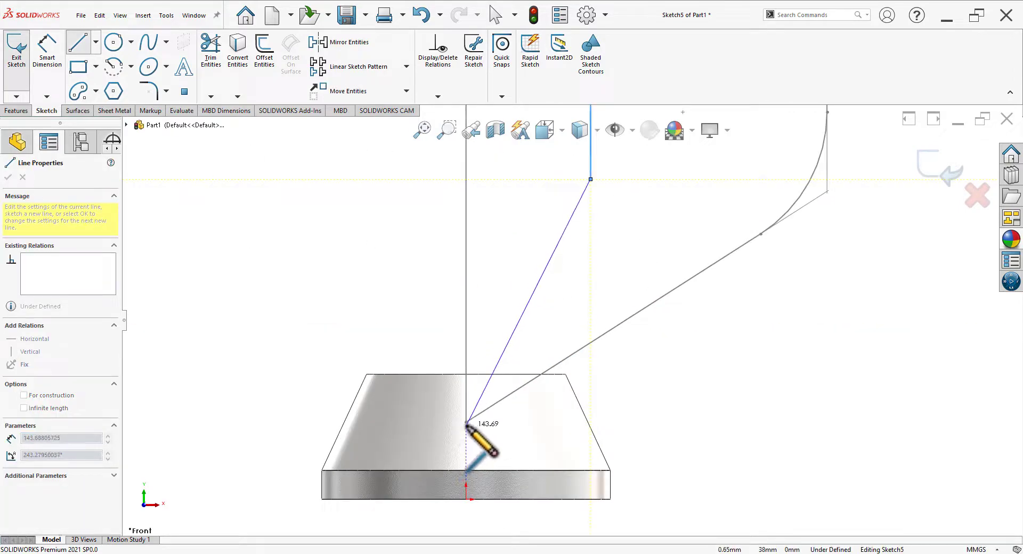
{"action": "left_click", "coordinate": [466, 425]}
{"action": "key", "text": "Escape"}
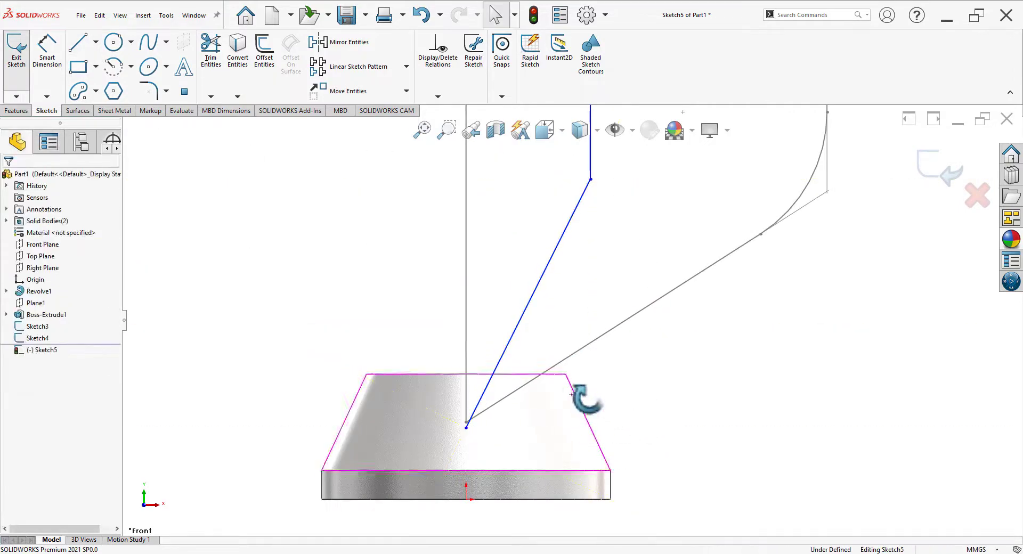
Make the inner path's lower endpoint coincident with the side path's lower endpoint and return to a view normal to the sketch
{"action": "middle_click_drag", "start_coordinate": [587, 400], "coordinate": [571, 423]}
{"action": "scroll", "coordinate": [514, 434], "scroll_direction": "down", "scroll_amount": 5}
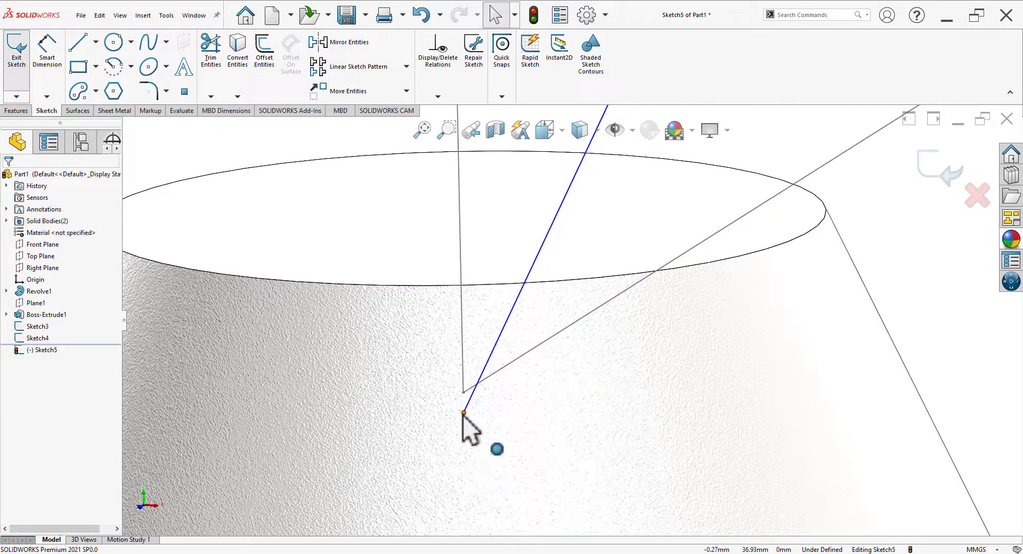
{"action": "left_click", "coordinate": [464, 412]}
{"action": "left_click", "coordinate": [463, 393], "text": "ctrl"}
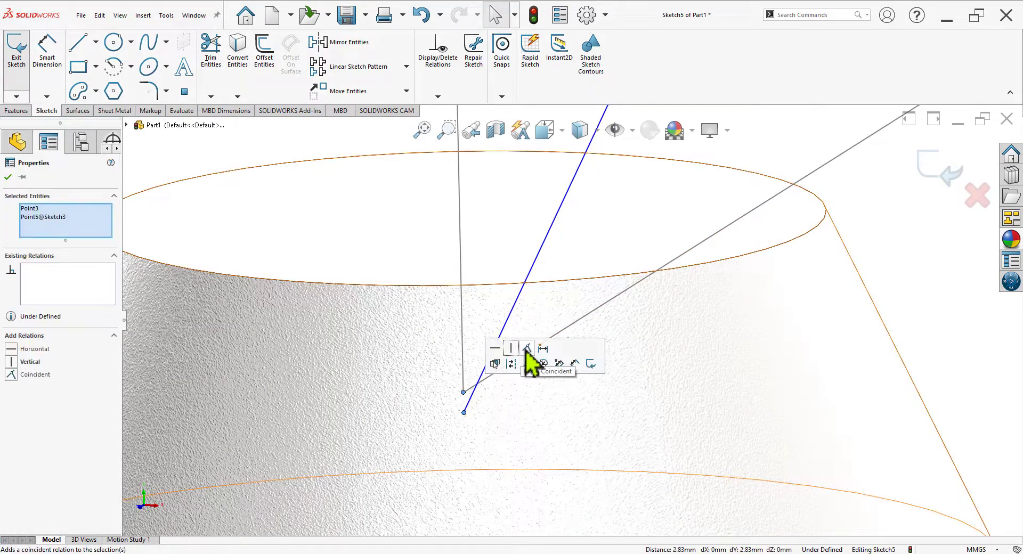
{"action": "left_click", "coordinate": [529, 358]}
{"action": "scroll", "coordinate": [482, 390], "scroll_direction": "up", "scroll_amount": 5}
{"action": "left_click", "coordinate": [828, 333]}
{"action": "key", "text": "space"}
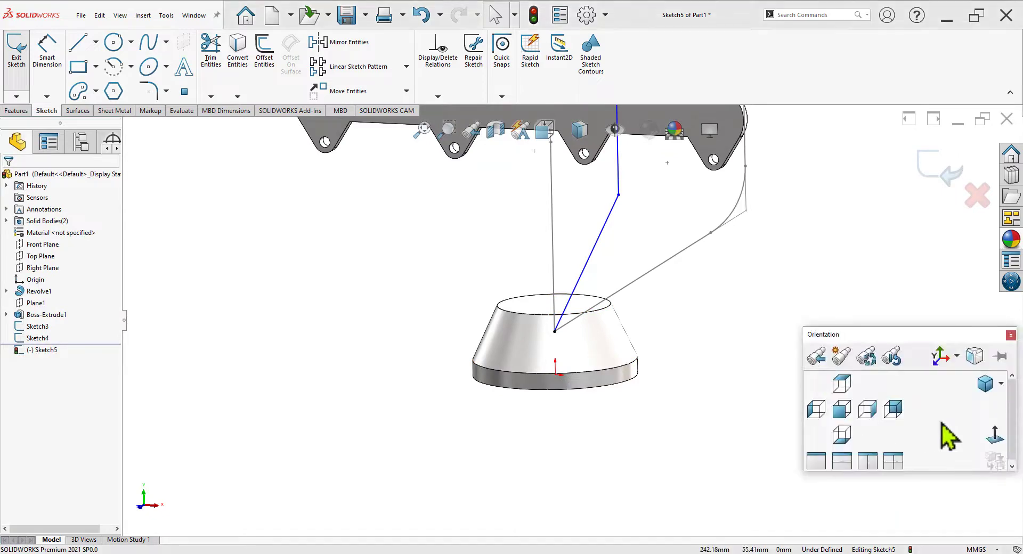
{"action": "left_click", "coordinate": [994, 441]}
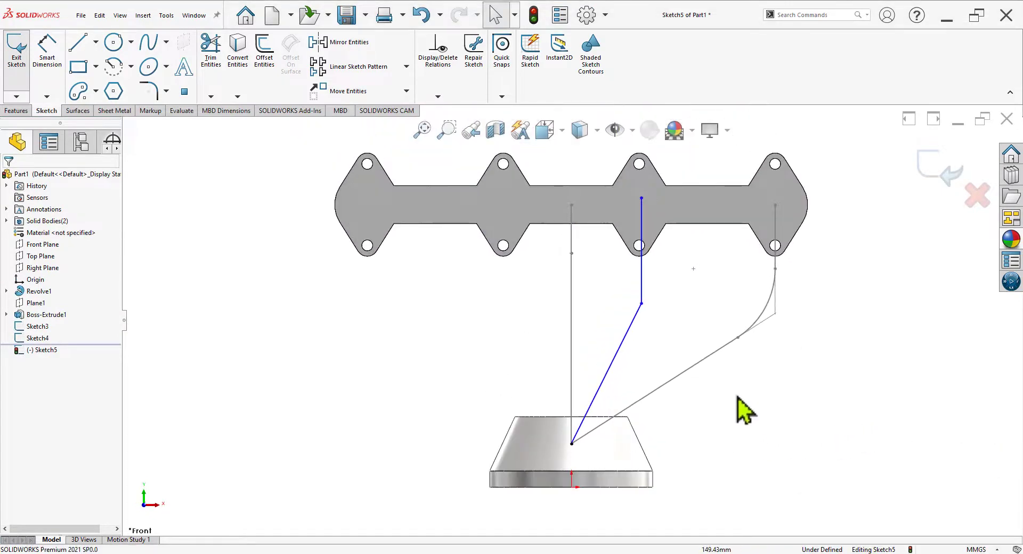
Align the inner path's upper endpoint horizontally with the flange's outer end arc midpoint and vertically with the third lug's top arc midpoint
{"action": "scroll", "coordinate": [767, 339], "scroll_direction": "up", "scroll_amount": 3}
{"action": "scroll", "coordinate": [770, 238], "scroll_direction": "down", "scroll_amount": 3}
{"action": "scroll", "coordinate": [480, 201], "scroll_direction": "up", "scroll_amount": 2}
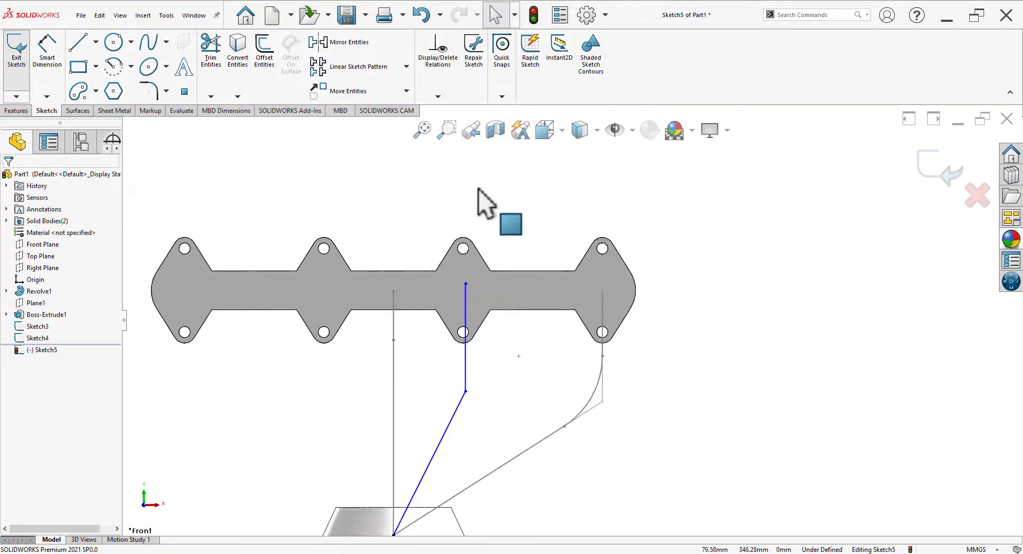
{"action": "scroll", "coordinate": [753, 389], "scroll_direction": "down", "scroll_amount": 4}
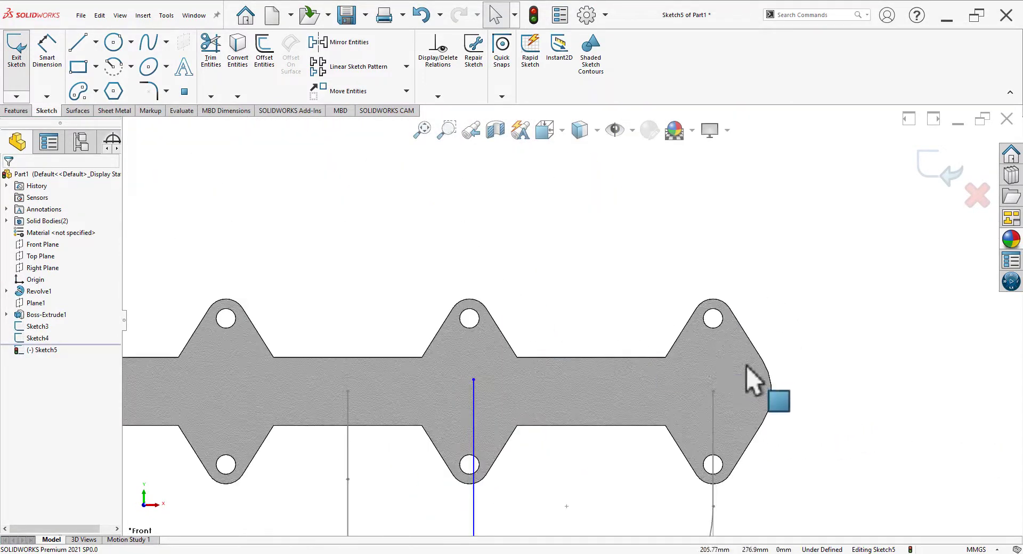
{"action": "left_click", "coordinate": [771, 392]}
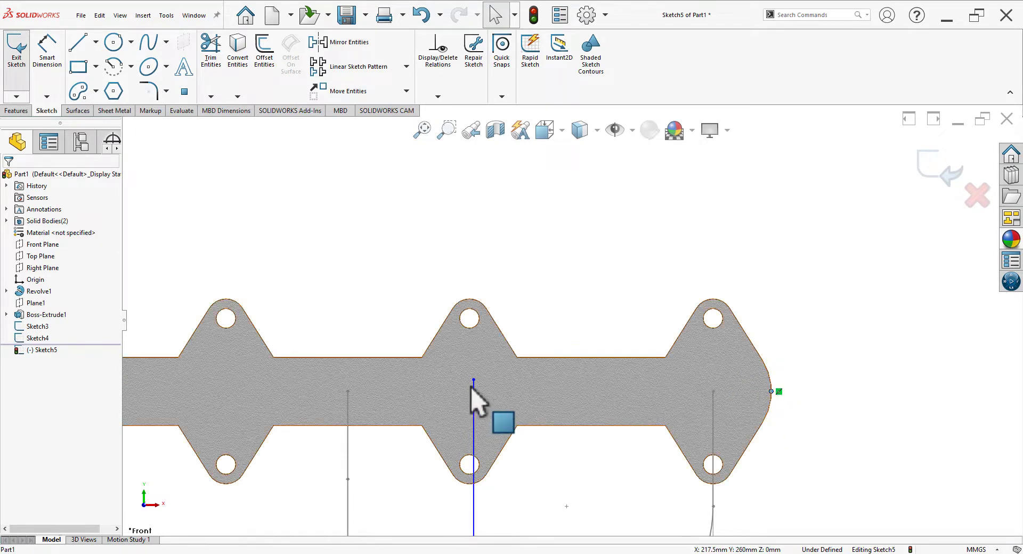
{"action": "left_click", "coordinate": [473, 380], "text": "ctrl"}
{"action": "left_click", "coordinate": [503, 333]}
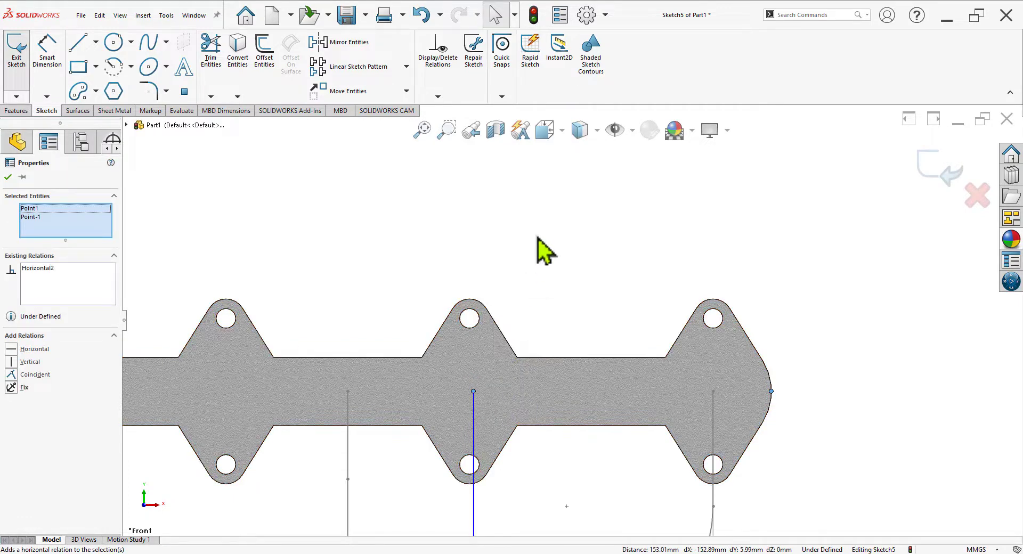
{"action": "left_click", "coordinate": [469, 299]}
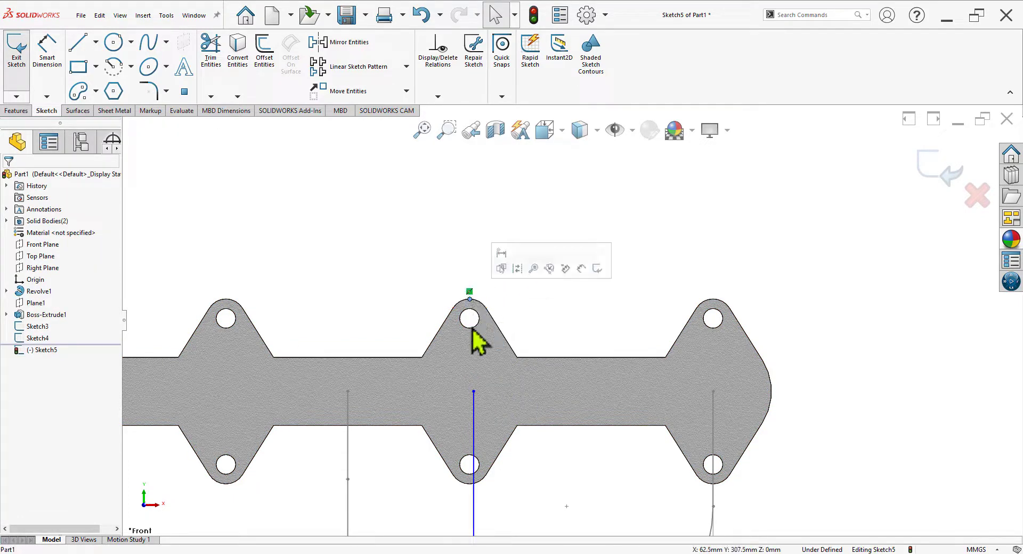
{"action": "left_click", "coordinate": [474, 392], "text": "ctrl"}
{"action": "left_click", "coordinate": [520, 345]}
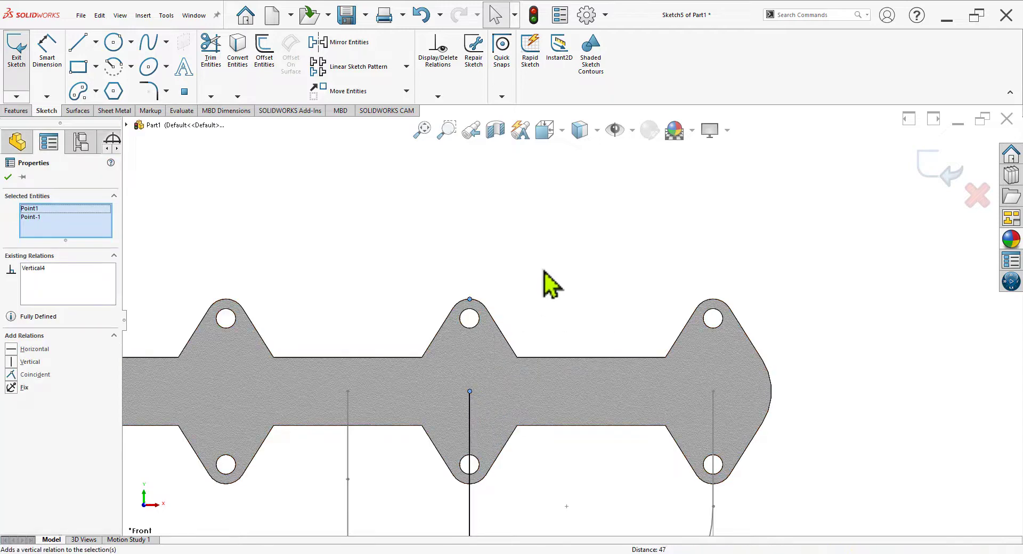
Dimension the inner path's vertical line as 100 mm long
{"action": "scroll", "coordinate": [546, 280], "scroll_direction": "down", "scroll_amount": 5}
{"action": "scroll", "coordinate": [571, 393], "scroll_direction": "up", "scroll_amount": 2}
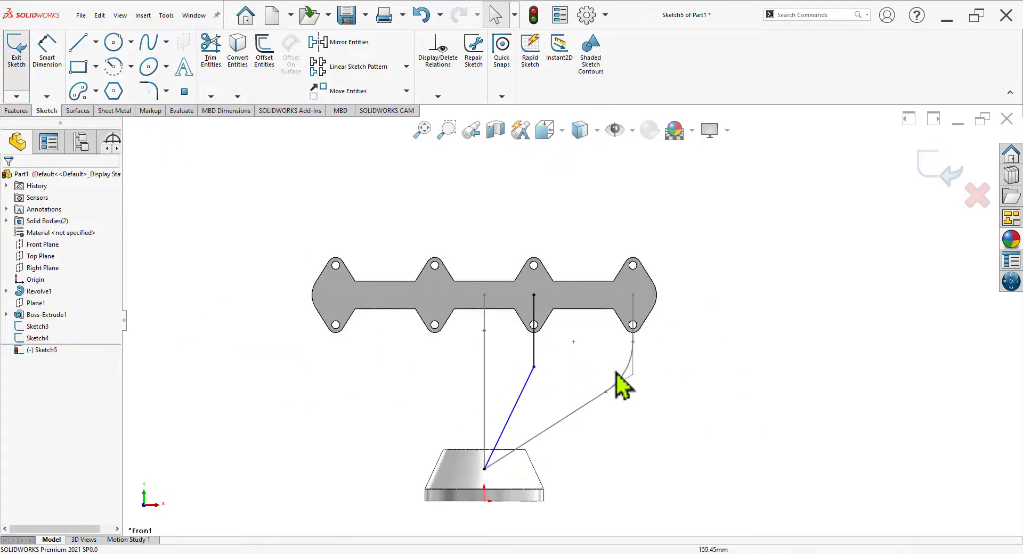
{"action": "scroll", "coordinate": [624, 411], "scroll_direction": "up", "scroll_amount": 2}
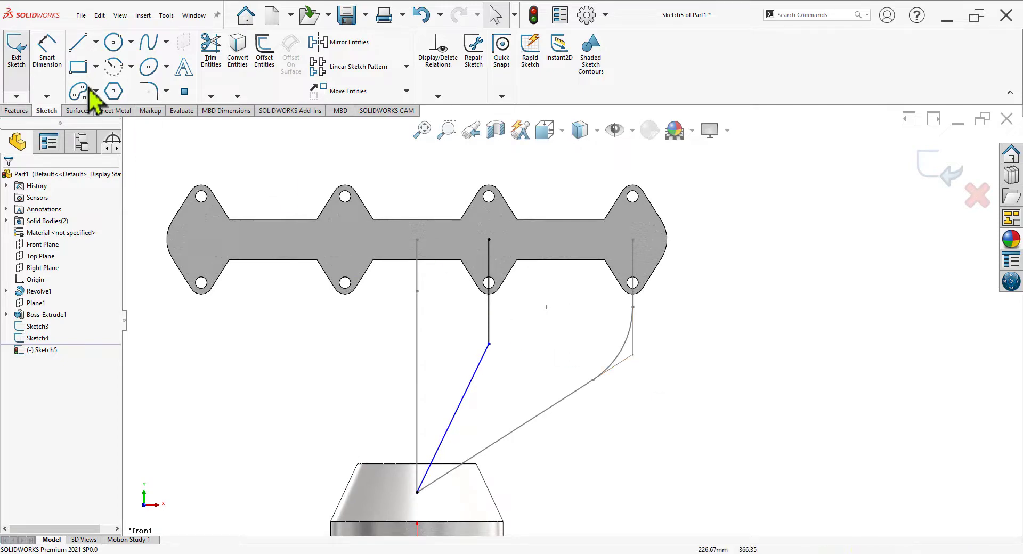
{"action": "left_click", "coordinate": [47, 50]}
{"action": "left_click", "coordinate": [489, 319]}
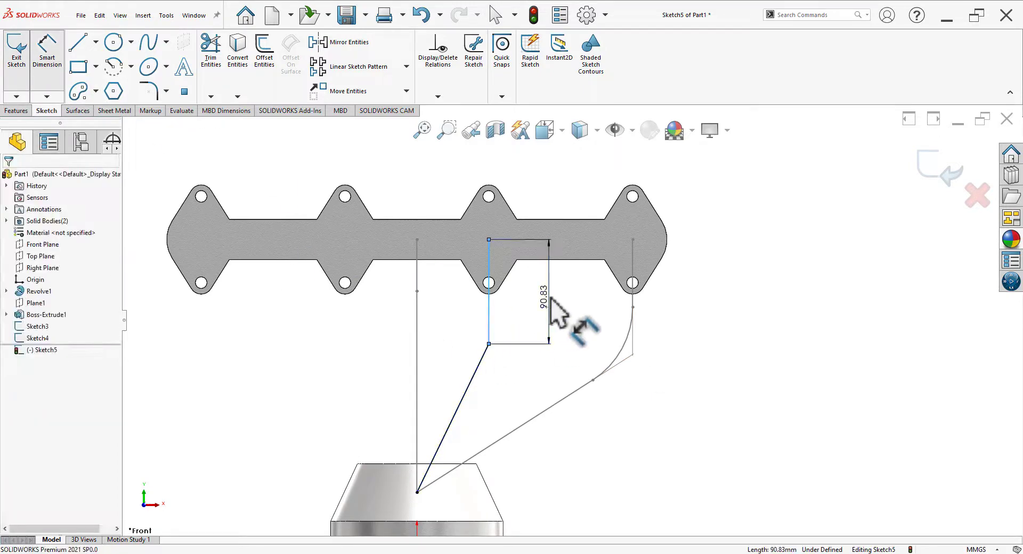
{"action": "left_click", "coordinate": [549, 309]}
{"action": "key", "text": "Return"}
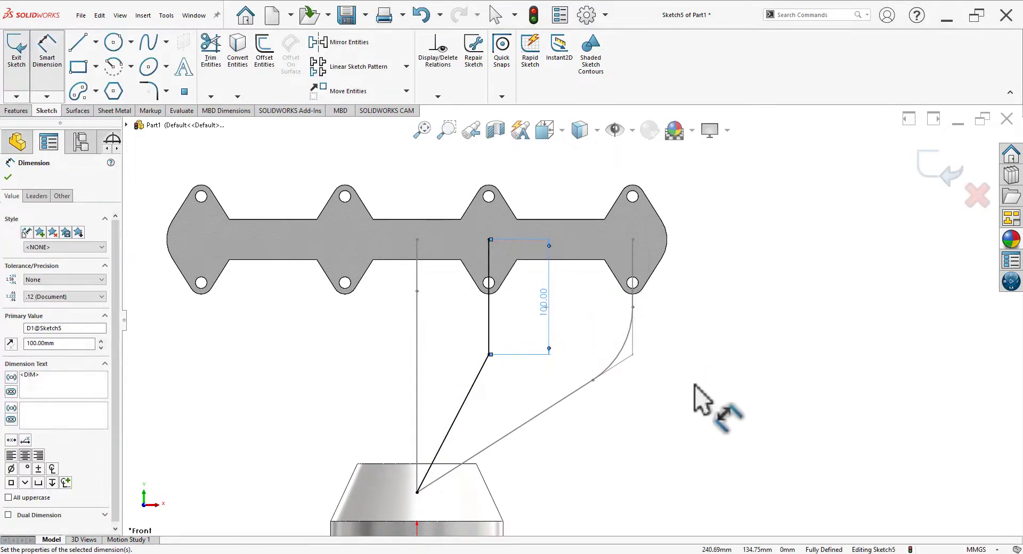
{"action": "left_click", "coordinate": [696, 384]}
Check the drawing's bend radius, round the inner path's corner with a 75 mm sketch fillet and close the sketch
{"action": "key", "text": "alt+Tab"}
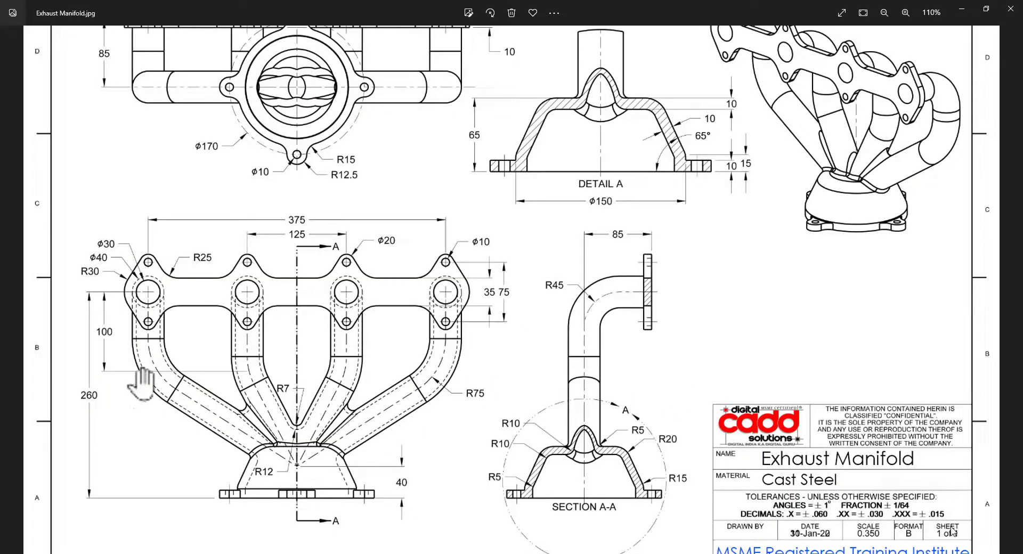
{"action": "key", "text": "alt+Tab"}
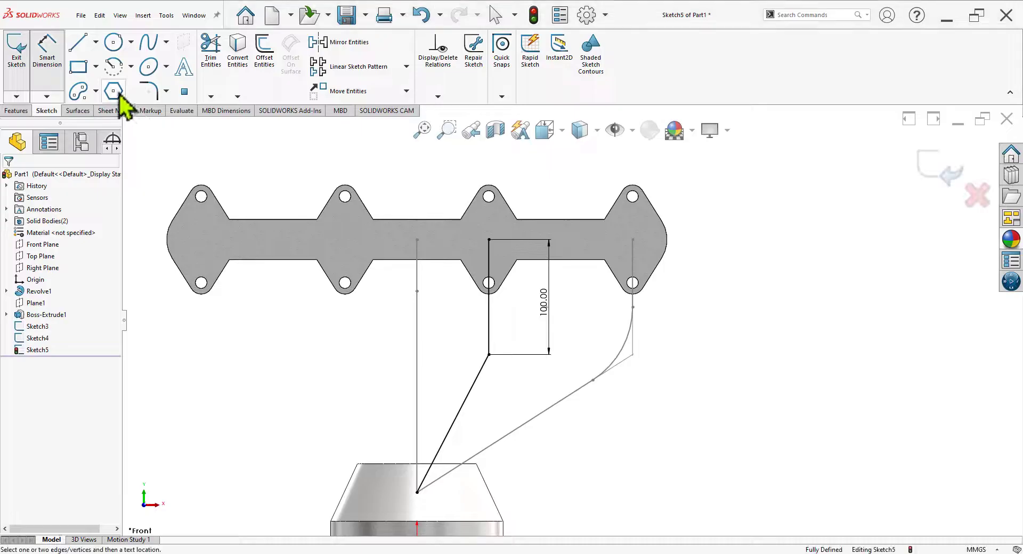
{"action": "left_click", "coordinate": [149, 90]}
{"action": "left_click_drag", "start_coordinate": [510, 379], "coordinate": [509, 378]}
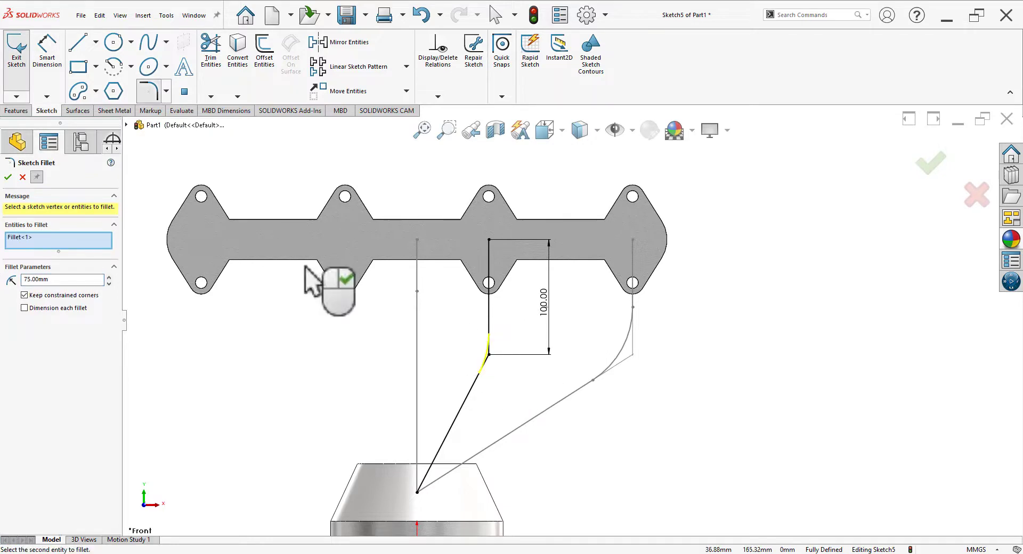
{"action": "left_click", "coordinate": [8, 177]}
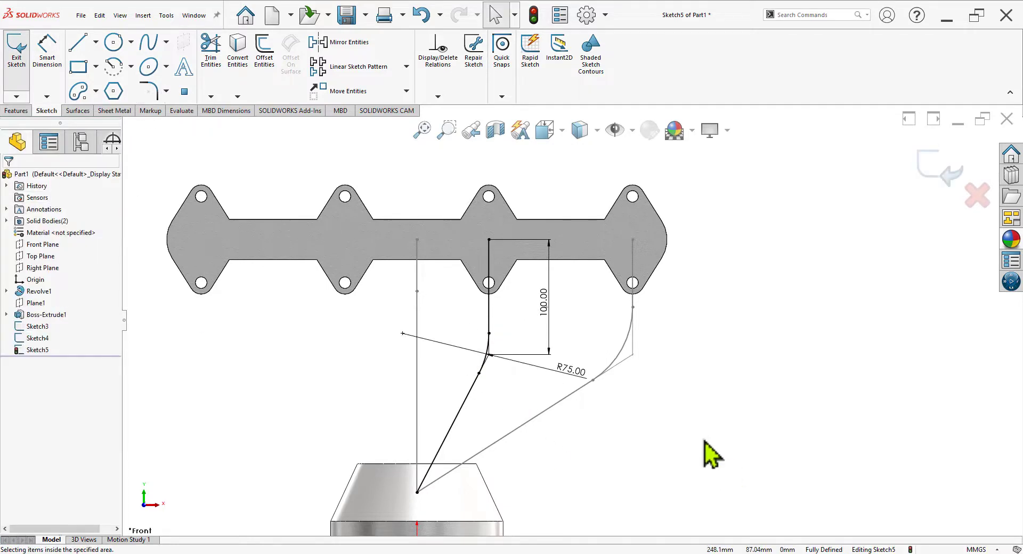
{"action": "left_click", "coordinate": [940, 168]}
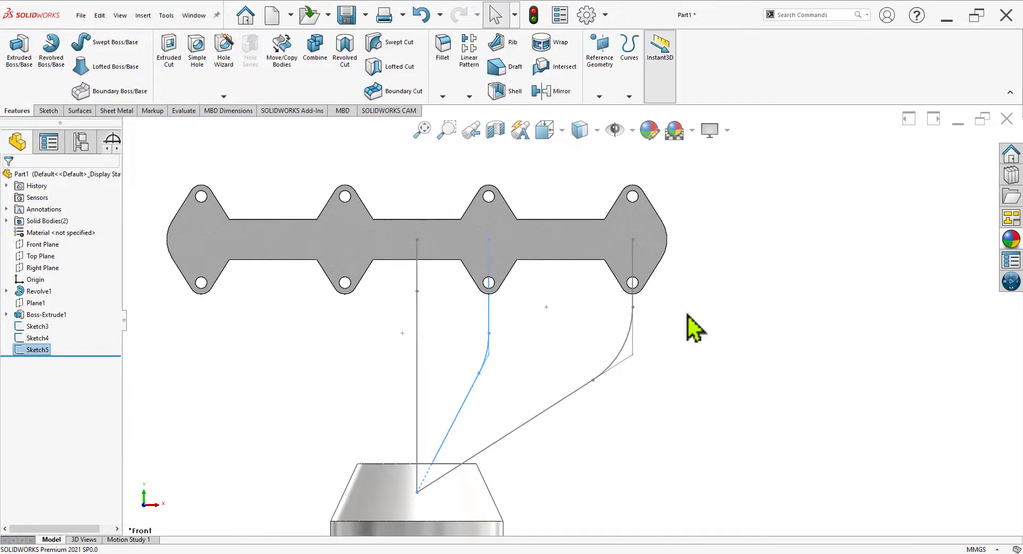
Create a sketch-on-sketch projected curve from the side path sketch and the inner front path sketch
{"action": "mouse_move", "coordinate": [676, 354]}
{"action": "middle_mouse_down"}
{"action": "mouse_move", "coordinate": [575, 406]}
{"action": "mouse_move", "coordinate": [594, 428]}
{"action": "middle_mouse_up"}
{"action": "scroll", "coordinate": [542, 373], "scroll_direction": "down", "scroll_amount": 2}
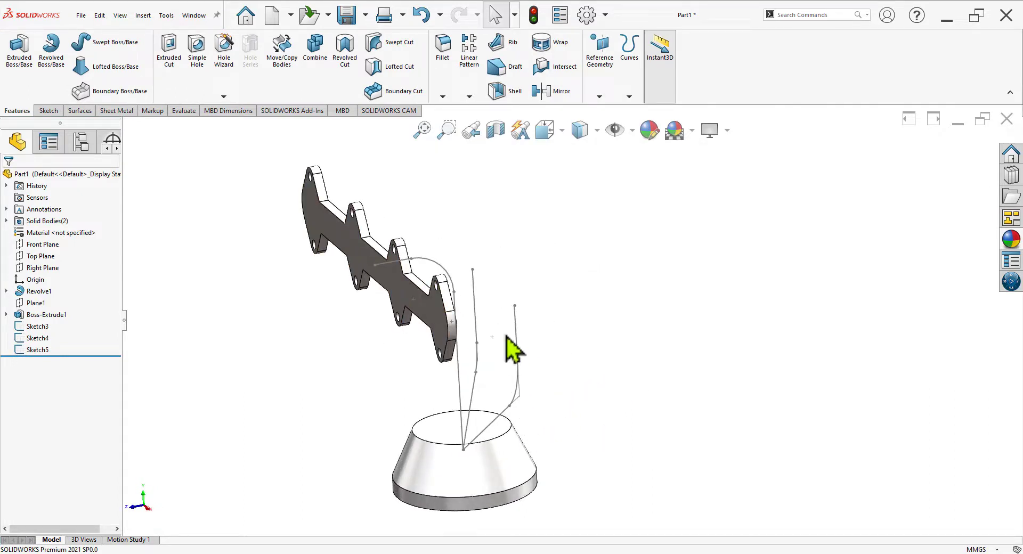
{"action": "left_click", "coordinate": [630, 96]}
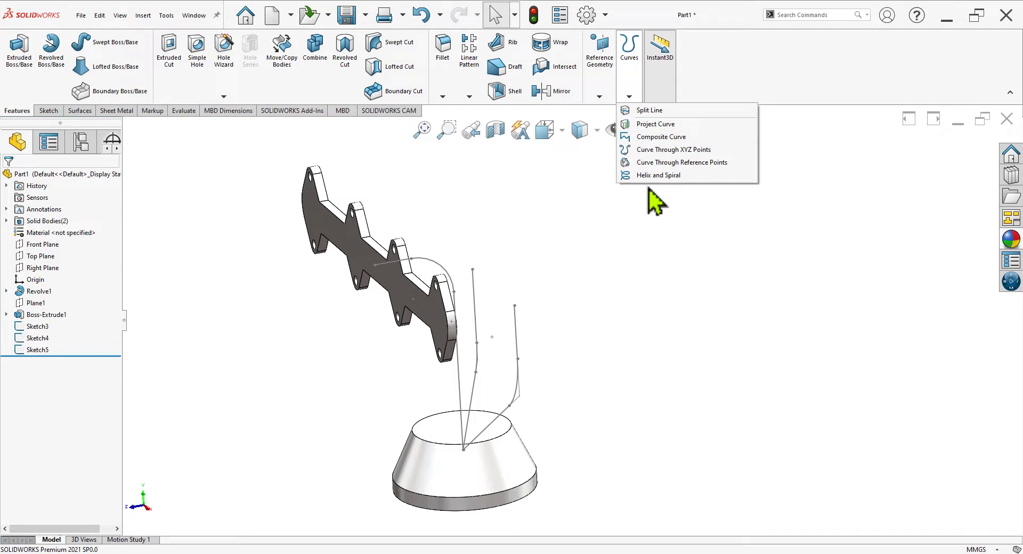
{"action": "left_click", "coordinate": [654, 124]}
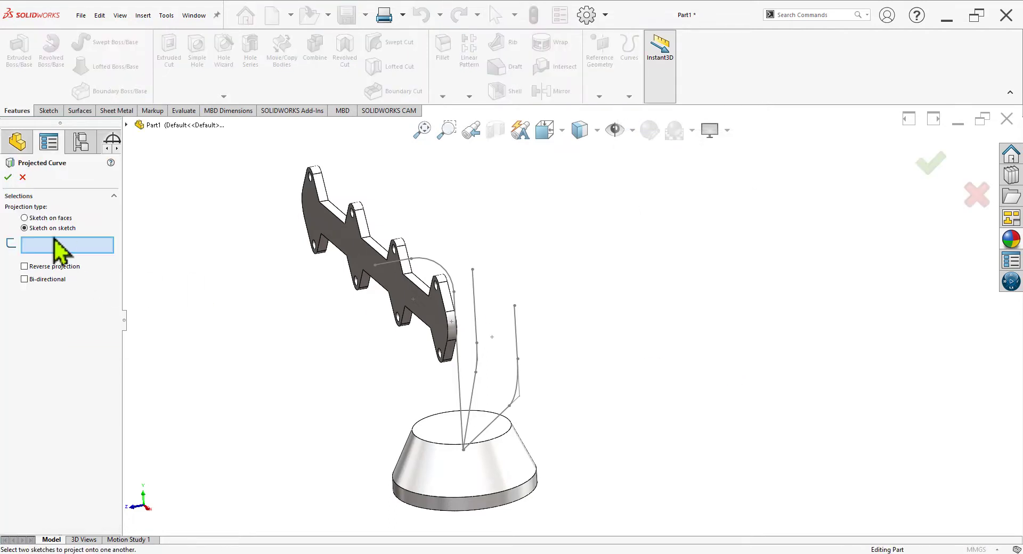
{"action": "middle_click_drag", "start_coordinate": [563, 364], "coordinate": [558, 361]}
{"action": "scroll", "coordinate": [465, 246], "scroll_direction": "down", "scroll_amount": 1}
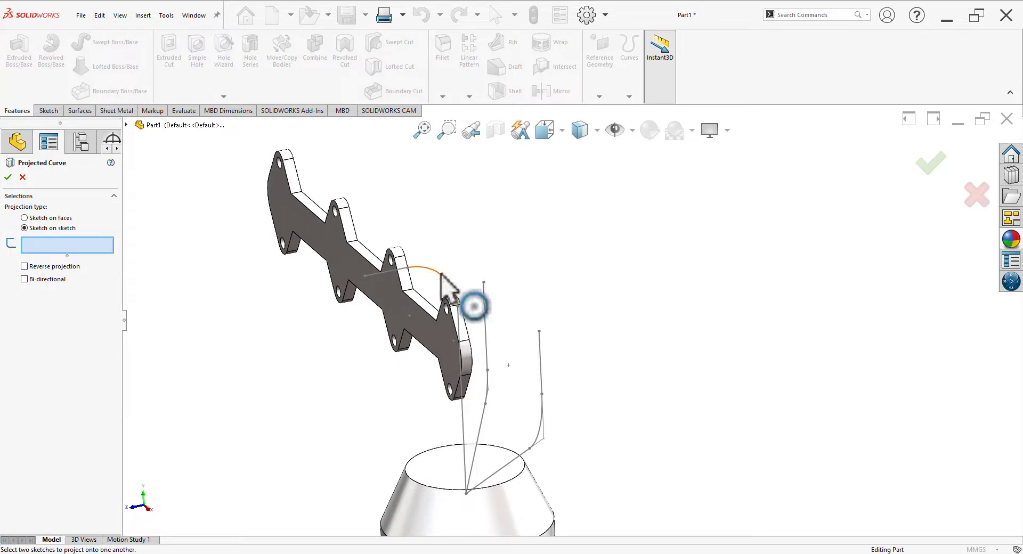
{"action": "left_click", "coordinate": [470, 302]}
{"action": "left_click", "coordinate": [485, 301]}
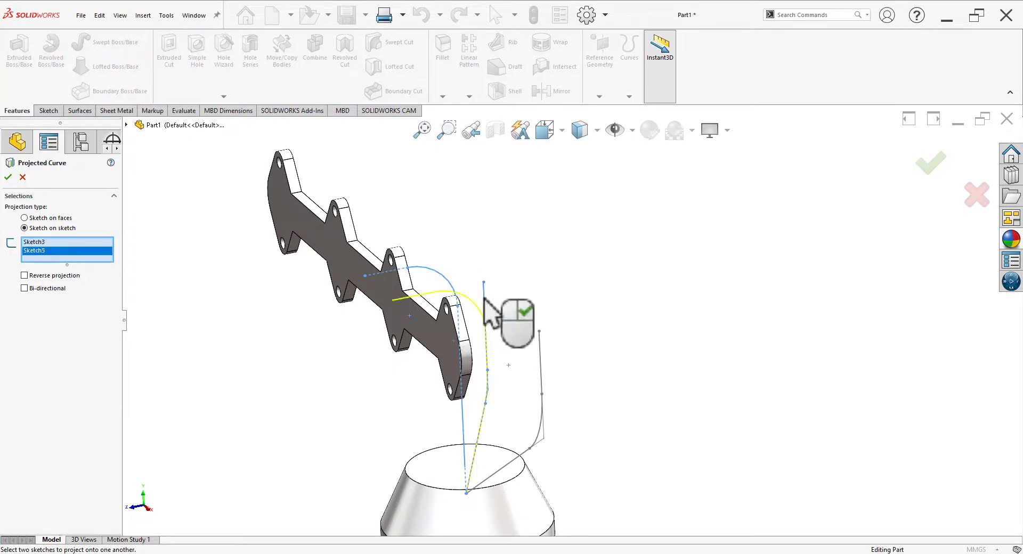
{"action": "mouse_move", "coordinate": [533, 304]}
{"action": "middle_mouse_down"}
{"action": "mouse_move", "coordinate": [553, 301]}
{"action": "mouse_move", "coordinate": [525, 378]}
{"action": "mouse_move", "coordinate": [533, 331]}
{"action": "mouse_move", "coordinate": [468, 354]}
{"action": "mouse_move", "coordinate": [456, 372]}
{"action": "mouse_move", "coordinate": [480, 362]}
{"action": "middle_mouse_up"}
{"action": "left_click", "coordinate": [9, 177]}
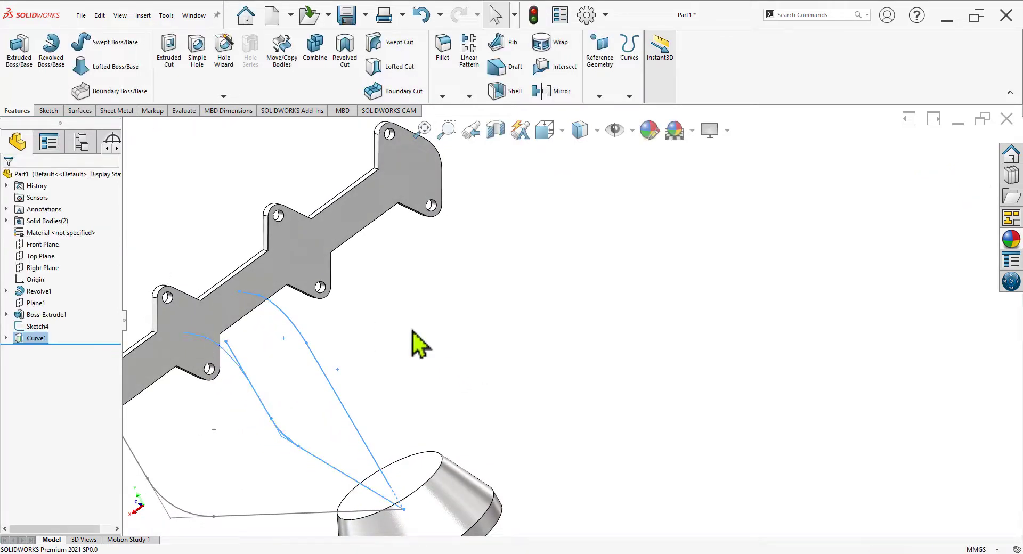
{"action": "key", "text": "z"}
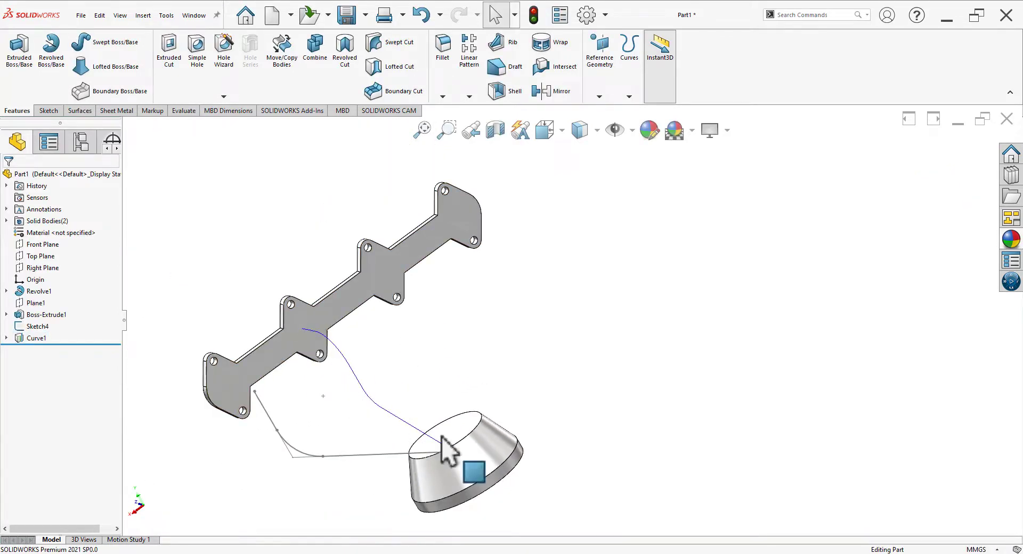
{"action": "mouse_move", "coordinate": [498, 377]}
{"action": "middle_mouse_down"}
{"action": "mouse_move", "coordinate": [542, 323]}
{"action": "mouse_move", "coordinate": [578, 302]}
{"action": "mouse_move", "coordinate": [541, 399]}
{"action": "middle_mouse_up"}
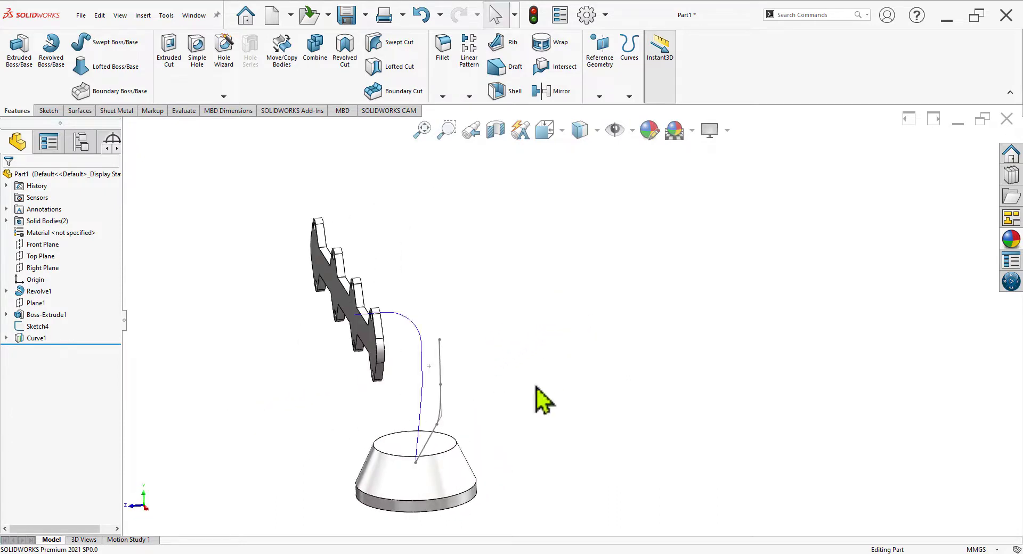
Create a second sketch-on-sketch projected curve from the outer front path sketch and the side path sketch reused from the first curve
{"action": "left_click", "coordinate": [6, 338]}
{"action": "left_click", "coordinate": [49, 350]}
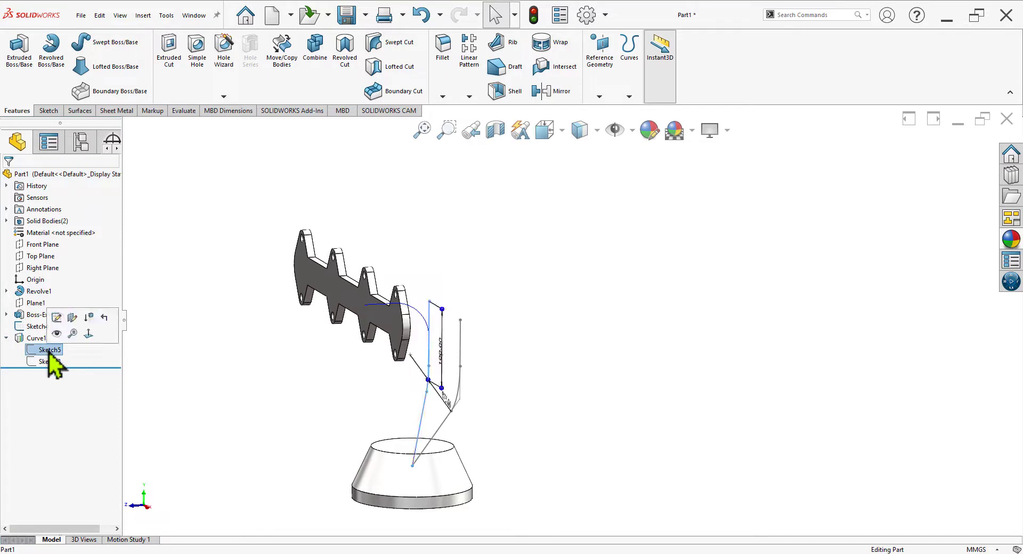
{"action": "left_click", "coordinate": [50, 362]}
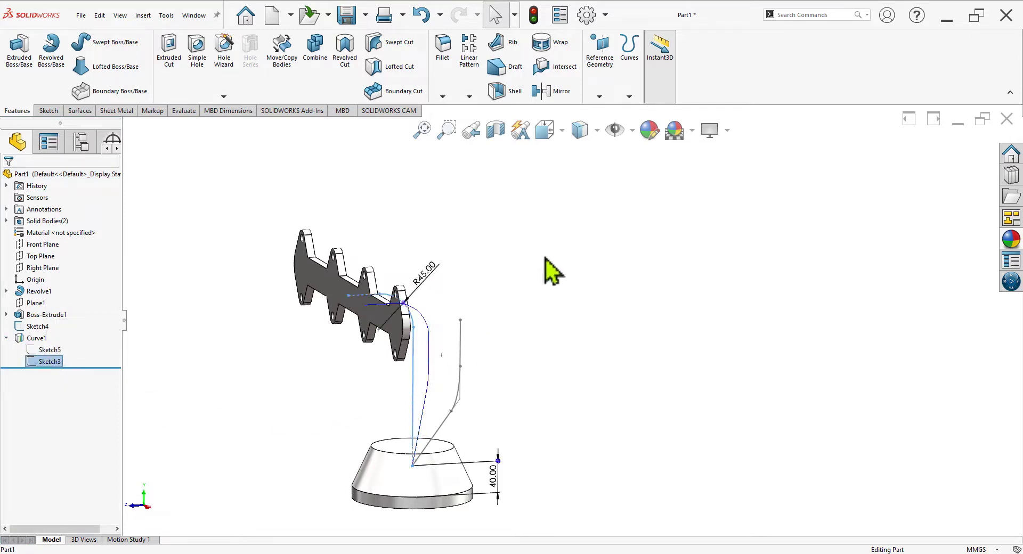
{"action": "left_click", "coordinate": [552, 272]}
{"action": "left_click", "coordinate": [599, 96]}
{"action": "left_click", "coordinate": [630, 97]}
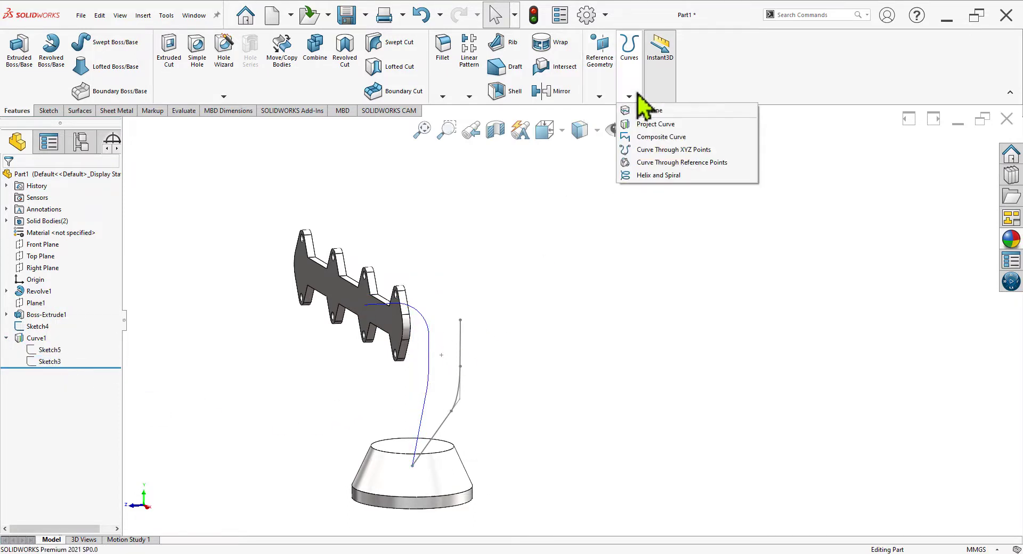
{"action": "left_click", "coordinate": [648, 124]}
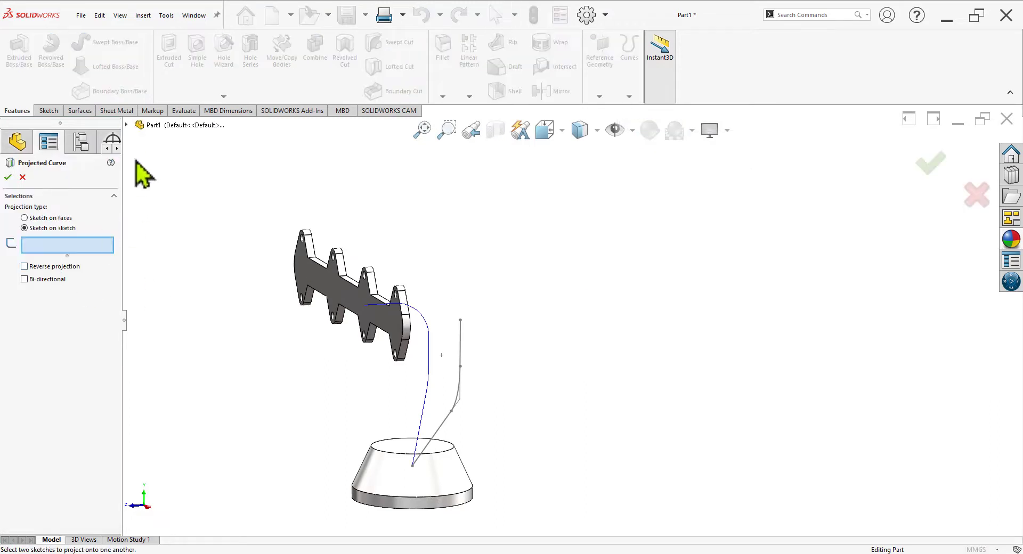
{"action": "left_click", "coordinate": [127, 126]}
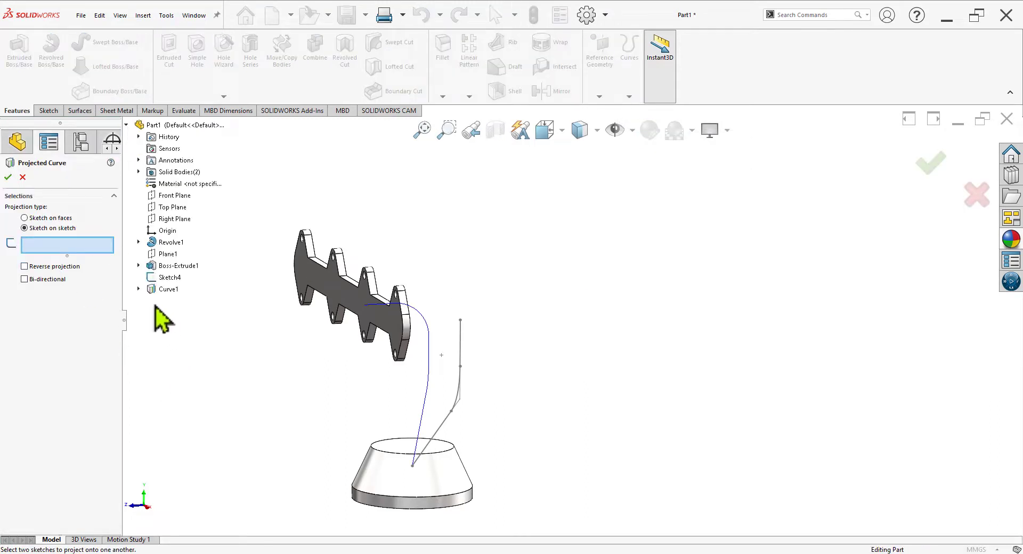
{"action": "left_click", "coordinate": [178, 279]}
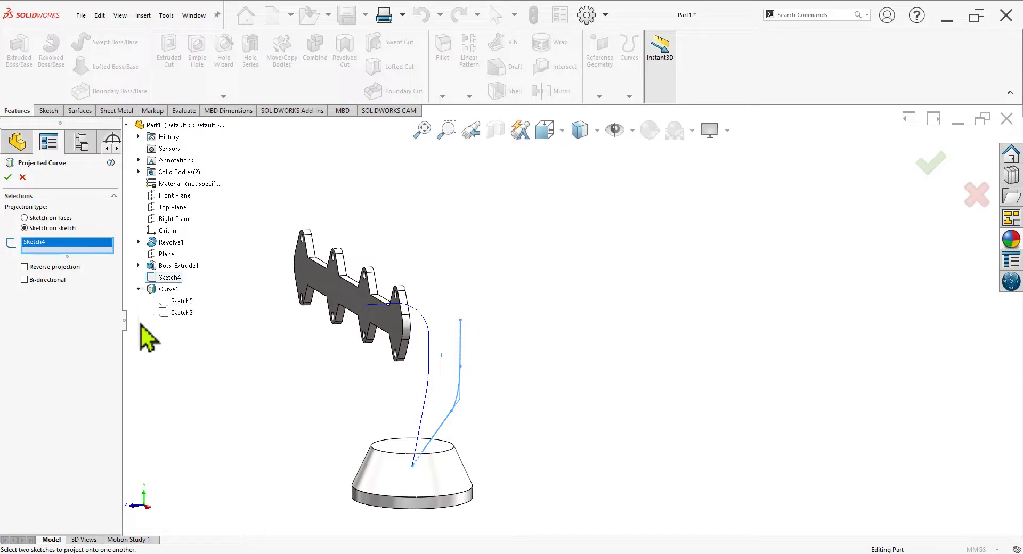
{"action": "left_click", "coordinate": [181, 314]}
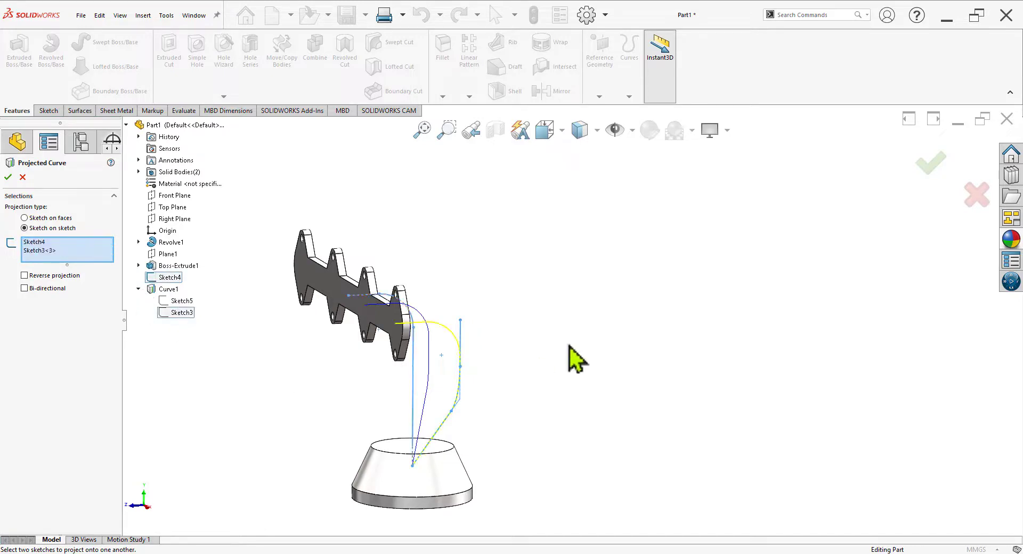
{"action": "mouse_move", "coordinate": [569, 348]}
{"action": "middle_mouse_down"}
{"action": "mouse_move", "coordinate": [633, 308]}
{"action": "mouse_move", "coordinate": [615, 335]}
{"action": "middle_mouse_up"}
{"action": "mouse_move", "coordinate": [605, 351]}
{"action": "middle_mouse_down"}
{"action": "mouse_move", "coordinate": [593, 359]}
{"action": "mouse_move", "coordinate": [599, 384]}
{"action": "mouse_move", "coordinate": [623, 370]}
{"action": "mouse_move", "coordinate": [530, 411]}
{"action": "mouse_move", "coordinate": [423, 392]}
{"action": "mouse_move", "coordinate": [491, 410]}
{"action": "mouse_move", "coordinate": [364, 405]}
{"action": "middle_mouse_up"}
{"action": "scroll", "coordinate": [573, 354], "scroll_direction": "down", "scroll_amount": 2}
{"action": "left_click", "coordinate": [8, 179]}
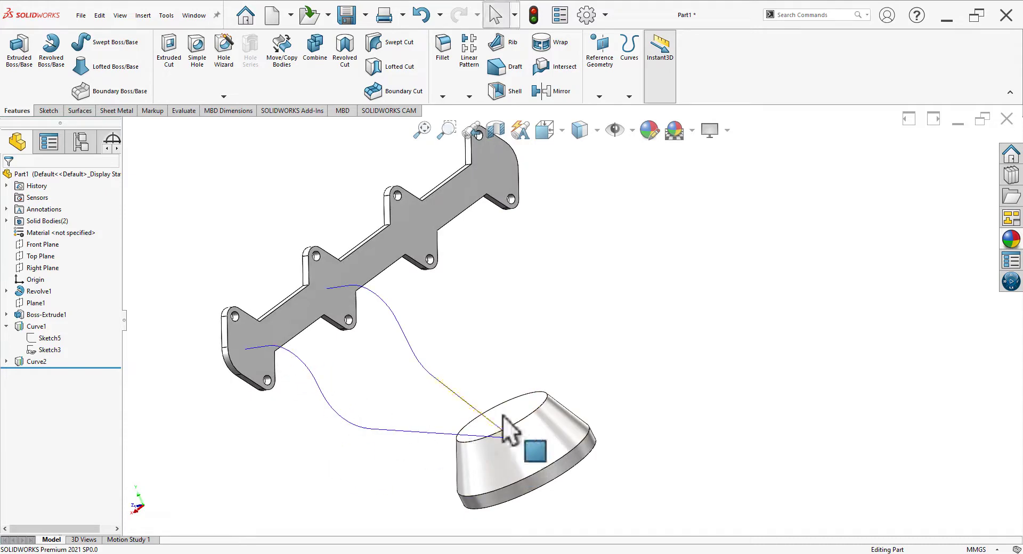
Sweep a 40 mm diameter circular profile along the outer projected curve to form the outer pipe
{"action": "middle_click_drag", "start_coordinate": [503, 417], "coordinate": [392, 361]}
{"action": "middle_click_drag", "start_coordinate": [443, 426], "coordinate": [591, 365]}
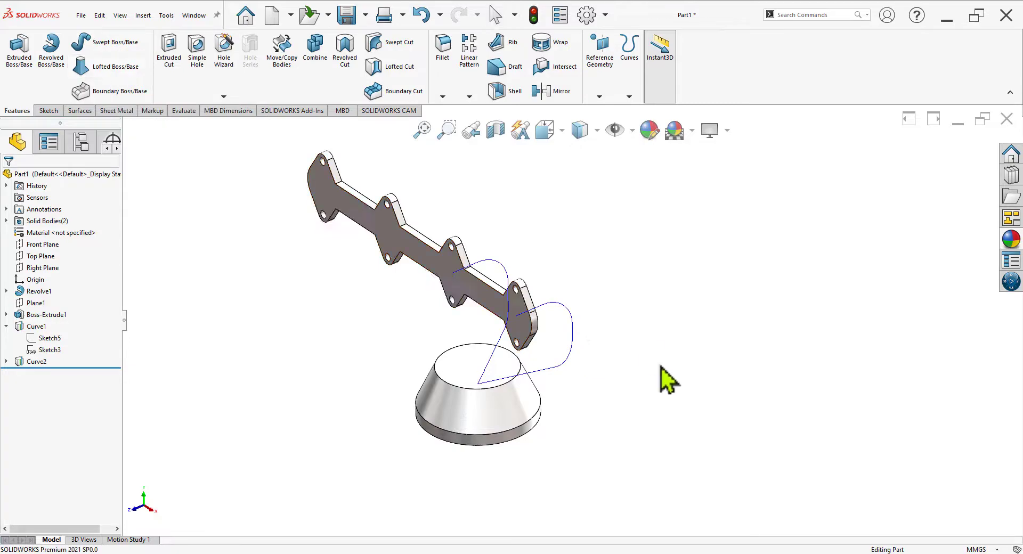
{"action": "scroll", "coordinate": [613, 309], "scroll_direction": "down", "scroll_amount": 2}
{"action": "key", "text": "alt+Tab"}
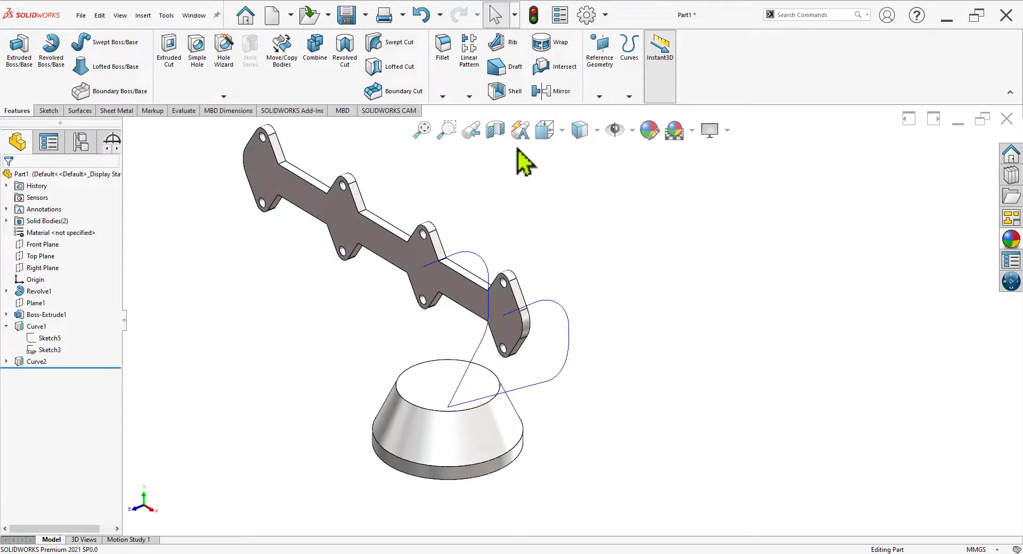
{"action": "left_click", "coordinate": [118, 42]}
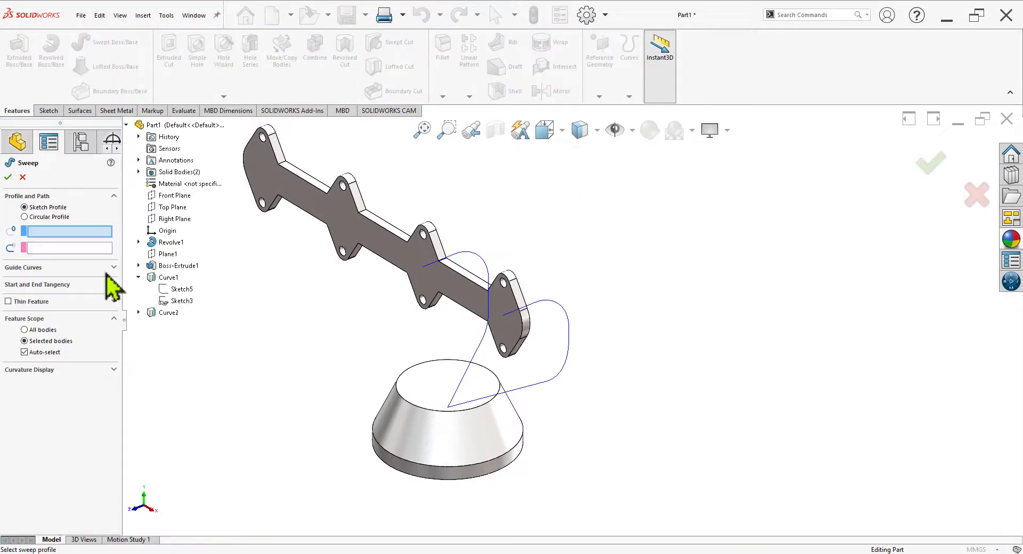
{"action": "left_click", "coordinate": [46, 218]}
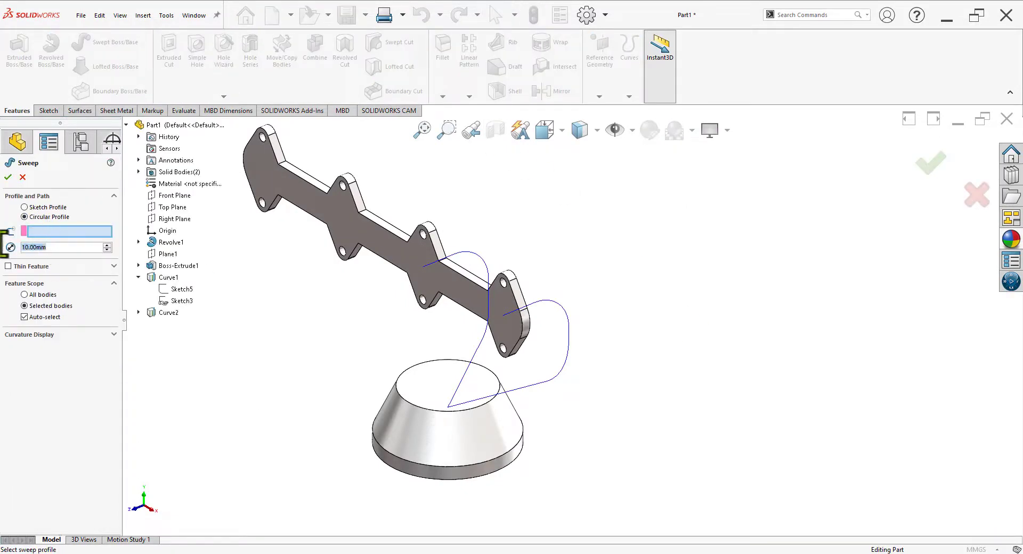
{"action": "key", "text": "Return"}
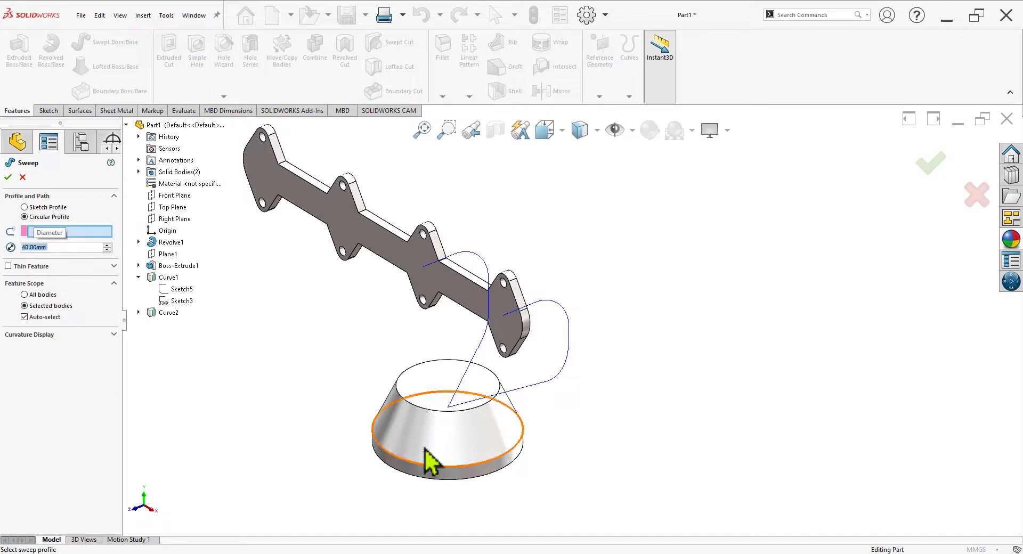
{"action": "left_click", "coordinate": [541, 385]}
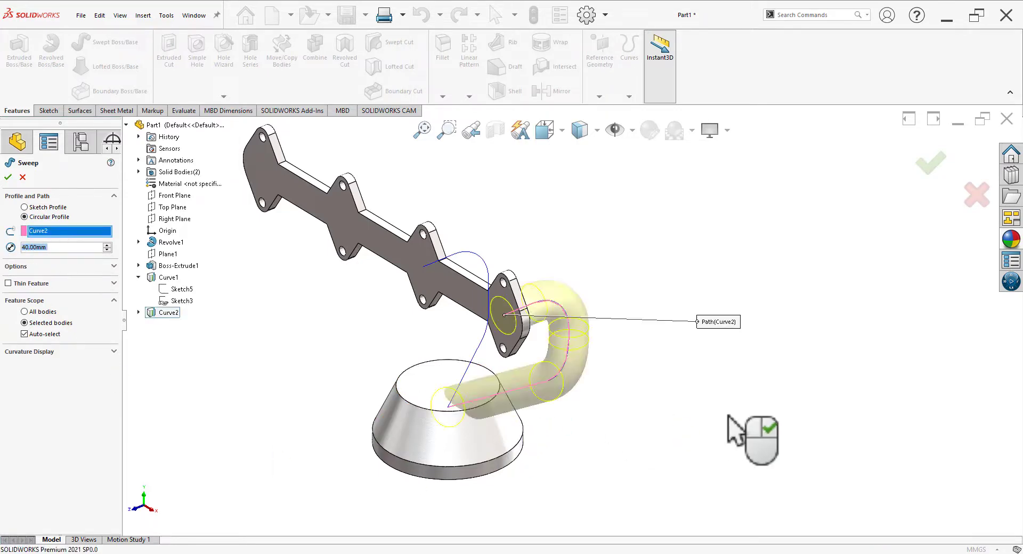
{"action": "left_click", "coordinate": [8, 177]}
{"action": "mouse_move", "coordinate": [618, 424]}
{"action": "middle_mouse_down"}
{"action": "mouse_move", "coordinate": [562, 410]}
{"action": "mouse_move", "coordinate": [498, 429]}
{"action": "mouse_move", "coordinate": [501, 518]}
{"action": "mouse_move", "coordinate": [514, 442]}
{"action": "mouse_move", "coordinate": [560, 413]}
{"action": "mouse_move", "coordinate": [608, 433]}
{"action": "middle_mouse_up"}
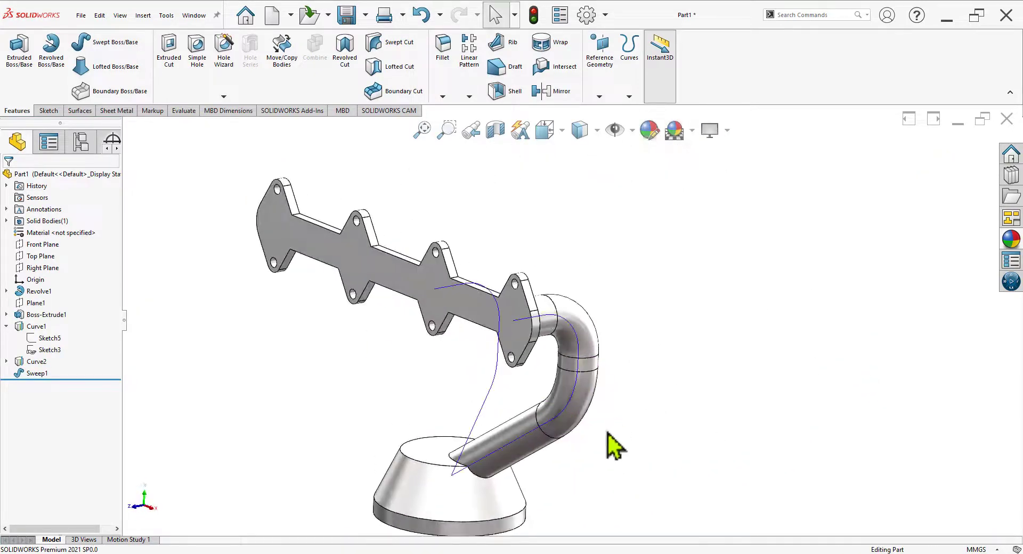
{"action": "scroll", "coordinate": [615, 446], "scroll_direction": "up", "scroll_amount": 3}
{"action": "left_click", "coordinate": [629, 96]}
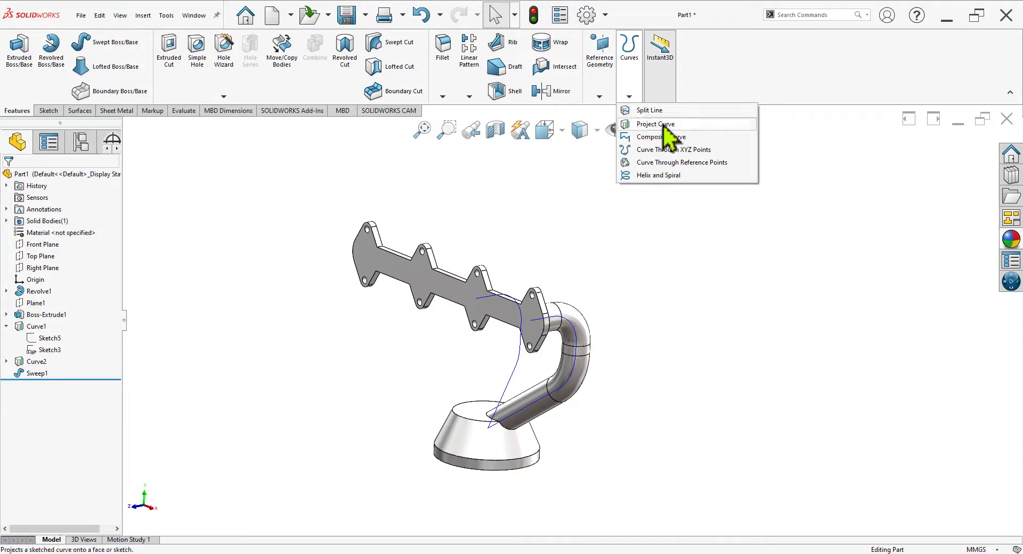
{"action": "left_click", "coordinate": [590, 448]}
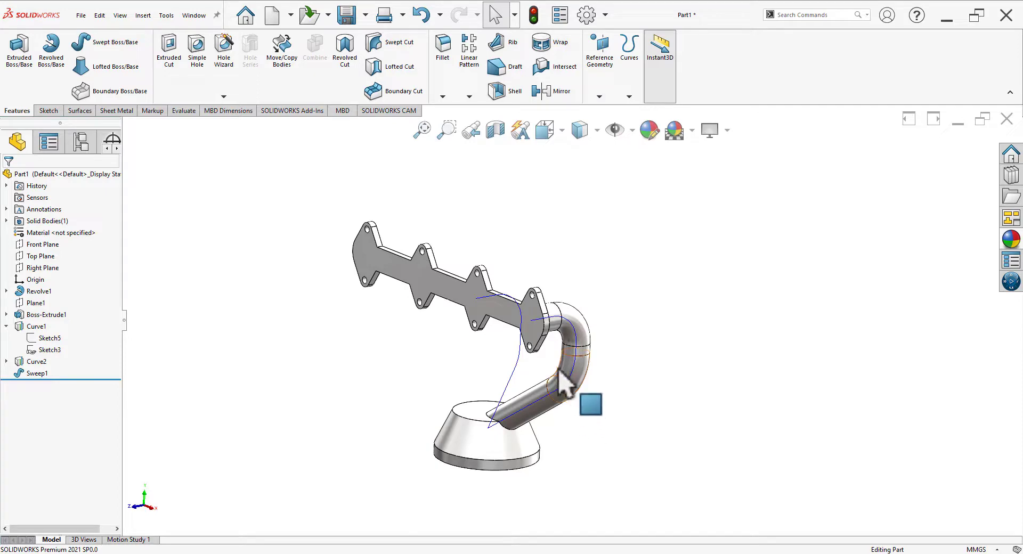
{"action": "scroll", "coordinate": [498, 343], "scroll_direction": "down", "scroll_amount": 2}
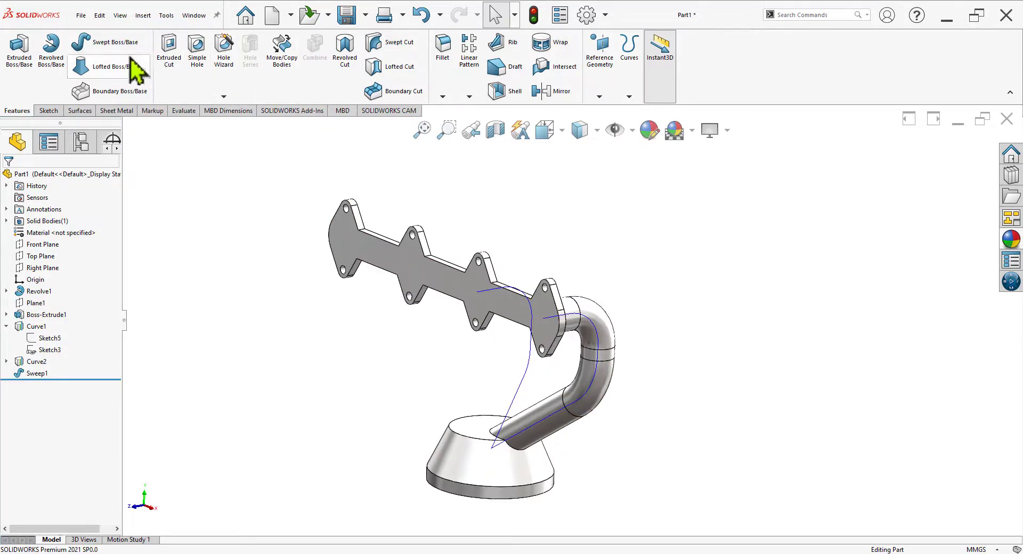
Sweep a solid circular profile of 40 mm diameter along Curve1 to form the second pipe
{"action": "left_click", "coordinate": [113, 46]}
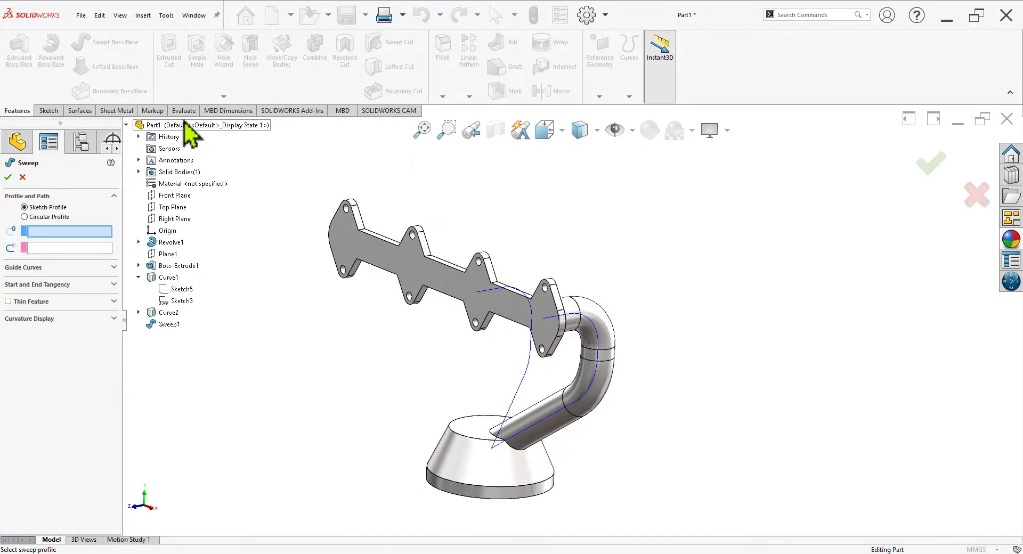
{"action": "left_click", "coordinate": [32, 217]}
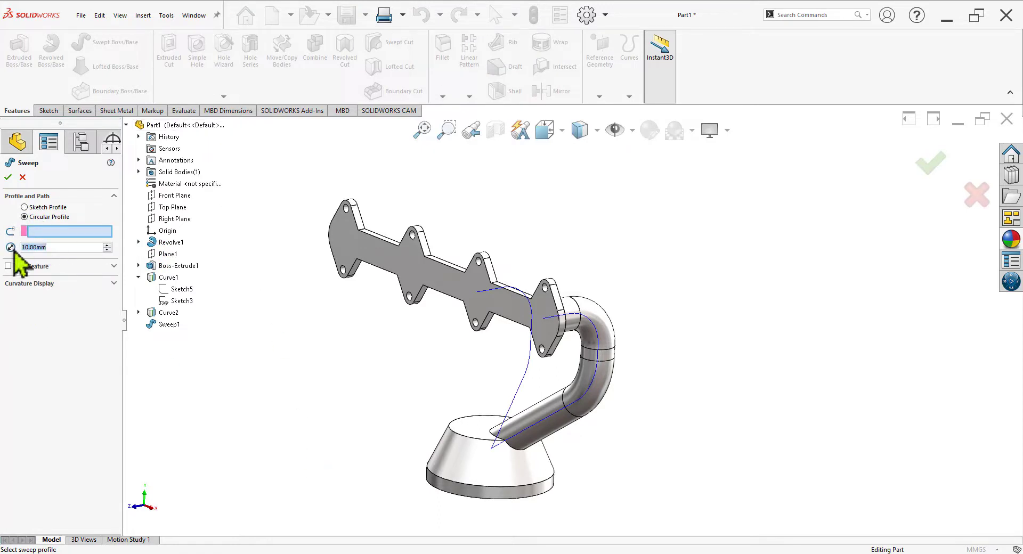
{"action": "type", "text": "40"}
{"action": "key", "text": "Return"}
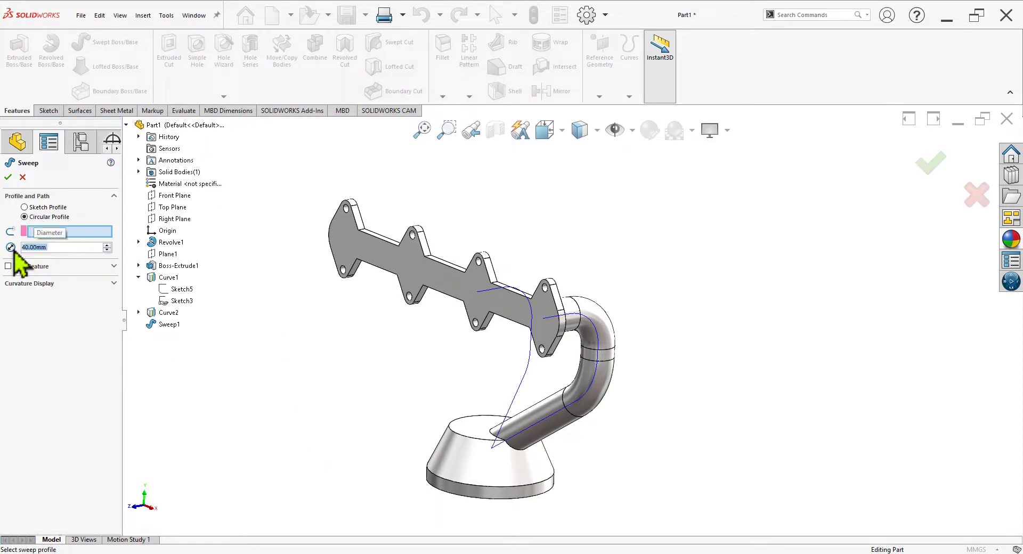
{"action": "left_click", "coordinate": [523, 380]}
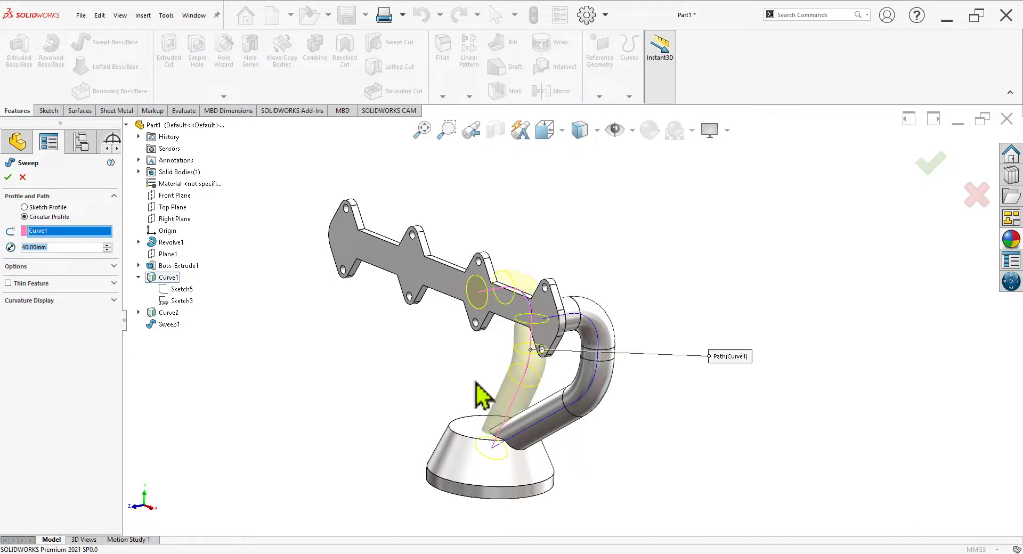
{"action": "left_click", "coordinate": [8, 177]}
Mirror the two swept pipes, Sweep1 and Sweep2, about the Right Plane
{"action": "middle_click_drag", "start_coordinate": [648, 319], "coordinate": [650, 424]}
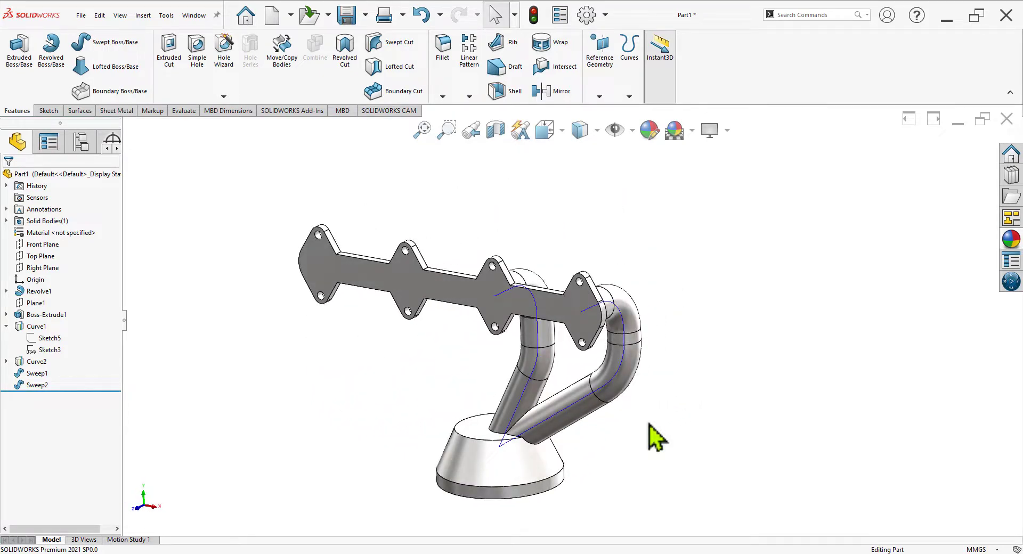
{"action": "scroll", "coordinate": [456, 335], "scroll_direction": "down", "scroll_amount": 1}
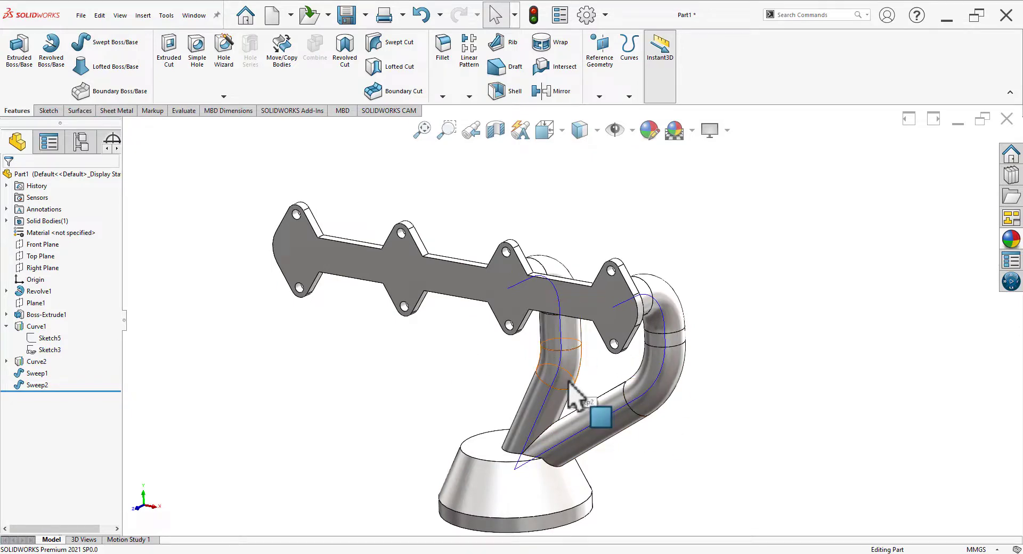
{"action": "left_click", "coordinate": [44, 374]}
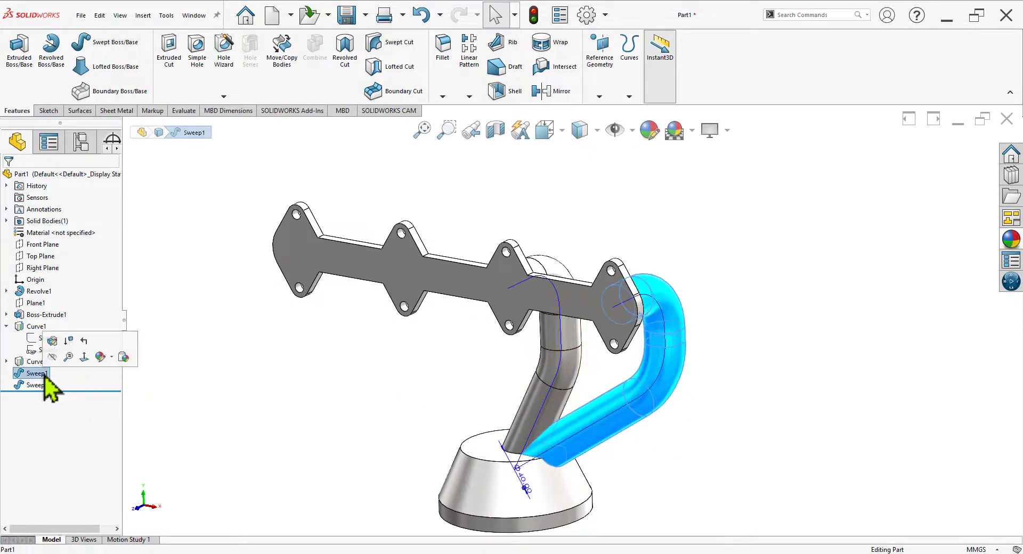
{"action": "left_click", "coordinate": [44, 385], "text": "ctrl"}
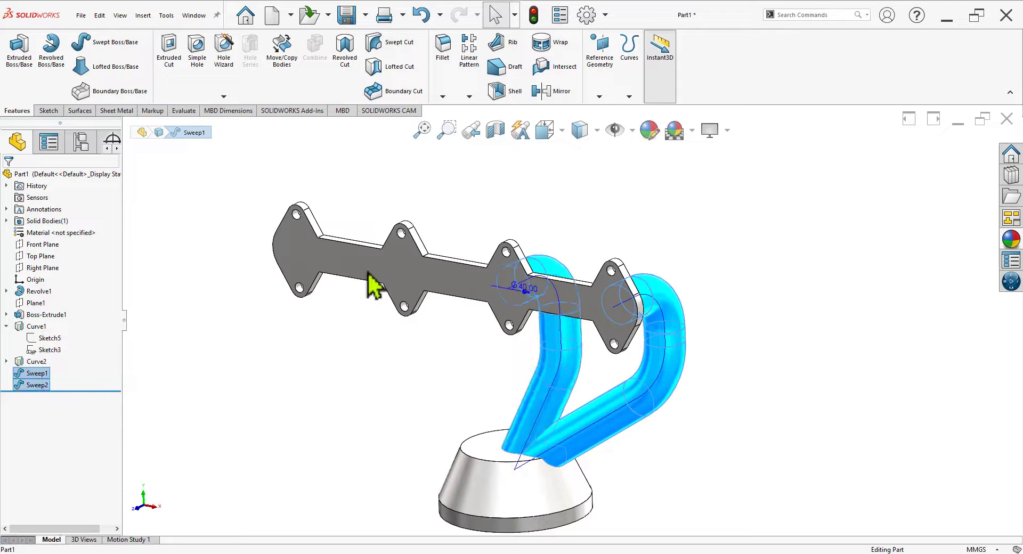
{"action": "left_click", "coordinate": [469, 97]}
{"action": "left_click", "coordinate": [485, 136]}
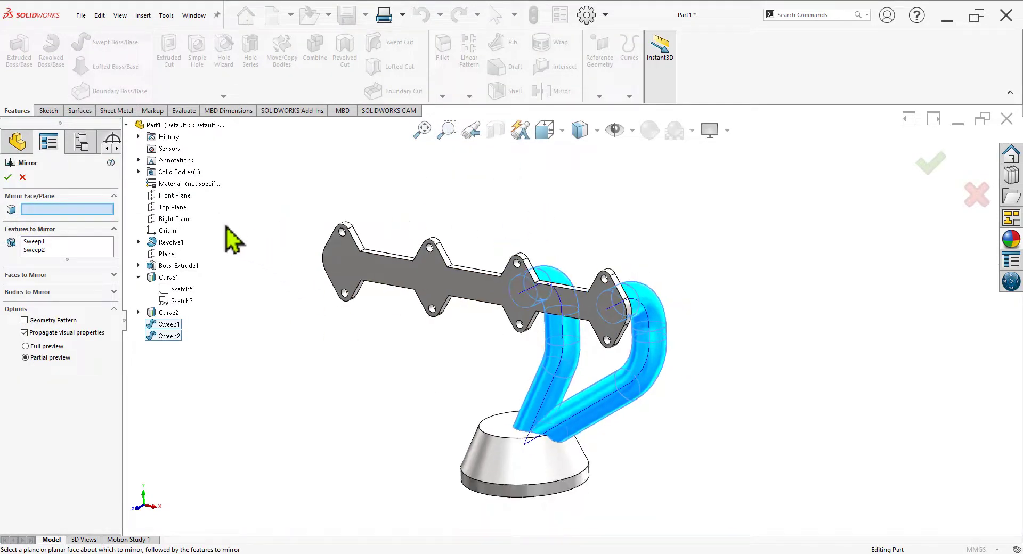
{"action": "left_click", "coordinate": [175, 219]}
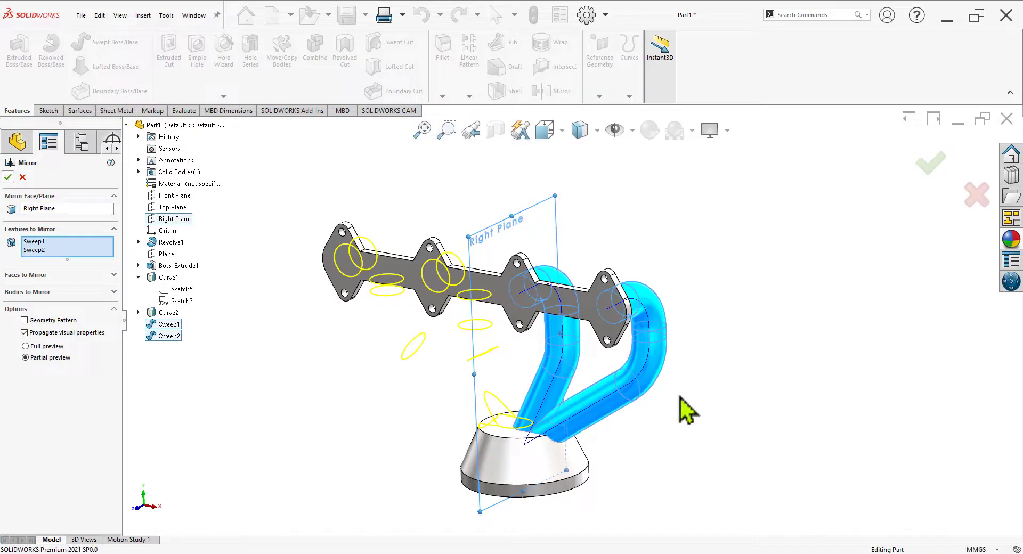
{"action": "key", "text": "Return"}
Inspect the four pipes from all around and check the base section in the Exhaust Manifold.jpg drawing
{"action": "mouse_move", "coordinate": [659, 436]}
{"action": "middle_mouse_down"}
{"action": "mouse_move", "coordinate": [734, 399]}
{"action": "mouse_move", "coordinate": [487, 480]}
{"action": "mouse_move", "coordinate": [472, 532]}
{"action": "mouse_move", "coordinate": [420, 360]}
{"action": "middle_mouse_up"}
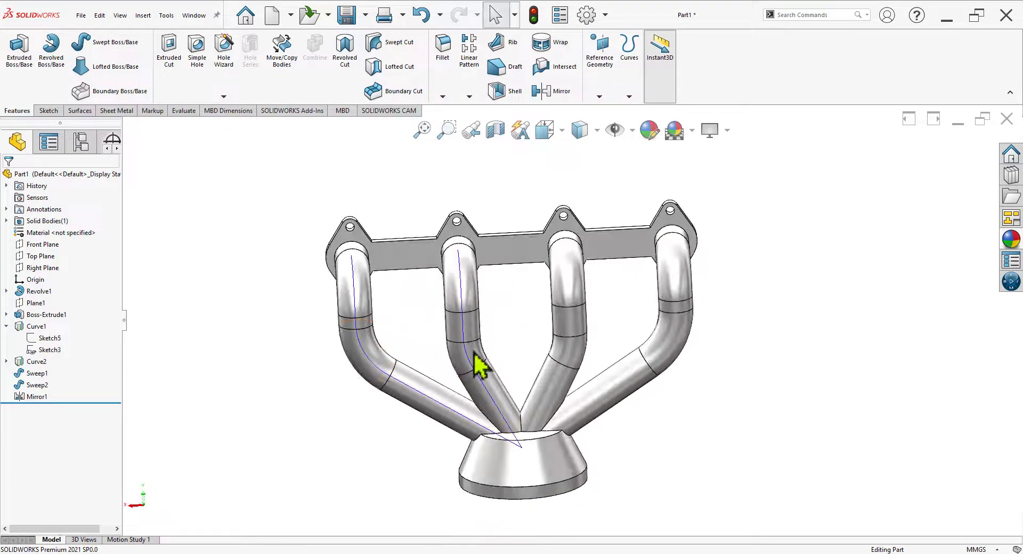
{"action": "mouse_move", "coordinate": [666, 392]}
{"action": "middle_mouse_down"}
{"action": "mouse_move", "coordinate": [691, 373]}
{"action": "mouse_move", "coordinate": [649, 410]}
{"action": "mouse_move", "coordinate": [653, 395]}
{"action": "middle_mouse_up"}
{"action": "mouse_move", "coordinate": [564, 423]}
{"action": "middle_mouse_down"}
{"action": "mouse_move", "coordinate": [554, 416]}
{"action": "mouse_move", "coordinate": [705, 383]}
{"action": "mouse_move", "coordinate": [743, 429]}
{"action": "mouse_move", "coordinate": [664, 457]}
{"action": "mouse_move", "coordinate": [638, 365]}
{"action": "mouse_move", "coordinate": [626, 418]}
{"action": "mouse_move", "coordinate": [658, 263]}
{"action": "mouse_move", "coordinate": [633, 388]}
{"action": "mouse_move", "coordinate": [582, 484]}
{"action": "middle_mouse_up"}
{"action": "middle_click_drag", "start_coordinate": [592, 389], "coordinate": [586, 320]}
{"action": "key", "text": "alt+Tab"}
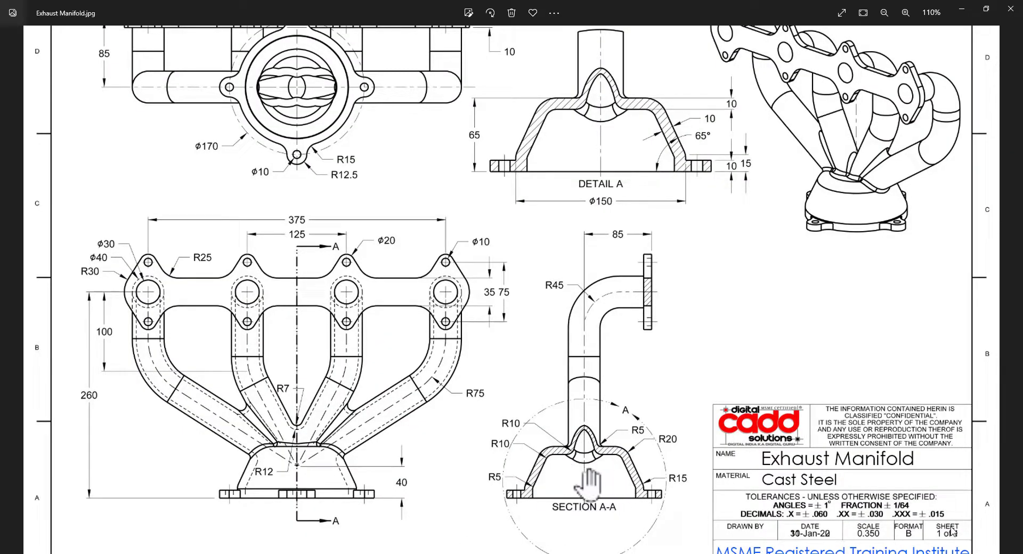
{"action": "key", "text": "alt+Tab"}
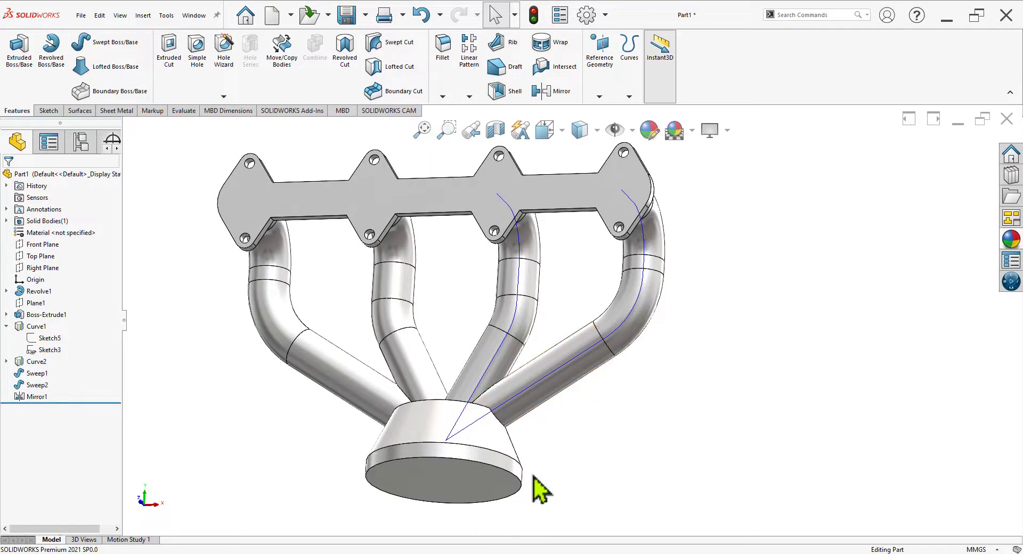
Start a sketch on the Front Plane and draw an infinite vertical construction line through the origin
{"action": "middle_click_drag", "start_coordinate": [535, 477], "coordinate": [507, 506]}
{"action": "left_click", "coordinate": [43, 245]}
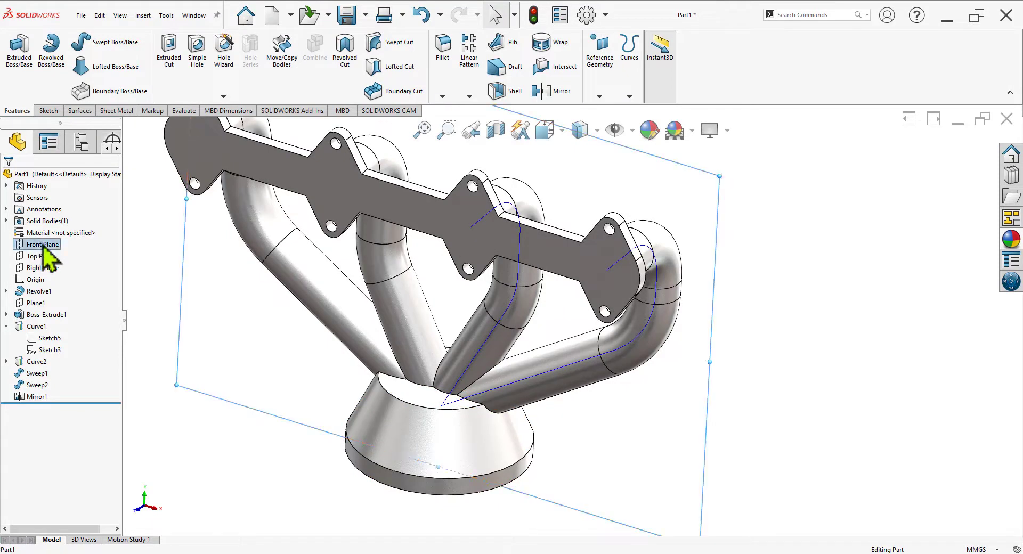
{"action": "left_click", "coordinate": [55, 233]}
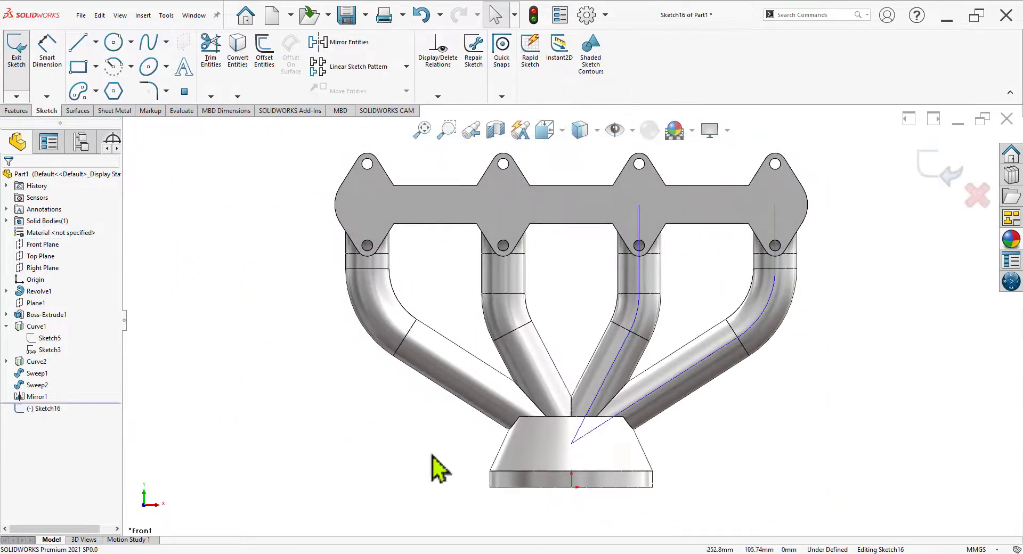
{"action": "left_click", "coordinate": [95, 41]}
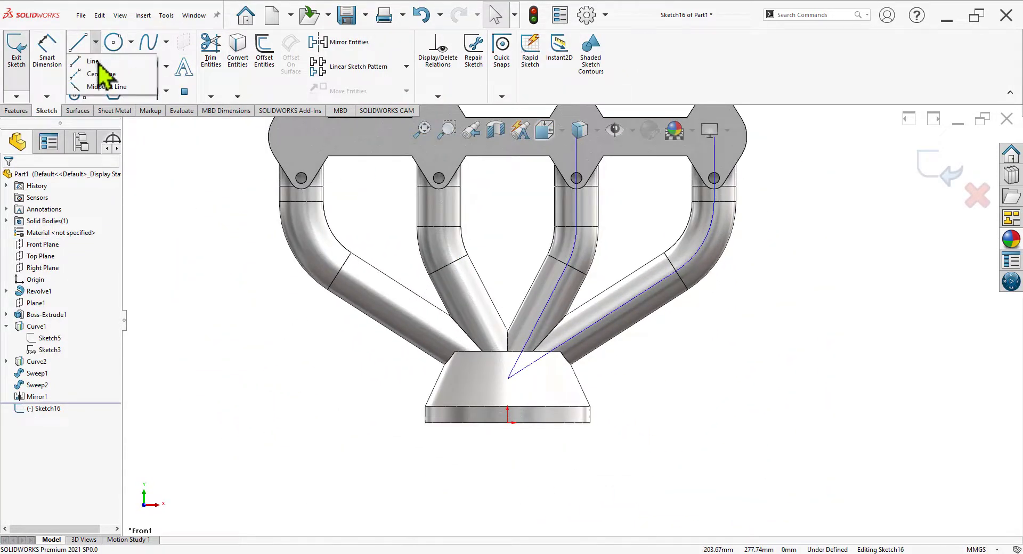
{"action": "left_click", "coordinate": [102, 82]}
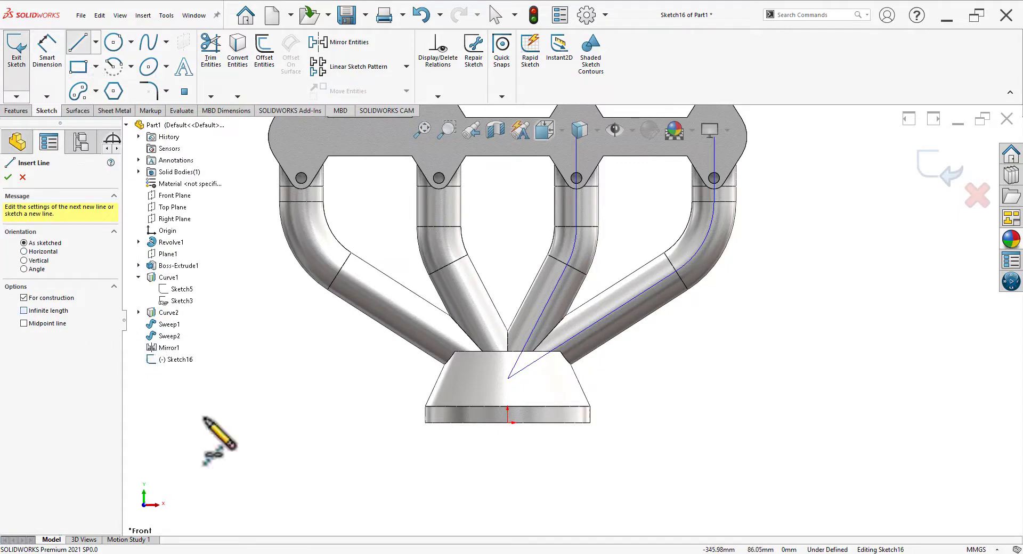
{"action": "left_click", "coordinate": [507, 423]}
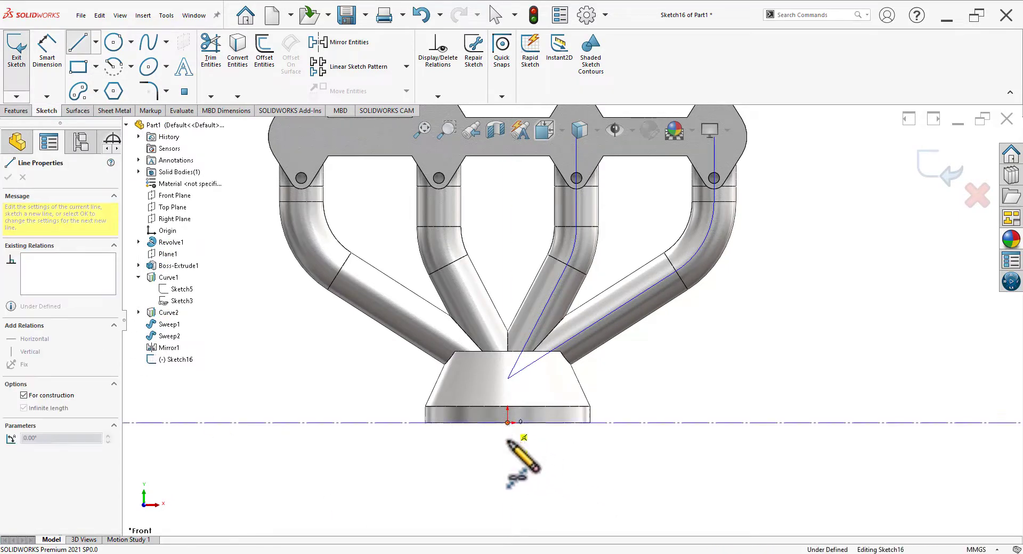
{"action": "left_click", "coordinate": [508, 452]}
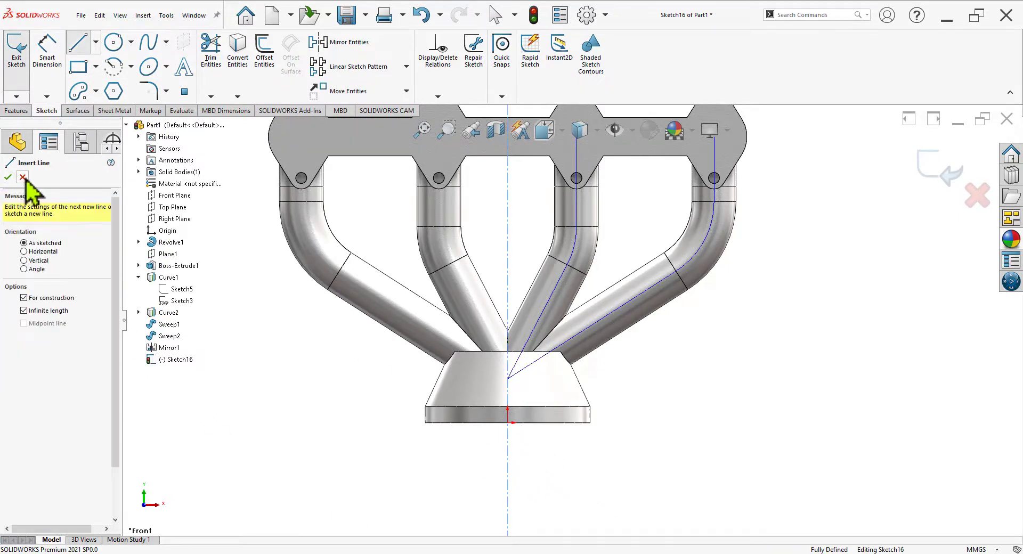
{"action": "left_click", "coordinate": [22, 178]}
Sketch a closed five-line half profile inside the base, about 53 mm wide and 53 mm high, with one corner on the origin
{"action": "scroll", "coordinate": [514, 290], "scroll_direction": "down", "scroll_amount": 3}
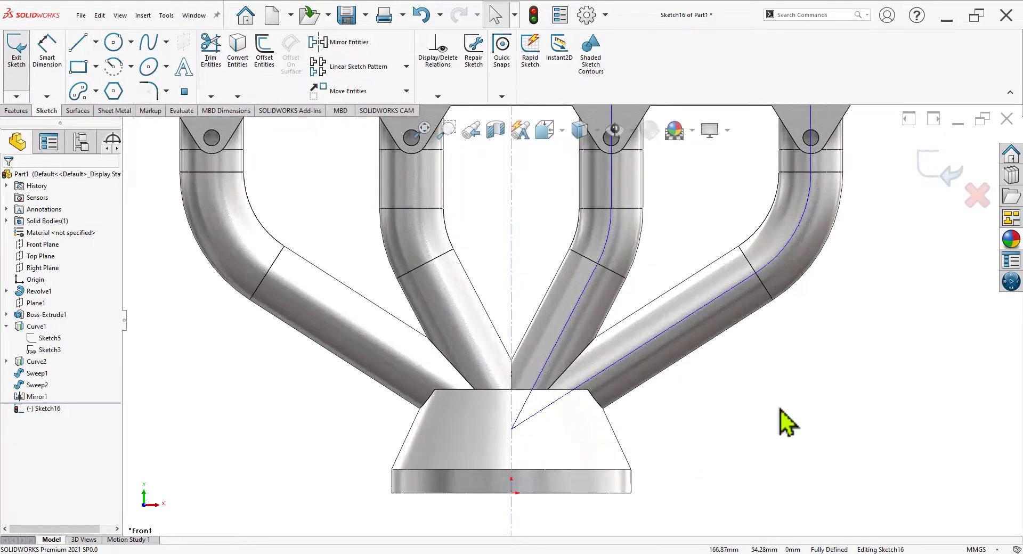
{"action": "scroll", "coordinate": [368, 460], "scroll_direction": "down", "scroll_amount": 2}
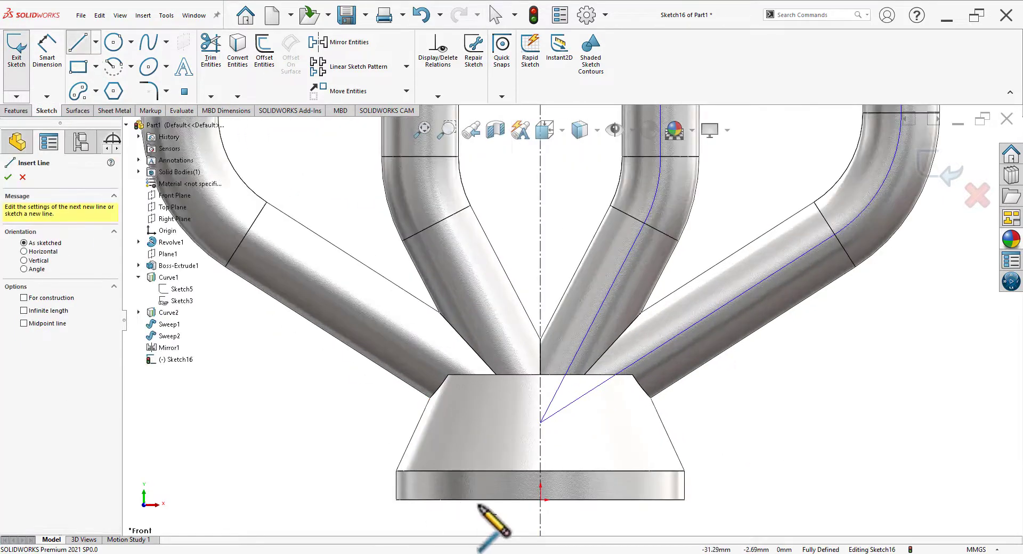
{"action": "left_click", "coordinate": [438, 499]}
{"action": "left_click", "coordinate": [438, 449]}
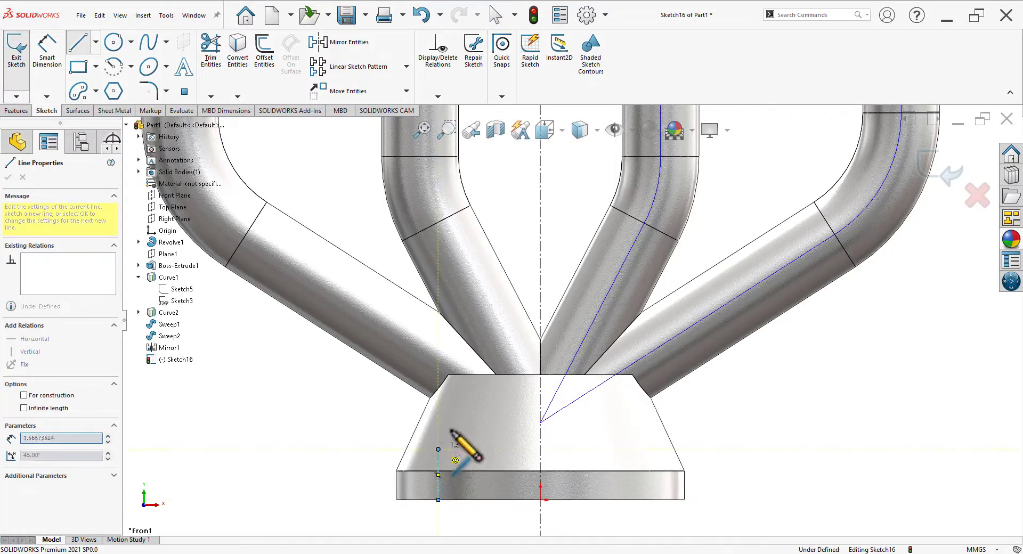
{"action": "left_click", "coordinate": [471, 397]}
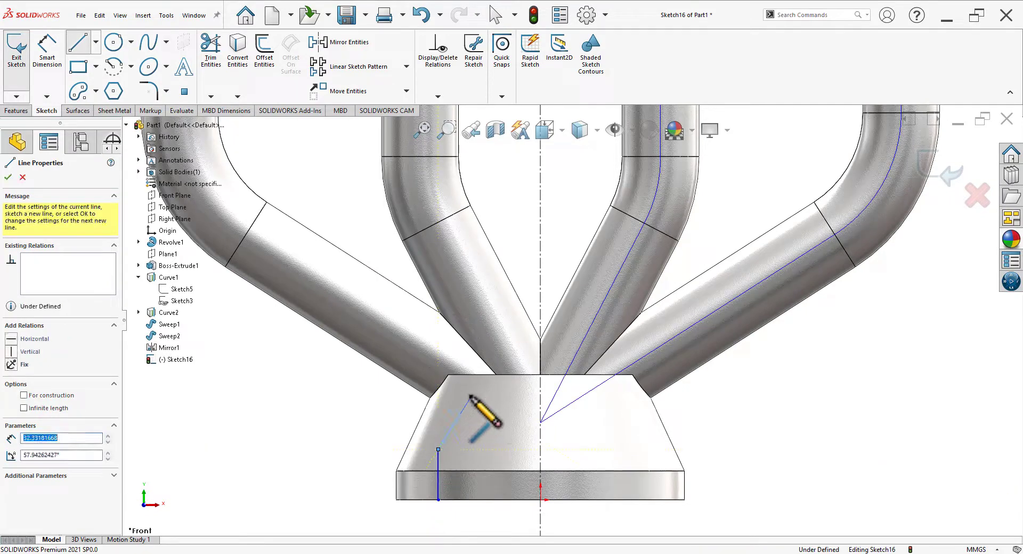
{"action": "left_click", "coordinate": [540, 396]}
{"action": "left_click", "coordinate": [540, 500]}
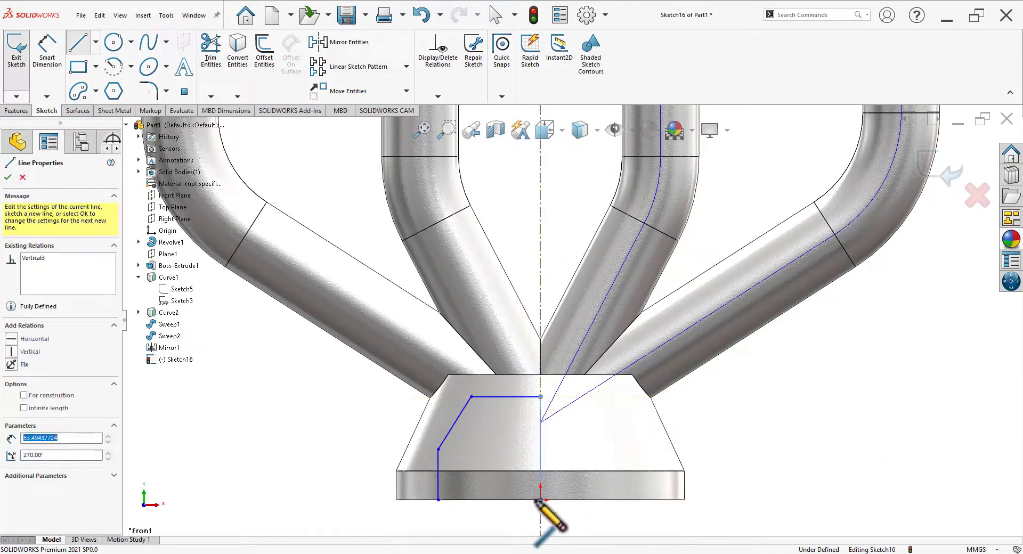
{"action": "left_click", "coordinate": [438, 500]}
{"action": "right_click", "coordinate": [314, 429]}
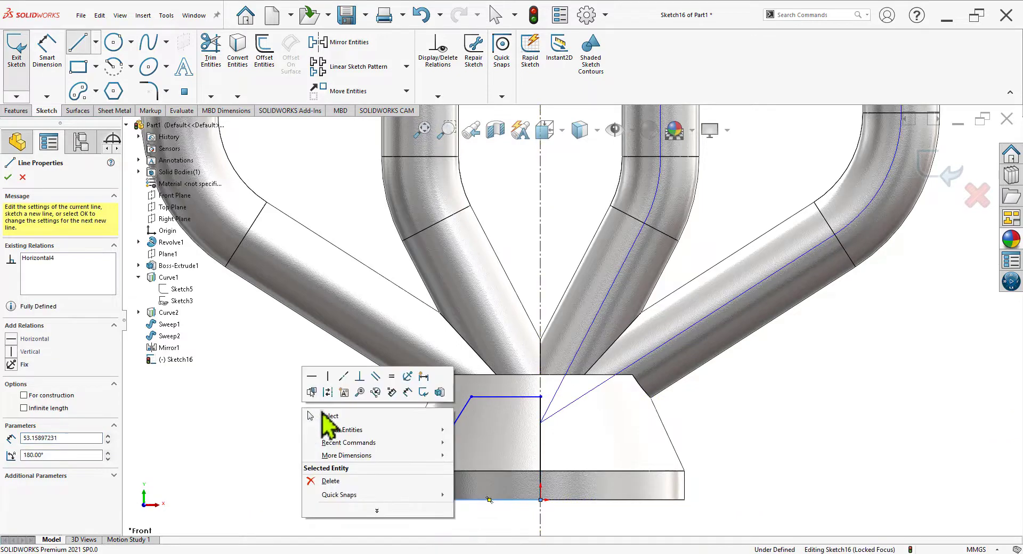
{"action": "left_click", "coordinate": [327, 426]}
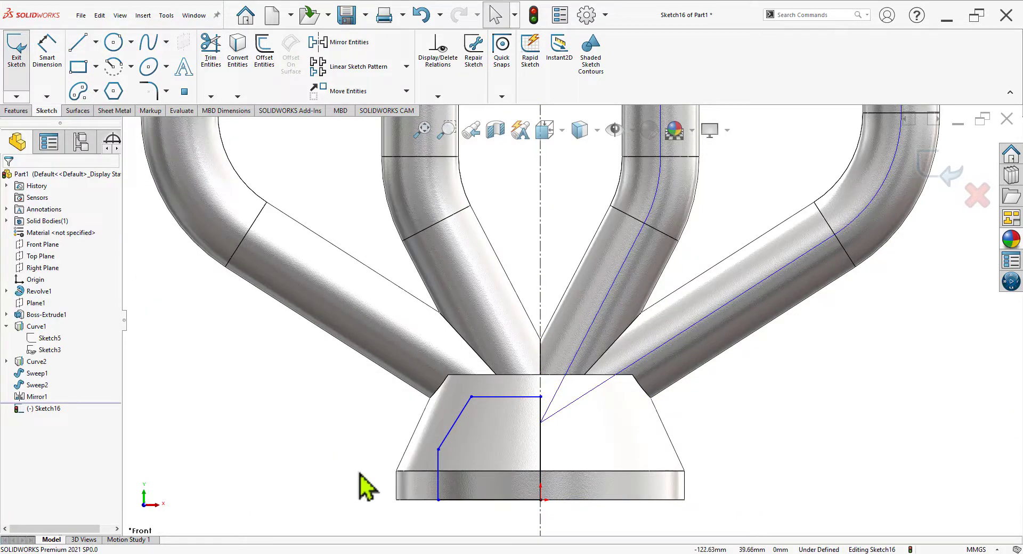
Make the profile's outer vertical, slanted and top lines parallel to the matching outer edges of the base
{"action": "left_click", "coordinate": [438, 485]}
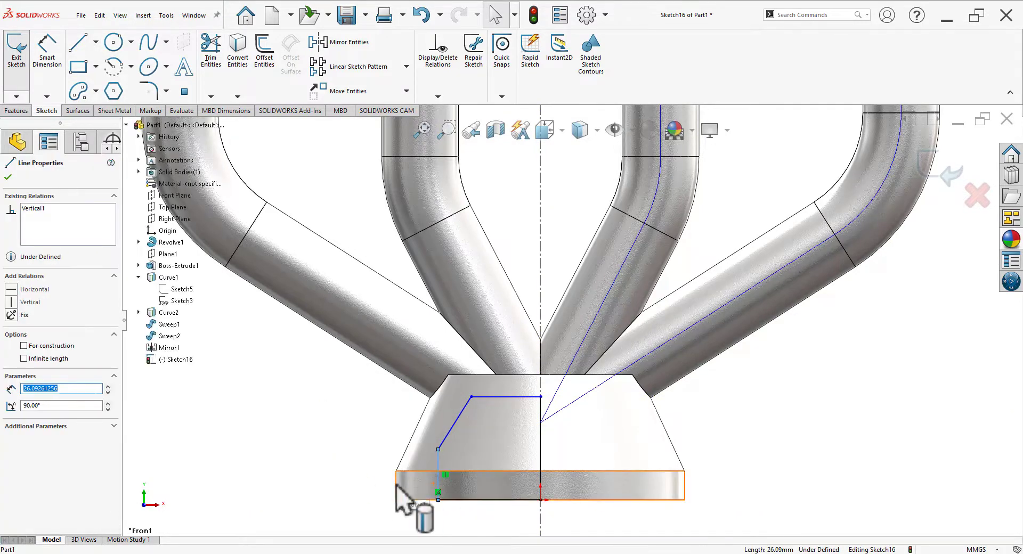
{"action": "left_click", "coordinate": [396, 485], "text": "ctrl"}
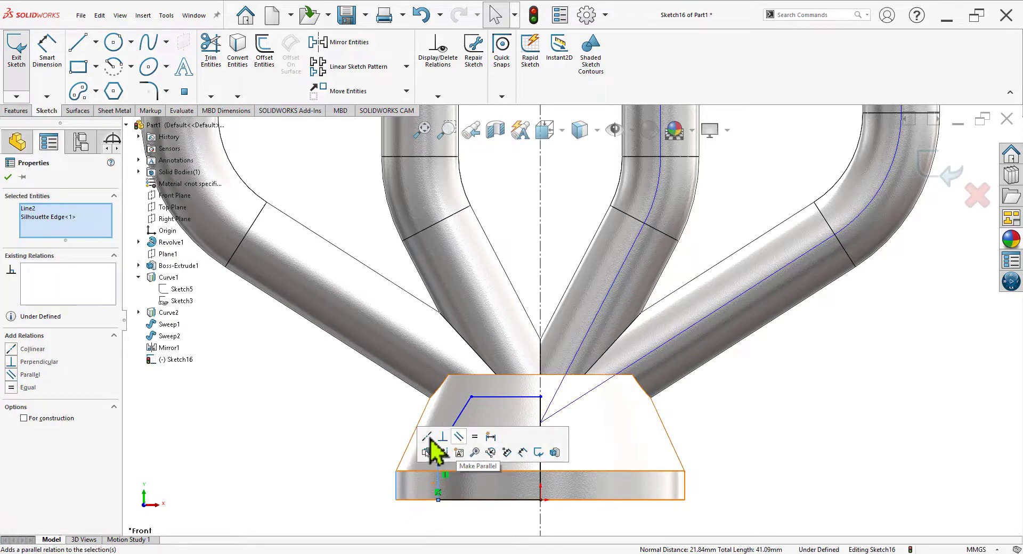
{"action": "left_click", "coordinate": [458, 437]}
{"action": "left_click", "coordinate": [426, 409]}
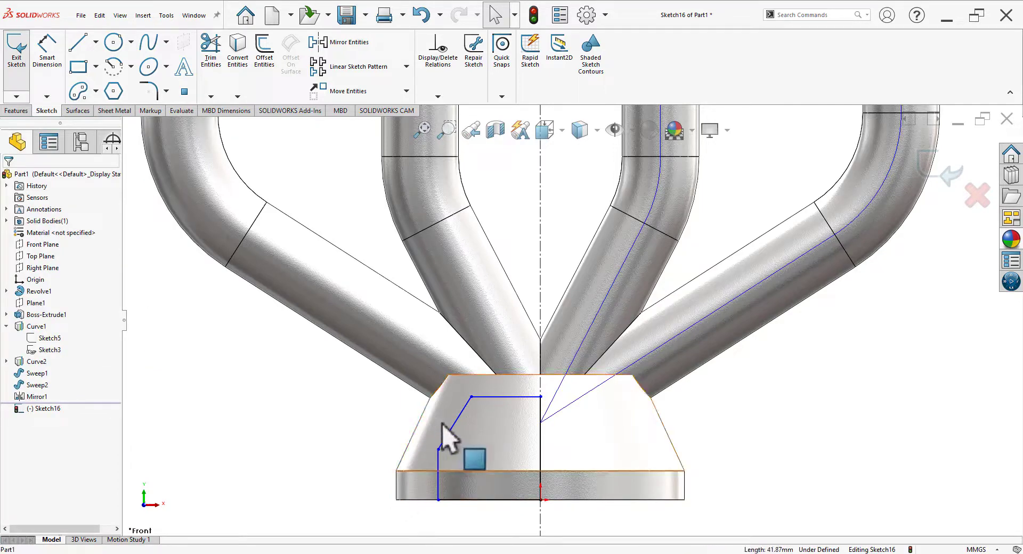
{"action": "left_click", "coordinate": [453, 426], "text": "ctrl"}
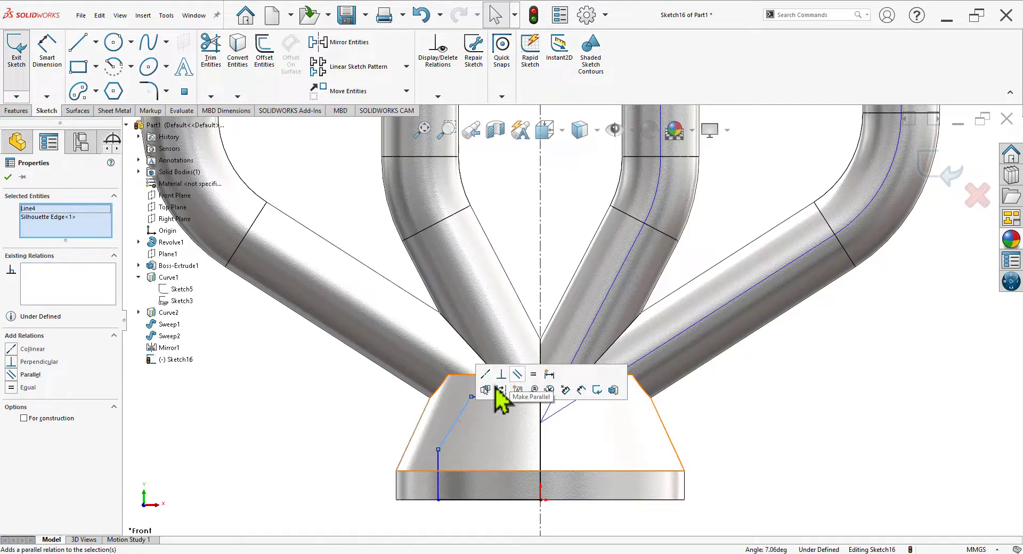
{"action": "left_click", "coordinate": [504, 375]}
{"action": "left_click", "coordinate": [487, 376]}
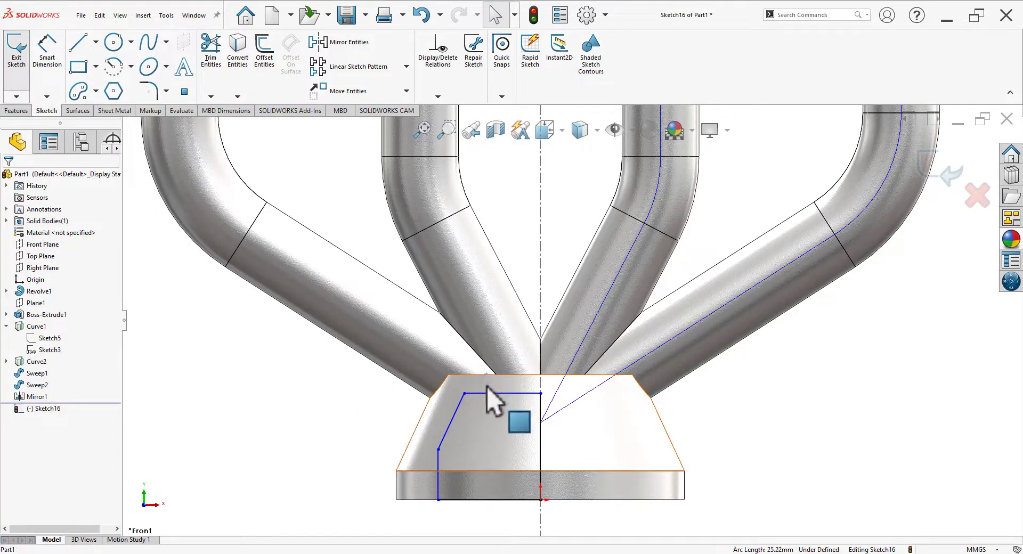
{"action": "left_click", "coordinate": [494, 394], "text": "ctrl"}
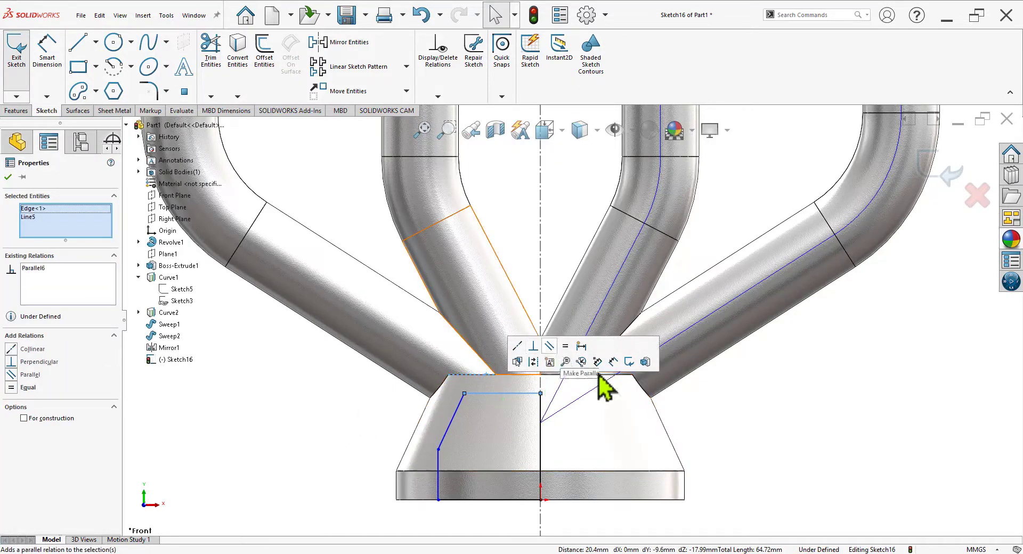
{"action": "left_click", "coordinate": [794, 385]}
Check the base wall thickness in the Exhaust Manifold.jpg drawing and dimension the profile's slanted line 10 mm from the base's slanted outer edge
{"action": "left_click", "coordinate": [52, 57]}
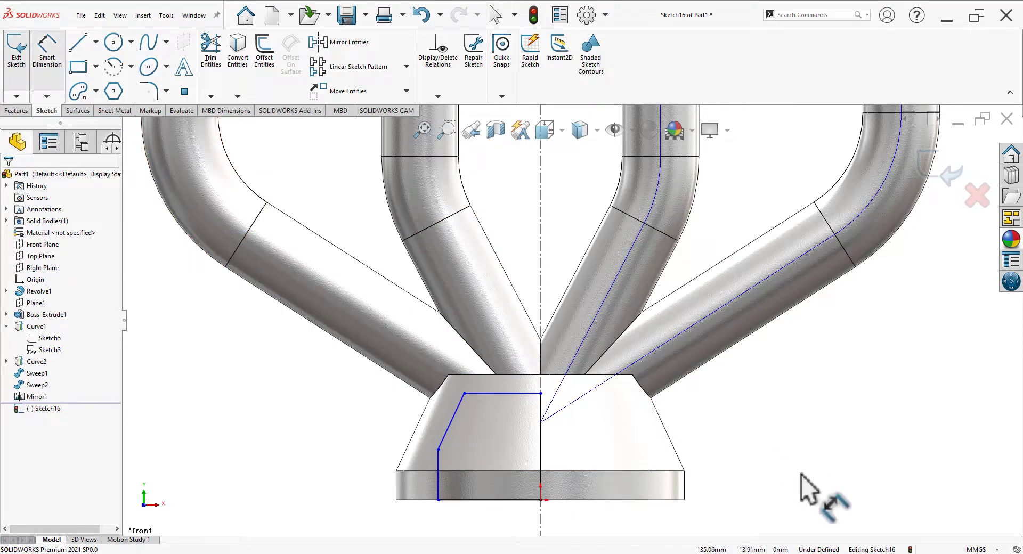
{"action": "key", "text": "alt+Tab"}
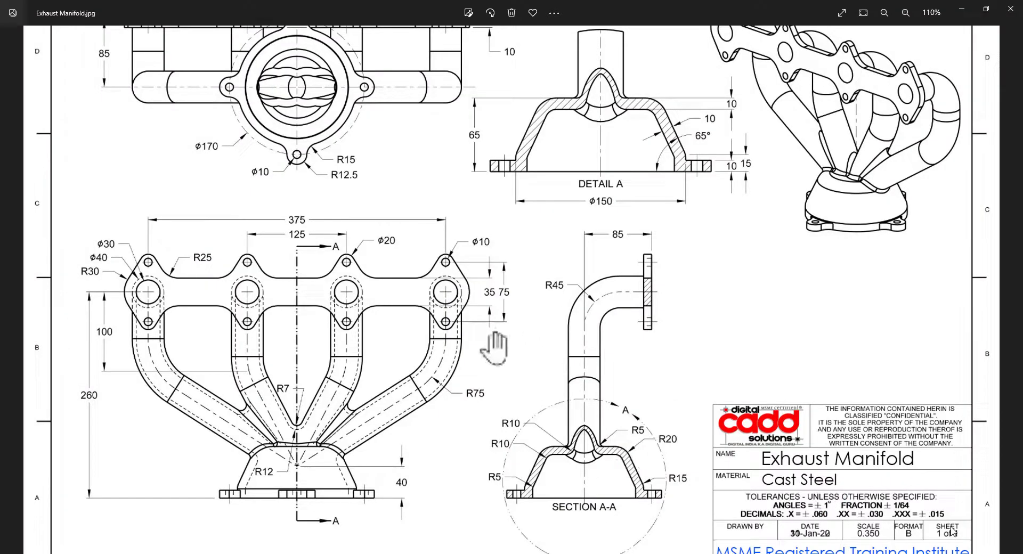
{"action": "left_click_drag", "start_coordinate": [322, 239], "coordinate": [309, 304]}
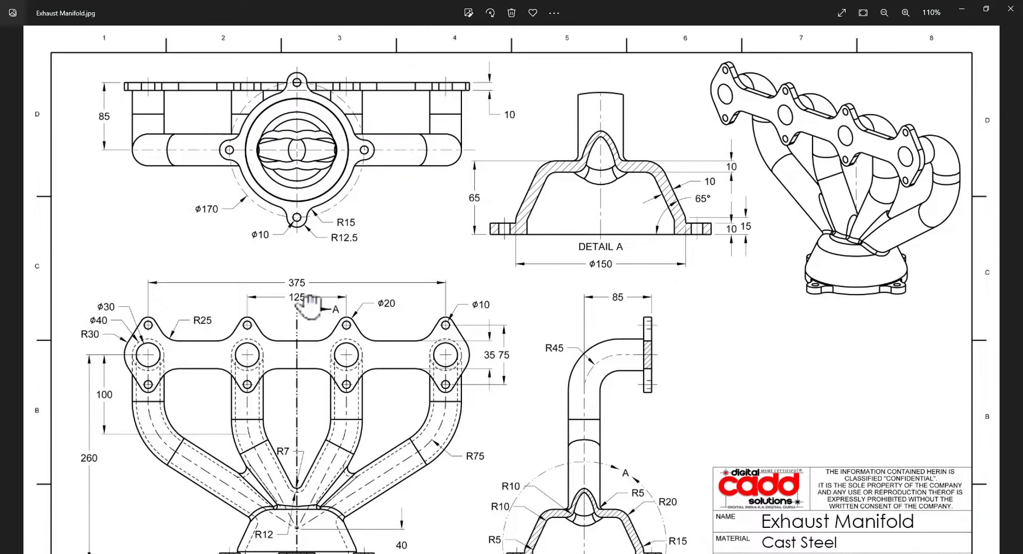
{"action": "scroll", "coordinate": [699, 216], "scroll_direction": "up", "scroll_amount": 3}
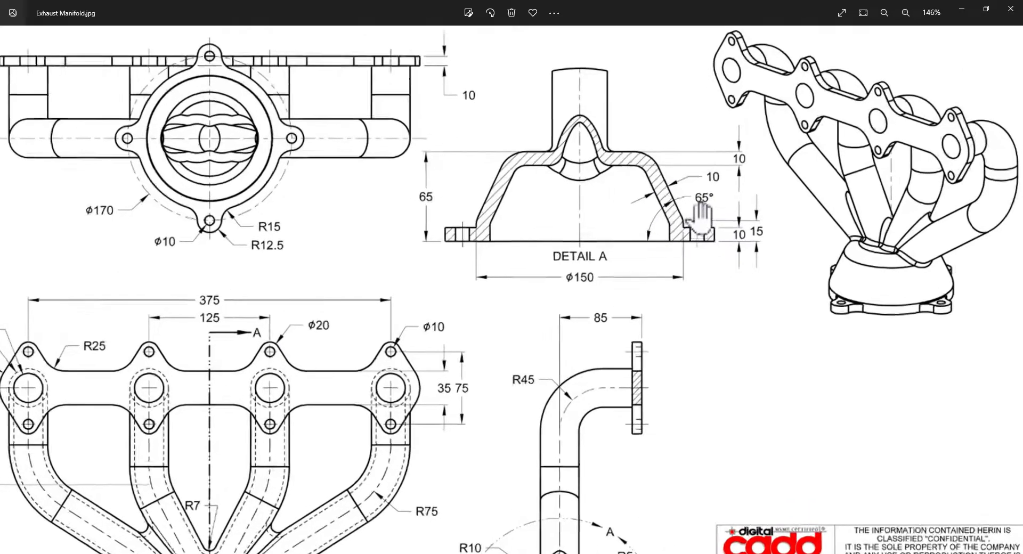
{"action": "key", "text": "alt+Tab"}
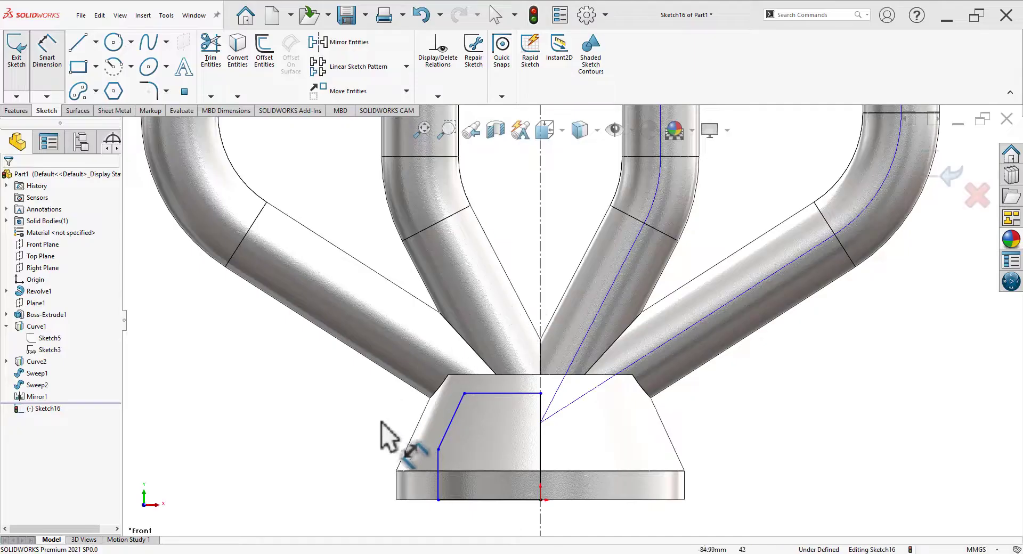
{"action": "left_click", "coordinate": [421, 420]}
{"action": "left_click", "coordinate": [449, 427]}
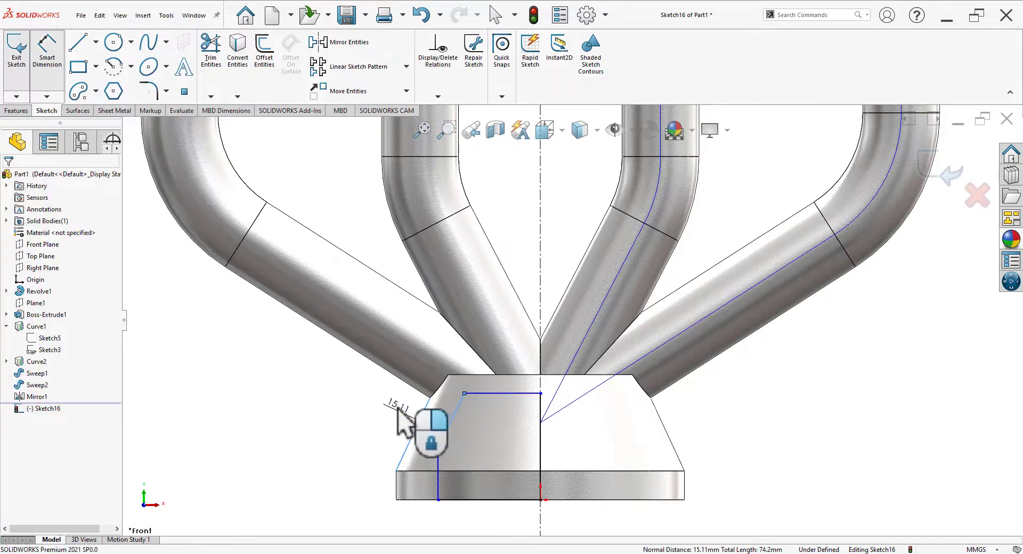
{"action": "left_click", "coordinate": [398, 409]}
{"action": "type", "text": "10"}
{"action": "key", "text": "Return"}
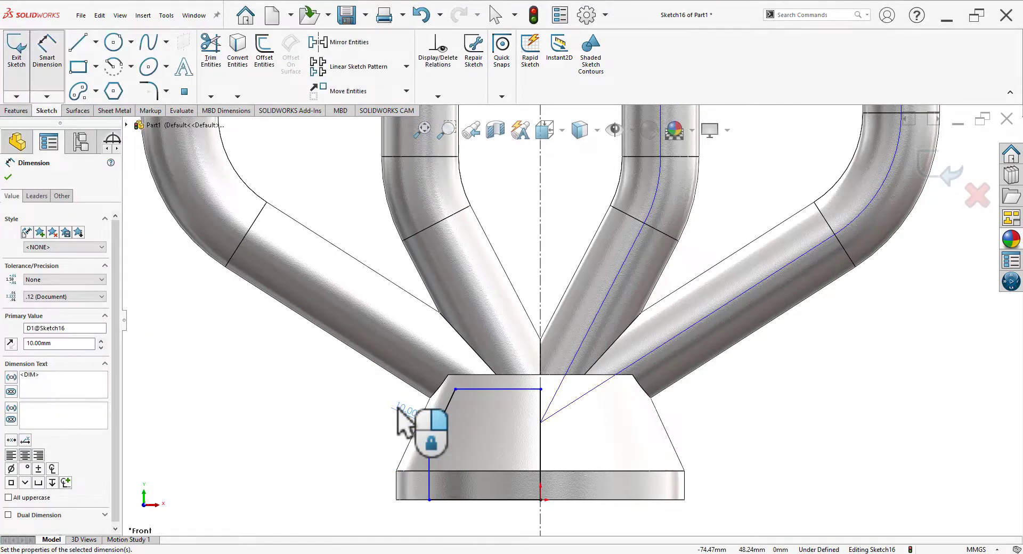
Dimension the profile's horizontal upper line 10 mm below the base's top edge, as given in the drawing
{"action": "key", "text": "alt+Tab"}
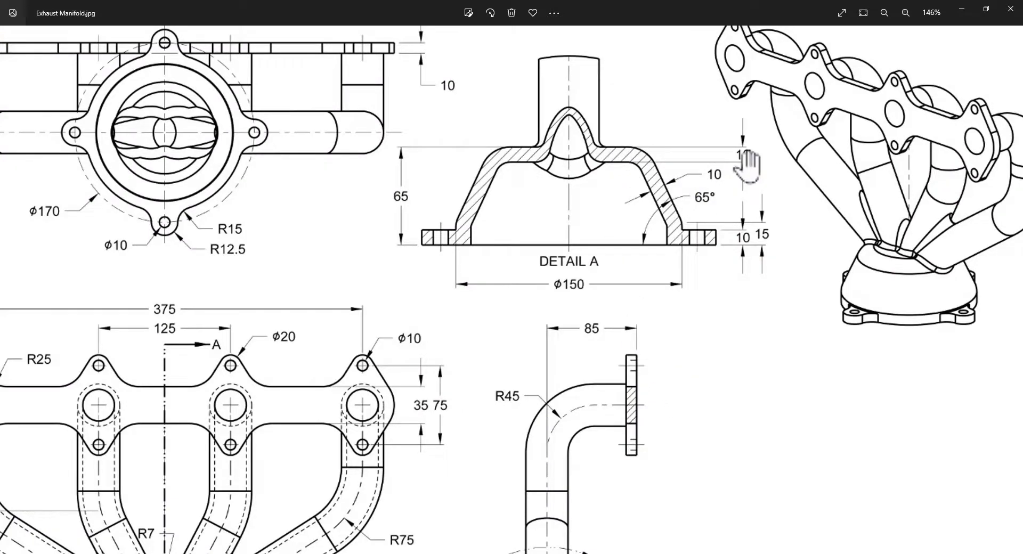
{"action": "key", "text": "alt+Tab"}
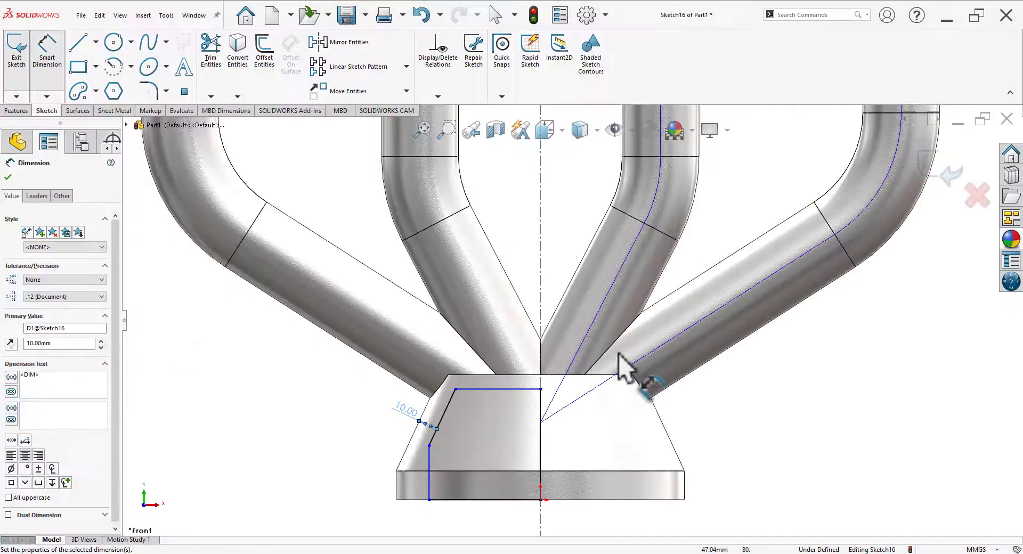
{"action": "left_click", "coordinate": [528, 389]}
{"action": "left_click", "coordinate": [480, 375]}
{"action": "left_click", "coordinate": [328, 359]}
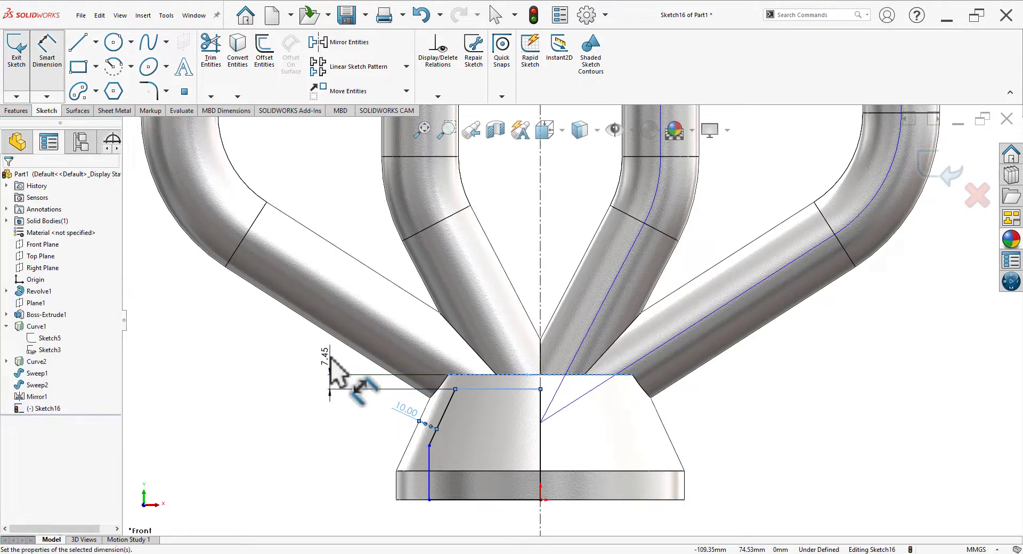
{"action": "type", "text": "10"}
{"action": "key", "text": "Return"}
{"action": "left_click", "coordinate": [266, 433]}
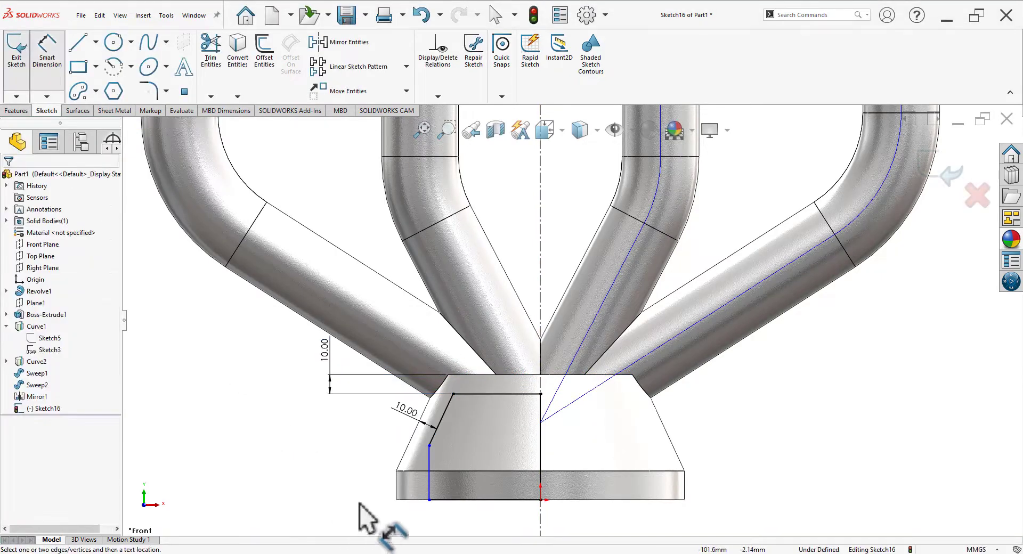
Dimension the profile's outer vertical line 10 mm from the vertical outer edge of the base rim
{"action": "left_click", "coordinate": [396, 490]}
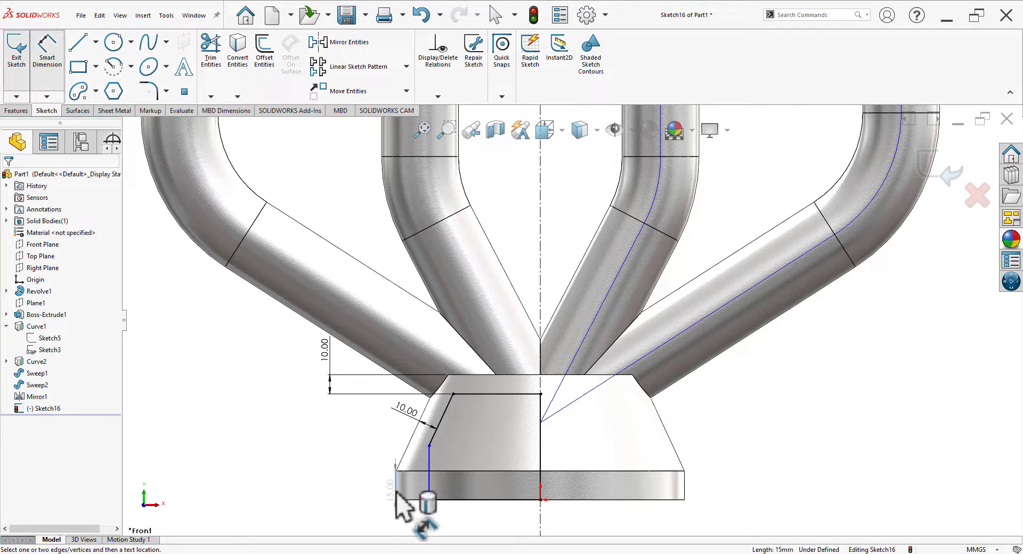
{"action": "left_click", "coordinate": [429, 489]}
{"action": "left_click", "coordinate": [403, 525]}
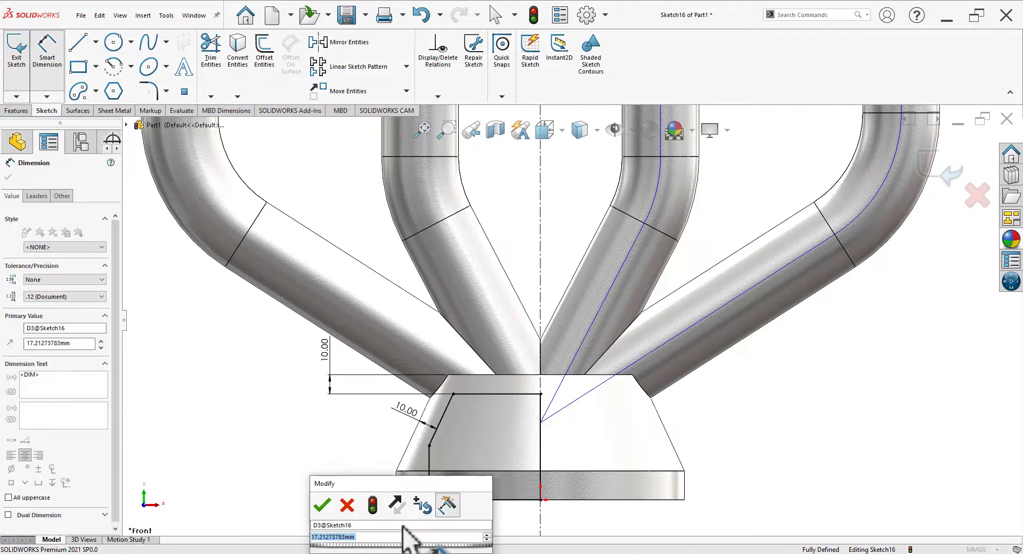
{"action": "type", "text": "10"}
{"action": "key", "text": "Return"}
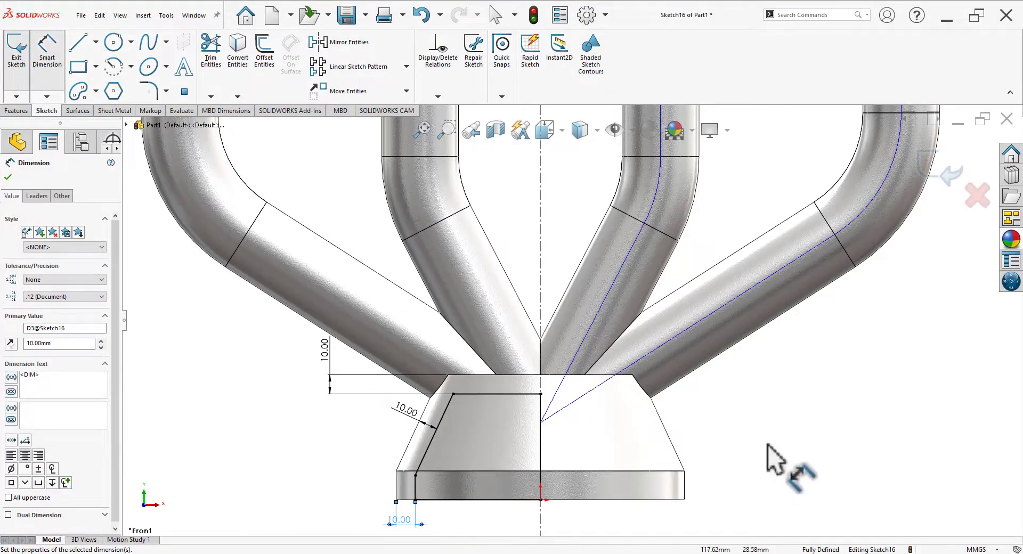
{"action": "left_click", "coordinate": [605, 463]}
Finish the sketch and cut the profile out of the base with a 360° Revolved Cut about the vertical construction line
{"action": "scroll", "coordinate": [603, 453], "scroll_direction": "down", "scroll_amount": 3}
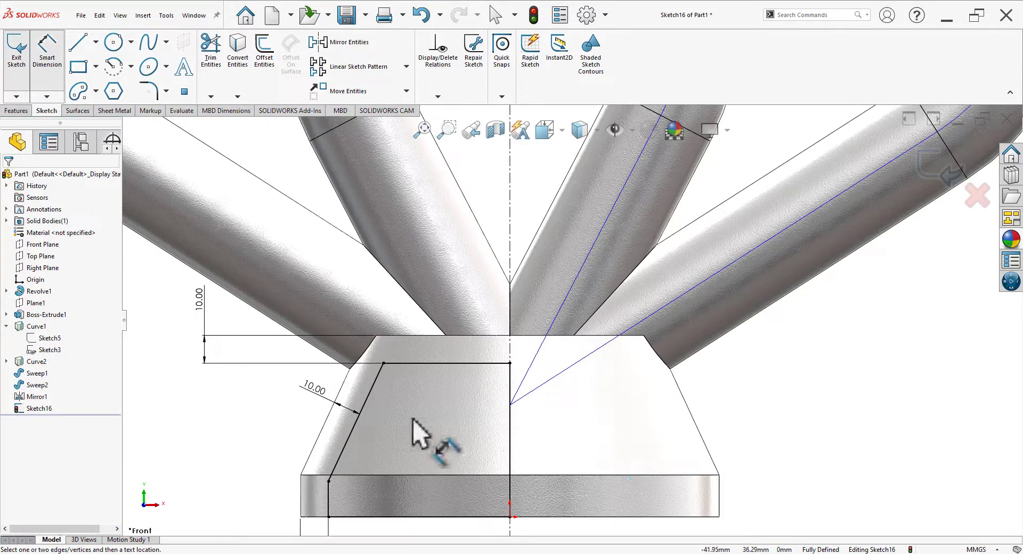
{"action": "scroll", "coordinate": [512, 384], "scroll_direction": "up", "scroll_amount": 3}
{"action": "key", "text": "ctrl+b"}
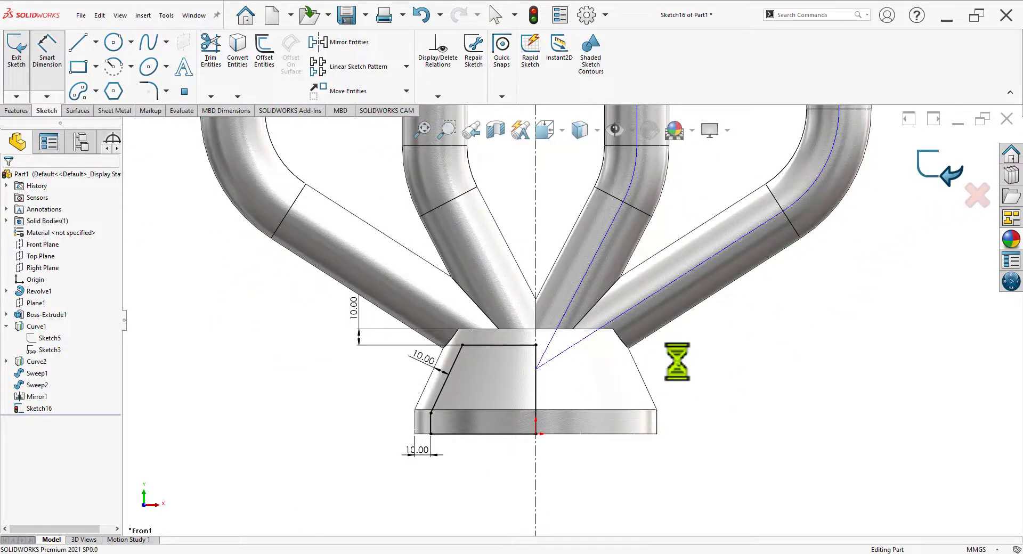
{"action": "scroll", "coordinate": [674, 413], "scroll_direction": "up", "scroll_amount": 3}
{"action": "left_click", "coordinate": [343, 72]}
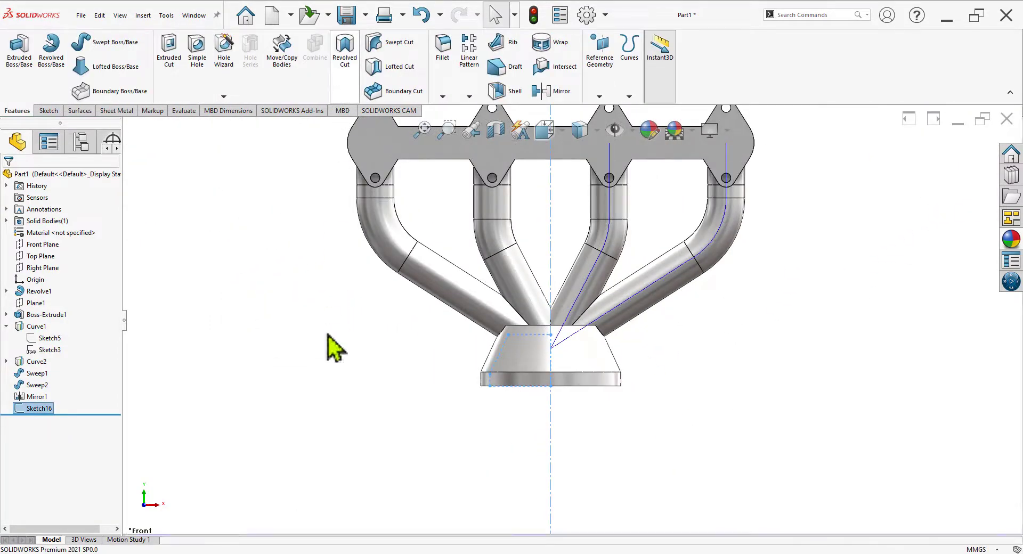
{"action": "middle_click_drag", "start_coordinate": [366, 359], "coordinate": [455, 317]}
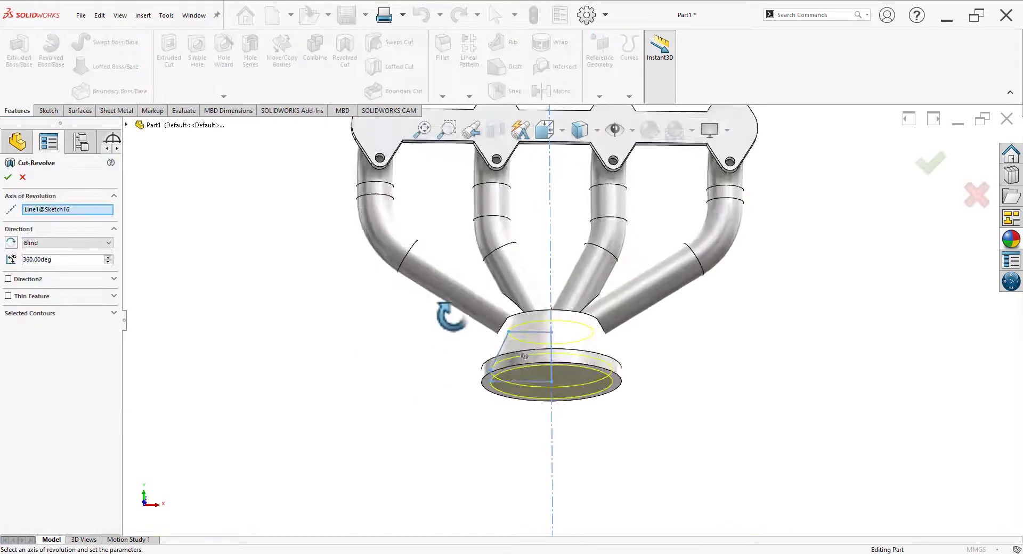
{"action": "left_click", "coordinate": [8, 178]}
Inspect the hollowed base from below and from all around, and check the pipe bores in the Exhaust Manifold.jpg drawing
{"action": "scroll", "coordinate": [459, 437], "scroll_direction": "up", "scroll_amount": 3}
{"action": "scroll", "coordinate": [576, 442], "scroll_direction": "down", "scroll_amount": 4}
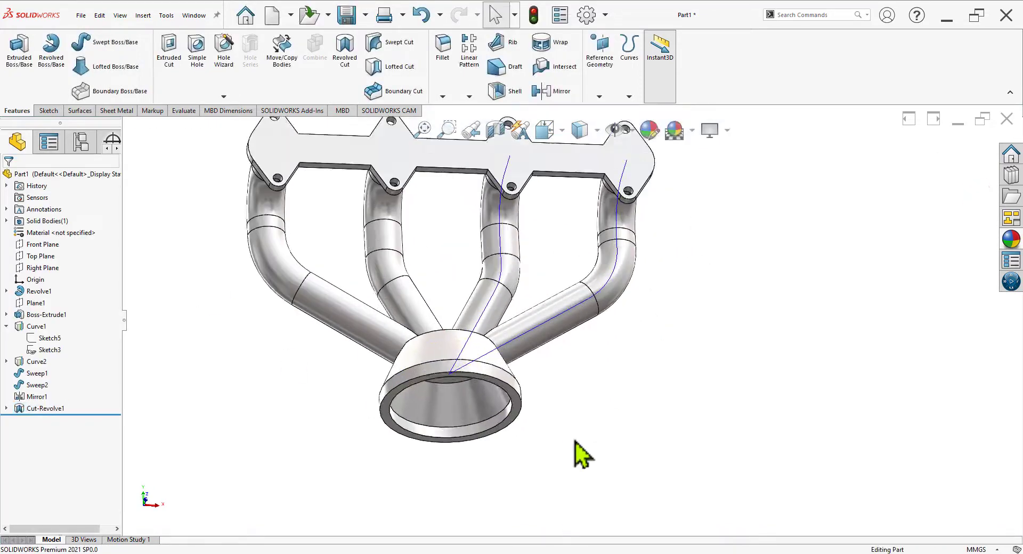
{"action": "middle_click_drag", "start_coordinate": [575, 443], "coordinate": [515, 447]}
{"action": "scroll", "coordinate": [528, 395], "scroll_direction": "up", "scroll_amount": 2}
{"action": "scroll", "coordinate": [532, 378], "scroll_direction": "down", "scroll_amount": 1}
{"action": "middle_click_drag", "start_coordinate": [532, 378], "coordinate": [576, 345]}
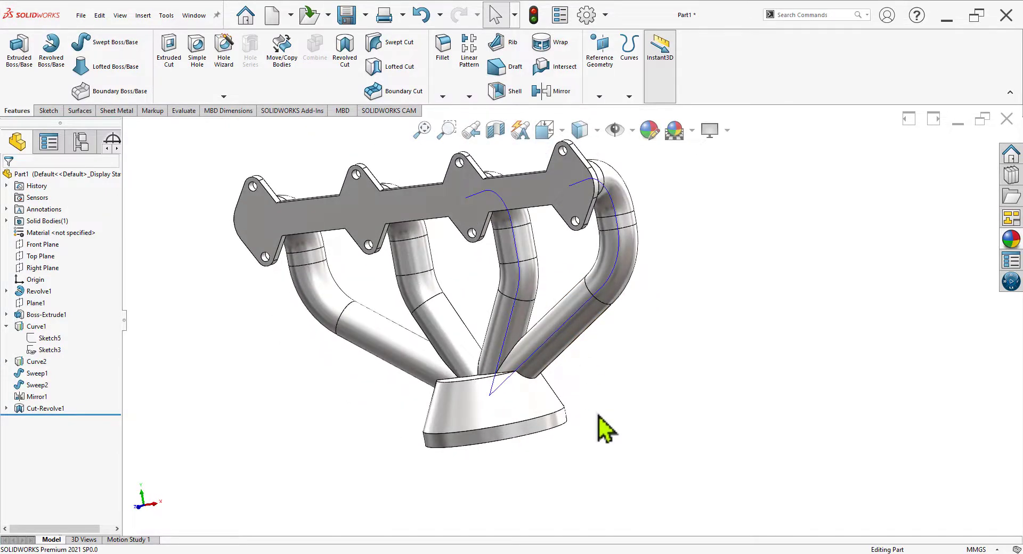
{"action": "middle_click_drag", "start_coordinate": [598, 417], "coordinate": [600, 137]}
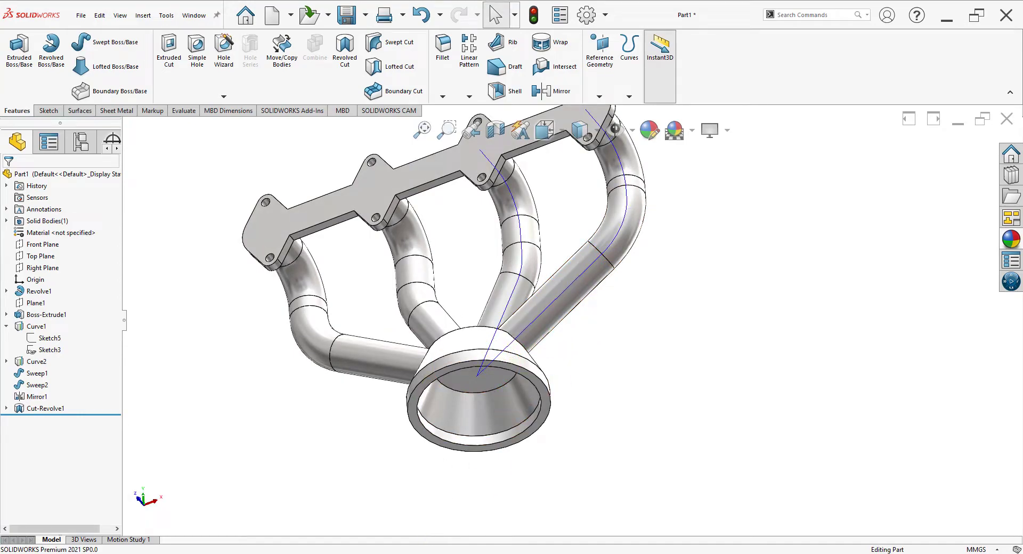
{"action": "key", "text": "alt+Tab"}
{"action": "left_click_drag", "start_coordinate": [264, 408], "coordinate": [437, 237]}
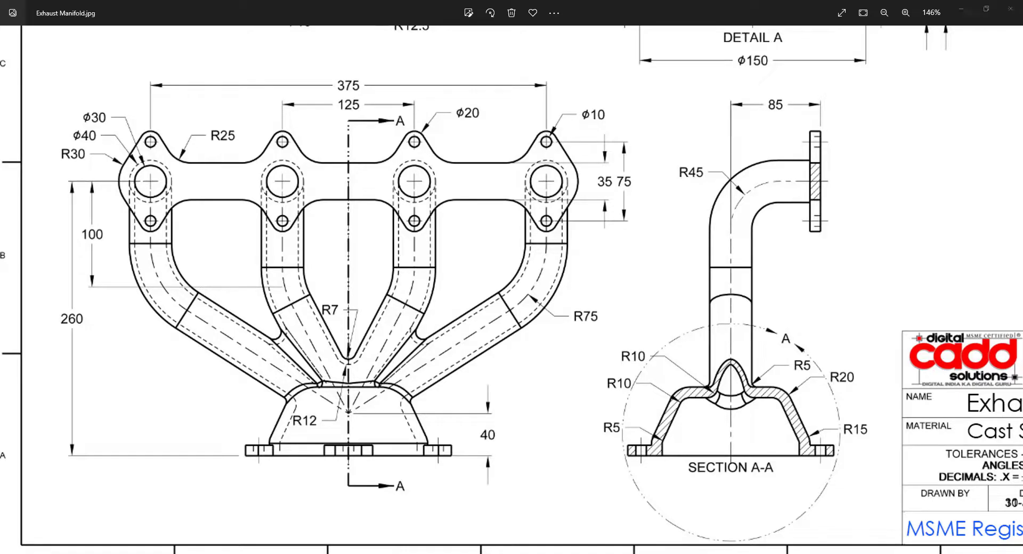
{"action": "key", "text": "alt+Tab"}
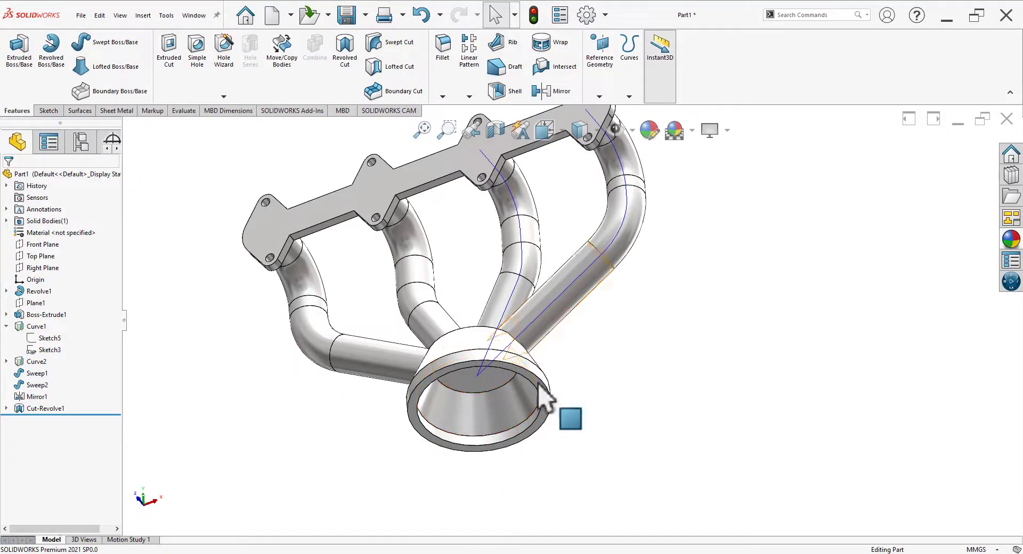
{"action": "scroll", "coordinate": [567, 424], "scroll_direction": "up", "scroll_amount": 3}
{"action": "middle_click_drag", "start_coordinate": [571, 415], "coordinate": [591, 397]}
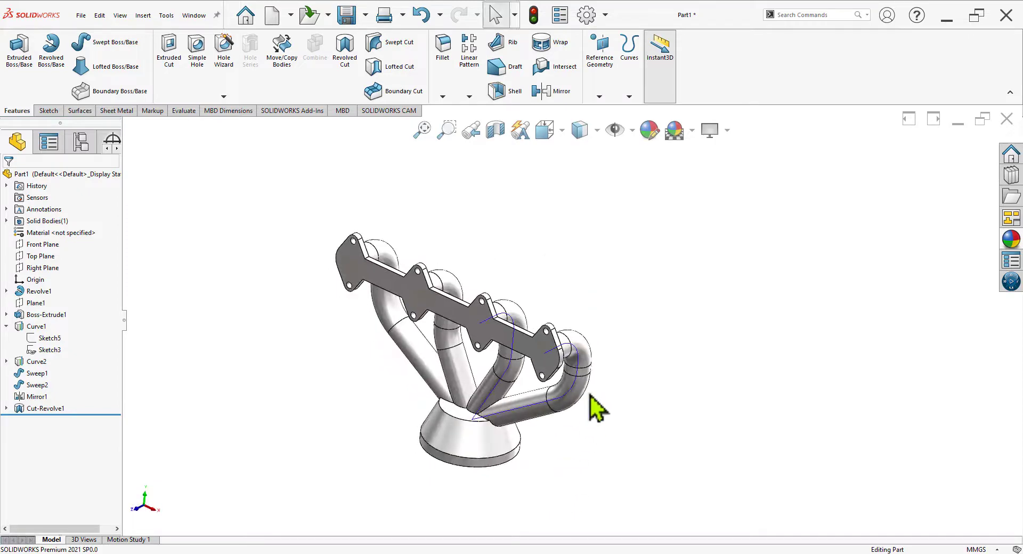
Check the bore diameter in the drawing and bore the outer pipe with a 30 mm circular-profile Swept Cut along Curve2
{"action": "scroll", "coordinate": [594, 397], "scroll_direction": "down", "scroll_amount": 2}
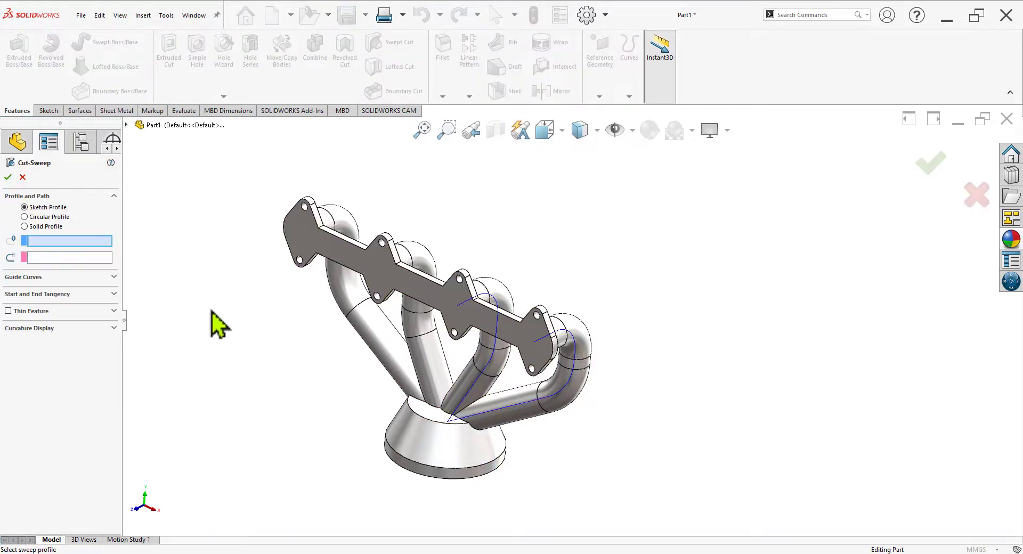
{"action": "key", "text": "alt+Tab"}
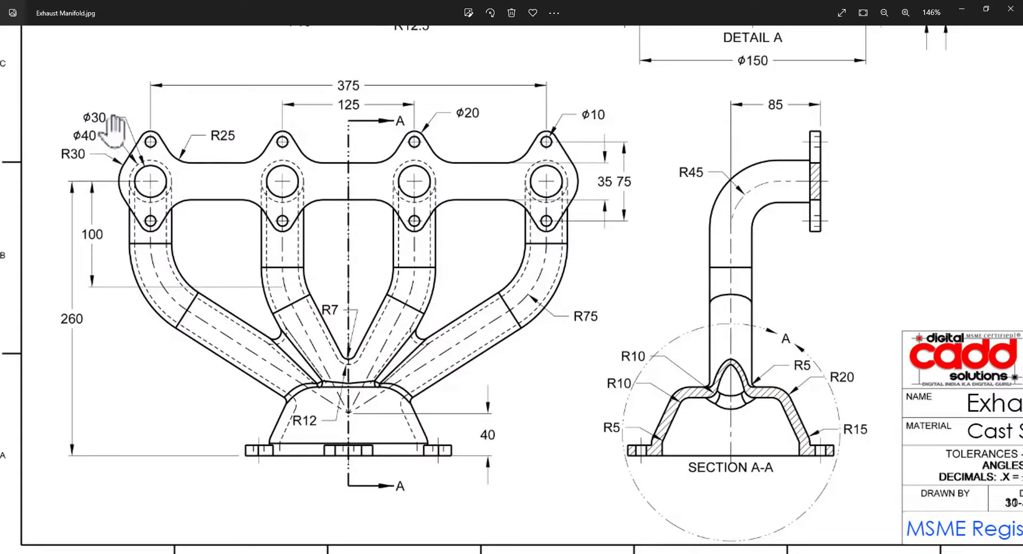
{"action": "key", "text": "alt+Tab"}
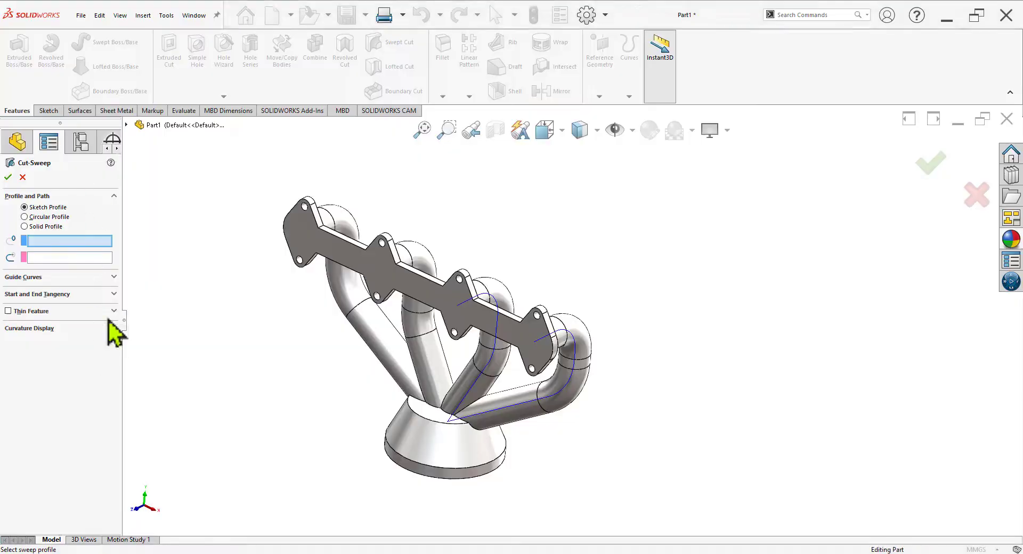
{"action": "left_click", "coordinate": [33, 217]}
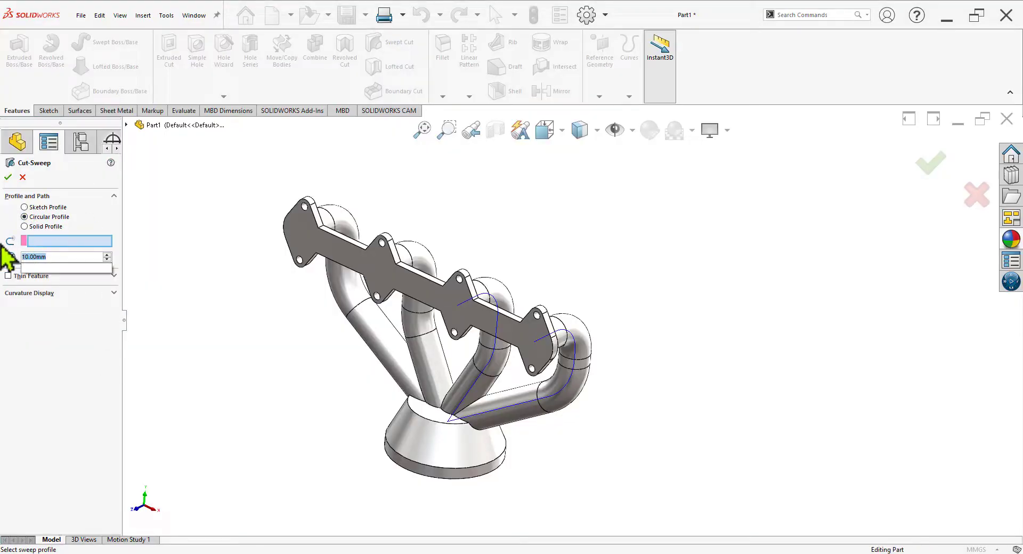
{"action": "left_click", "coordinate": [505, 412]}
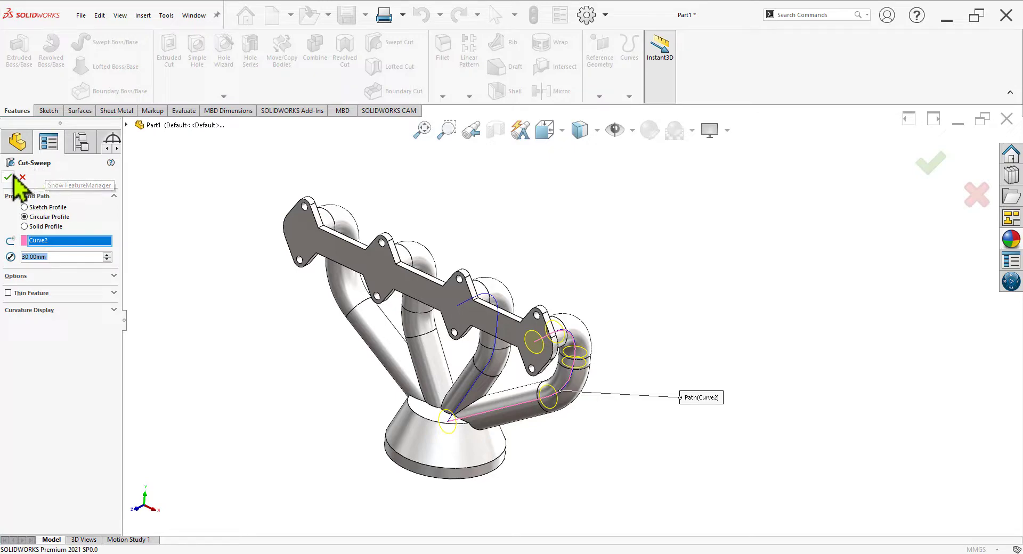
{"action": "scroll", "coordinate": [555, 393], "scroll_direction": "down", "scroll_amount": 6}
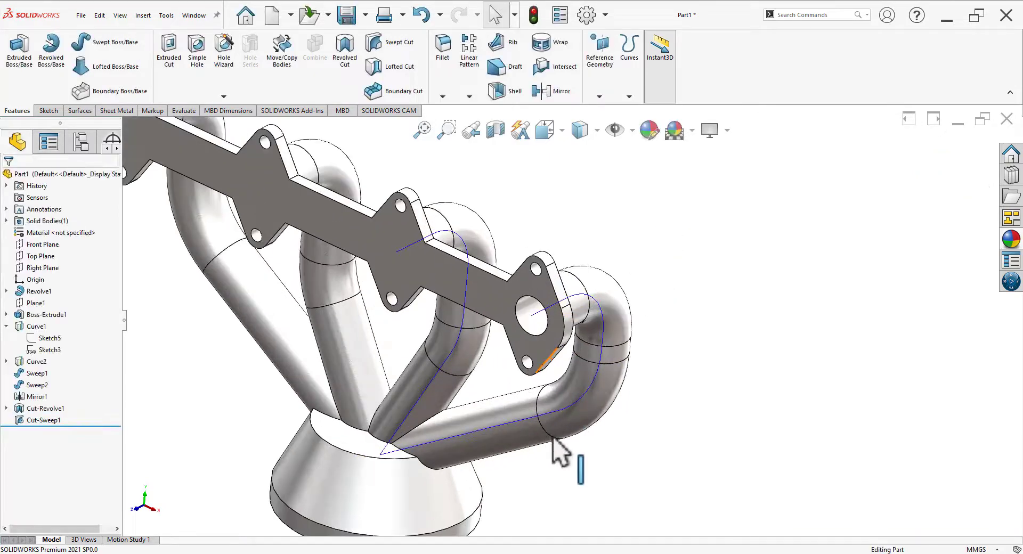
Bore the adjacent inner pipe with a 30 mm circular-profile Swept Cut along Curve1
{"action": "scroll", "coordinate": [567, 393], "scroll_direction": "up", "scroll_amount": 5}
{"action": "middle_click_drag", "start_coordinate": [566, 393], "coordinate": [524, 427]}
{"action": "scroll", "coordinate": [525, 426], "scroll_direction": "down", "scroll_amount": 2}
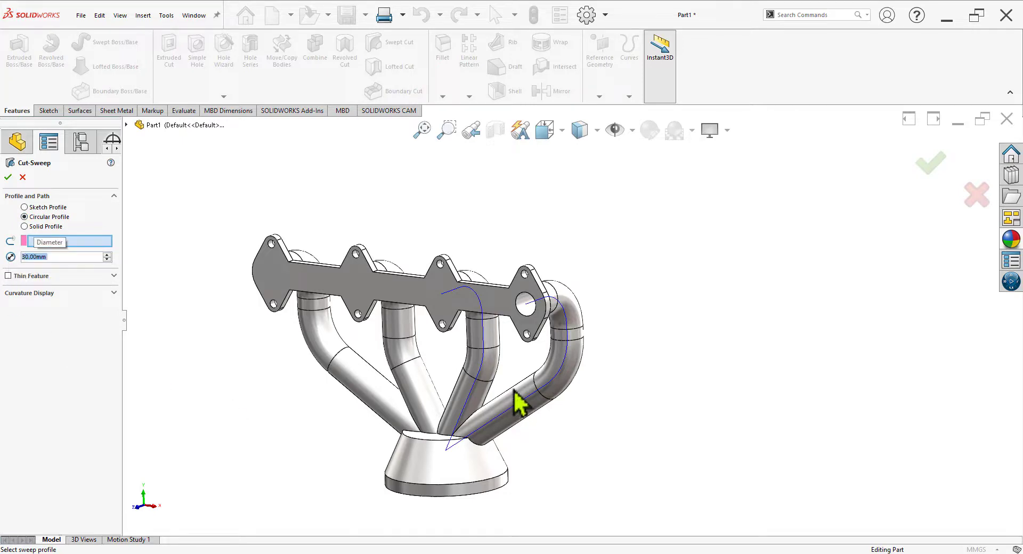
{"action": "left_click", "coordinate": [476, 392]}
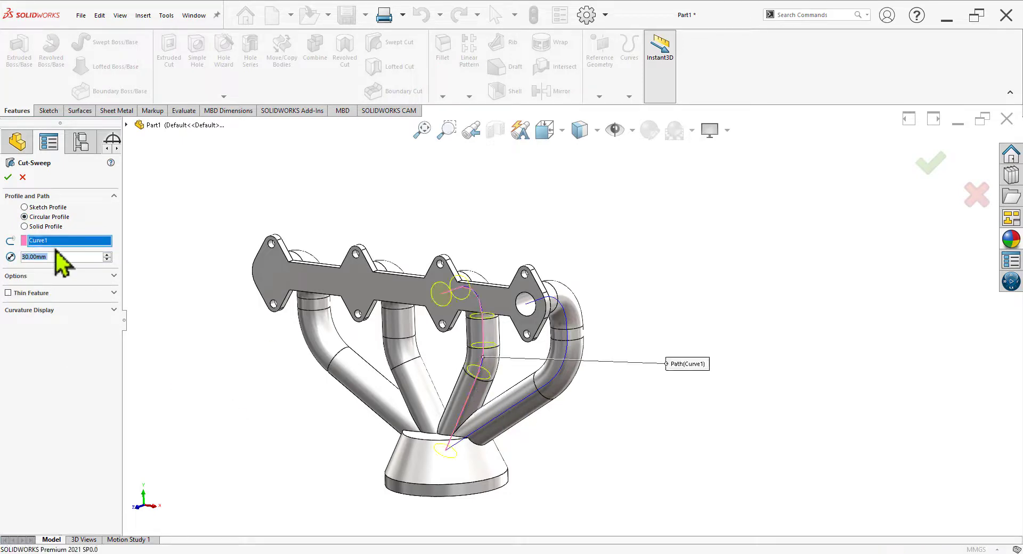
{"action": "key", "text": "Return"}
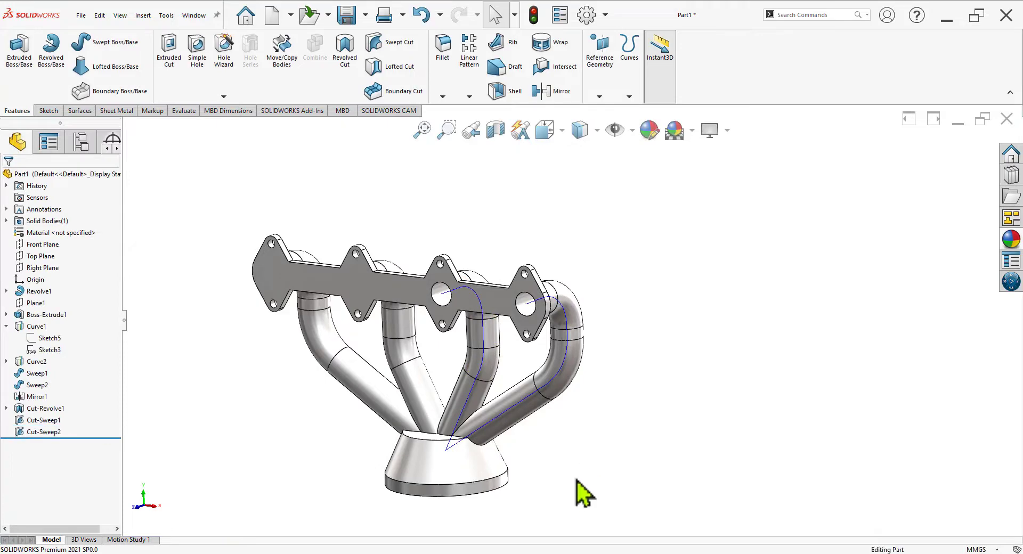
Inspect the two new pipe bores from below, where they open into the hollowed base
{"action": "middle_click_drag", "start_coordinate": [580, 490], "coordinate": [589, 213]}
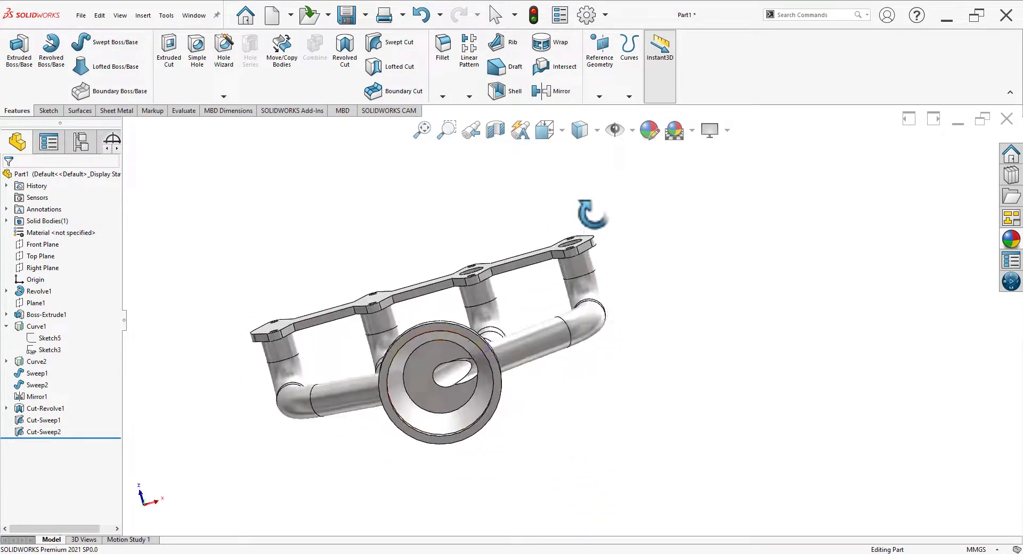
{"action": "scroll", "coordinate": [468, 441], "scroll_direction": "down", "scroll_amount": 4}
{"action": "middle_click_drag", "start_coordinate": [468, 441], "coordinate": [486, 346]}
{"action": "scroll", "coordinate": [529, 361], "scroll_direction": "up", "scroll_amount": 2}
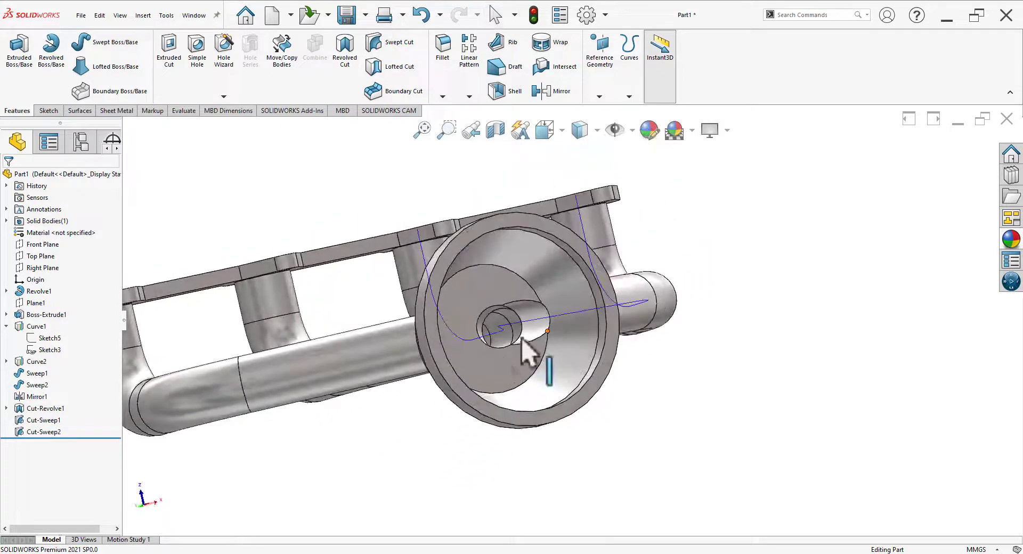
{"action": "scroll", "coordinate": [507, 343], "scroll_direction": "up", "scroll_amount": 2}
{"action": "middle_click_drag", "start_coordinate": [593, 282], "coordinate": [514, 415]}
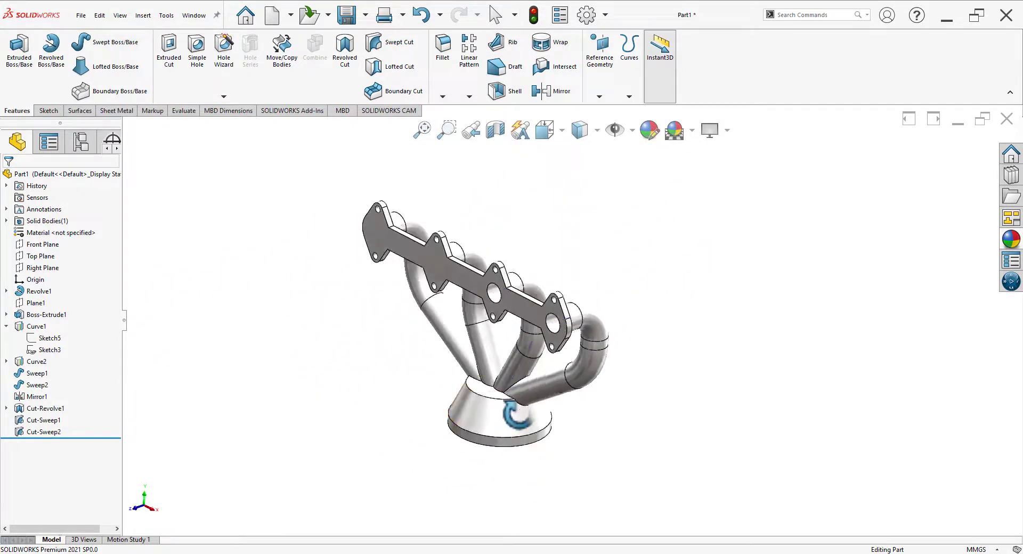
Mirror the two swept cuts, Cut-Sweep1 and Cut-Sweep2, about the Right Plane to bore the other two pipes
{"action": "left_click", "coordinate": [50, 420]}
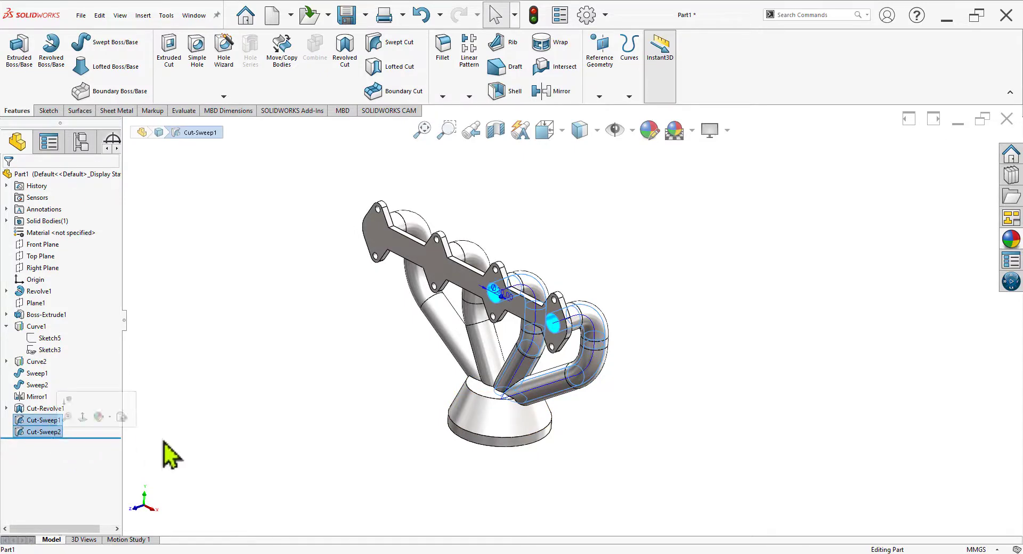
{"action": "left_click", "coordinate": [470, 97]}
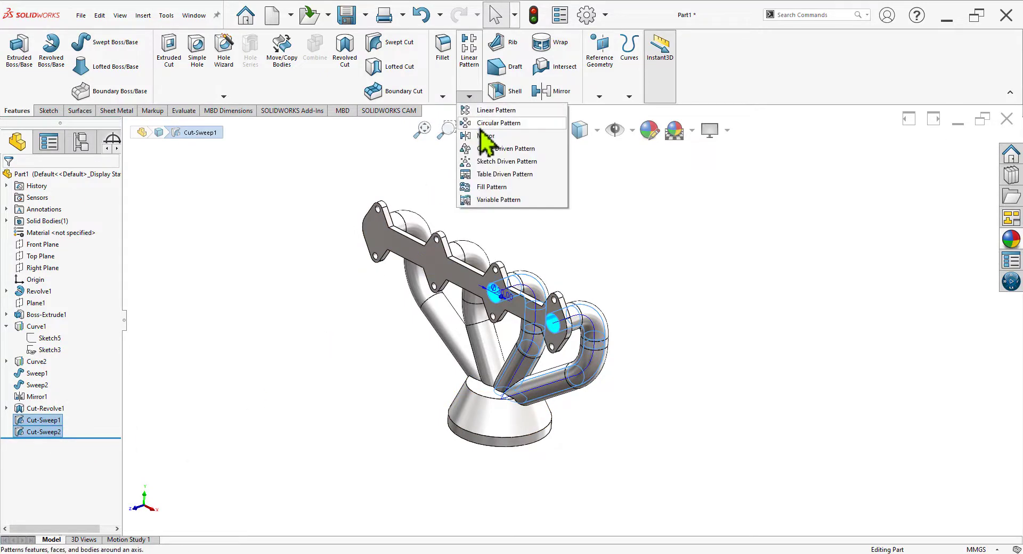
{"action": "left_click", "coordinate": [485, 134]}
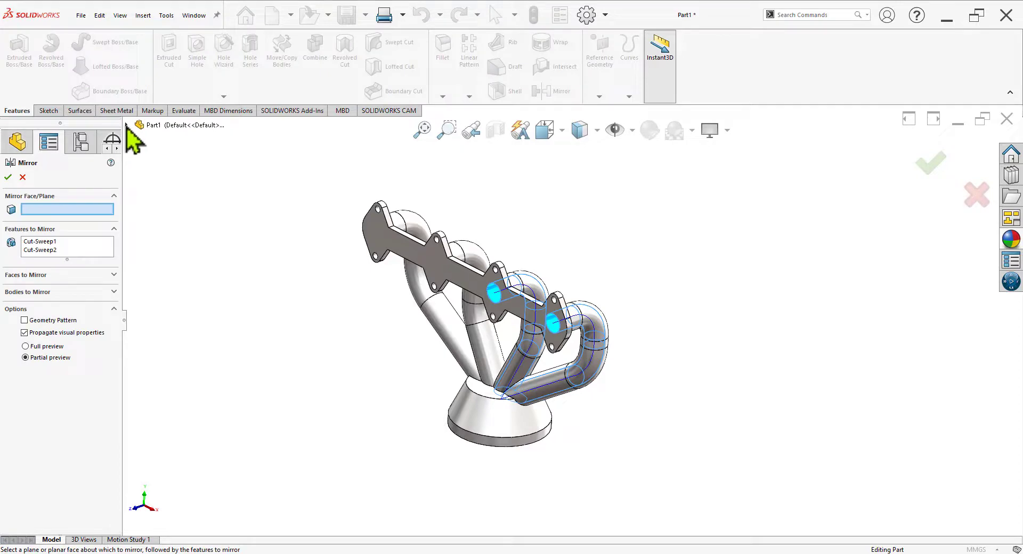
{"action": "left_click", "coordinate": [127, 126]}
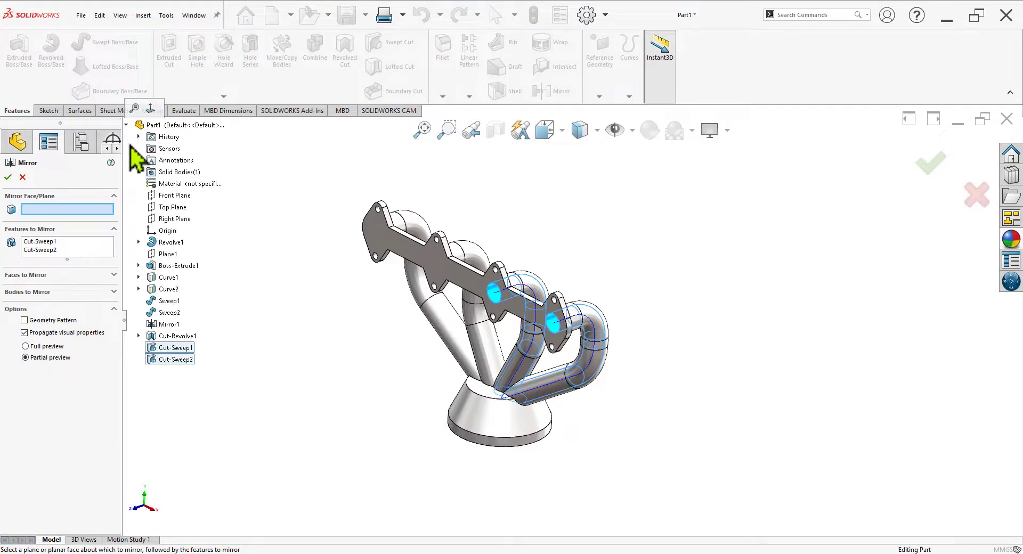
{"action": "left_click", "coordinate": [172, 219]}
{"action": "left_click", "coordinate": [8, 178]}
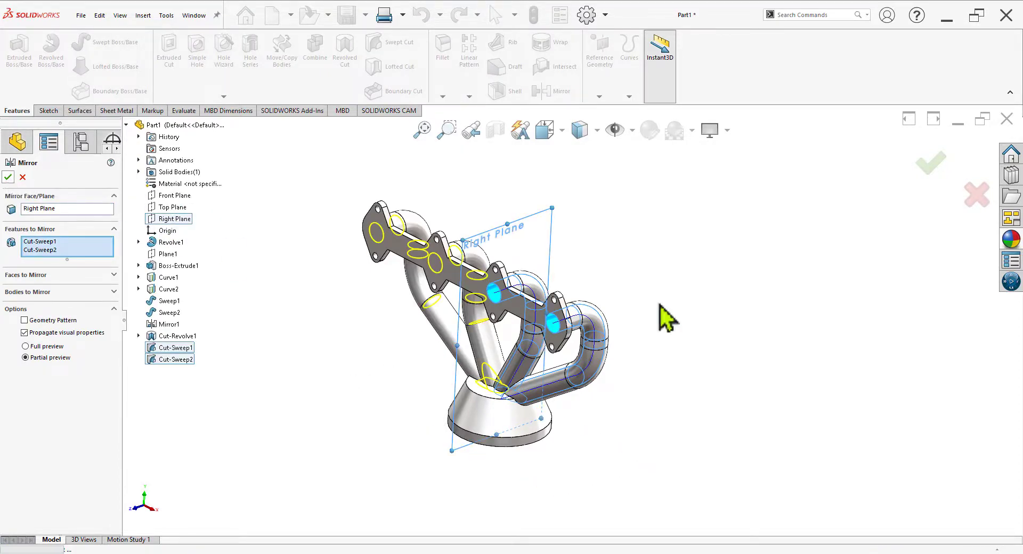
Inspect the mirrored bores from below and all around, and check the base flange in the Exhaust Manifold.jpg drawing
{"action": "middle_click_drag", "start_coordinate": [507, 430], "coordinate": [557, 301]}
{"action": "scroll", "coordinate": [557, 299], "scroll_direction": "down", "scroll_amount": 3}
{"action": "middle_click_drag", "start_coordinate": [539, 396], "coordinate": [516, 364]}
{"action": "scroll", "coordinate": [516, 364], "scroll_direction": "up", "scroll_amount": 4}
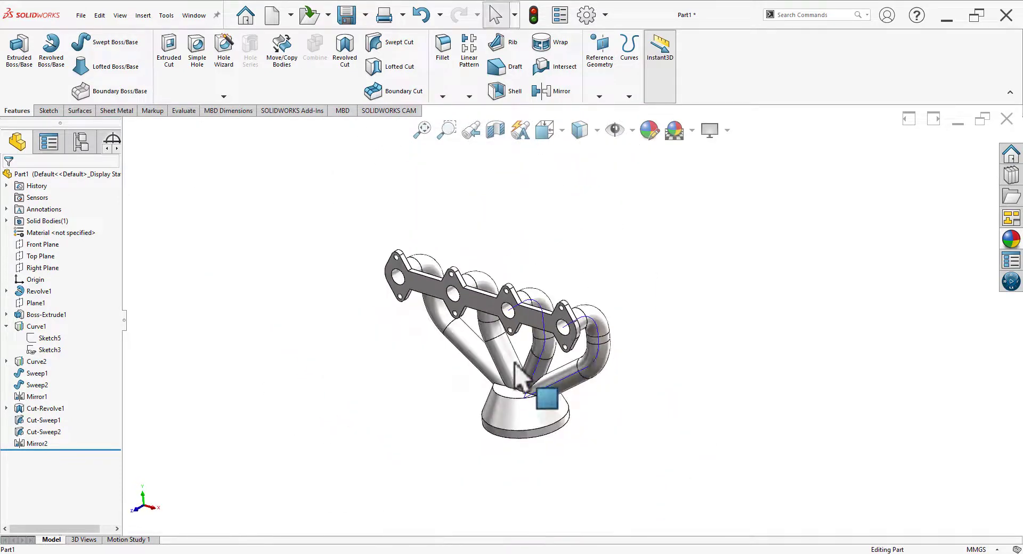
{"action": "scroll", "coordinate": [562, 331], "scroll_direction": "down", "scroll_amount": 3}
{"action": "mouse_move", "coordinate": [573, 470]}
{"action": "middle_mouse_down"}
{"action": "mouse_move", "coordinate": [592, 459]}
{"action": "mouse_move", "coordinate": [589, 344]}
{"action": "mouse_move", "coordinate": [585, 423]}
{"action": "mouse_move", "coordinate": [566, 434]}
{"action": "mouse_move", "coordinate": [548, 423]}
{"action": "middle_mouse_up"}
{"action": "scroll", "coordinate": [592, 338], "scroll_direction": "up", "scroll_amount": 3}
{"action": "key", "text": "alt+Tab"}
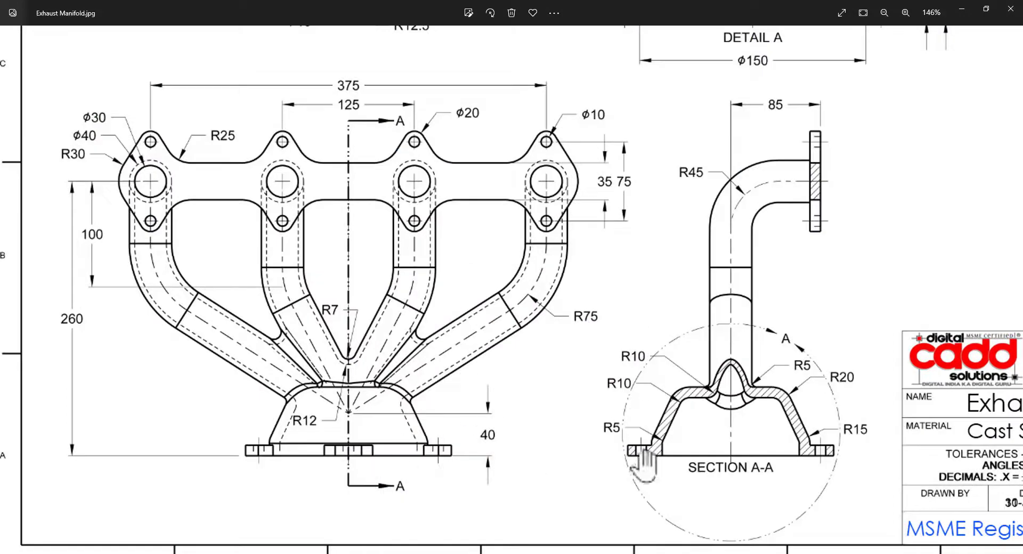
{"action": "scroll", "coordinate": [393, 411], "scroll_direction": "up", "scroll_amount": 5}
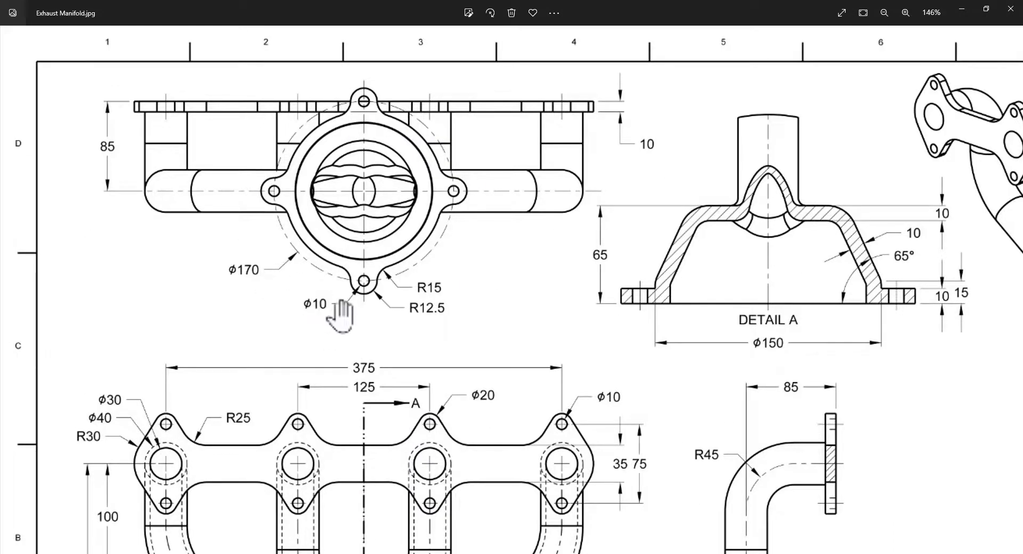
{"action": "left_click_drag", "start_coordinate": [647, 259], "coordinate": [390, 255]}
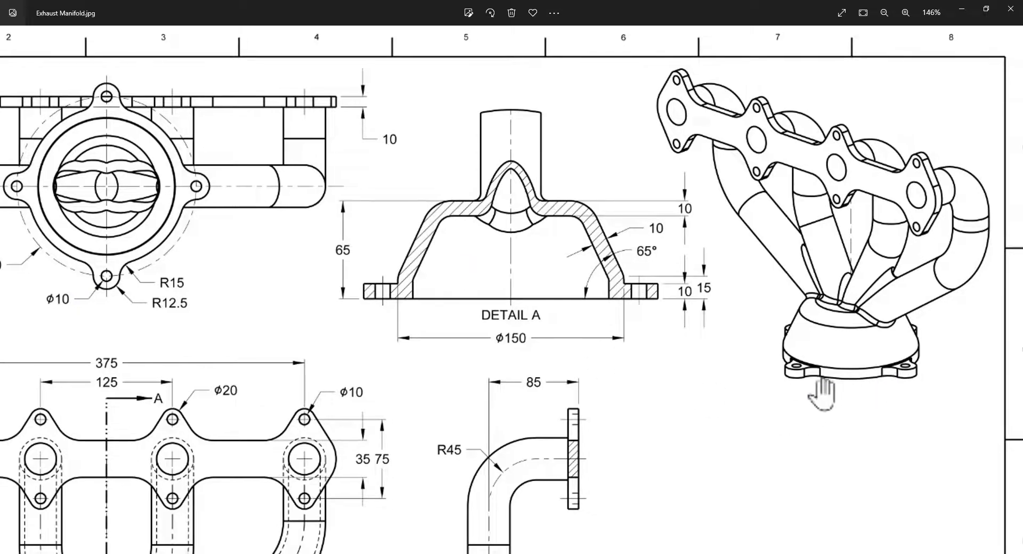
{"action": "key", "text": "alt+Tab"}
Start a sketch on the Top Plane and draw a construction circle of about 105 mm radius centred on the origin
{"action": "scroll", "coordinate": [464, 309], "scroll_direction": "up", "scroll_amount": 2}
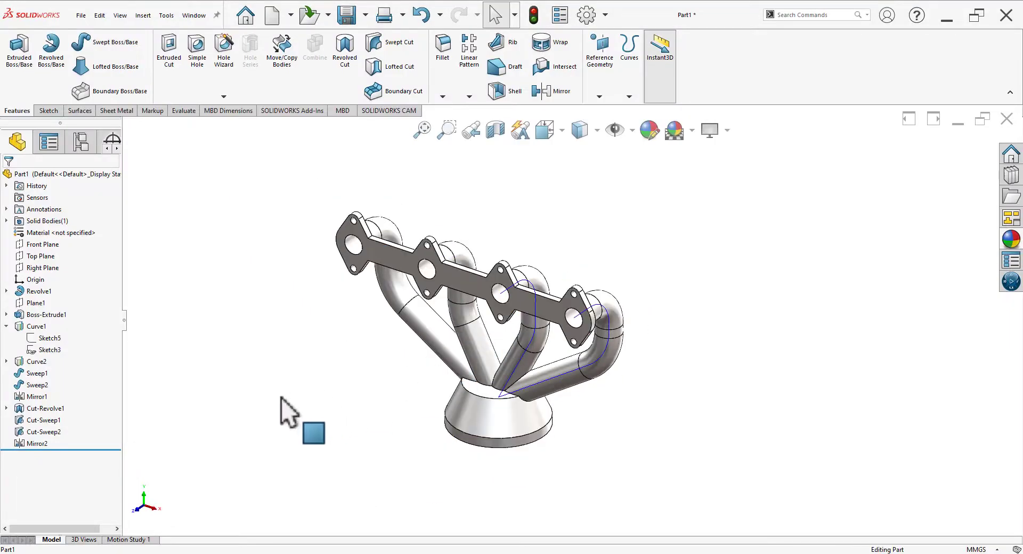
{"action": "left_click", "coordinate": [54, 255]}
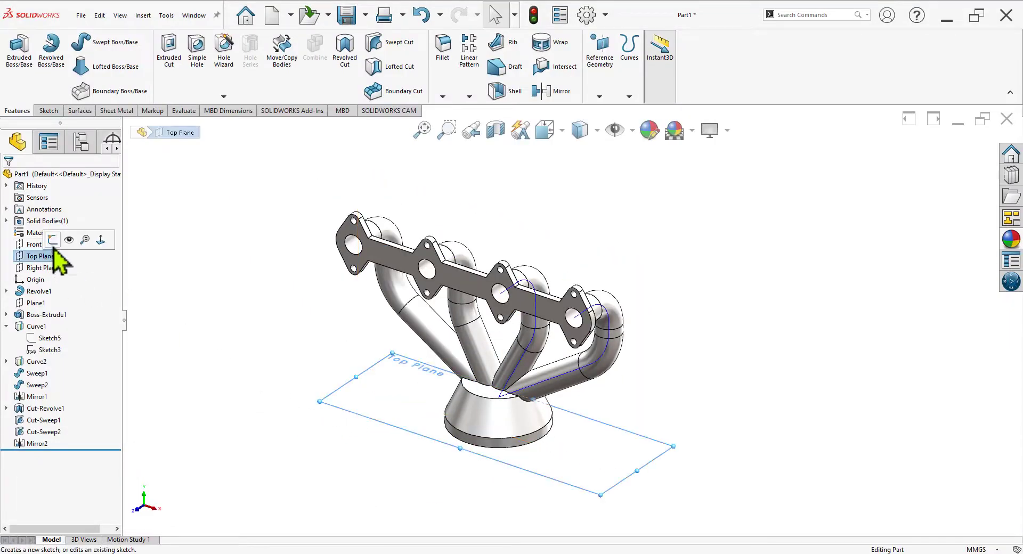
{"action": "left_click", "coordinate": [52, 240]}
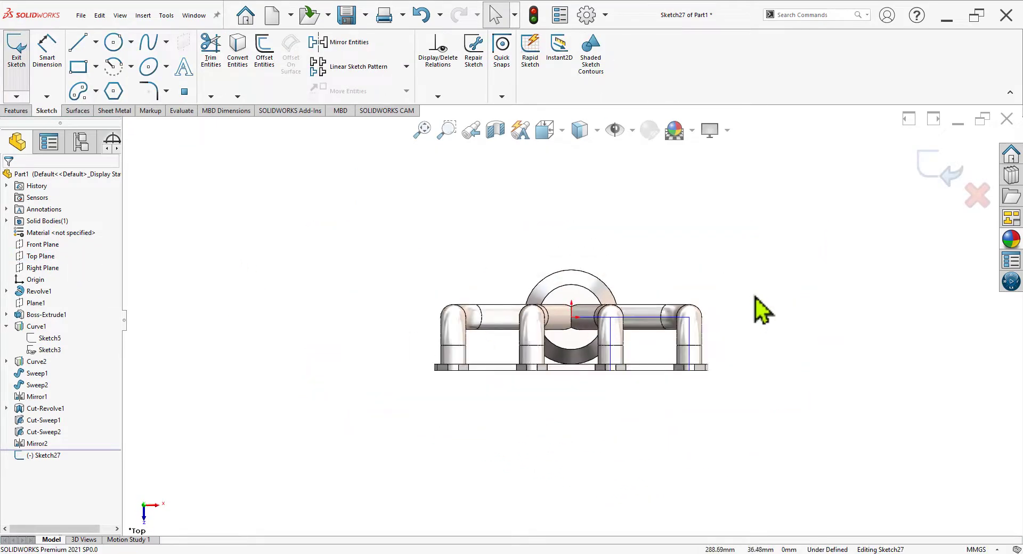
{"action": "left_click", "coordinate": [114, 42]}
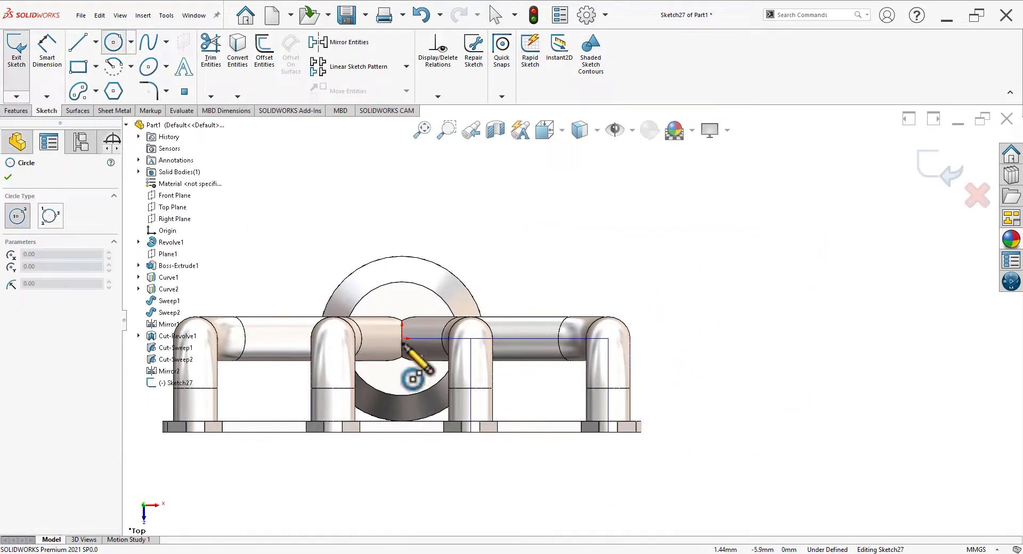
{"action": "scroll", "coordinate": [571, 322], "scroll_direction": "up", "scroll_amount": 2}
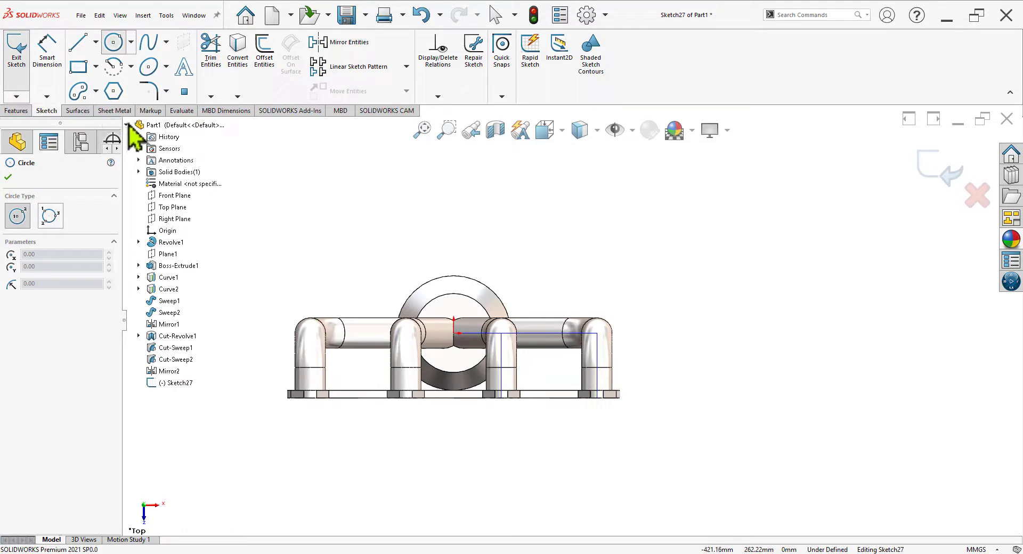
{"action": "scroll", "coordinate": [469, 354], "scroll_direction": "down", "scroll_amount": 2}
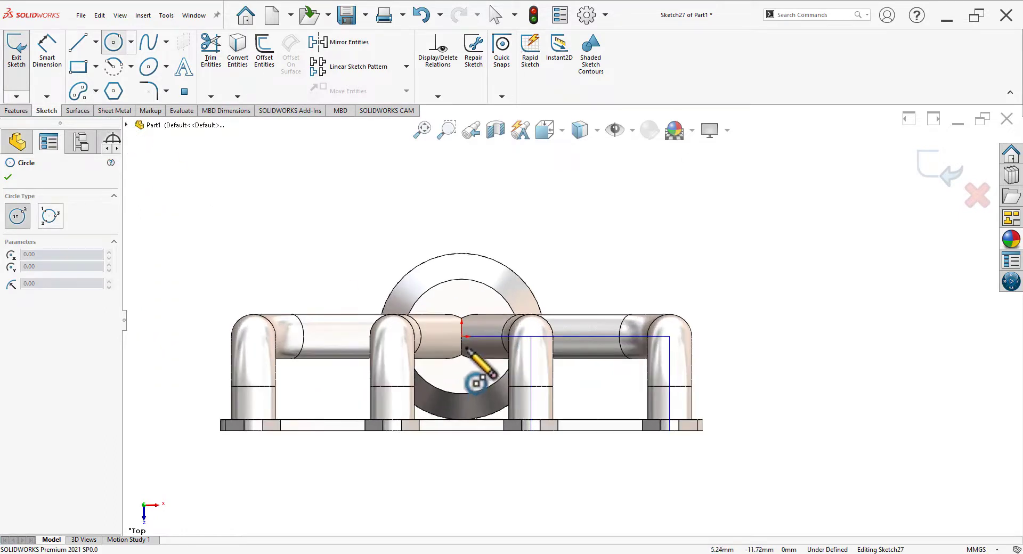
{"action": "left_click", "coordinate": [461, 336]}
{"action": "left_click", "coordinate": [461, 452]}
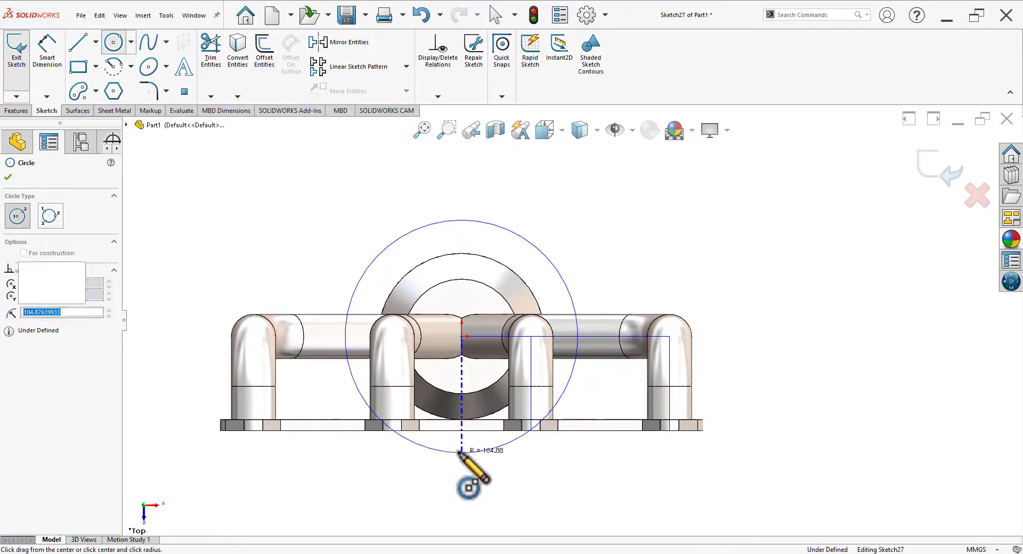
Check the bolt circle in the Exhaust Manifold.jpg drawing and set the construction circle's diameter to 170 mm
{"action": "left_click", "coordinate": [55, 55]}
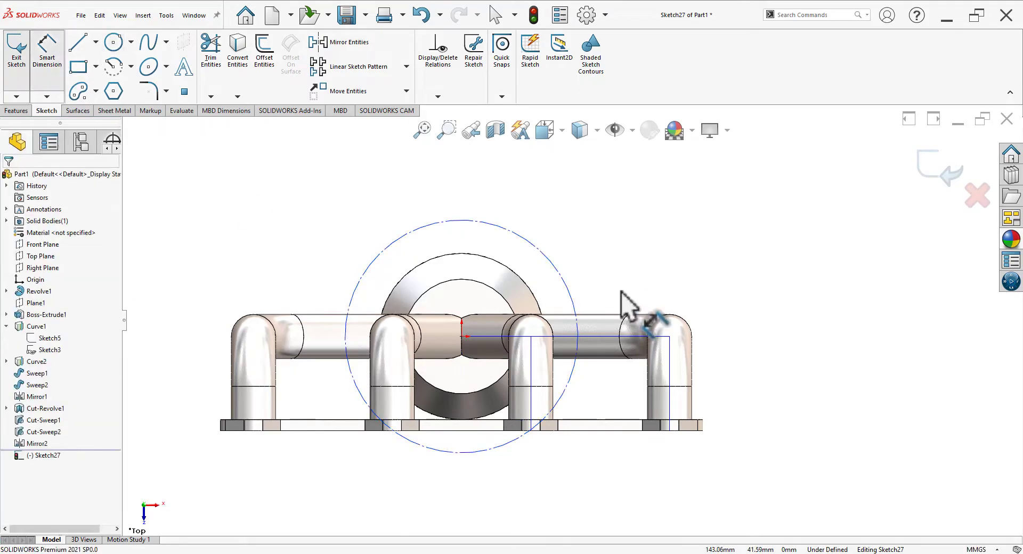
{"action": "key", "text": "alt+Tab"}
{"action": "left_click_drag", "start_coordinate": [181, 258], "coordinate": [413, 371]}
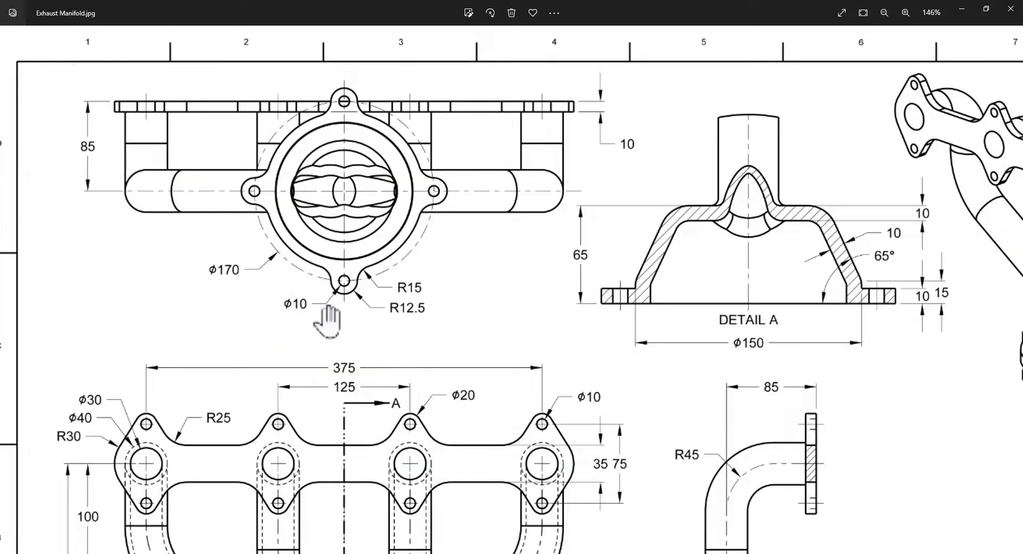
{"action": "key", "text": "alt+Tab"}
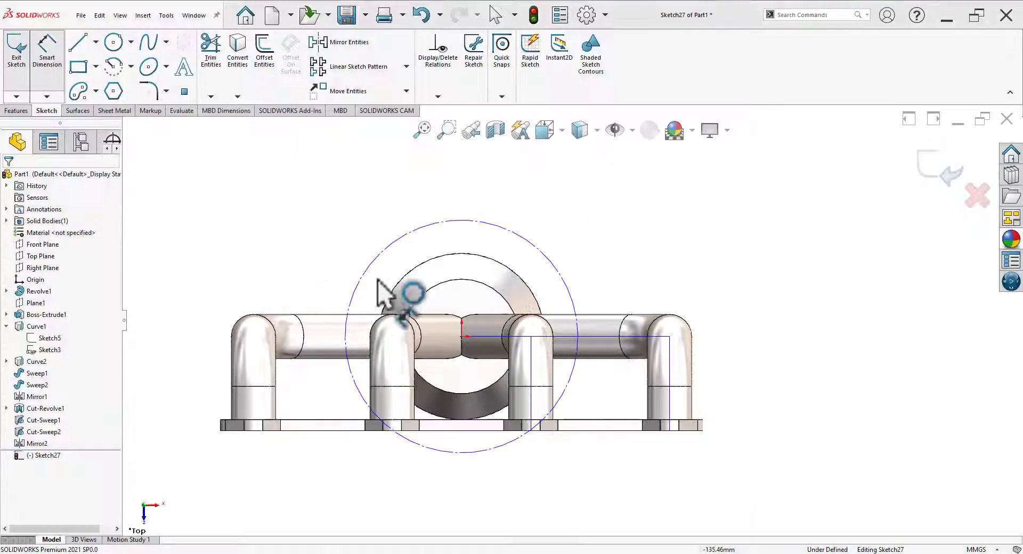
{"action": "left_click", "coordinate": [522, 239]}
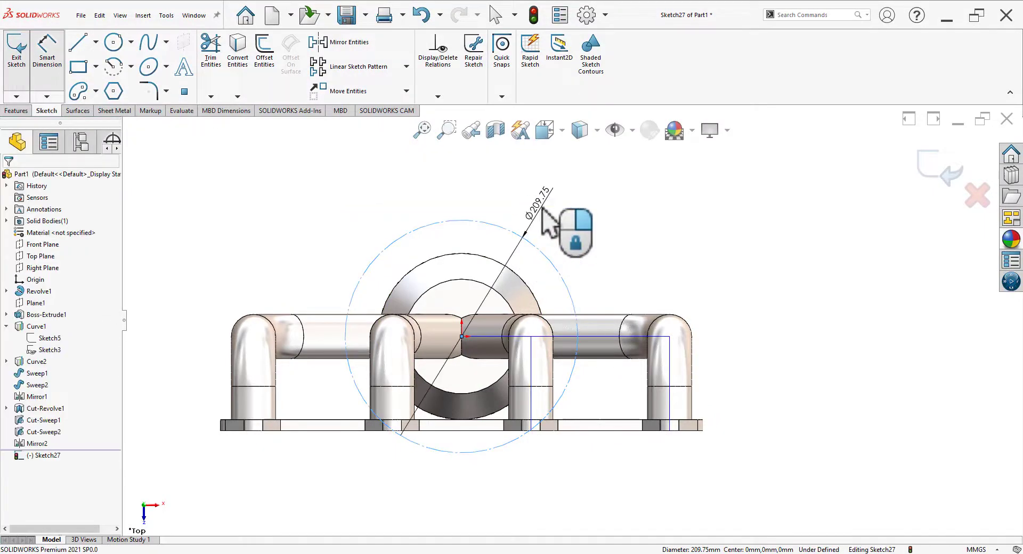
{"action": "left_click", "coordinate": [572, 216]}
{"action": "type", "text": "170"}
{"action": "key", "text": "Return"}
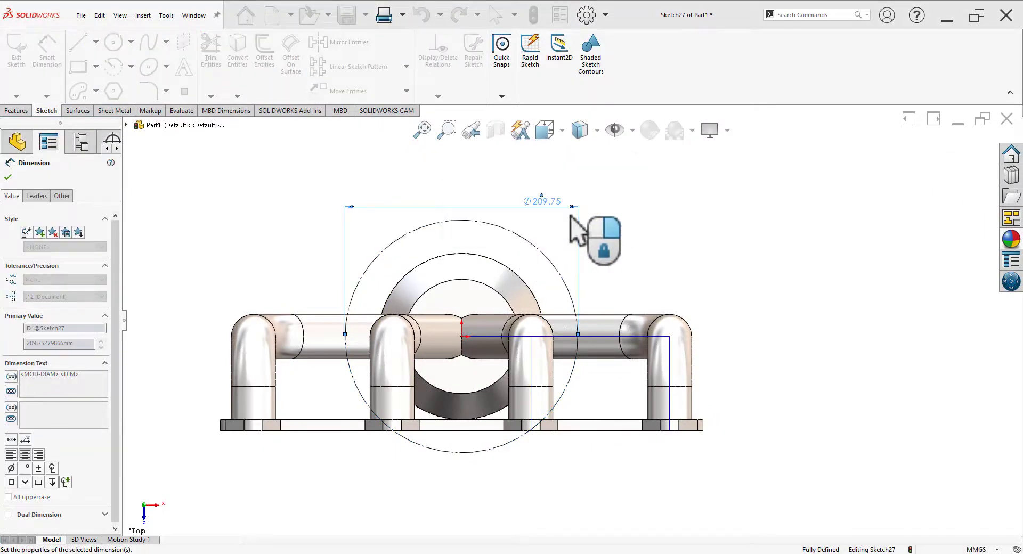
Convert only the base's outer circular edge into the sketch, clearing the mistakenly selected face from the conversion
{"action": "scroll", "coordinate": [565, 263], "scroll_direction": "down", "scroll_amount": 3}
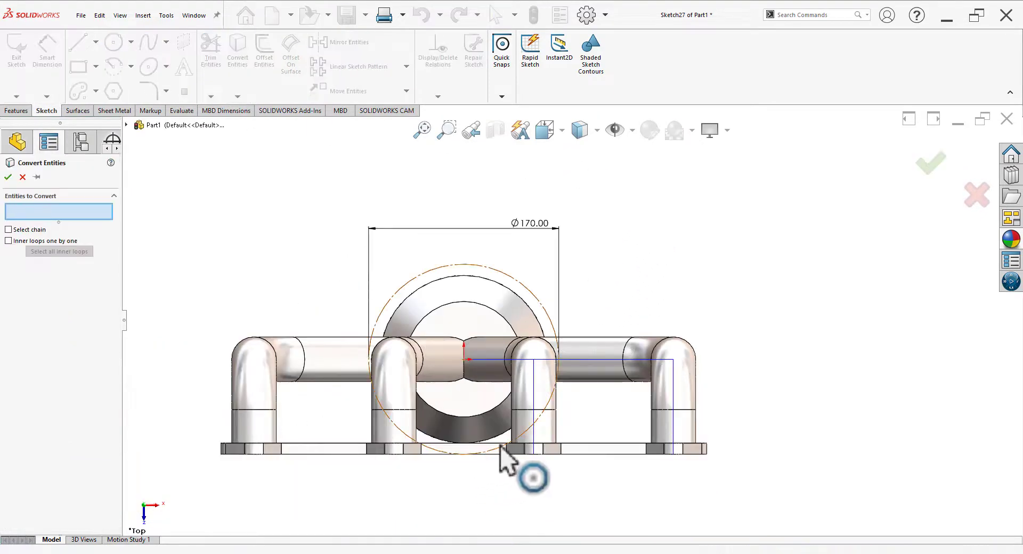
{"action": "scroll", "coordinate": [496, 477], "scroll_direction": "down", "scroll_amount": 3}
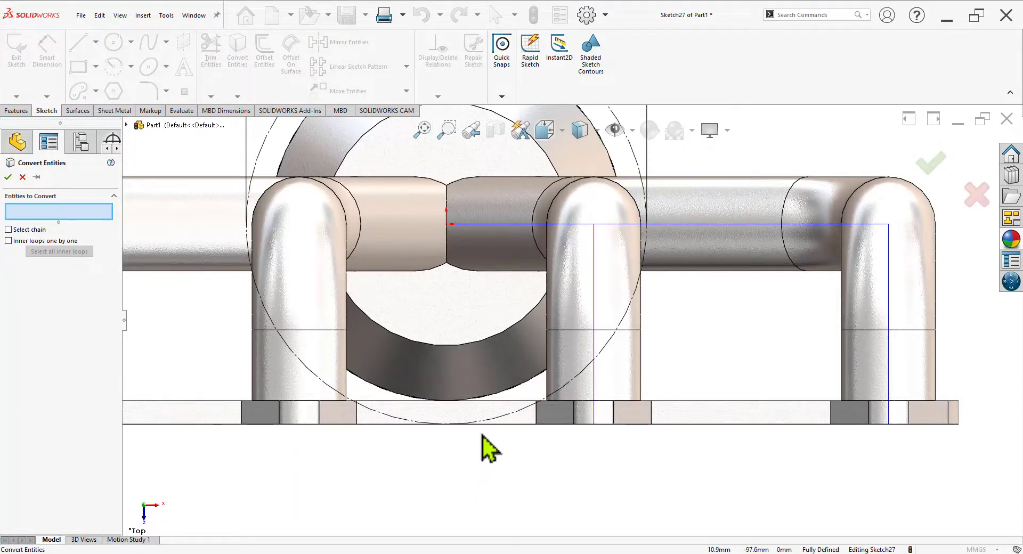
{"action": "left_click", "coordinate": [497, 395]}
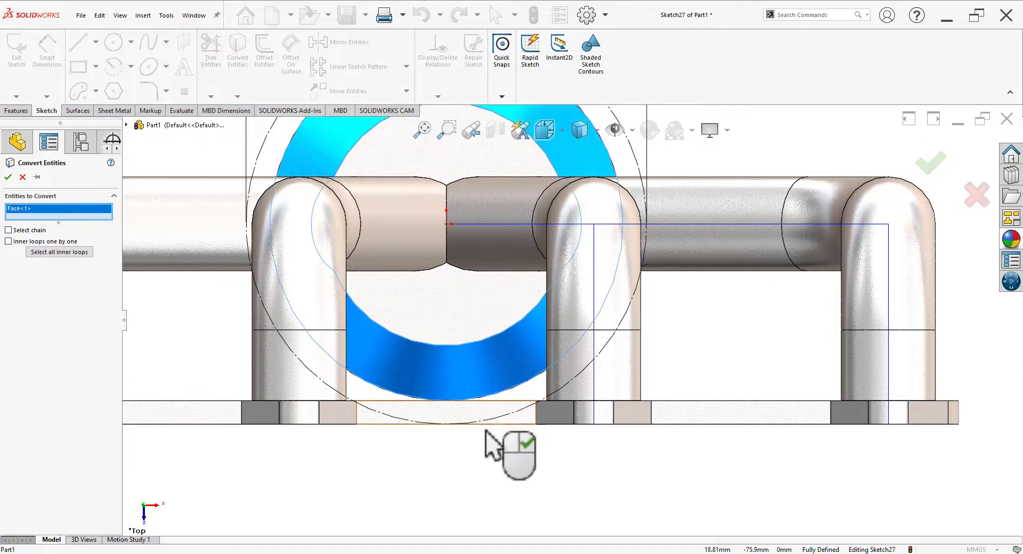
{"action": "right_click", "coordinate": [68, 223]}
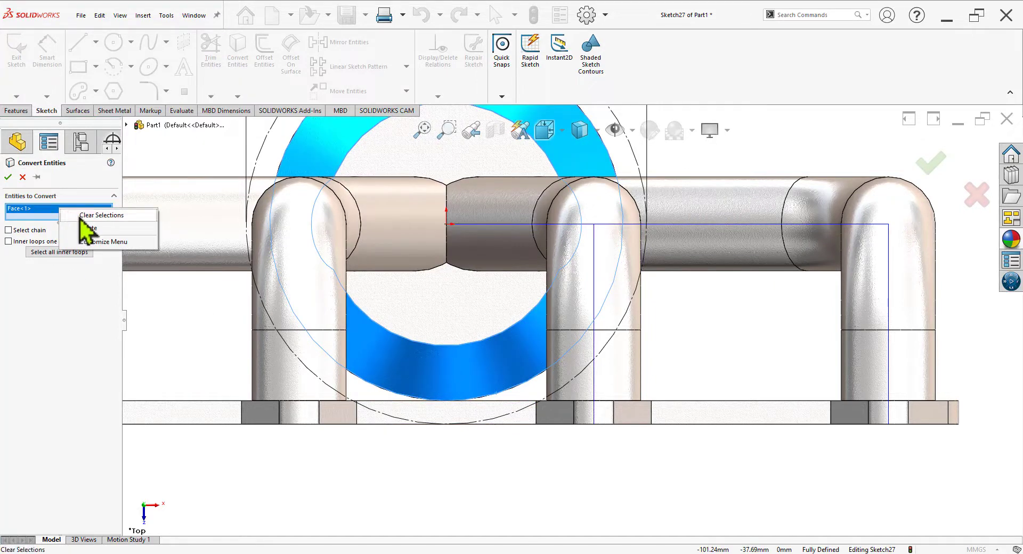
{"action": "left_click", "coordinate": [80, 215]}
{"action": "left_click", "coordinate": [511, 395]}
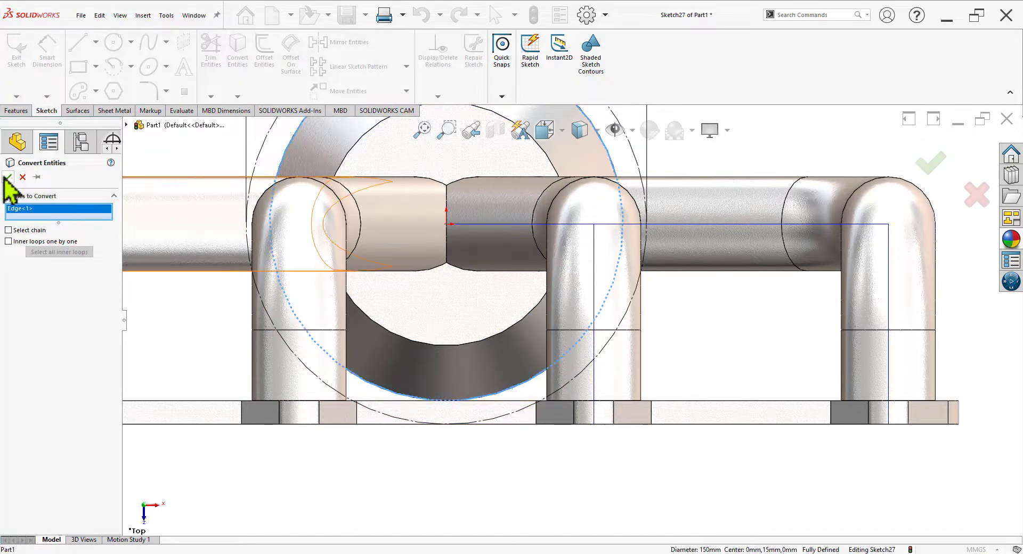
{"action": "key", "text": "Return"}
{"action": "scroll", "coordinate": [533, 373], "scroll_direction": "down", "scroll_amount": 3}
{"action": "scroll", "coordinate": [667, 292], "scroll_direction": "up", "scroll_amount": 2}
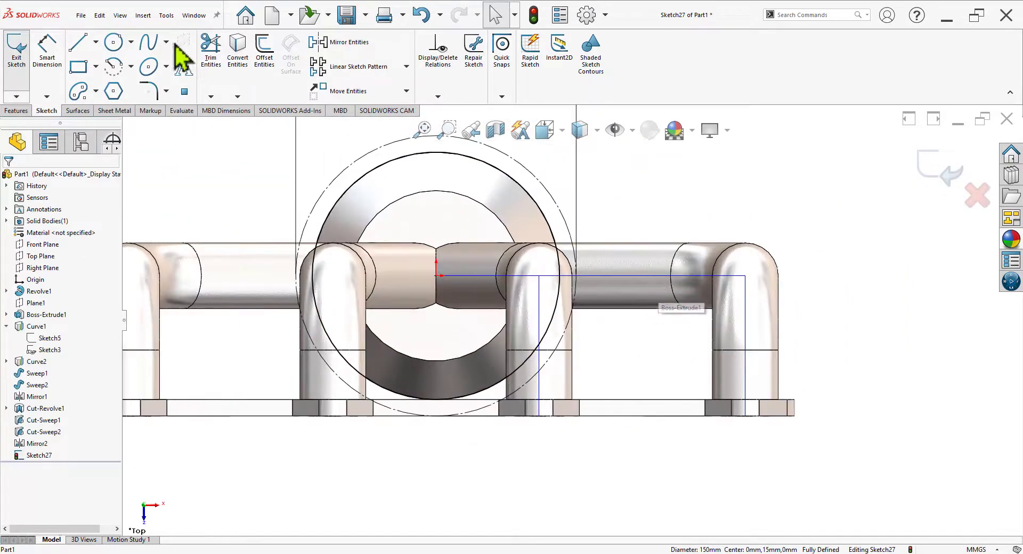
Sketch a lug circle of about 10.7 mm radius centred on the construction circle, directly below the origin
{"action": "left_click", "coordinate": [114, 42]}
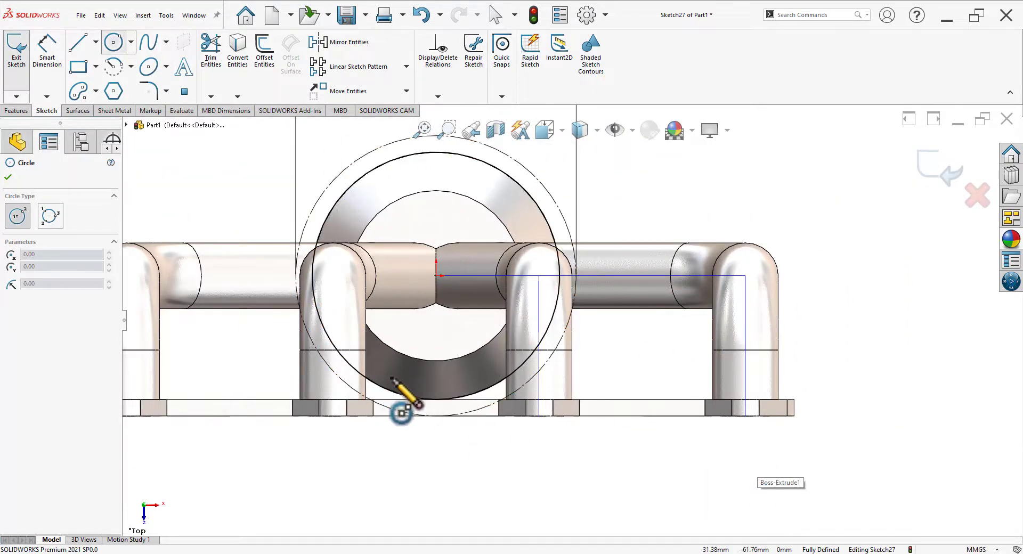
{"action": "scroll", "coordinate": [402, 409], "scroll_direction": "up", "scroll_amount": 2}
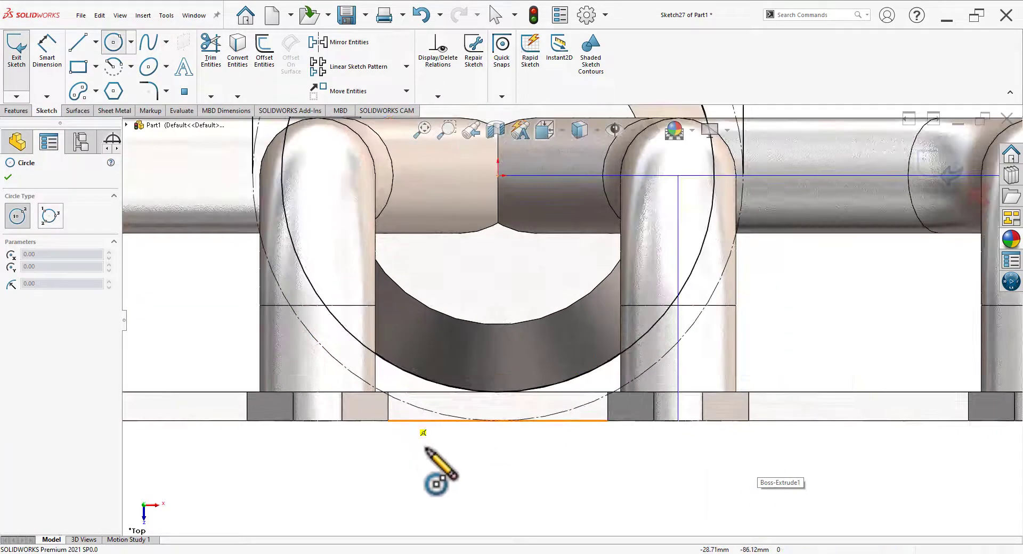
{"action": "left_click", "coordinate": [498, 420]}
{"action": "left_click", "coordinate": [499, 451]}
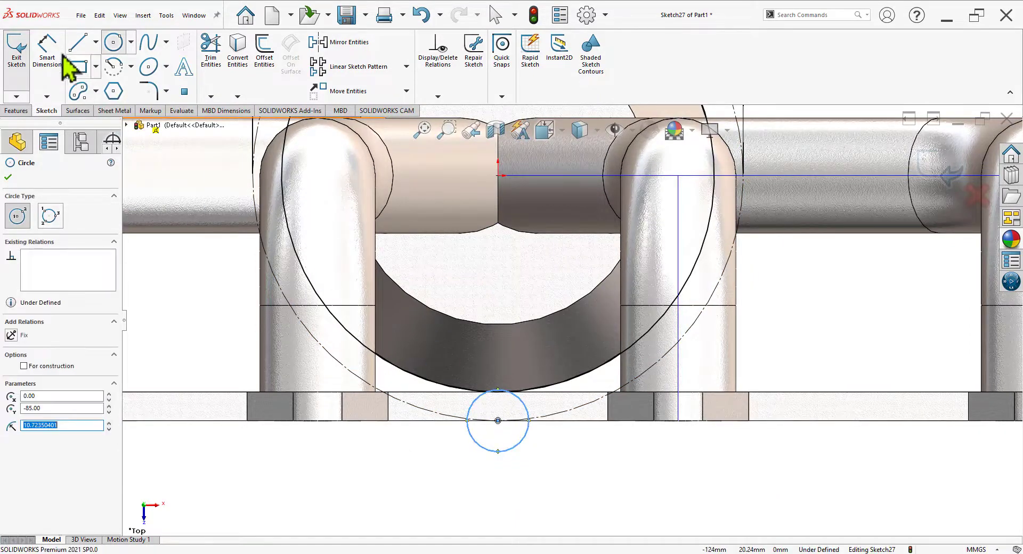
Check the lug radius in the Exhaust Manifold.jpg drawing and set the lug circle's diameter to 25 mm
{"action": "left_click", "coordinate": [52, 53]}
{"action": "key", "text": "alt+Tab"}
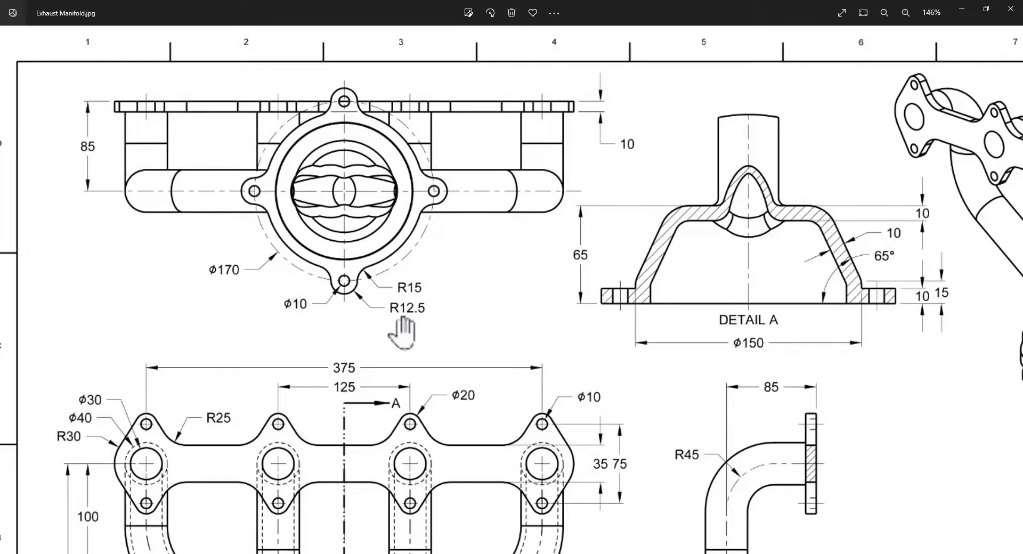
{"action": "key", "text": "alt+Tab"}
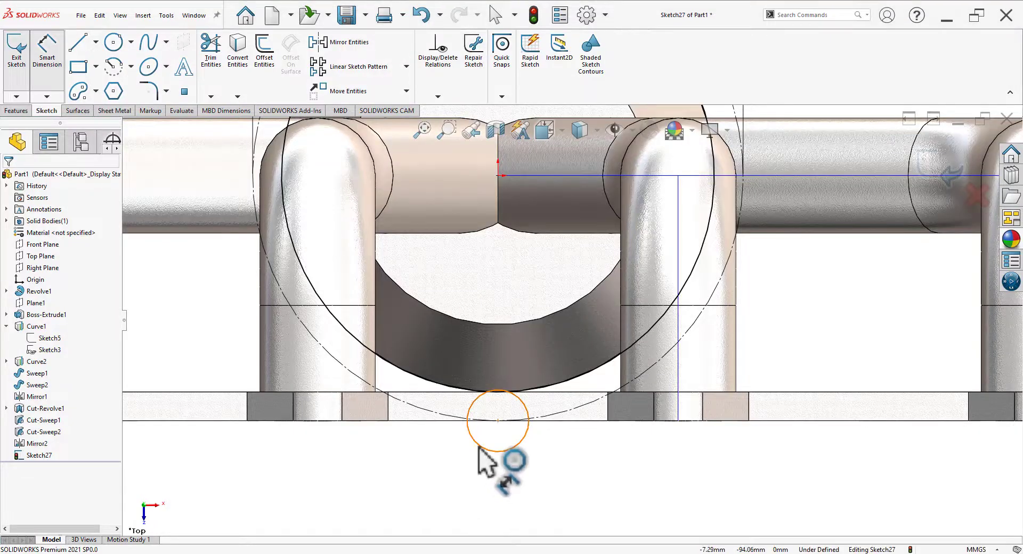
{"action": "left_click", "coordinate": [484, 454]}
{"action": "left_click", "coordinate": [426, 491]}
{"action": "type", "text": "25"}
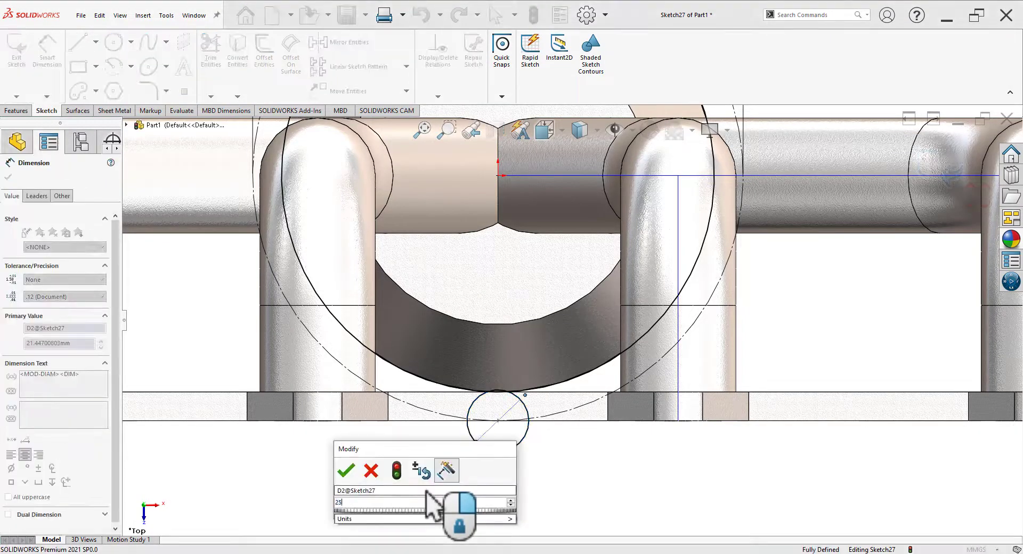
{"action": "key", "text": "Return"}
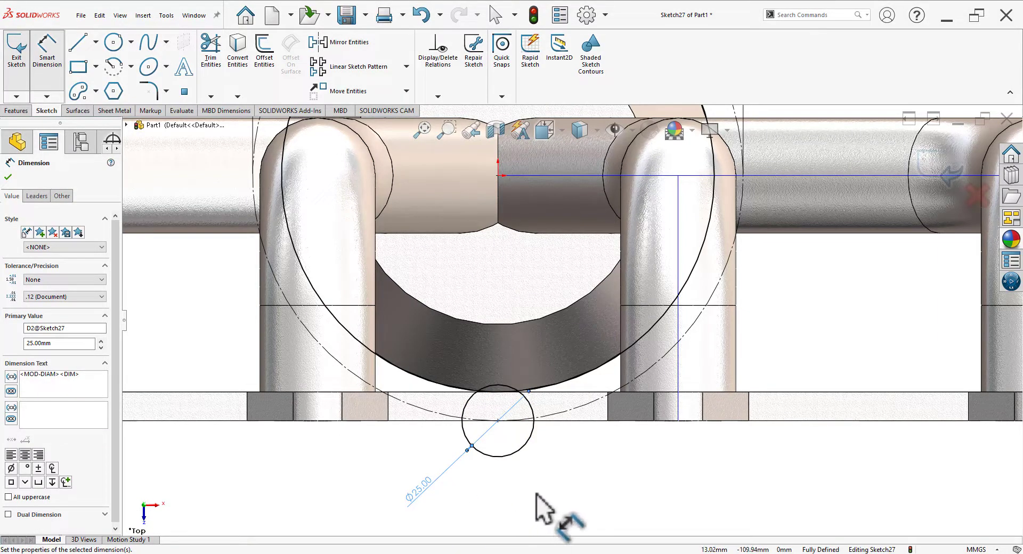
{"action": "key", "text": "Escape"}
Draw two vertical lines from the lug circle's left and right quadrant points up past the base's outer edge
{"action": "scroll", "coordinate": [559, 416], "scroll_direction": "down", "scroll_amount": 4}
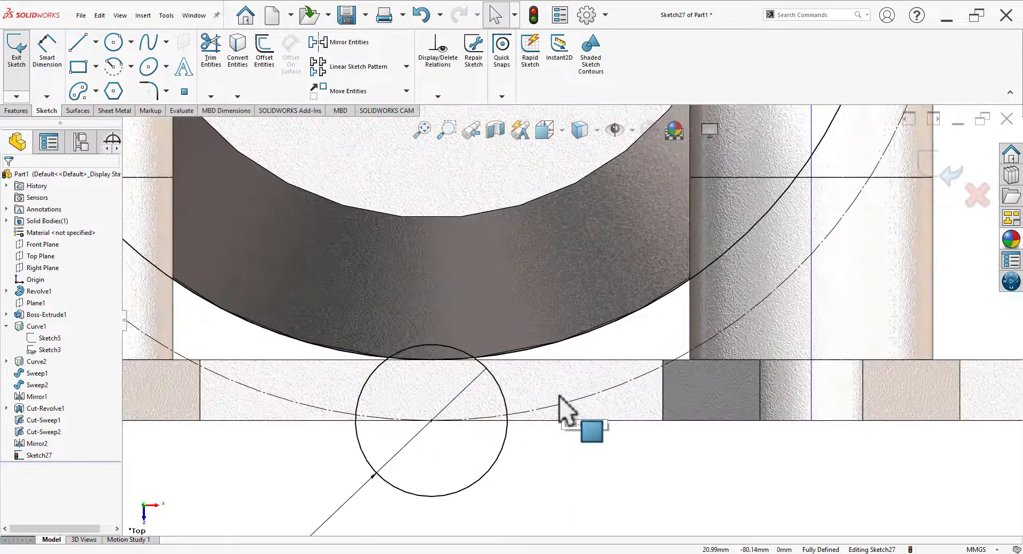
{"action": "left_click", "coordinate": [78, 42]}
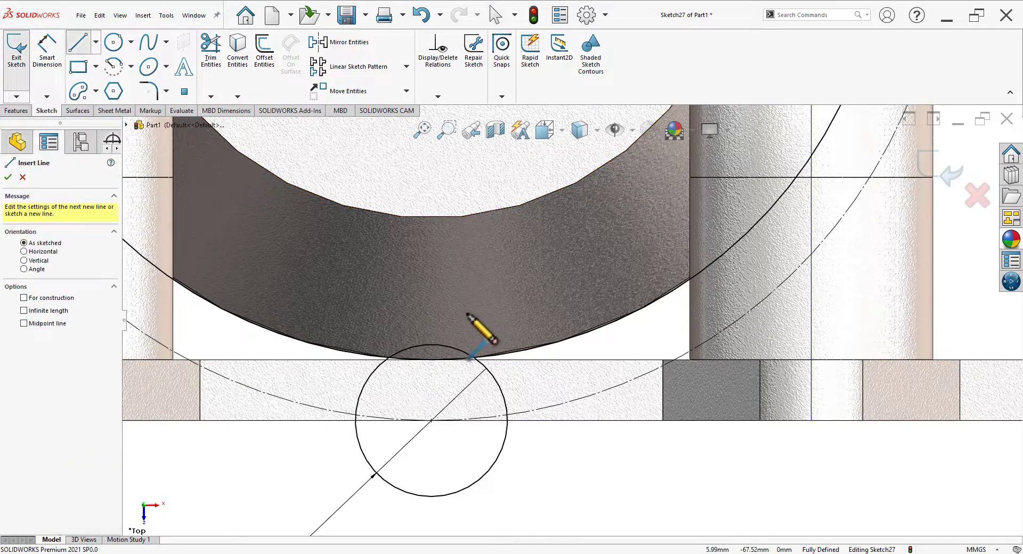
{"action": "left_click", "coordinate": [508, 420]}
{"action": "left_click", "coordinate": [508, 307]}
{"action": "right_click", "coordinate": [539, 276]}
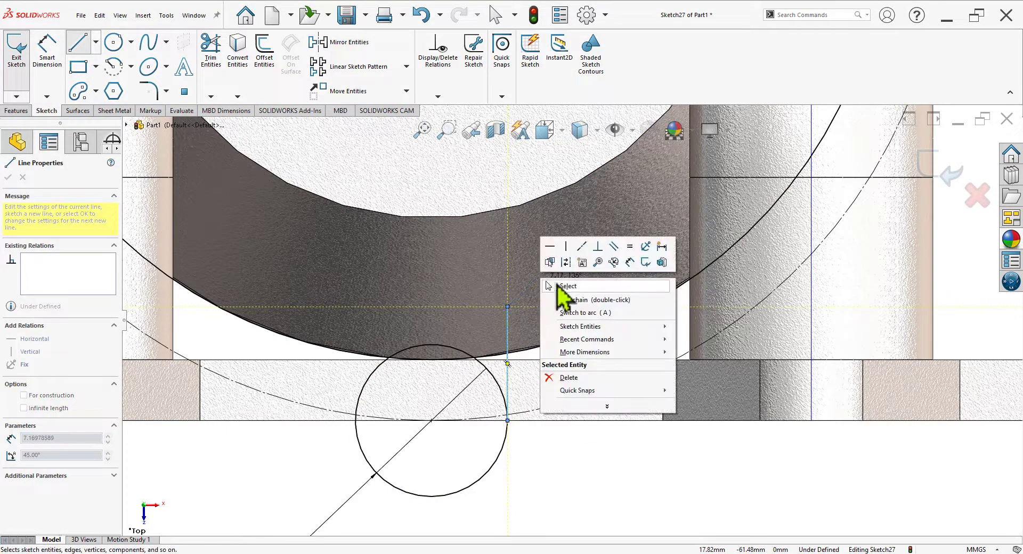
{"action": "left_click", "coordinate": [557, 285]}
{"action": "left_click", "coordinate": [78, 43]}
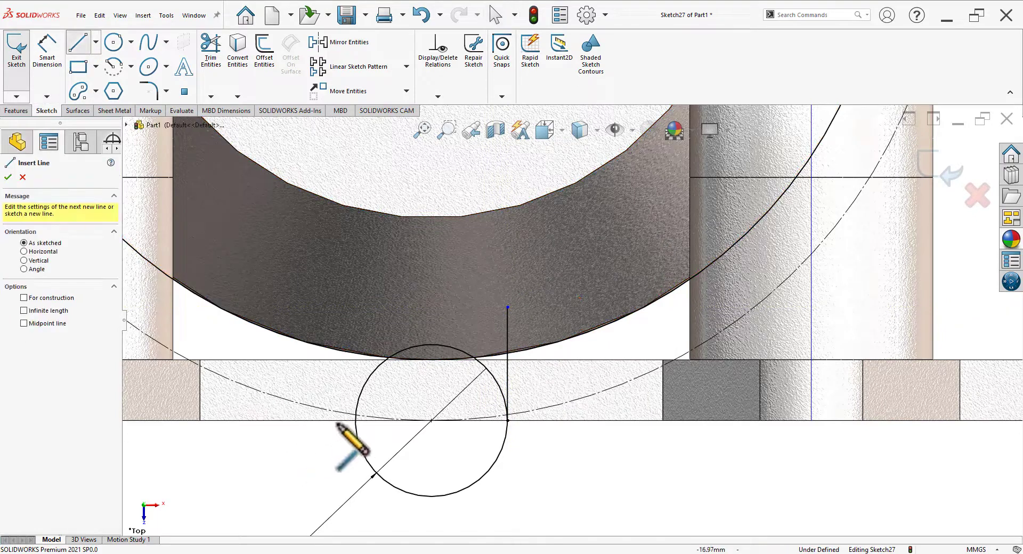
{"action": "left_click", "coordinate": [356, 421]}
{"action": "left_click", "coordinate": [355, 313]}
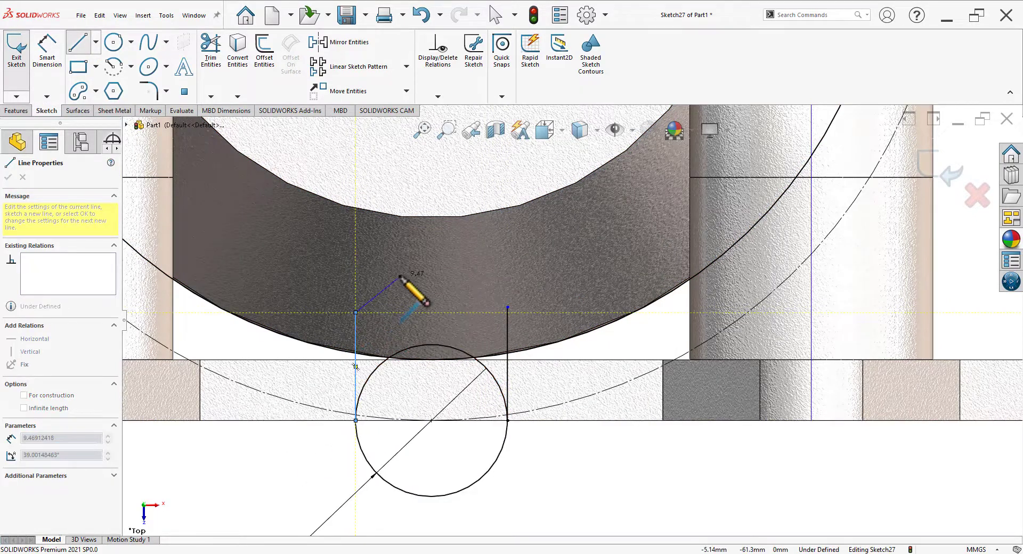
{"action": "right_click", "coordinate": [403, 280]}
{"action": "left_click", "coordinate": [423, 284]}
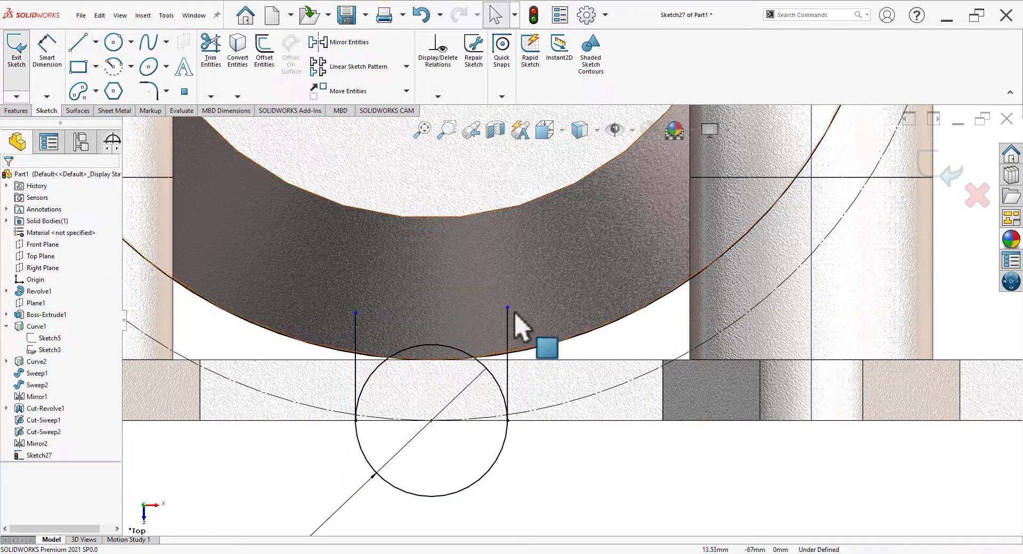
Make the upper endpoints of both lug lines coincident with the converted base edge
{"action": "left_click", "coordinate": [527, 351]}
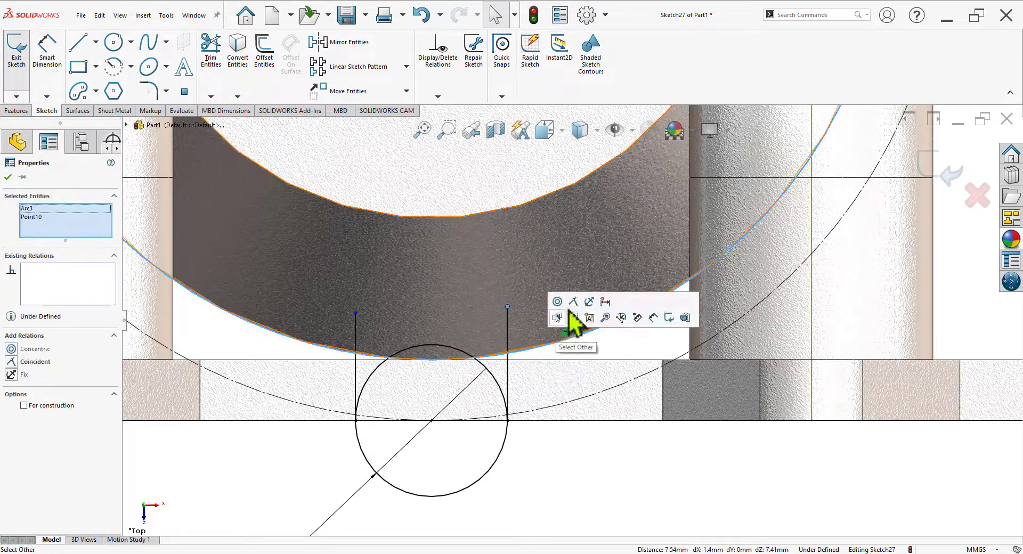
{"action": "left_click", "coordinate": [573, 305]}
{"action": "left_click", "coordinate": [580, 450]}
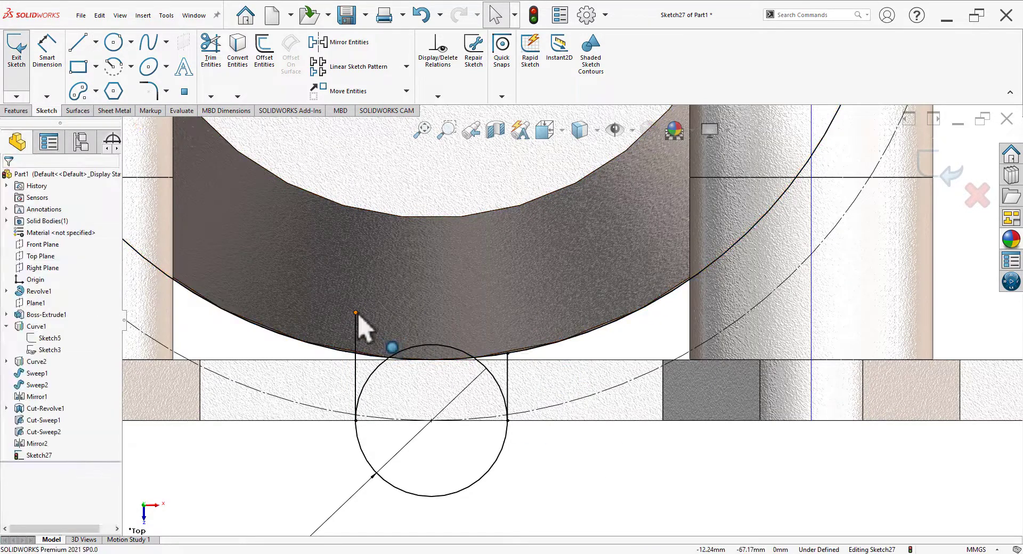
{"action": "left_click", "coordinate": [356, 314]}
{"action": "left_click", "coordinate": [336, 350], "text": "ctrl"}
{"action": "left_click", "coordinate": [396, 300]}
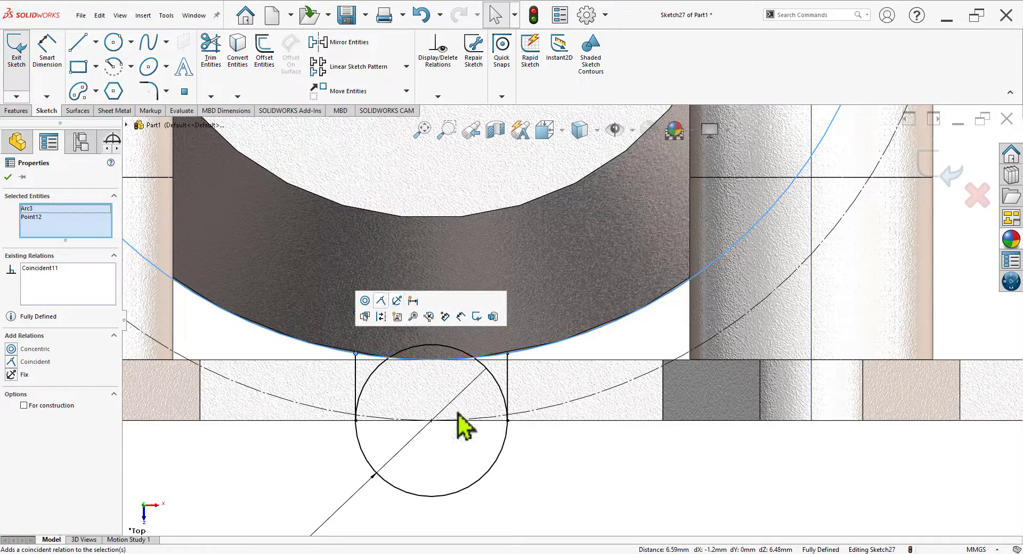
{"action": "left_click", "coordinate": [456, 426]}
Trim away the lug circle's inner half between the two vertical lines, including the tiny leftover arc pieces at both tangent points
{"action": "left_click", "coordinate": [211, 49]}
{"action": "scroll", "coordinate": [447, 368], "scroll_direction": "down", "scroll_amount": 4}
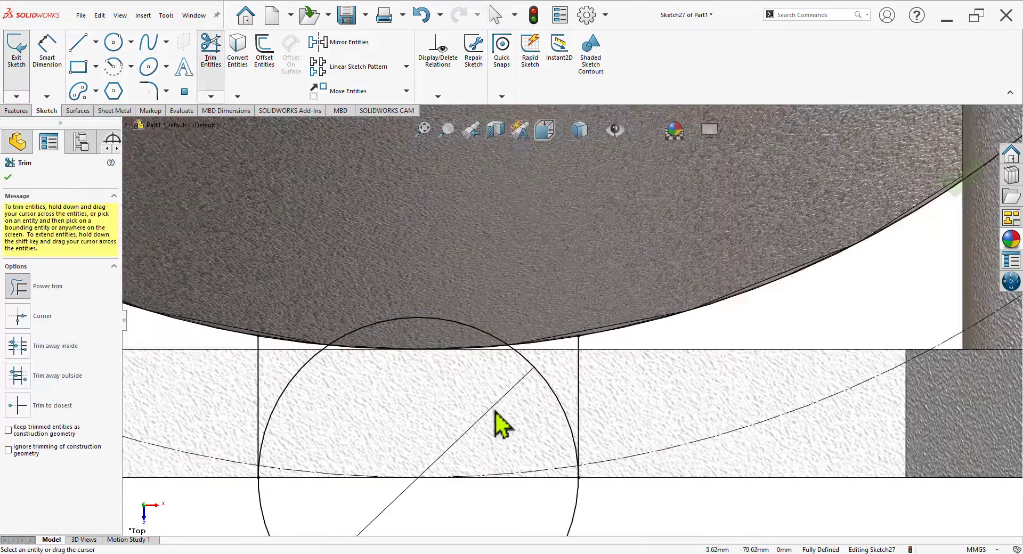
{"action": "mouse_move", "coordinate": [468, 313]}
{"action": "left_mouse_down"}
{"action": "mouse_move", "coordinate": [446, 343]}
{"action": "mouse_move", "coordinate": [341, 397]}
{"action": "left_mouse_up"}
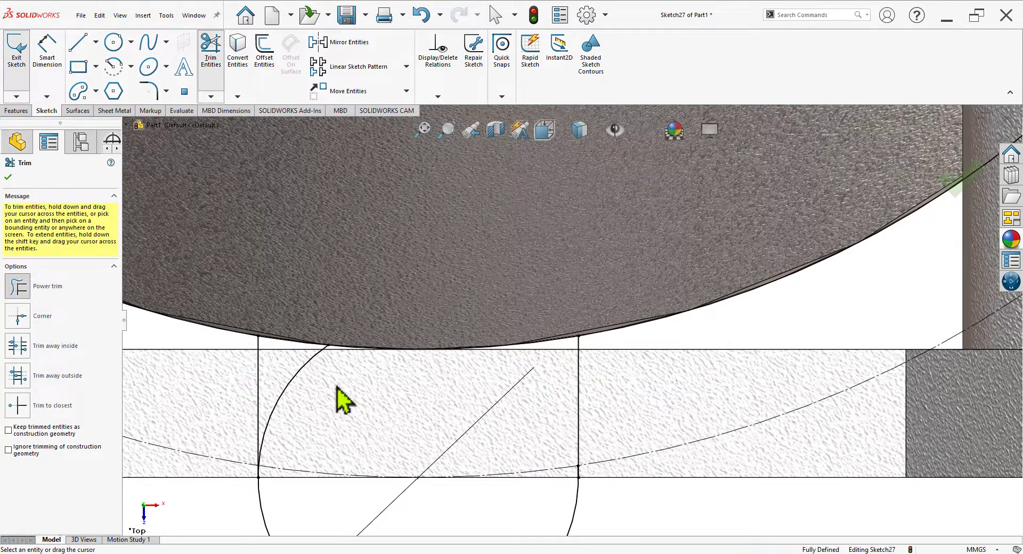
{"action": "scroll", "coordinate": [280, 462], "scroll_direction": "down", "scroll_amount": 6}
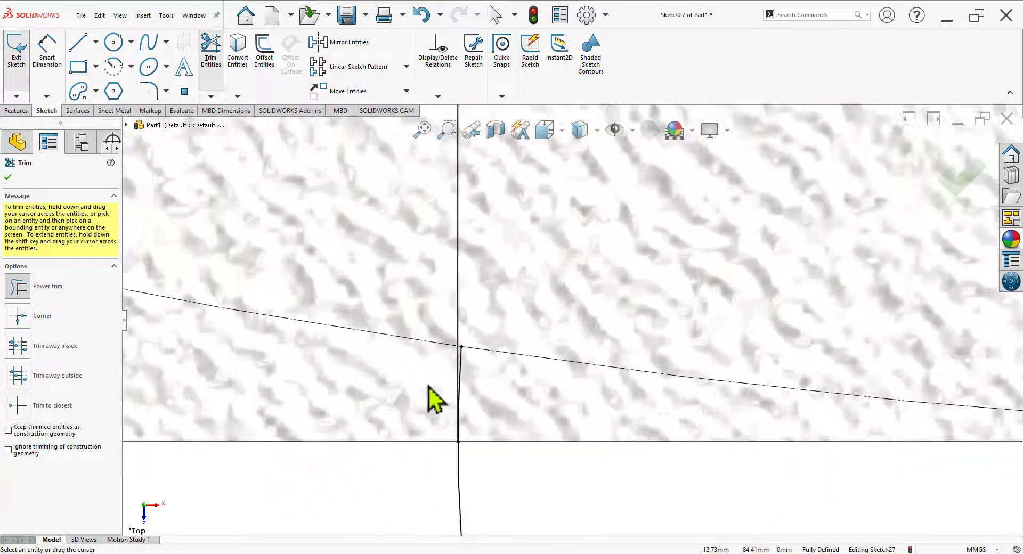
{"action": "scroll", "coordinate": [395, 373], "scroll_direction": "up", "scroll_amount": 10}
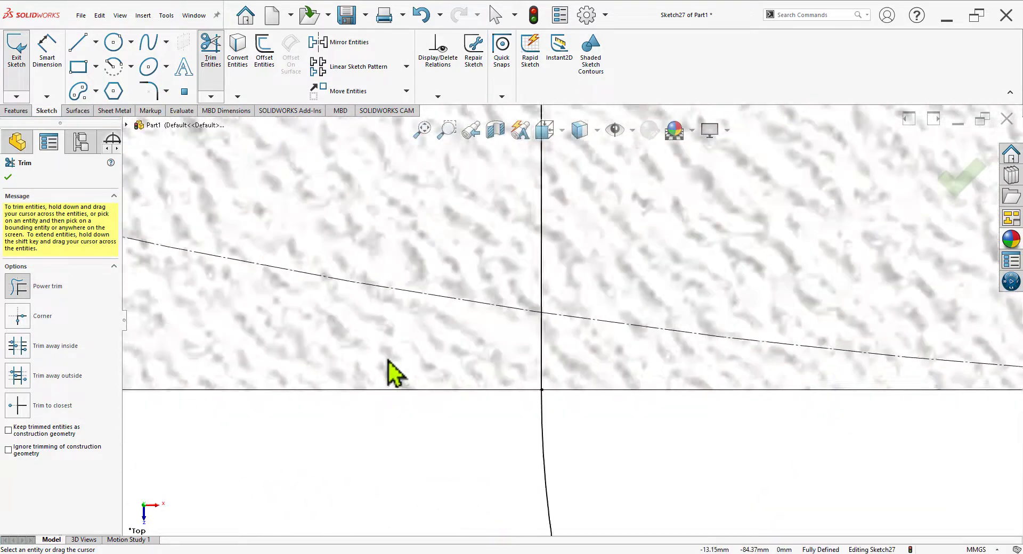
{"action": "scroll", "coordinate": [647, 352], "scroll_direction": "down", "scroll_amount": 3}
{"action": "scroll", "coordinate": [642, 342], "scroll_direction": "down", "scroll_amount": 8}
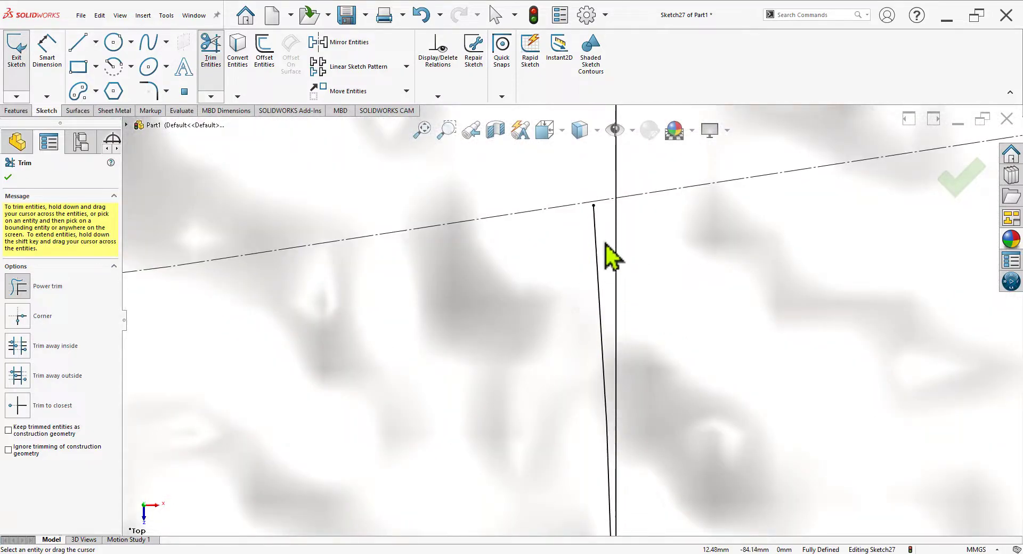
{"action": "scroll", "coordinate": [472, 394], "scroll_direction": "up", "scroll_amount": 8}
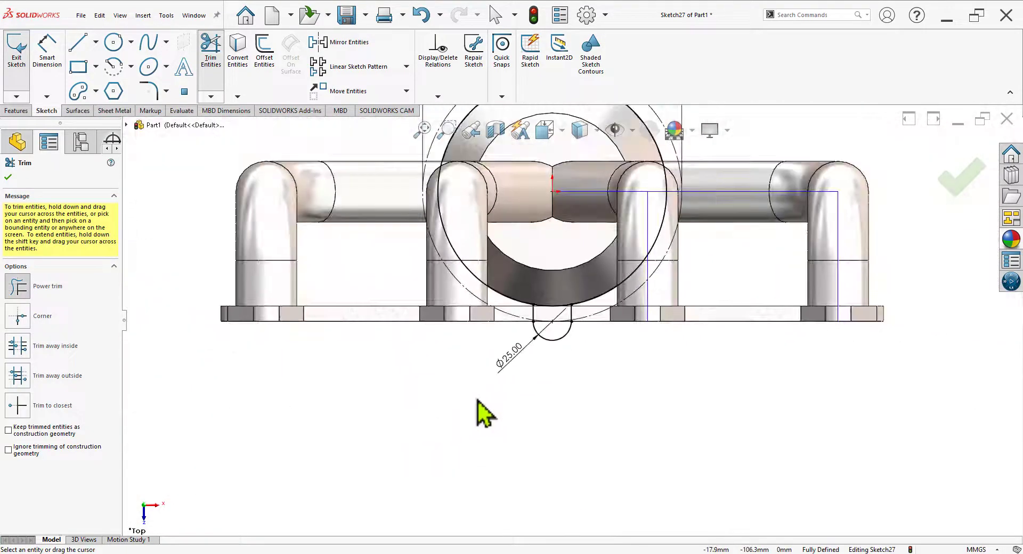
Check the bolt hole size in the drawing and sketch a hole circle of about 5.3 mm radius at the lug arc's centre
{"action": "scroll", "coordinate": [531, 394], "scroll_direction": "down", "scroll_amount": 2}
{"action": "key", "text": "alt+Tab"}
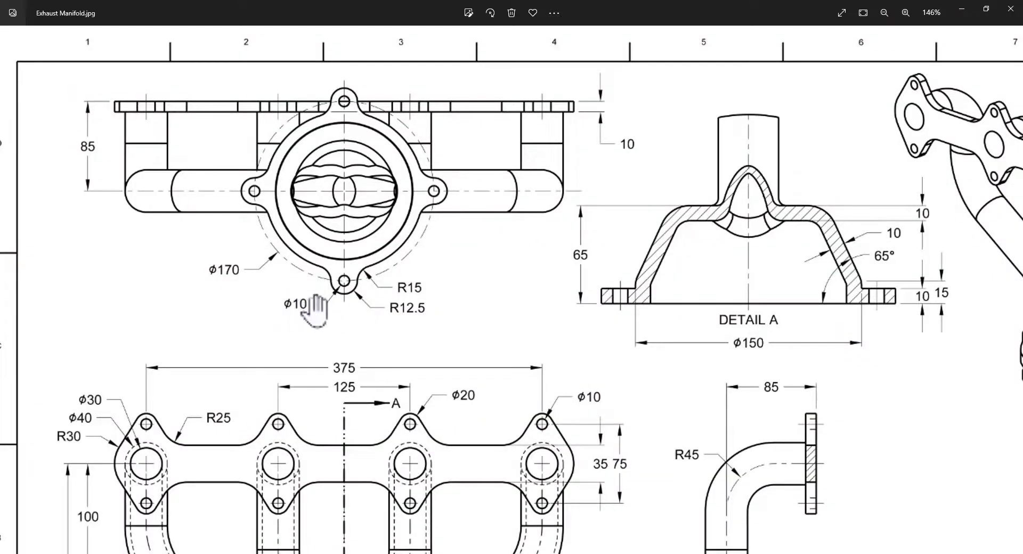
{"action": "key", "text": "alt+Tab"}
{"action": "left_click", "coordinate": [113, 41]}
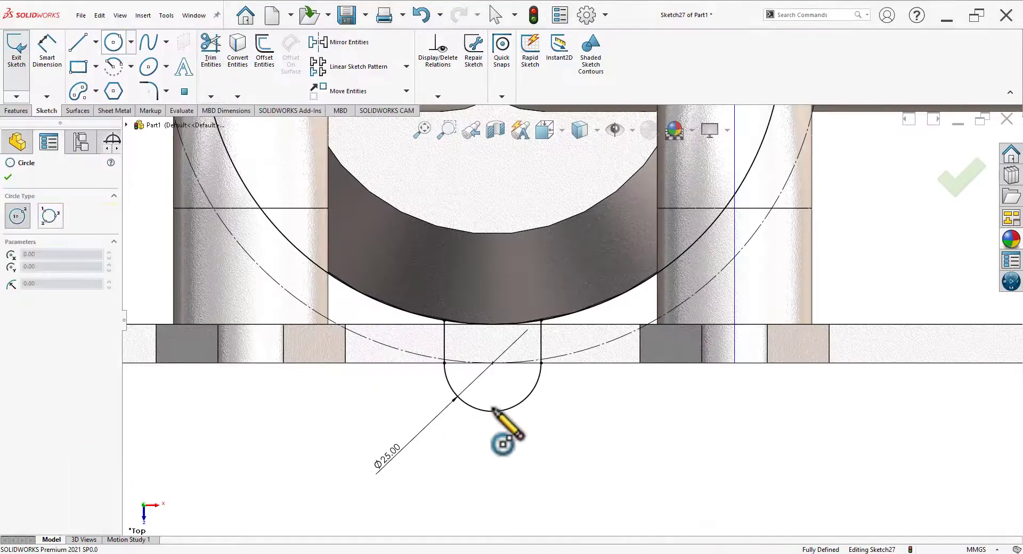
{"action": "left_click", "coordinate": [493, 363]}
{"action": "left_click", "coordinate": [493, 383]}
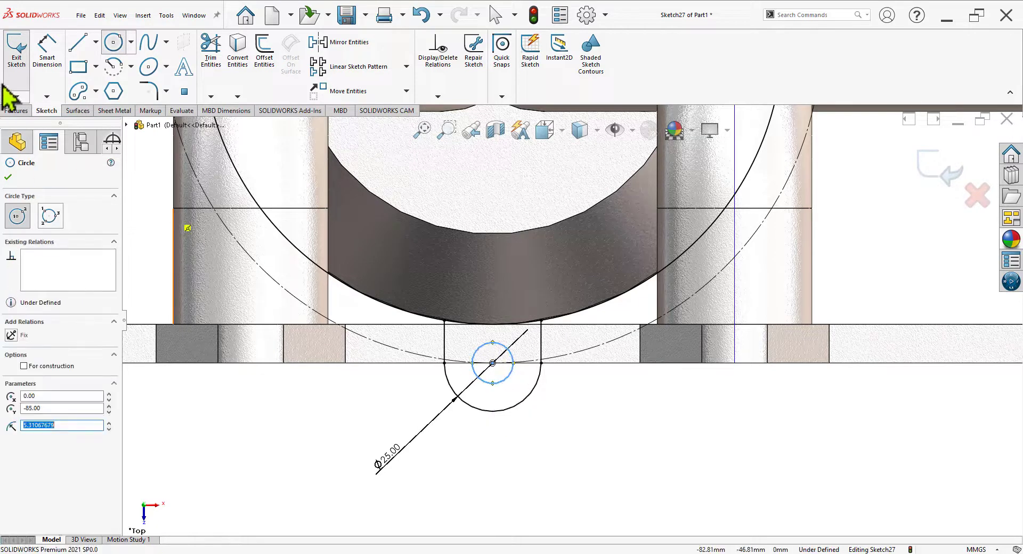
Set the lug hole circle's diameter to 10 mm
{"action": "key", "text": "d"}
{"action": "left_click", "coordinate": [507, 382]}
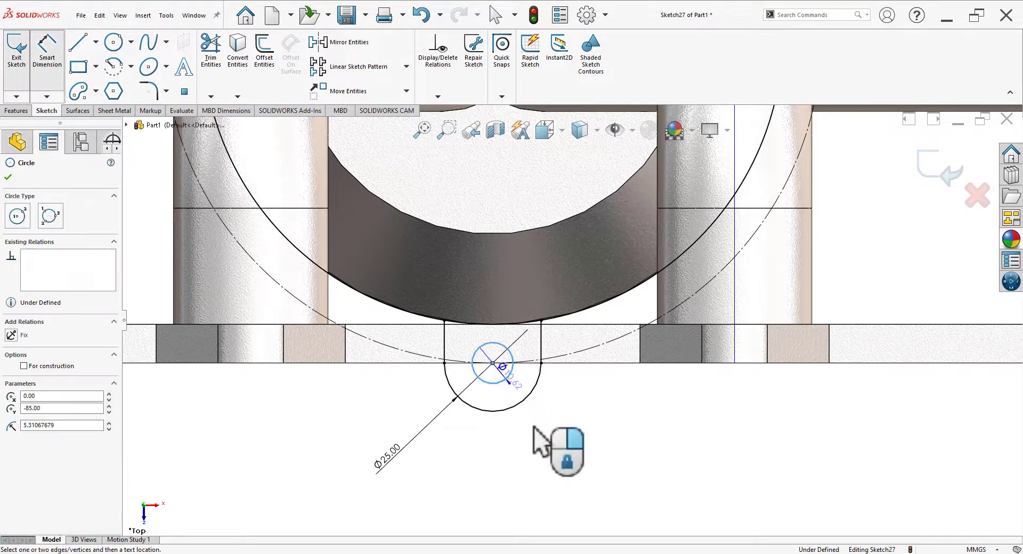
{"action": "left_click", "coordinate": [543, 454]}
{"action": "type", "text": "10"}
{"action": "key", "text": "Return"}
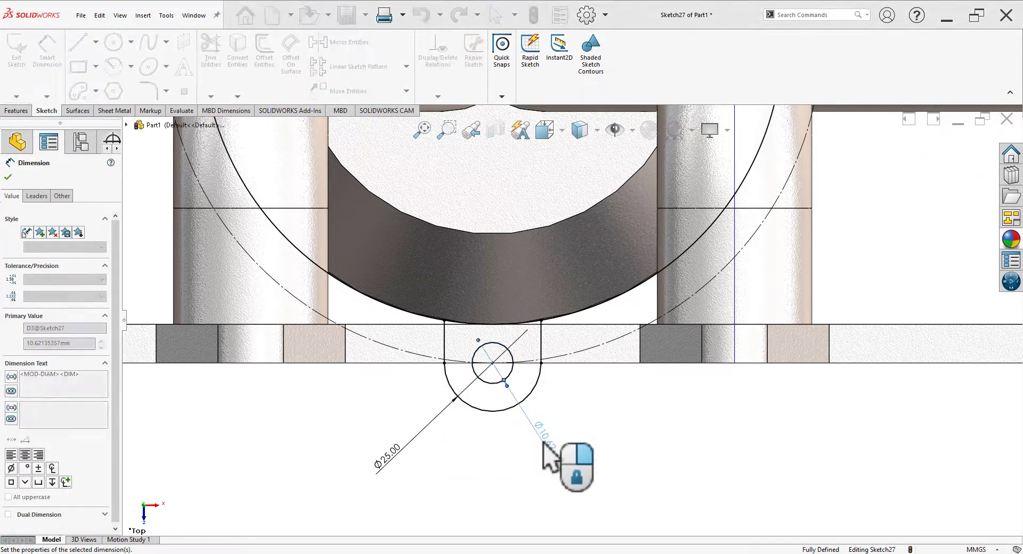
{"action": "key", "text": "f"}
{"action": "key", "text": "Escape"}
Pattern the lug's lines, arc and hole circularly around the origin as 4 equally spaced instances over 360 degrees
{"action": "scroll", "coordinate": [565, 309], "scroll_direction": "down", "scroll_amount": 2}
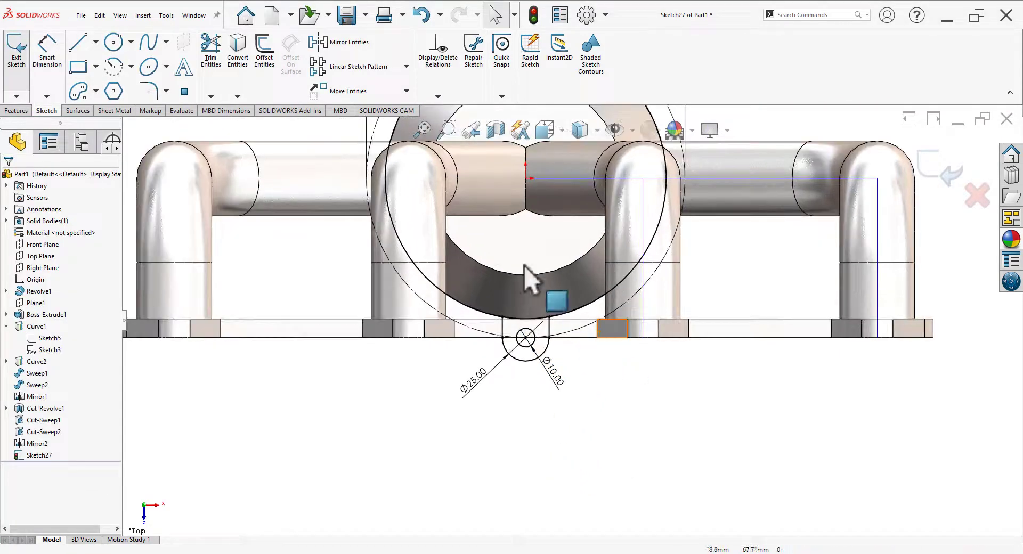
{"action": "left_click_drag", "start_coordinate": [479, 233], "coordinate": [559, 373]}
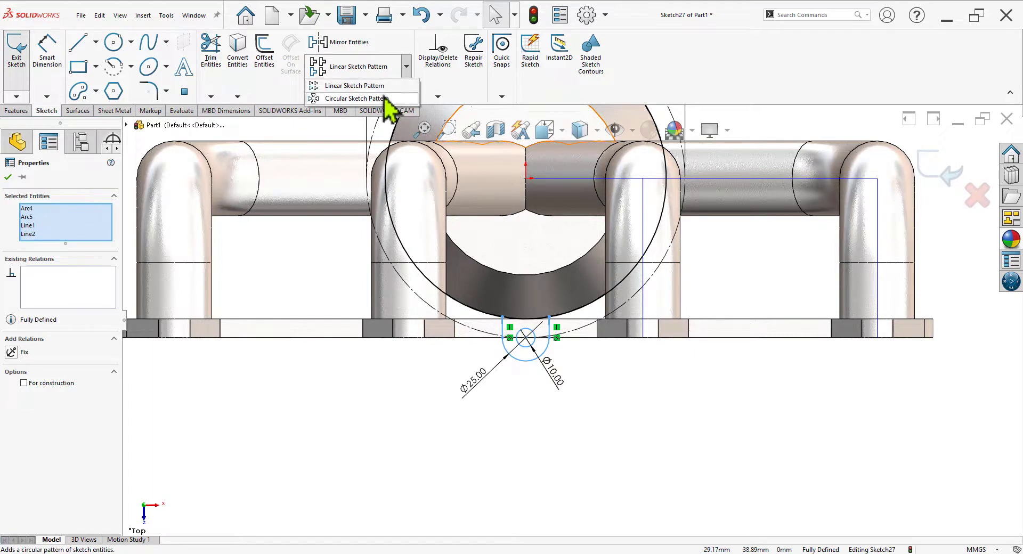
{"action": "left_click", "coordinate": [354, 99]}
{"action": "key", "text": "f"}
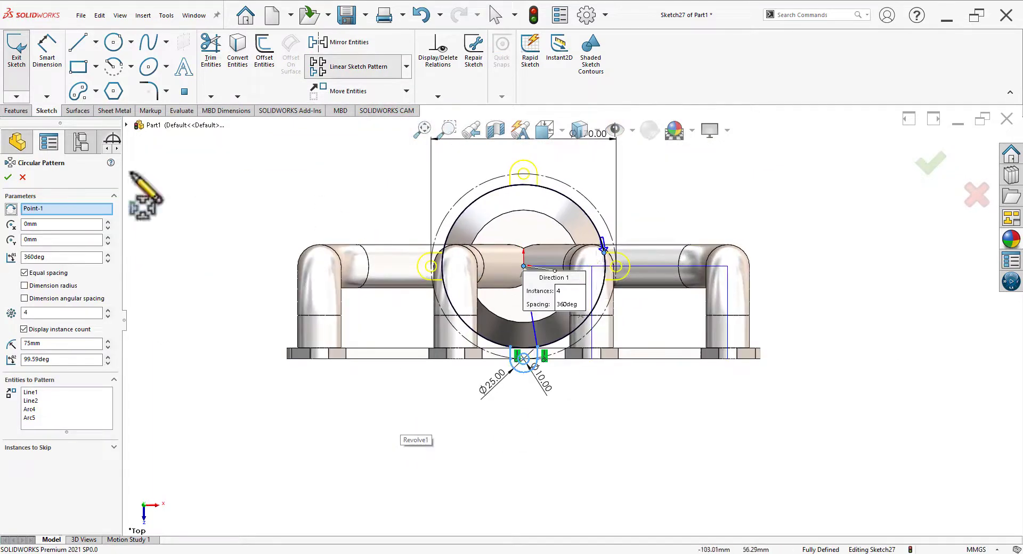
{"action": "left_click", "coordinate": [8, 177]}
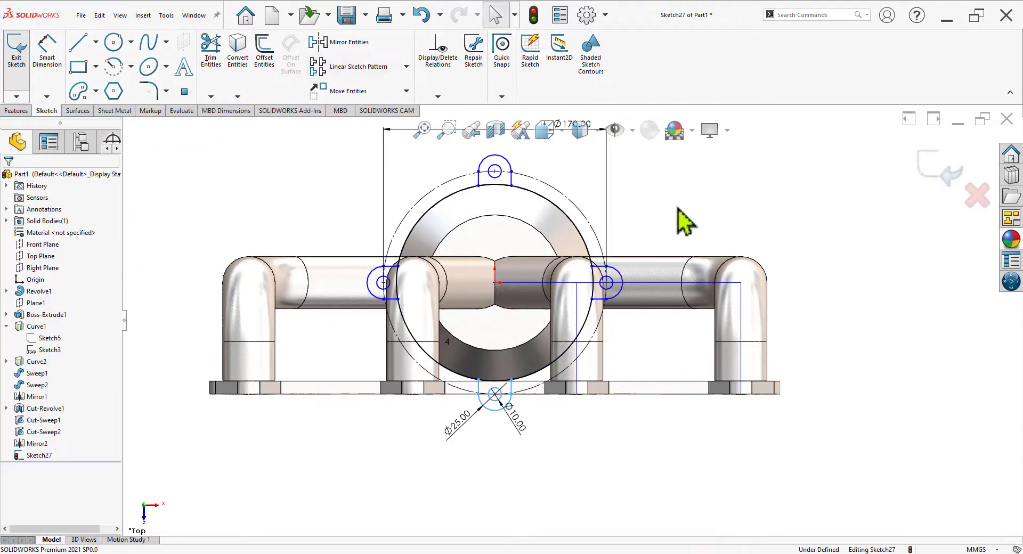
Apply Fully Define Sketch to all entities in the sketch, calculating relations and dimensions
{"action": "left_click", "coordinate": [434, 96]}
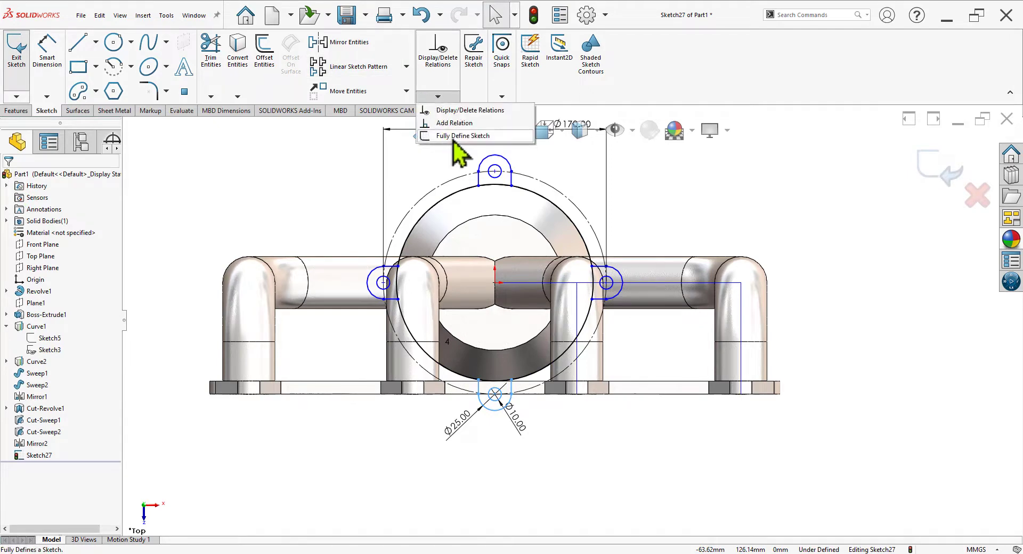
{"action": "left_click", "coordinate": [460, 137]}
{"action": "left_click", "coordinate": [63, 233]}
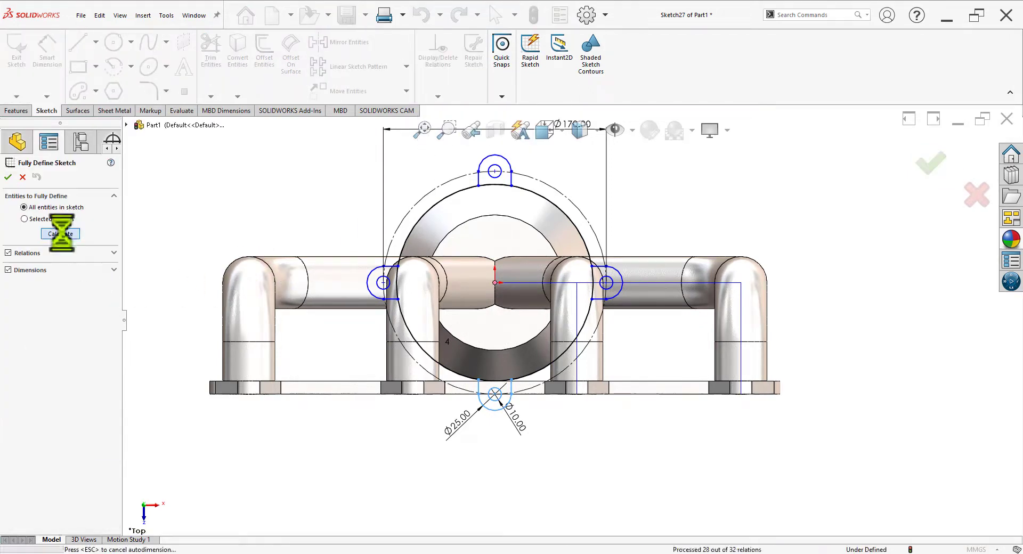
{"action": "left_click", "coordinate": [8, 177]}
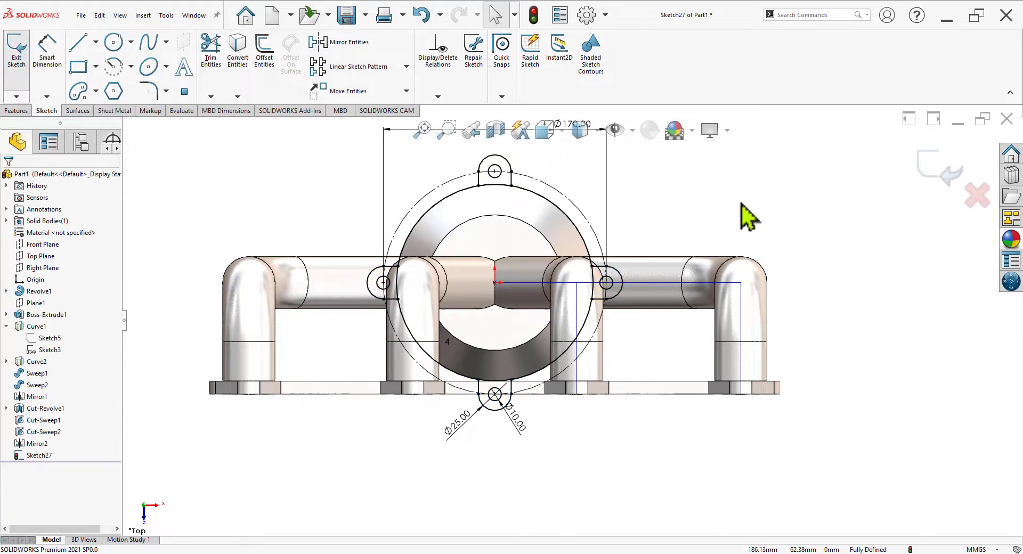
Exit the sketch and start a blind, merged Boss-Extrude using the four lug regions around the base, excluding their holes
{"action": "scroll", "coordinate": [693, 234], "scroll_direction": "down", "scroll_amount": 1}
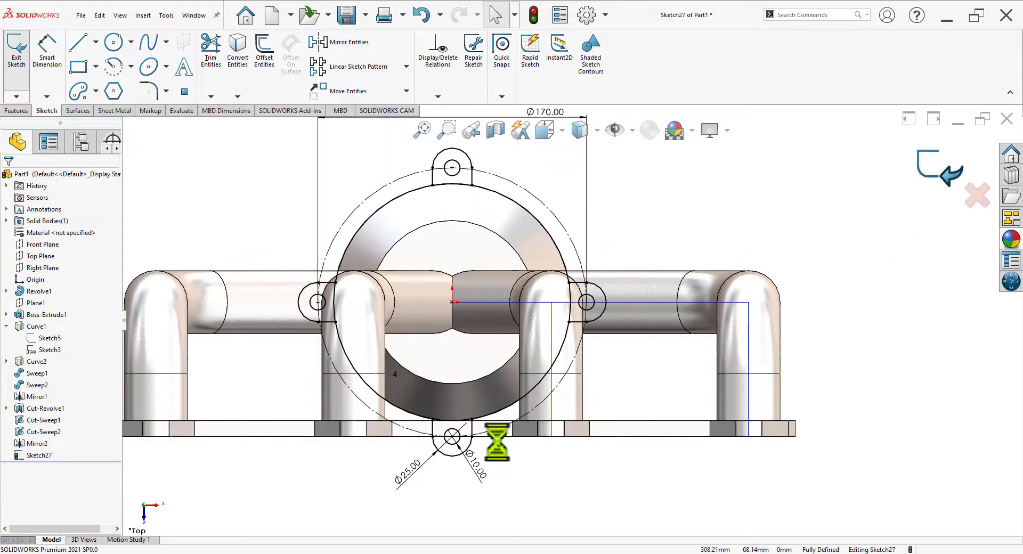
{"action": "key", "text": "space"}
{"action": "left_click", "coordinate": [640, 443]}
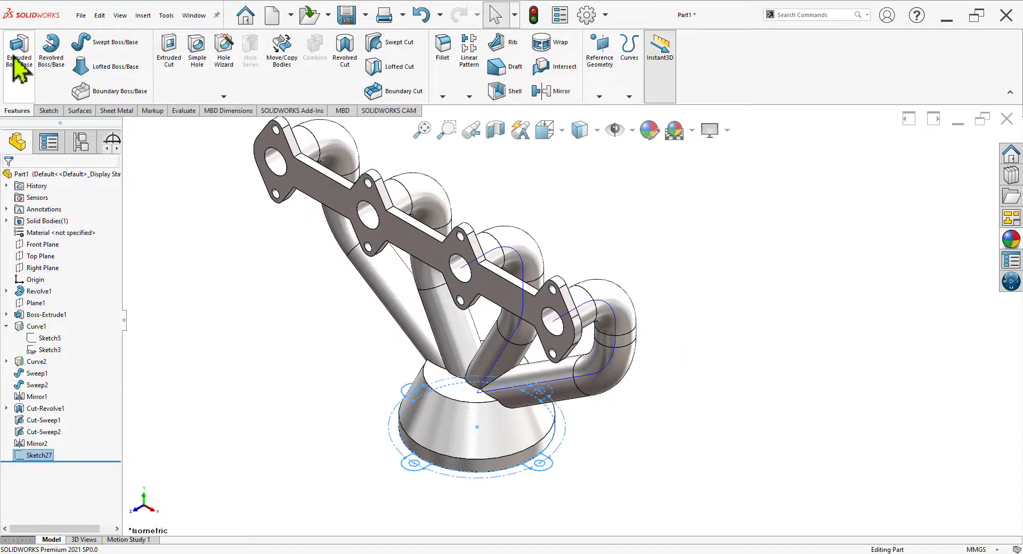
{"action": "scroll", "coordinate": [533, 463], "scroll_direction": "down", "scroll_amount": 5}
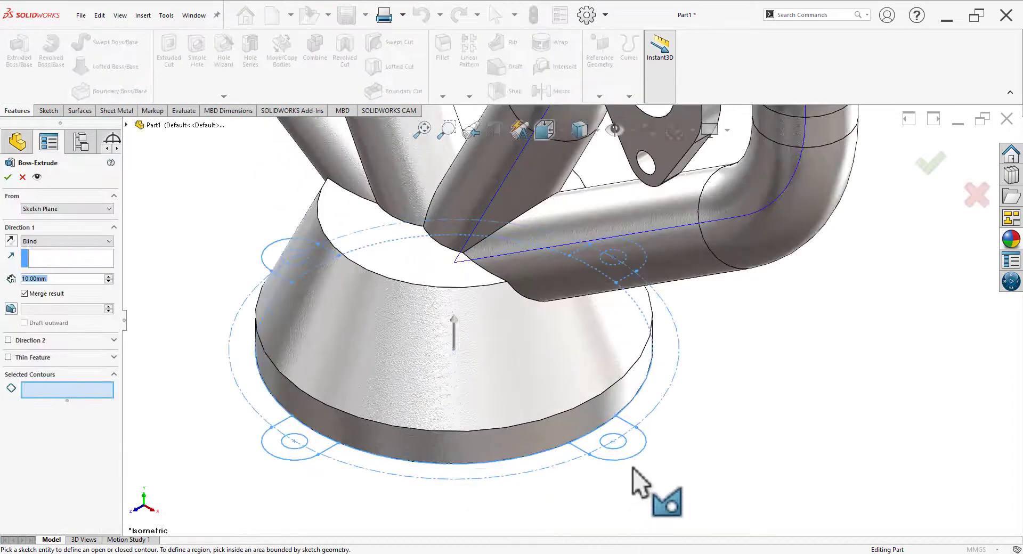
{"action": "left_click", "coordinate": [636, 448]}
{"action": "left_click", "coordinate": [313, 450]}
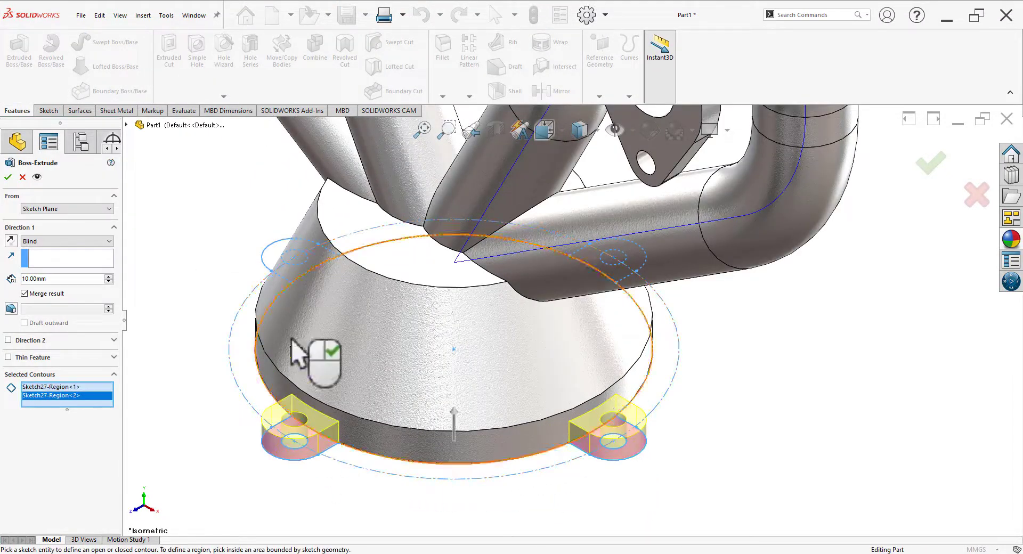
{"action": "left_click", "coordinate": [266, 269]}
{"action": "middle_click_drag", "start_coordinate": [803, 433], "coordinate": [761, 402]}
{"action": "scroll", "coordinate": [677, 286], "scroll_direction": "down", "scroll_amount": 5}
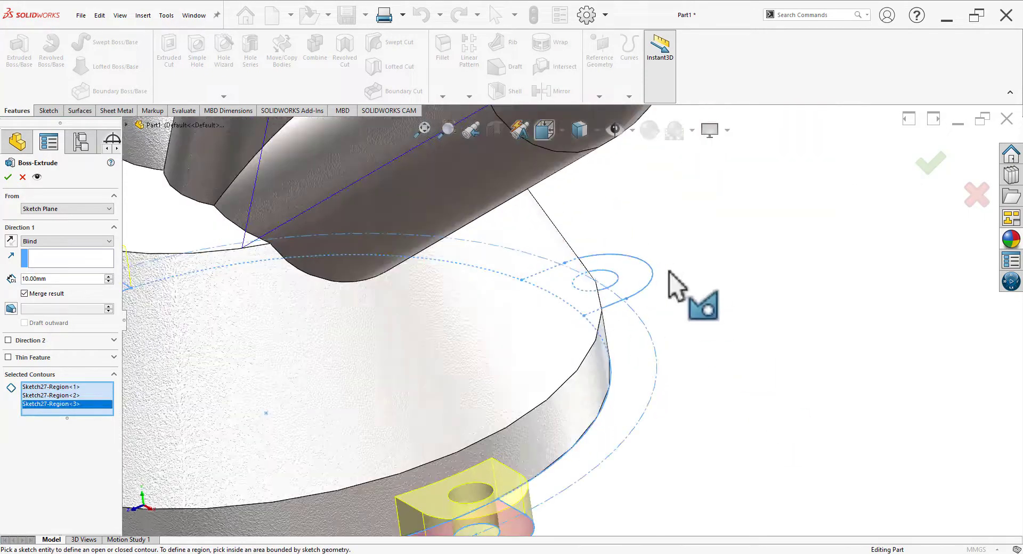
{"action": "left_click", "coordinate": [628, 287]}
Check the lug thickness in Detail A of the drawing and extrude the four lugs 10 mm
{"action": "key", "text": "alt+Tab"}
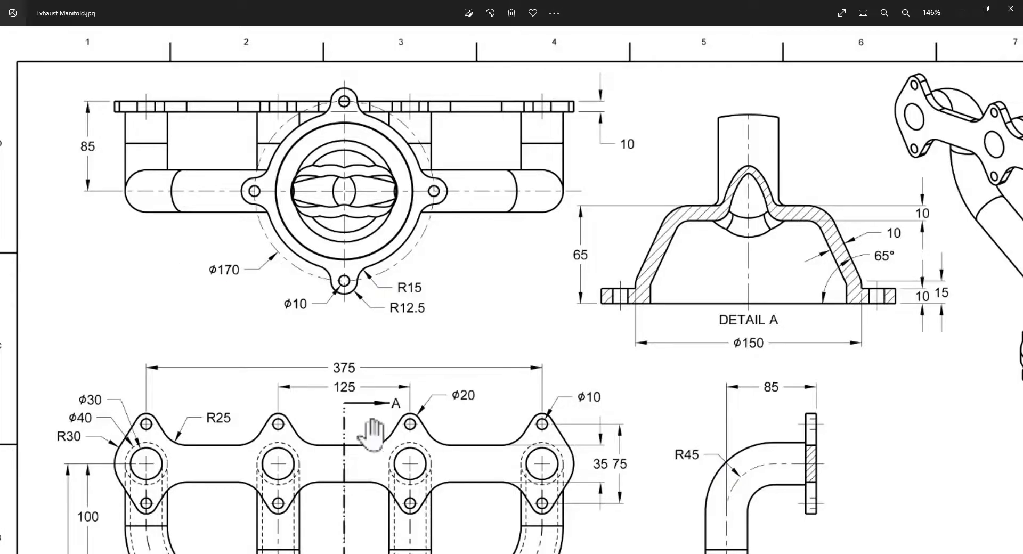
{"action": "left_click_drag", "start_coordinate": [380, 457], "coordinate": [300, 372]}
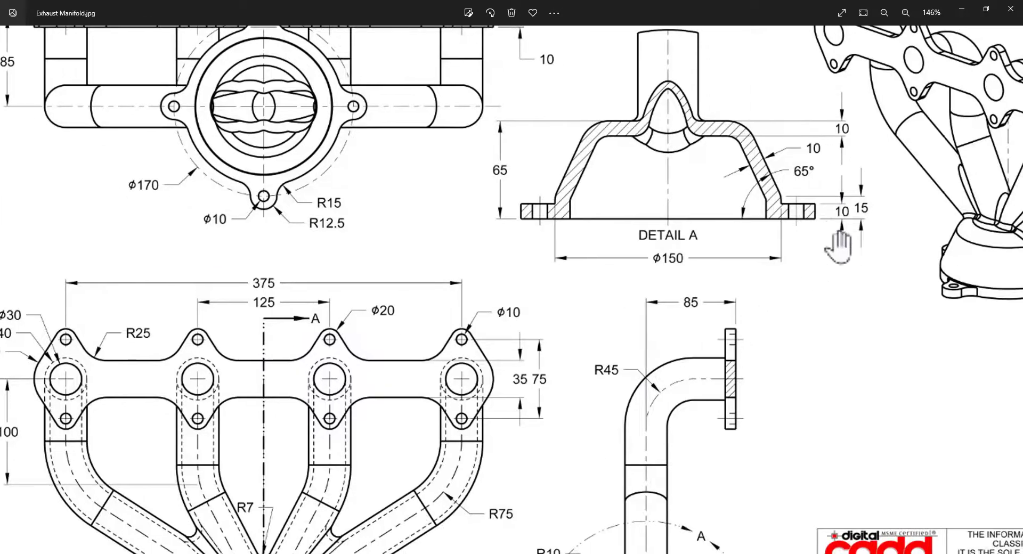
{"action": "left_click_drag", "start_coordinate": [831, 235], "coordinate": [795, 246]}
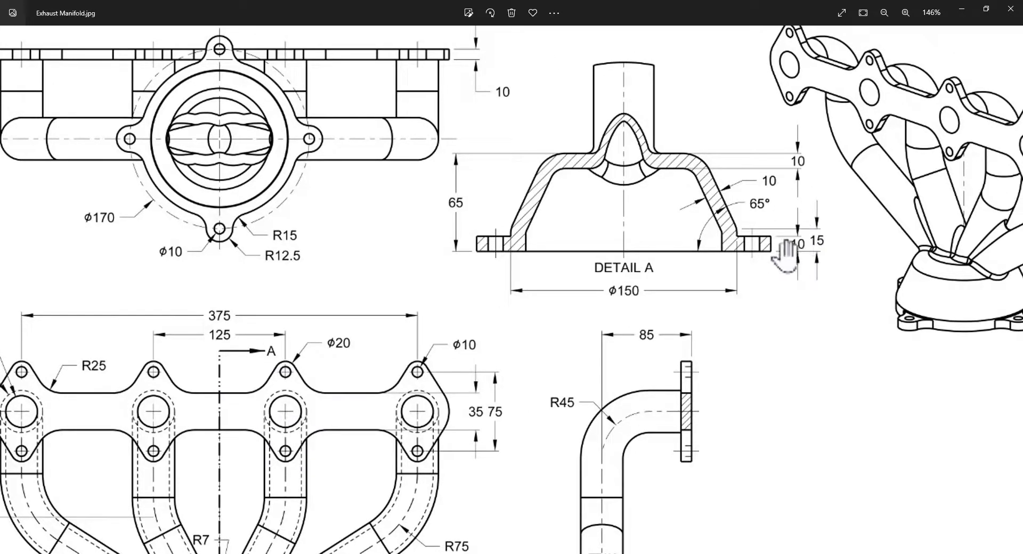
{"action": "key", "text": "alt+Tab"}
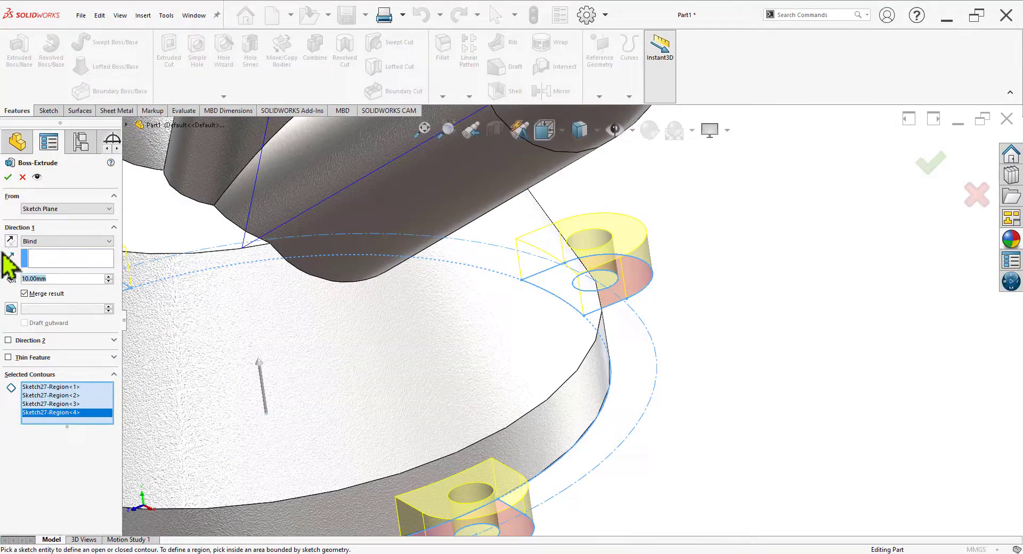
{"action": "key", "text": "Return"}
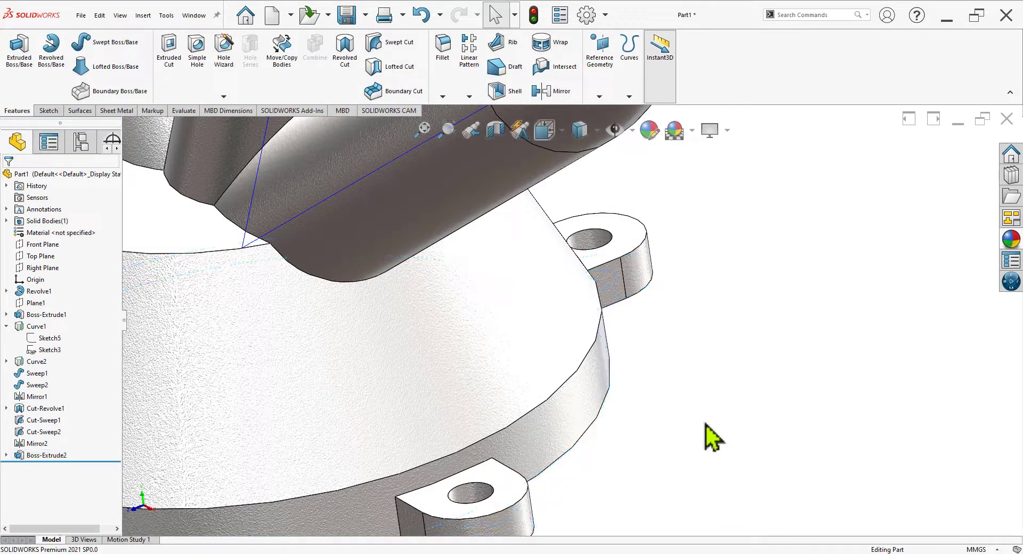
{"action": "scroll", "coordinate": [708, 438], "scroll_direction": "up", "scroll_amount": 5}
{"action": "scroll", "coordinate": [548, 298], "scroll_direction": "down", "scroll_amount": 4}
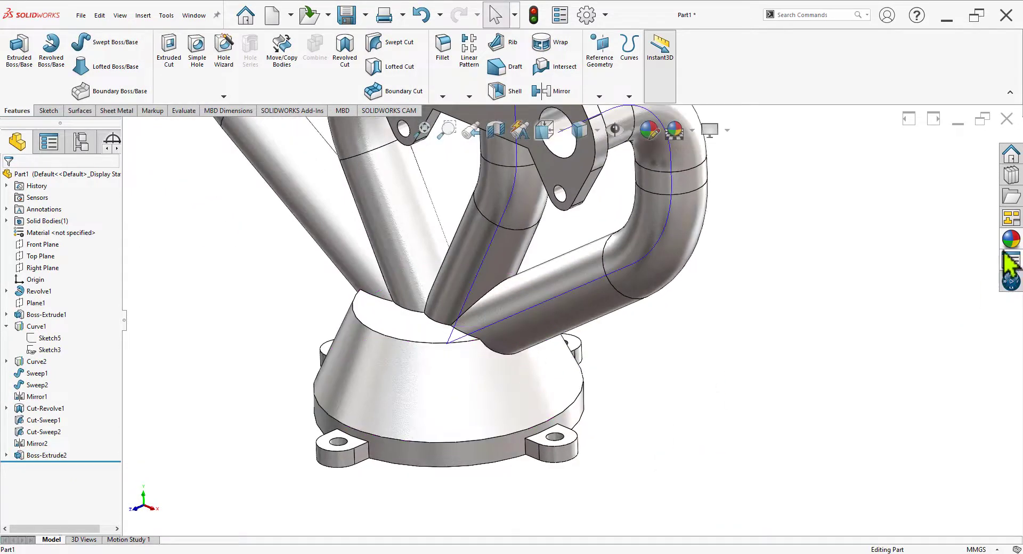
Try several brass finishes on the whole part, including satin finish, and apply the sandblasted brass appearance
{"action": "left_click", "coordinate": [1011, 239]}
{"action": "left_click", "coordinate": [916, 214]}
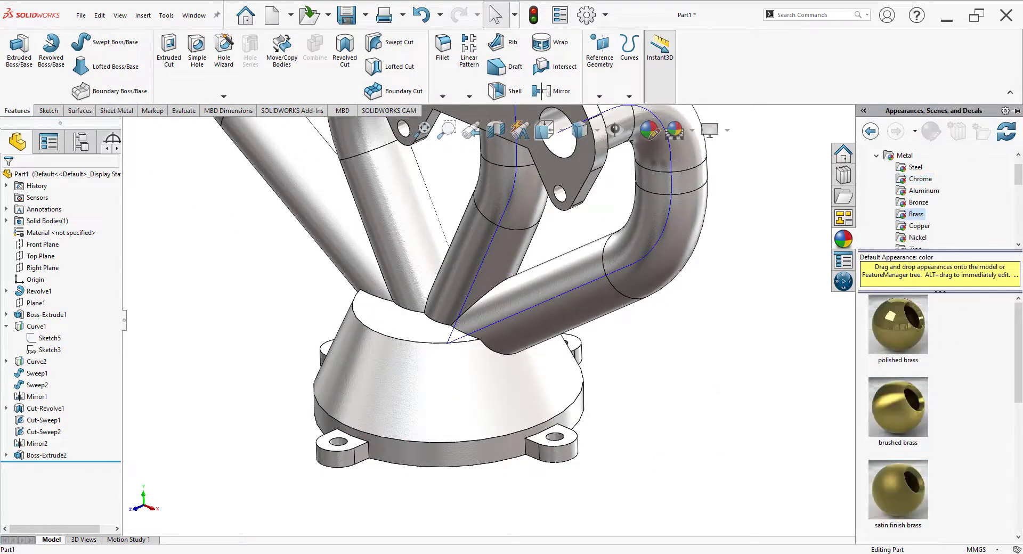
{"action": "double_click", "coordinate": [900, 490]}
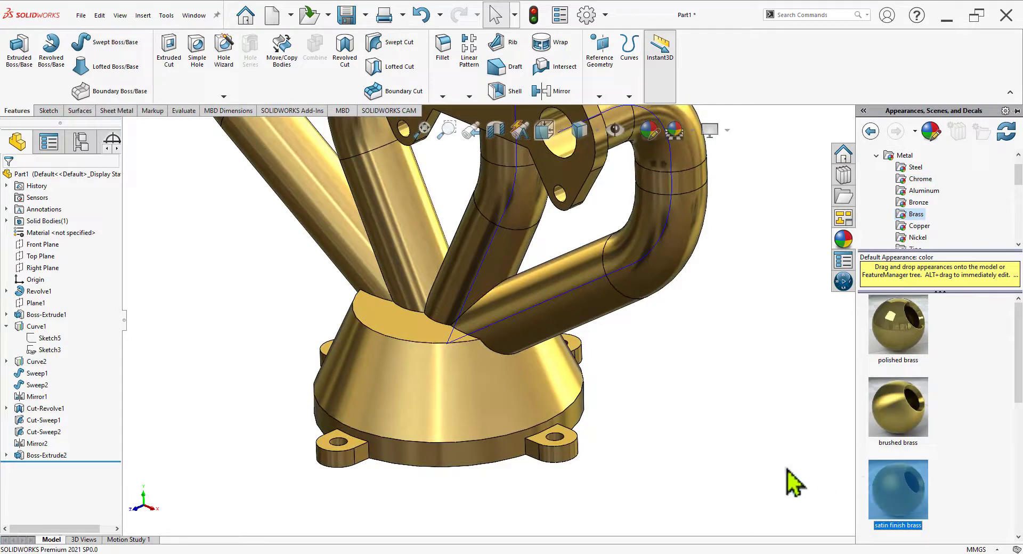
{"action": "double_click", "coordinate": [899, 421]}
{"action": "scroll", "coordinate": [909, 472], "scroll_direction": "down", "scroll_amount": 3}
{"action": "left_click", "coordinate": [896, 415]}
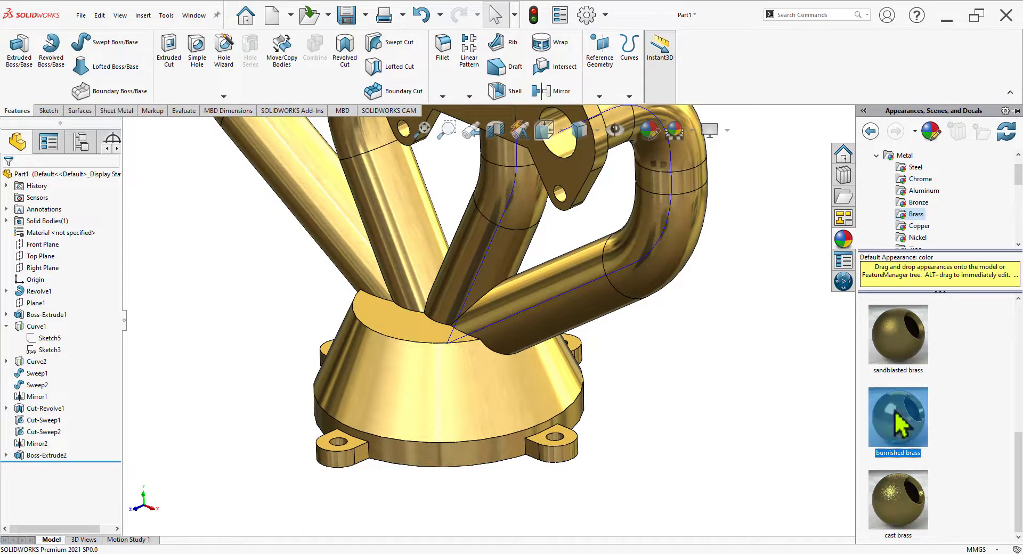
{"action": "double_click", "coordinate": [901, 336]}
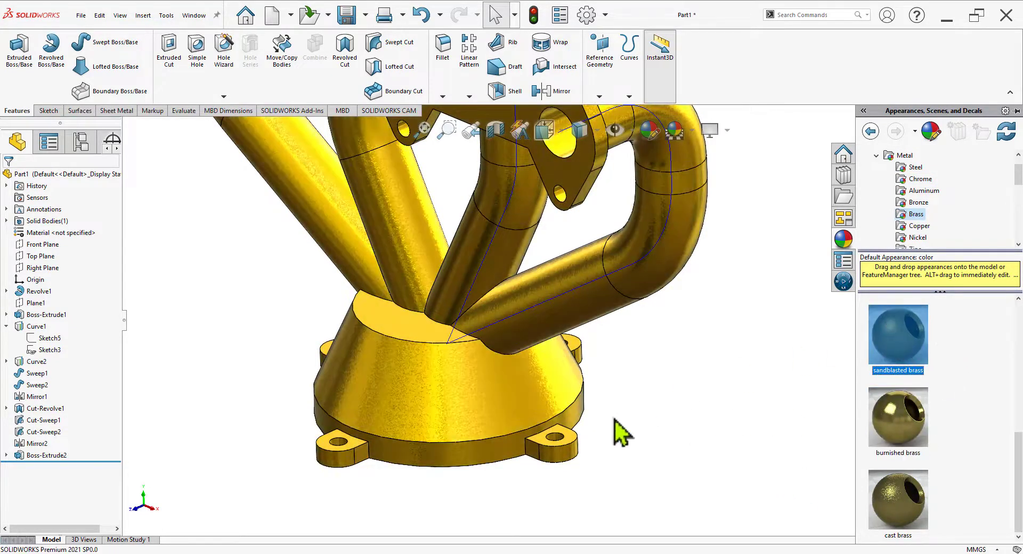
Hide the two pipe path curves, Curve1 and Curve2
{"action": "mouse_move", "coordinate": [617, 430]}
{"action": "middle_mouse_down"}
{"action": "mouse_move", "coordinate": [629, 347]}
{"action": "mouse_move", "coordinate": [606, 433]}
{"action": "mouse_move", "coordinate": [616, 388]}
{"action": "mouse_move", "coordinate": [621, 411]}
{"action": "middle_mouse_up"}
{"action": "scroll", "coordinate": [607, 433], "scroll_direction": "up", "scroll_amount": 5}
{"action": "scroll", "coordinate": [622, 411], "scroll_direction": "up", "scroll_amount": 2}
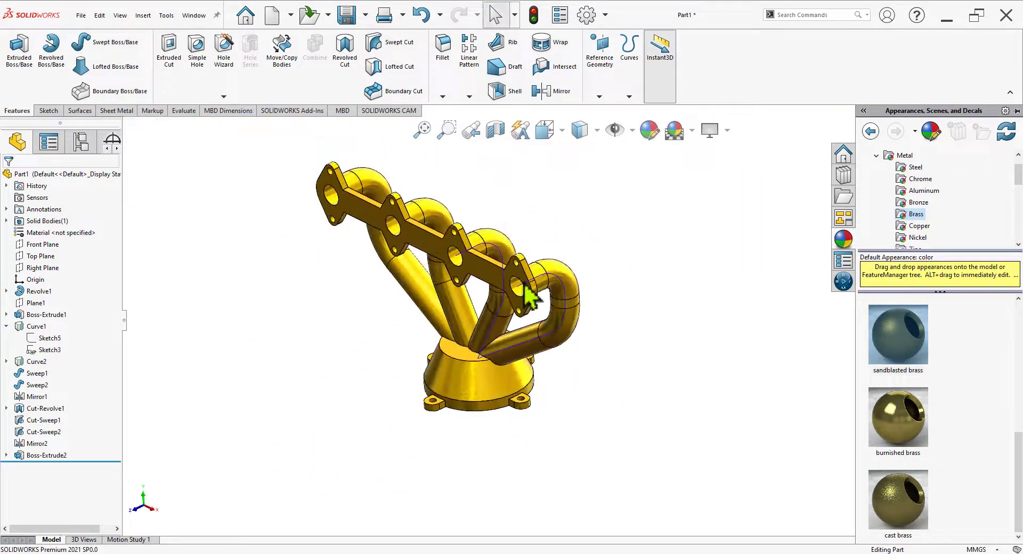
{"action": "scroll", "coordinate": [528, 295], "scroll_direction": "down", "scroll_amount": 3}
{"action": "middle_click_drag", "start_coordinate": [607, 452], "coordinate": [629, 449]}
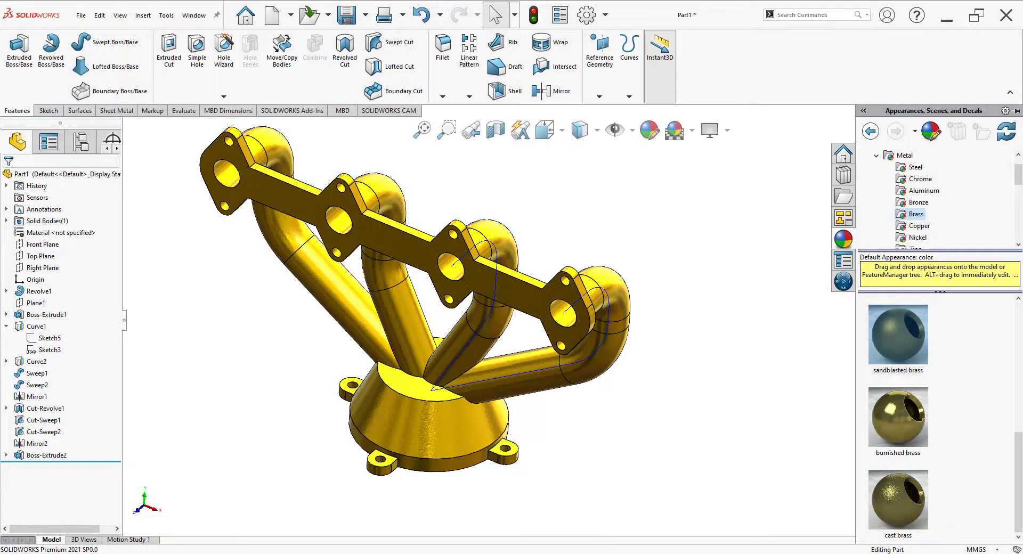
{"action": "left_click", "coordinate": [7, 327]}
{"action": "left_click", "coordinate": [34, 330]}
{"action": "left_click", "coordinate": [35, 339], "text": "ctrl"}
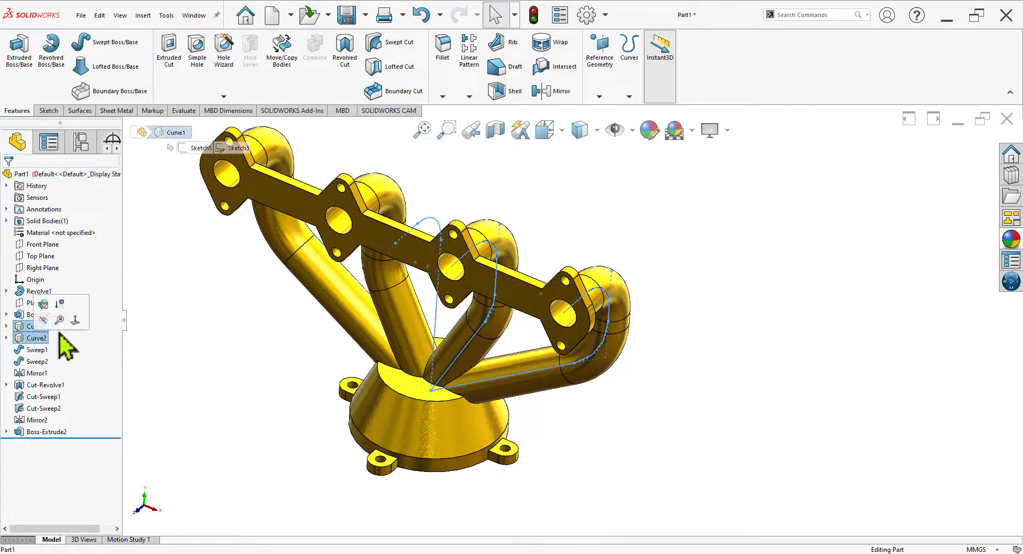
{"action": "left_click", "coordinate": [43, 321]}
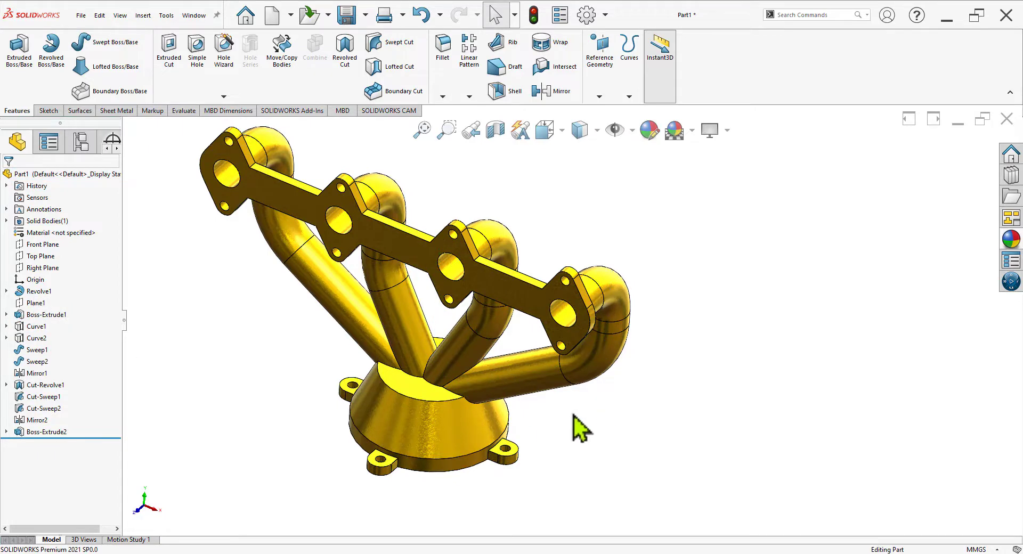
Inspect the manifold's flange corners and look up their fillet radius in the drawing's front view
{"action": "middle_click_drag", "start_coordinate": [576, 421], "coordinate": [570, 389]}
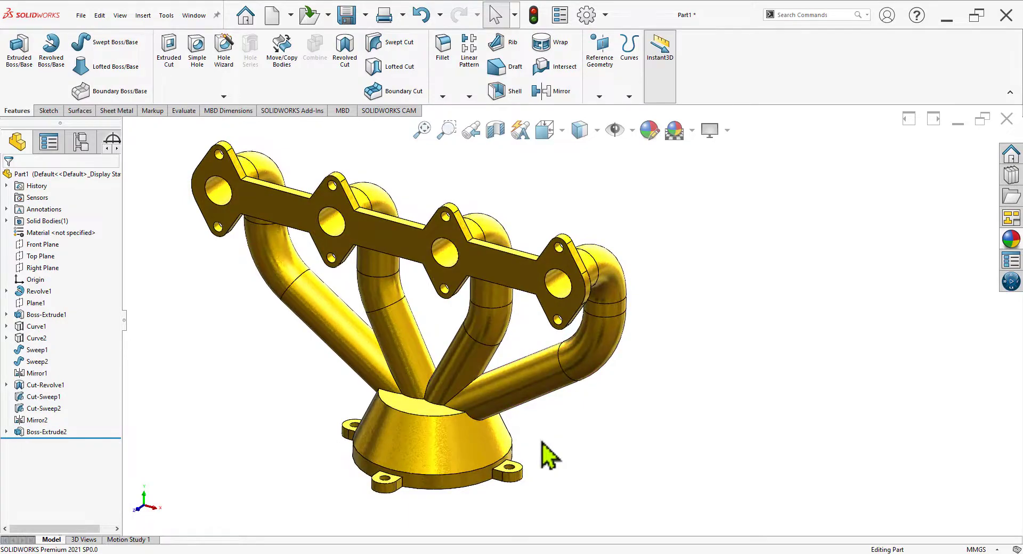
{"action": "scroll", "coordinate": [554, 453], "scroll_direction": "down", "scroll_amount": 3}
{"action": "scroll", "coordinate": [565, 447], "scroll_direction": "up", "scroll_amount": 3}
{"action": "scroll", "coordinate": [523, 227], "scroll_direction": "down", "scroll_amount": 3}
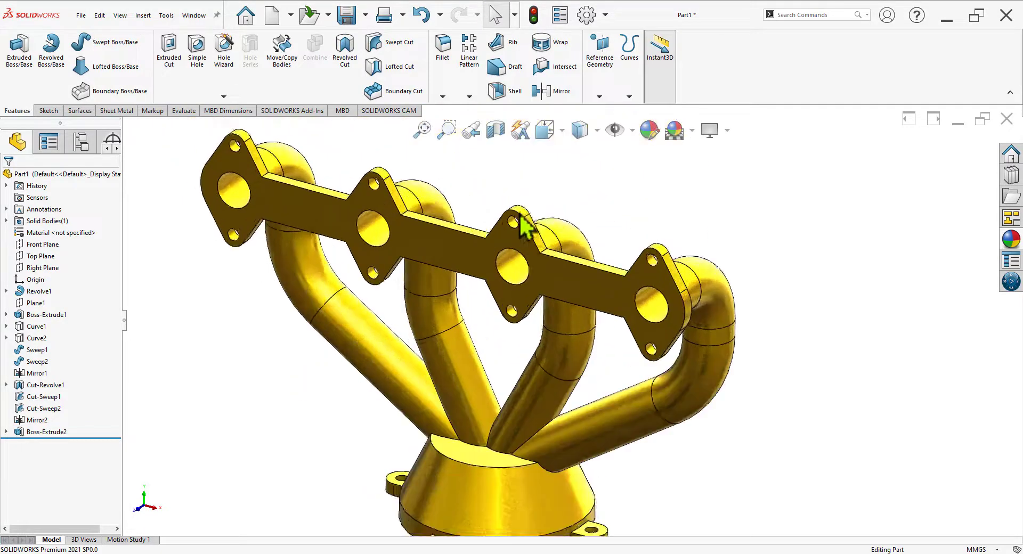
{"action": "scroll", "coordinate": [521, 218], "scroll_direction": "down", "scroll_amount": 1}
{"action": "key", "text": "alt+Tab"}
{"action": "mouse_move", "coordinate": [357, 243]}
{"action": "left_mouse_down"}
{"action": "mouse_move", "coordinate": [345, 374]}
{"action": "mouse_move", "coordinate": [355, 369]}
{"action": "left_mouse_up"}
{"action": "left_click_drag", "start_coordinate": [305, 341], "coordinate": [374, 239]}
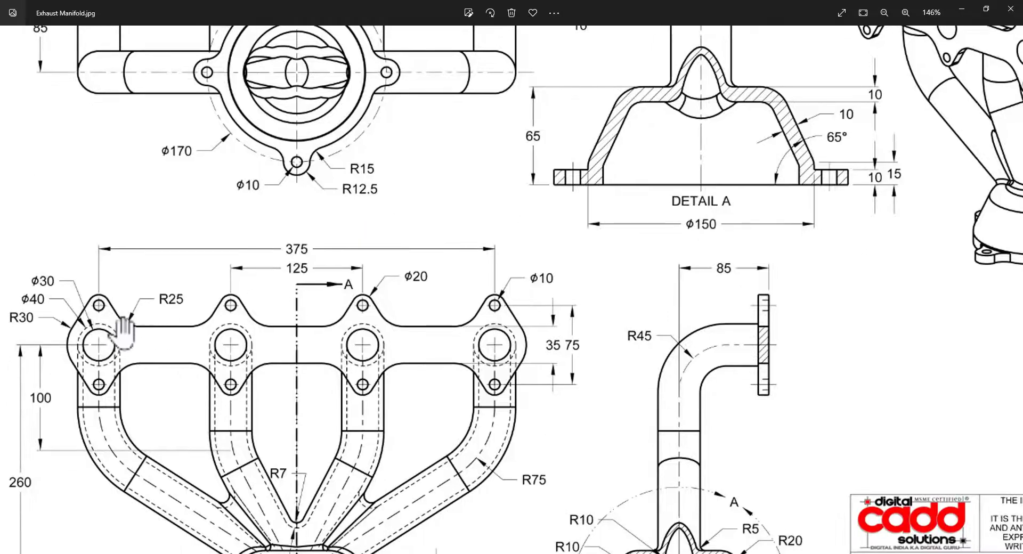
{"action": "key", "text": "alt+Tab"}
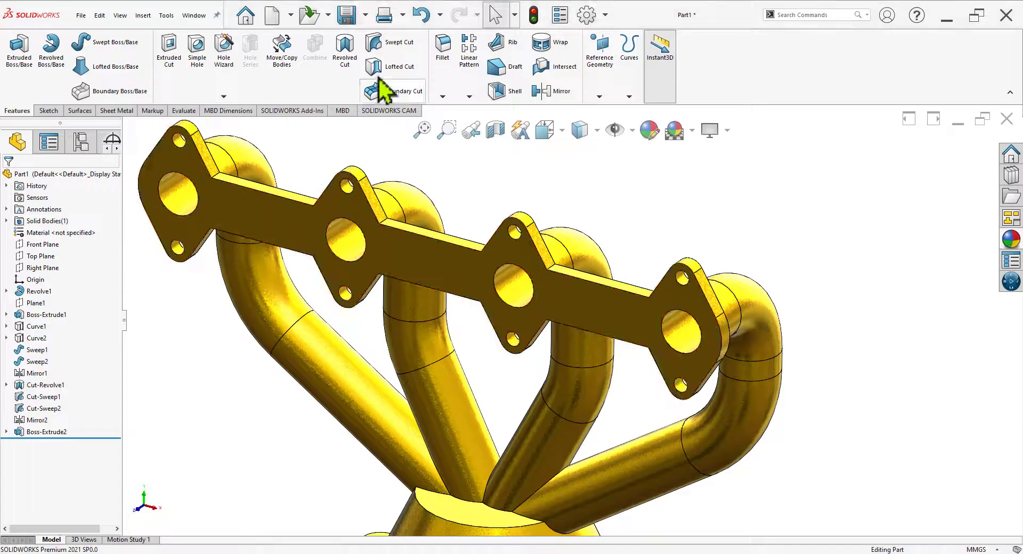
Fillet the twelve inner corner edges of the port flange with a symmetric 25 mm radius
{"action": "left_click", "coordinate": [442, 51]}
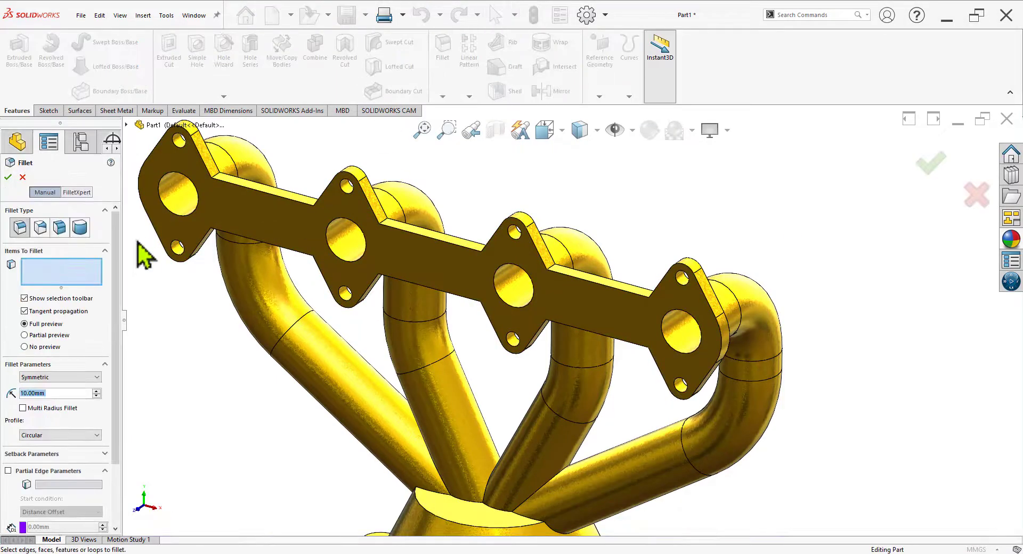
{"action": "type", "text": "25"}
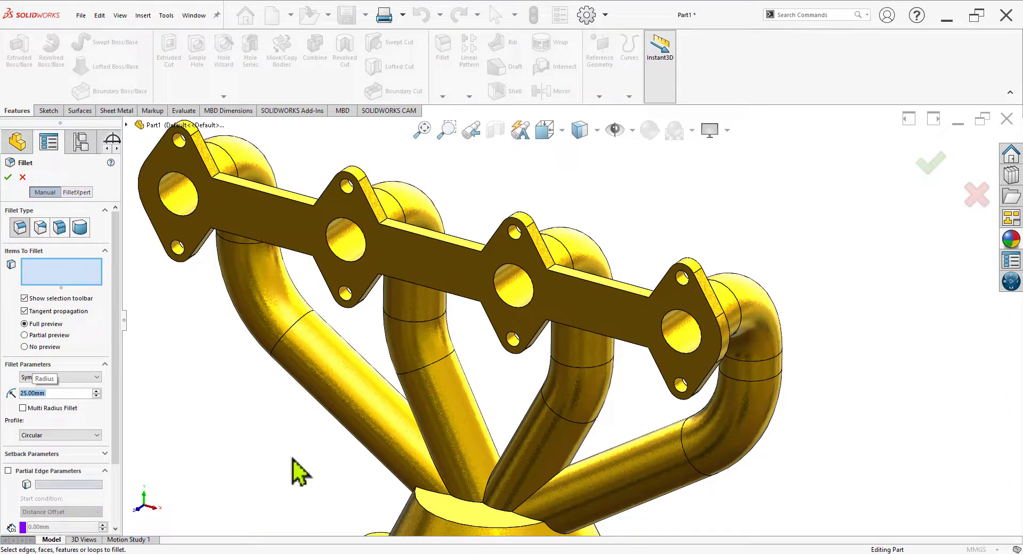
{"action": "scroll", "coordinate": [293, 216], "scroll_direction": "down", "scroll_amount": 3}
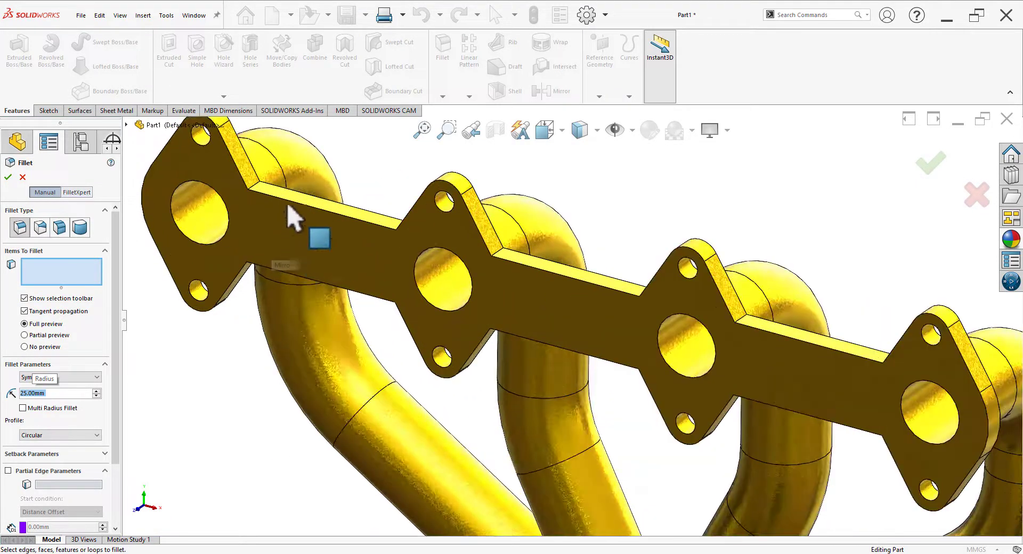
{"action": "left_click", "coordinate": [255, 185]}
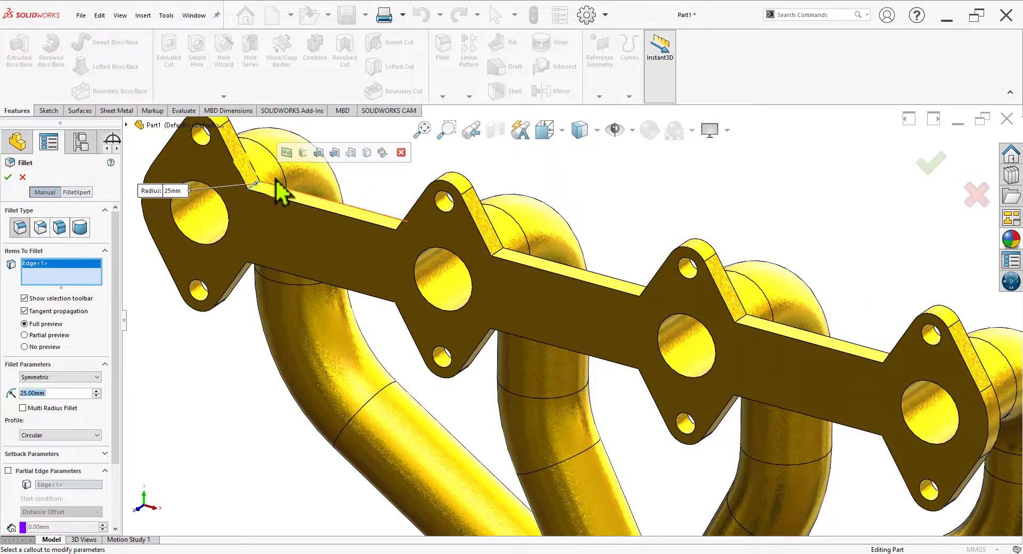
{"action": "left_click", "coordinate": [303, 153]}
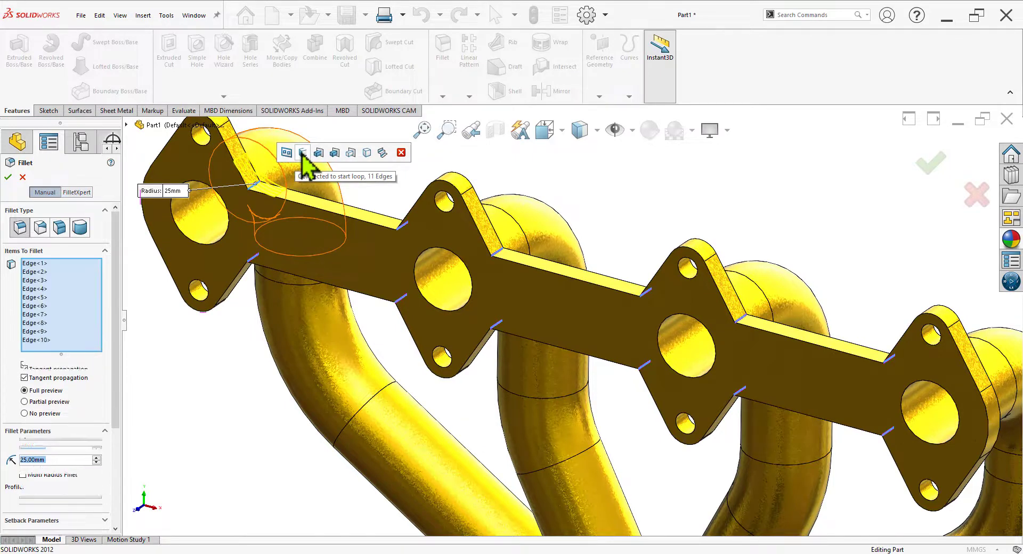
{"action": "scroll", "coordinate": [527, 297], "scroll_direction": "up", "scroll_amount": 3}
{"action": "middle_click_drag", "start_coordinate": [692, 381], "coordinate": [716, 344]}
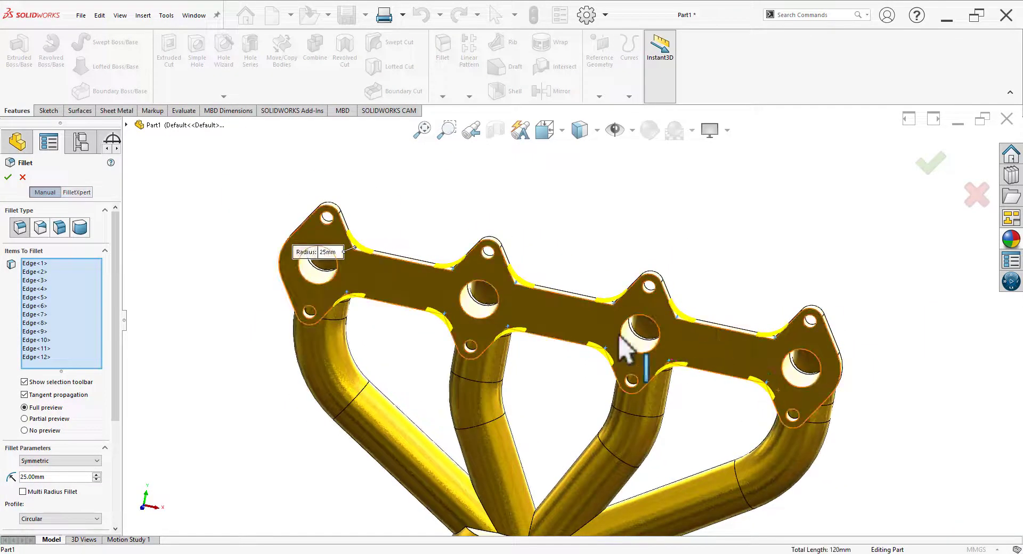
{"action": "left_click", "coordinate": [9, 179]}
{"action": "scroll", "coordinate": [519, 302], "scroll_direction": "up", "scroll_amount": 2}
{"action": "scroll", "coordinate": [581, 303], "scroll_direction": "down", "scroll_amount": 3}
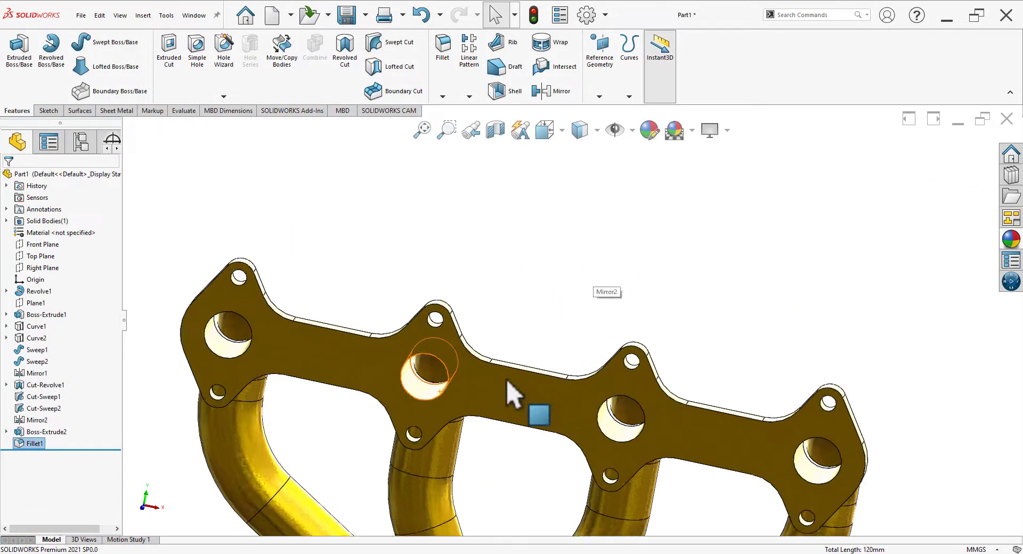
Delete the fillet feature from the port flange's inner corners
{"action": "middle_click_drag", "start_coordinate": [506, 380], "coordinate": [501, 425]}
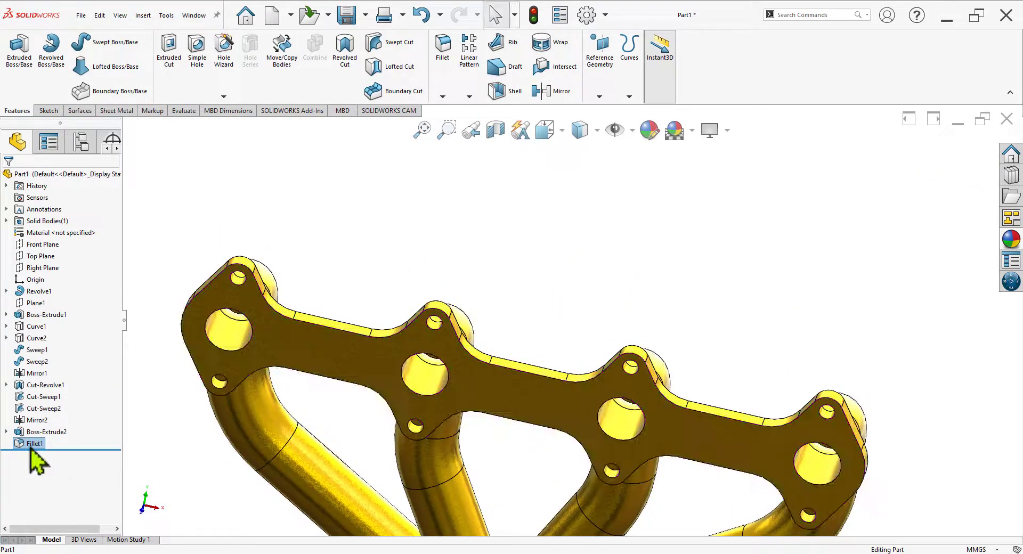
{"action": "key", "text": "Delete"}
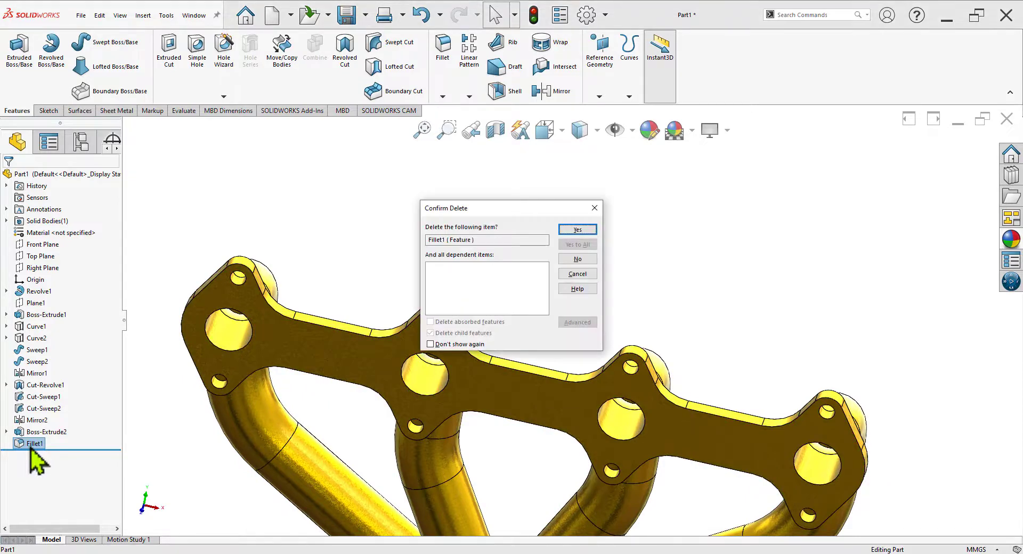
{"action": "left_click", "coordinate": [577, 229]}
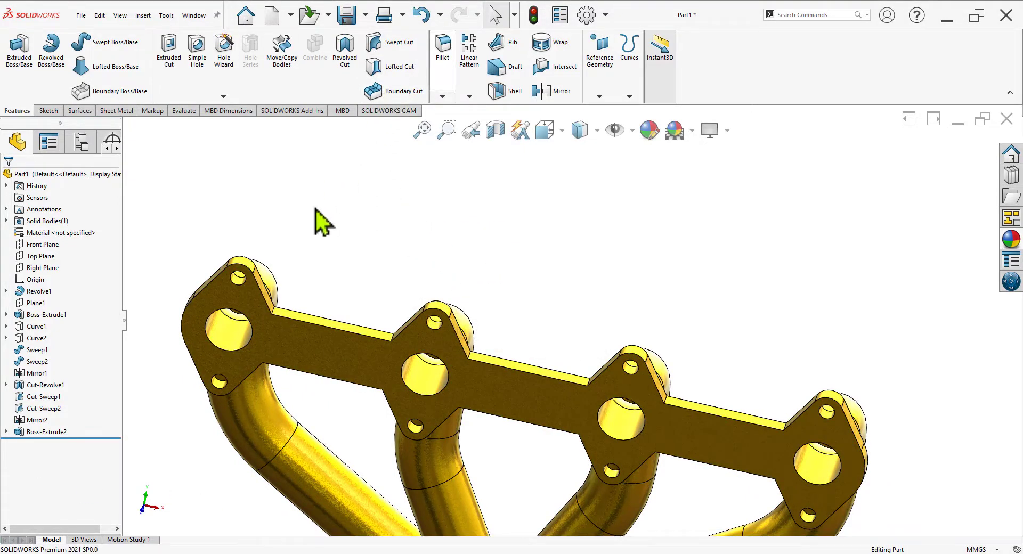
Recreate the symmetric 25 mm fillet on all twelve inner corner edges of the port flange
{"action": "scroll", "coordinate": [288, 301], "scroll_direction": "down", "scroll_amount": 3}
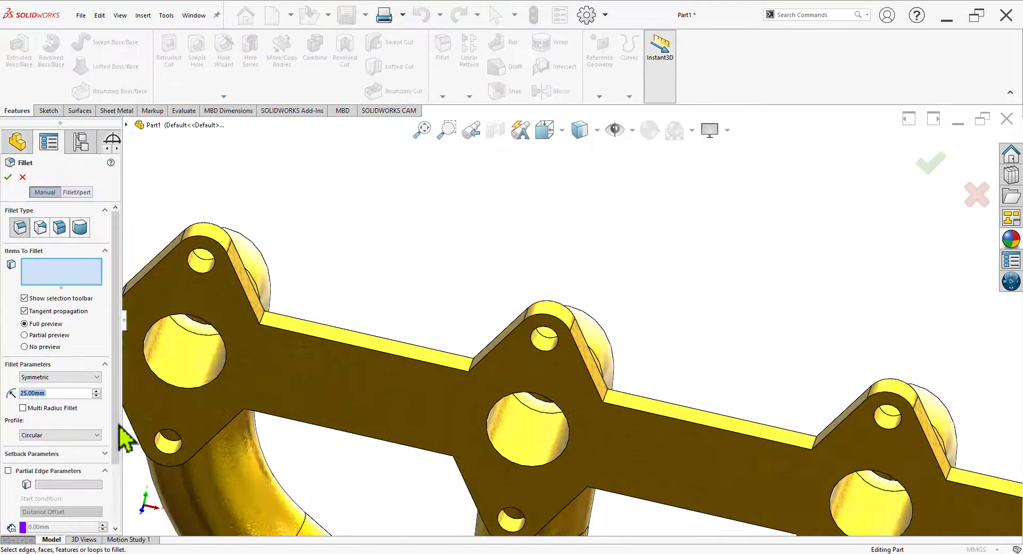
{"action": "left_click", "coordinate": [265, 320]}
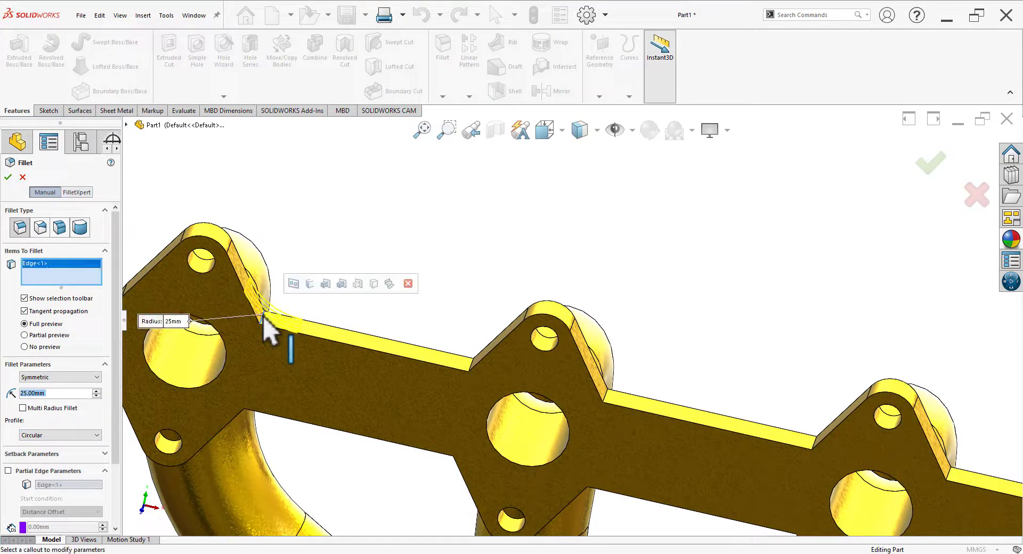
{"action": "left_click", "coordinate": [310, 286]}
{"action": "scroll", "coordinate": [581, 365], "scroll_direction": "up", "scroll_amount": 3}
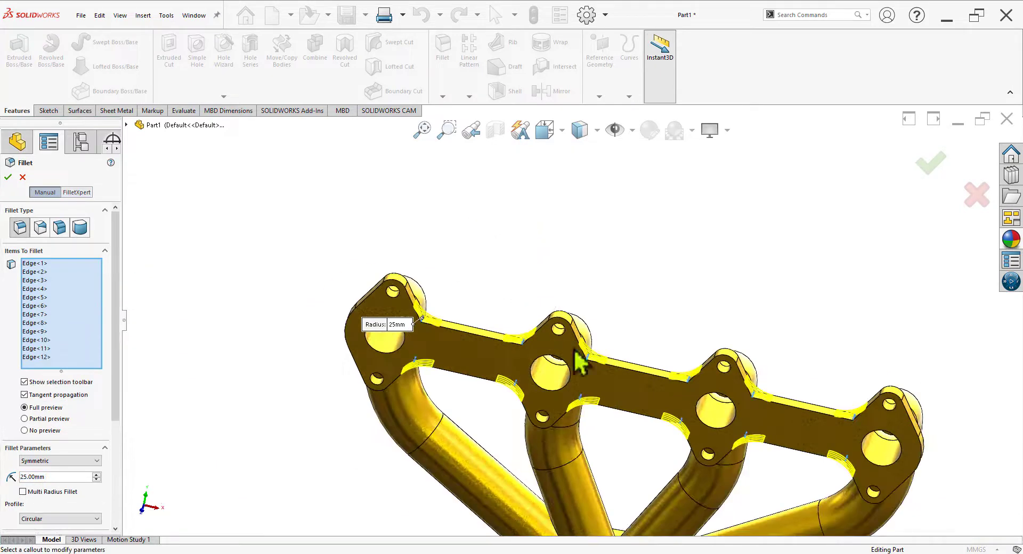
{"action": "middle_click_drag", "start_coordinate": [792, 413], "coordinate": [804, 393]}
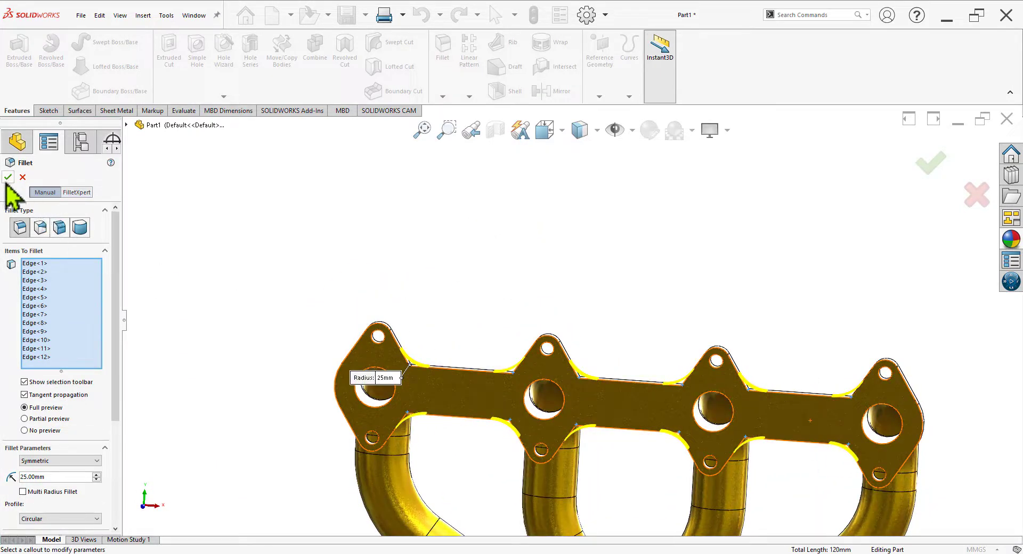
{"action": "left_click", "coordinate": [8, 177]}
{"action": "scroll", "coordinate": [399, 261], "scroll_direction": "up", "scroll_amount": 3}
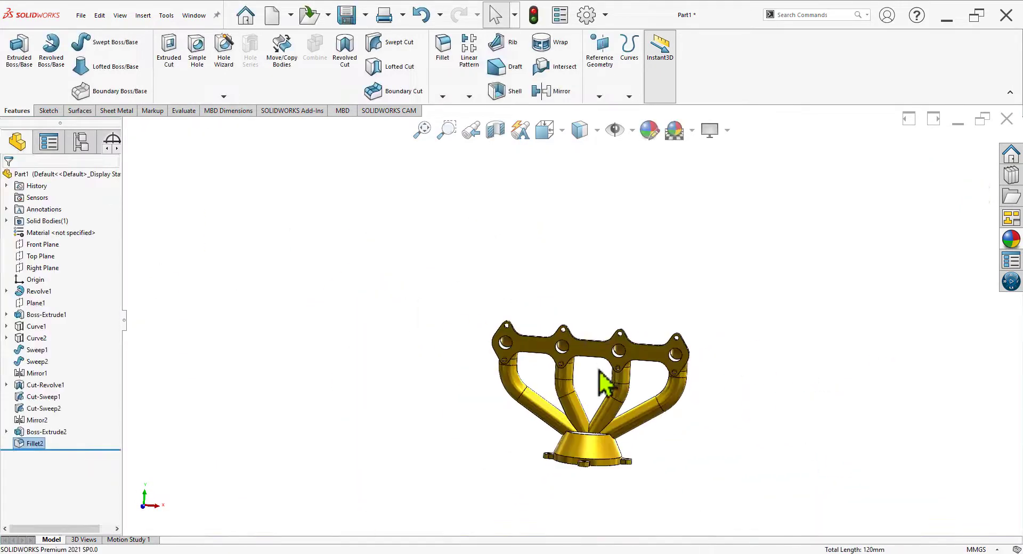
Save the part as "exhaust Manifold" in the SolidWorks Solid Parts folder, replacing the existing file
{"action": "middle_click_drag", "start_coordinate": [598, 371], "coordinate": [700, 381]}
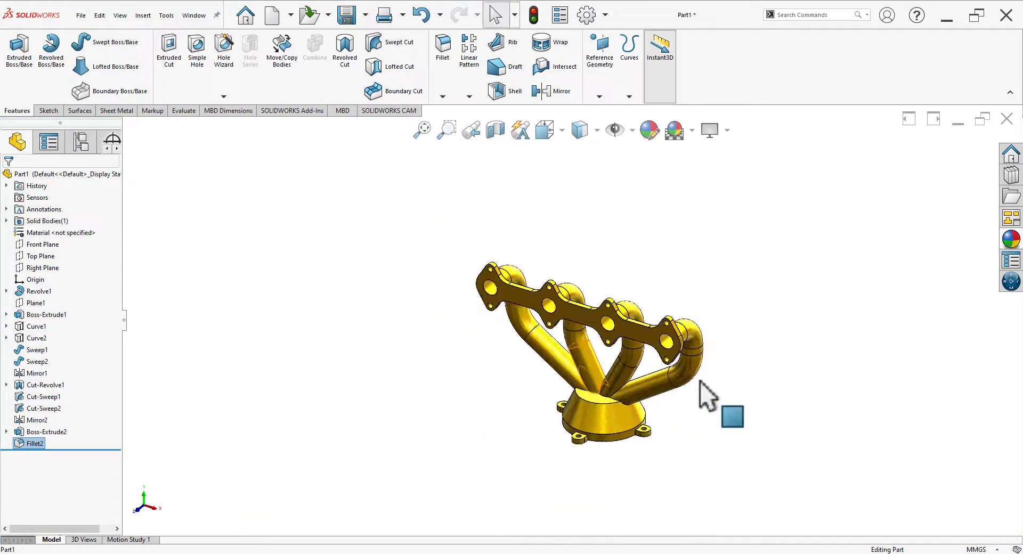
{"action": "scroll", "coordinate": [700, 381], "scroll_direction": "down", "scroll_amount": 3}
{"action": "key", "text": "ctrl+s"}
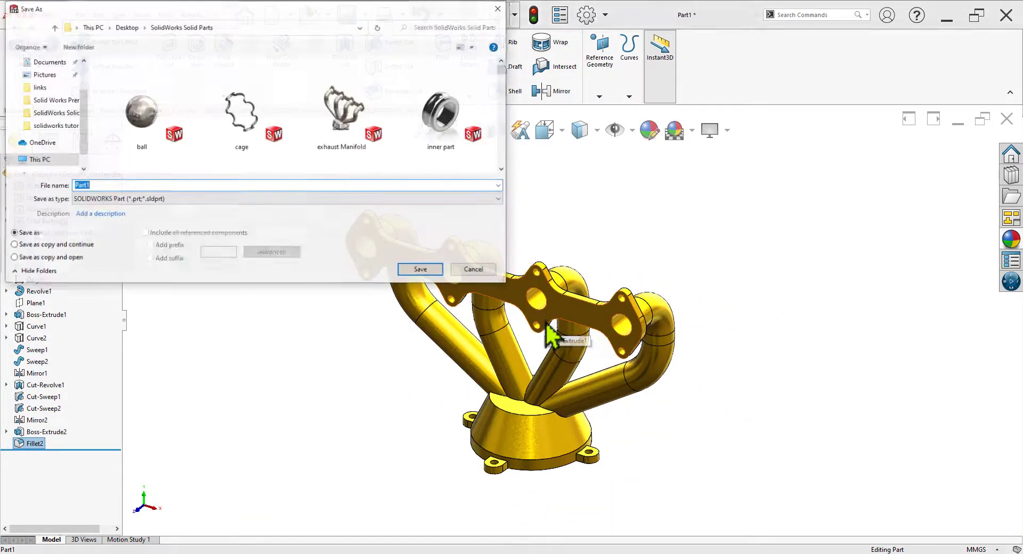
{"action": "scroll", "coordinate": [255, 144], "scroll_direction": "down", "scroll_amount": 3}
{"action": "scroll", "coordinate": [255, 143], "scroll_direction": "up", "scroll_amount": 3}
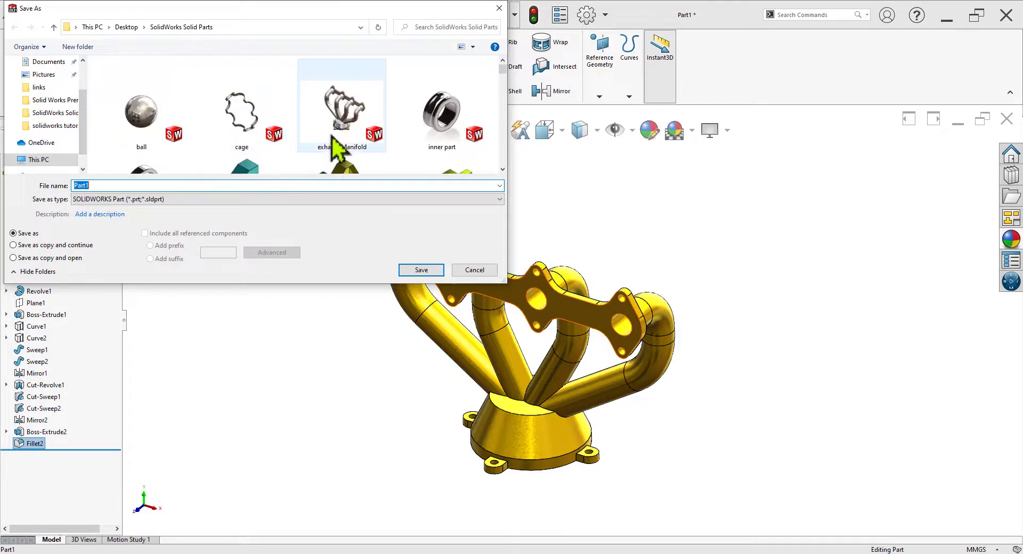
{"action": "left_click", "coordinate": [338, 133]}
{"action": "left_click", "coordinate": [421, 272]}
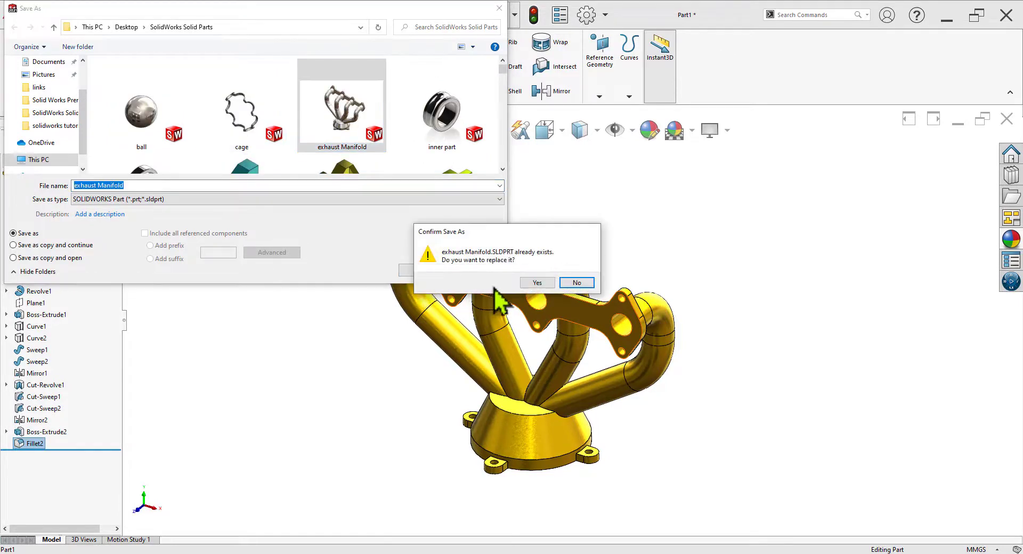
{"action": "left_click", "coordinate": [537, 282]}
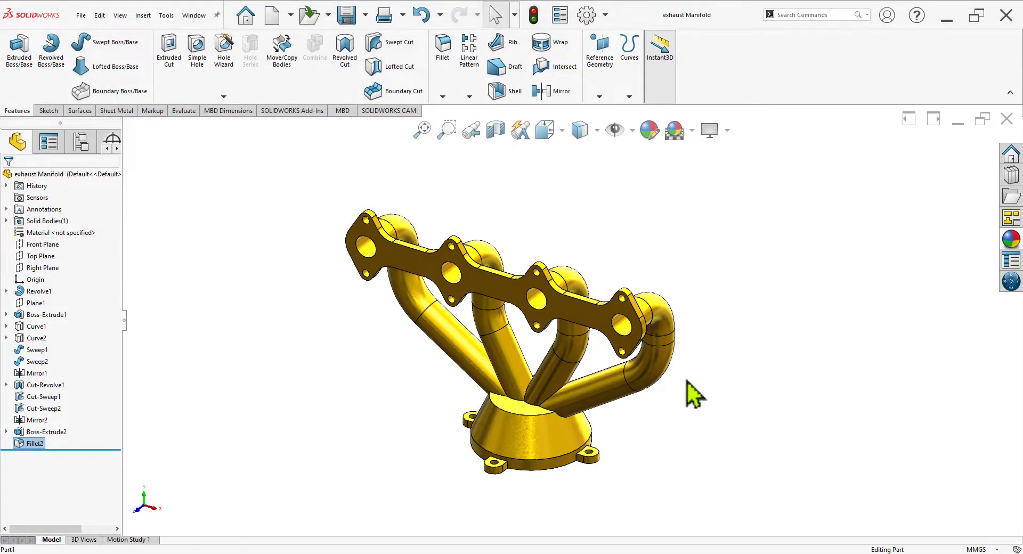
Look up the collector cone's outer fillet radii in section A-A of the Exhaust Manifold drawing
{"action": "middle_click_drag", "start_coordinate": [690, 393], "coordinate": [571, 437]}
{"action": "scroll", "coordinate": [592, 464], "scroll_direction": "down", "scroll_amount": 1}
{"action": "key", "text": "alt+Tab"}
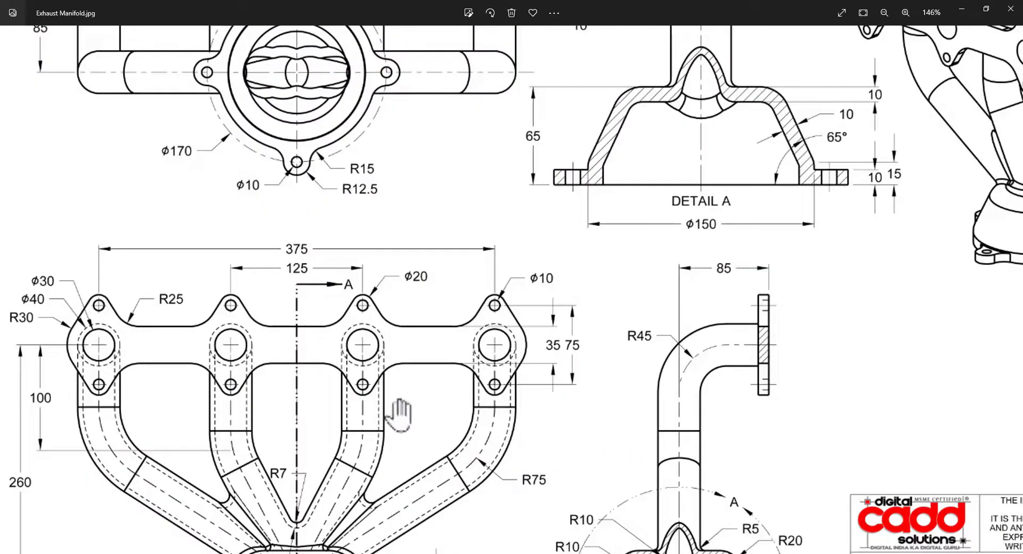
{"action": "left_click_drag", "start_coordinate": [399, 415], "coordinate": [382, 226]}
{"action": "left_click_drag", "start_coordinate": [693, 491], "coordinate": [672, 498]}
{"action": "left_click_drag", "start_coordinate": [609, 429], "coordinate": [578, 442]}
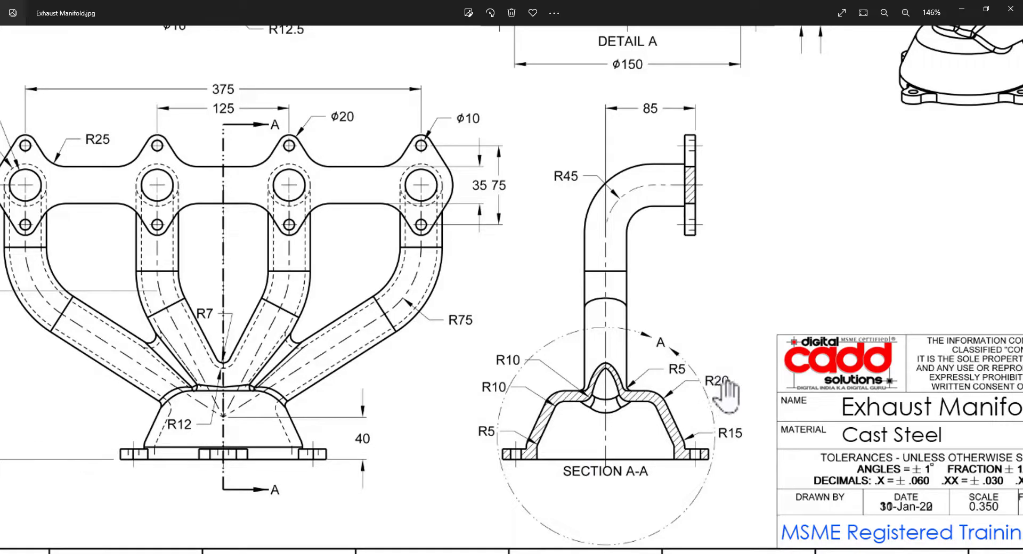
{"action": "key", "text": "alt+Tab"}
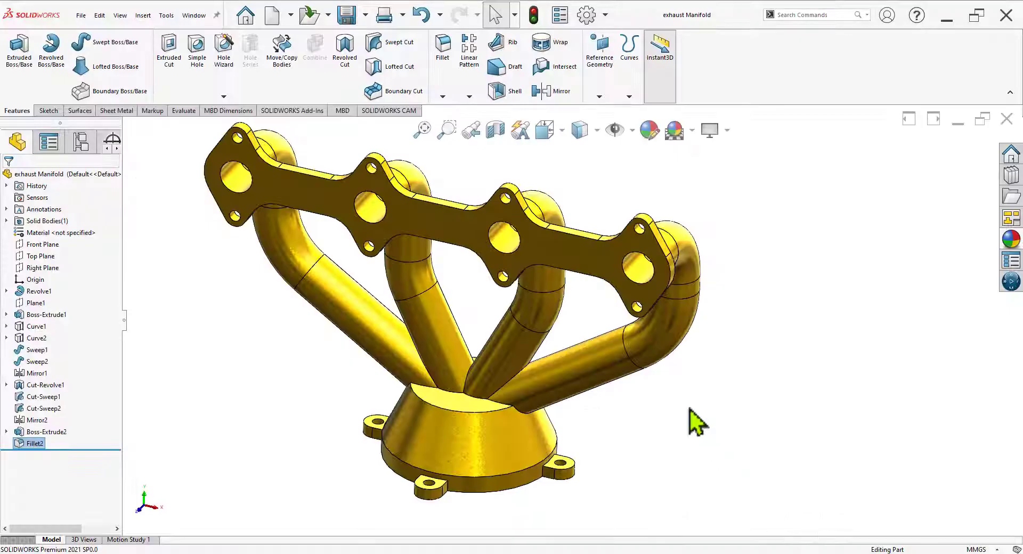
Fillet both top rim edges of the collector cone with a symmetric 20 mm radius
{"action": "scroll", "coordinate": [607, 466], "scroll_direction": "down", "scroll_amount": 2}
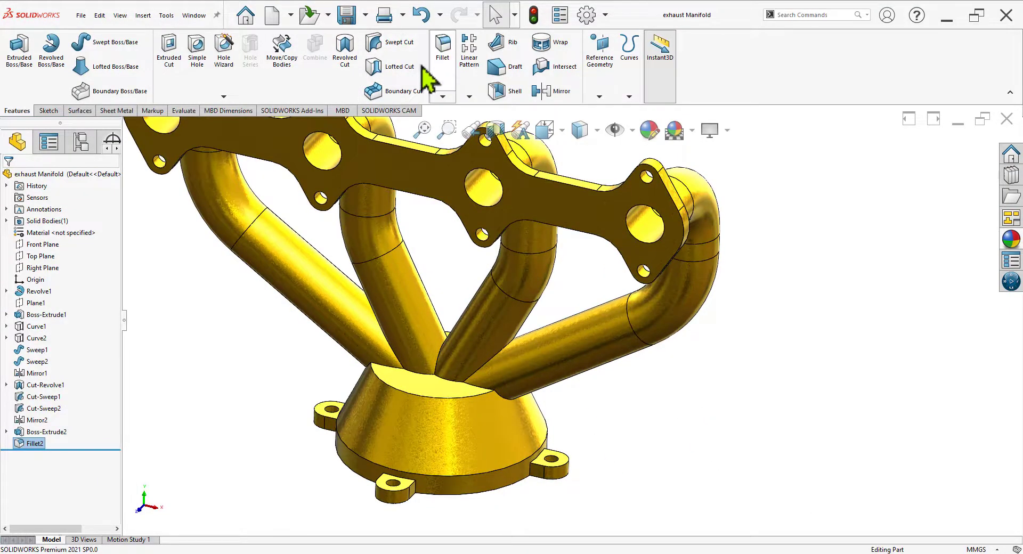
{"action": "type", "text": "20"}
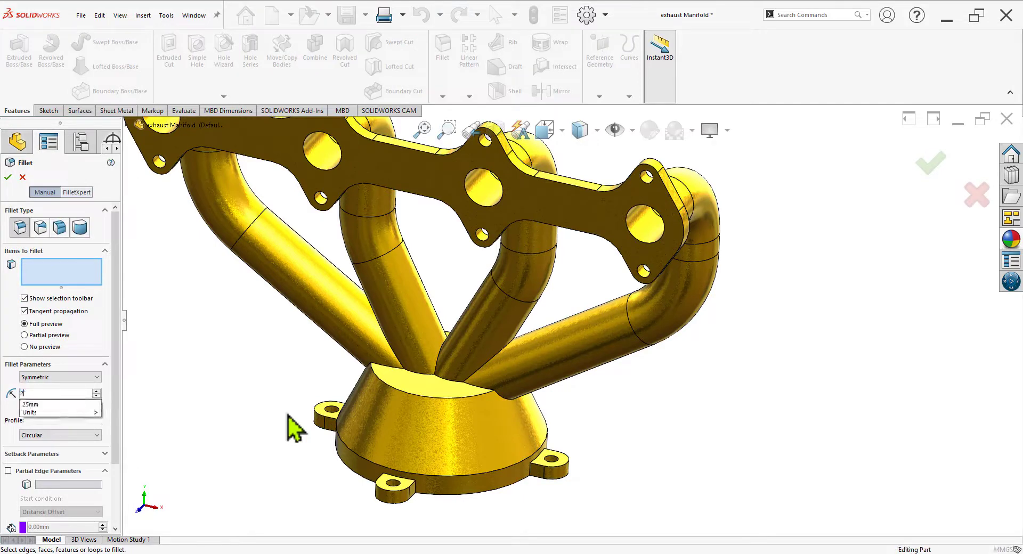
{"action": "key", "text": "Return"}
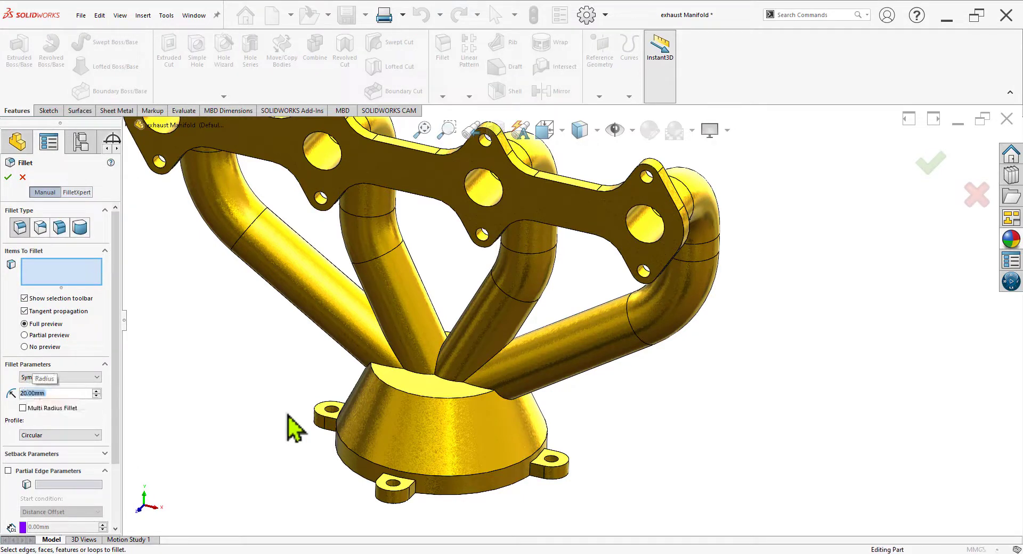
{"action": "left_click", "coordinate": [448, 397]}
{"action": "middle_click_drag", "start_coordinate": [646, 407], "coordinate": [609, 413]}
{"action": "left_click", "coordinate": [677, 357]}
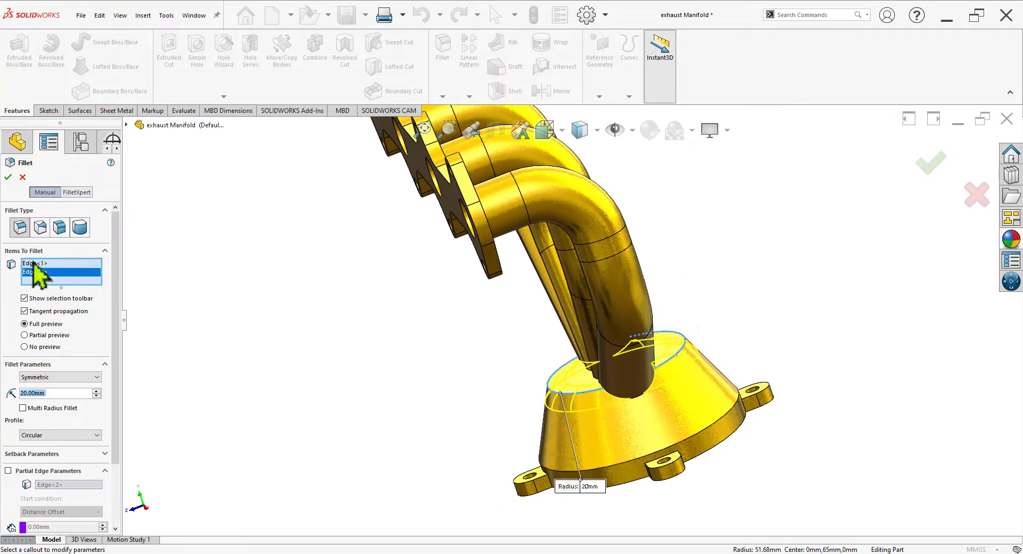
{"action": "middle_click_drag", "start_coordinate": [352, 394], "coordinate": [5, 214]}
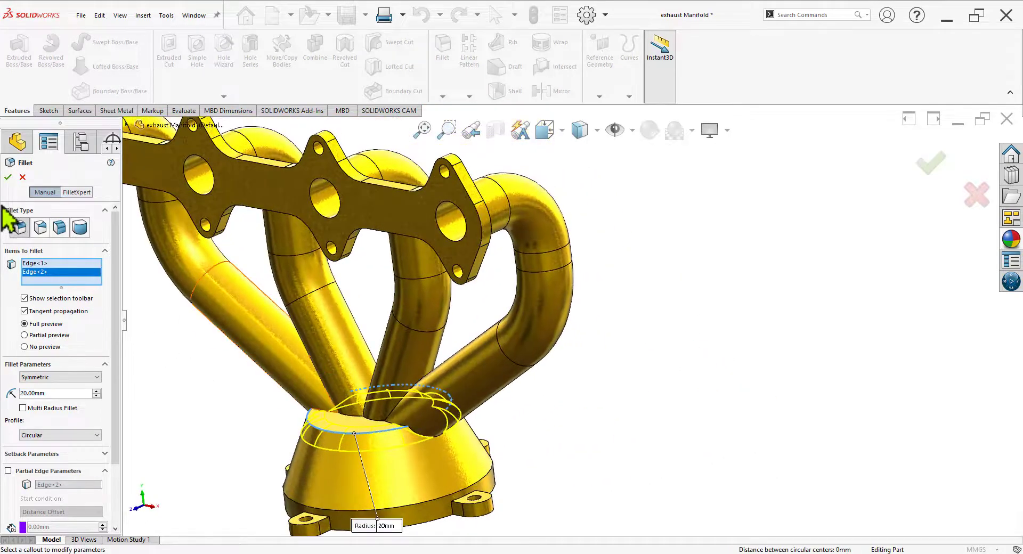
{"action": "left_click", "coordinate": [6, 179]}
{"action": "scroll", "coordinate": [636, 353], "scroll_direction": "up", "scroll_amount": 3}
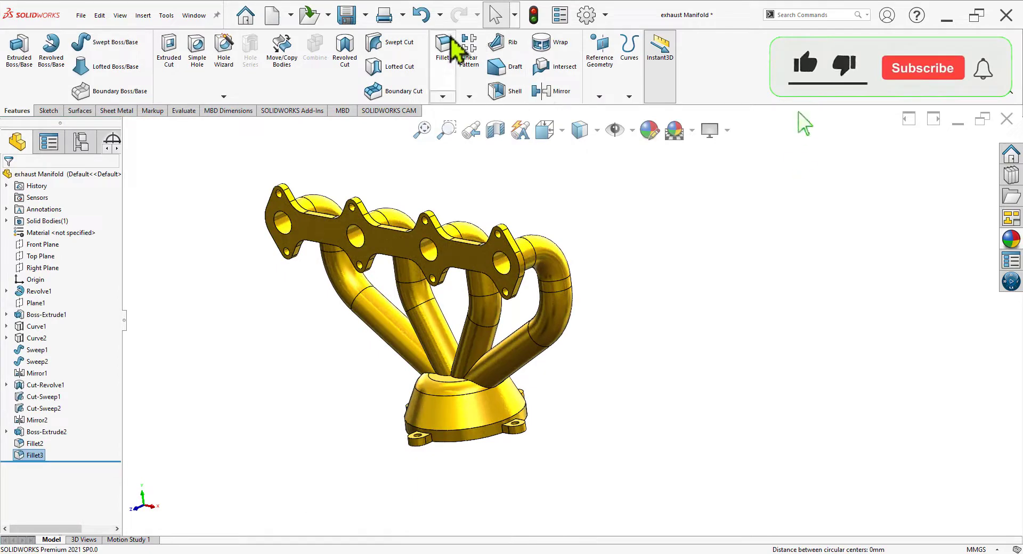
Fillet the circular edge where the collector cone meets its base rim with a symmetric 15 mm radius
{"action": "scroll", "coordinate": [456, 433], "scroll_direction": "down", "scroll_amount": 1}
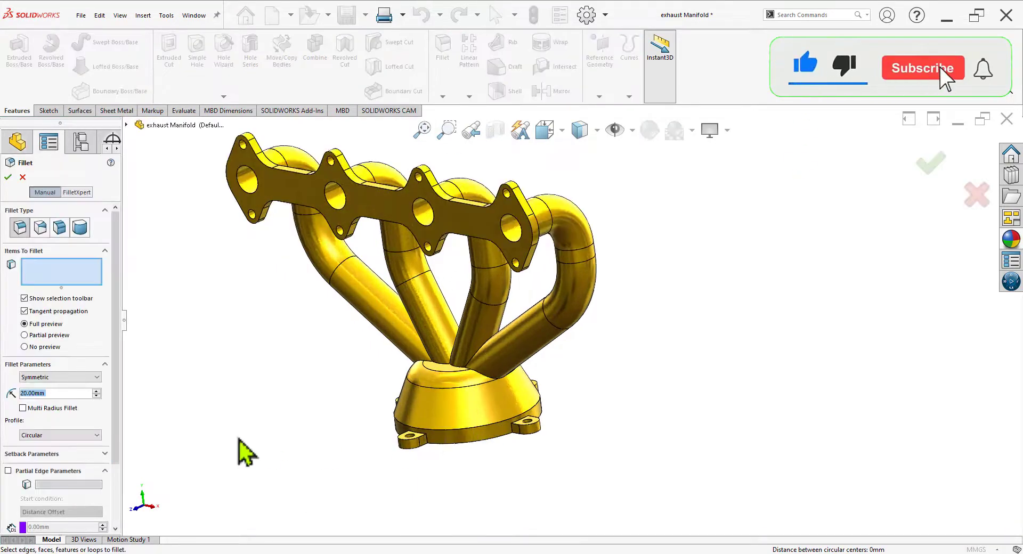
{"action": "type", "text": "15"}
{"action": "key", "text": "Return"}
{"action": "scroll", "coordinate": [471, 421], "scroll_direction": "down", "scroll_amount": 3}
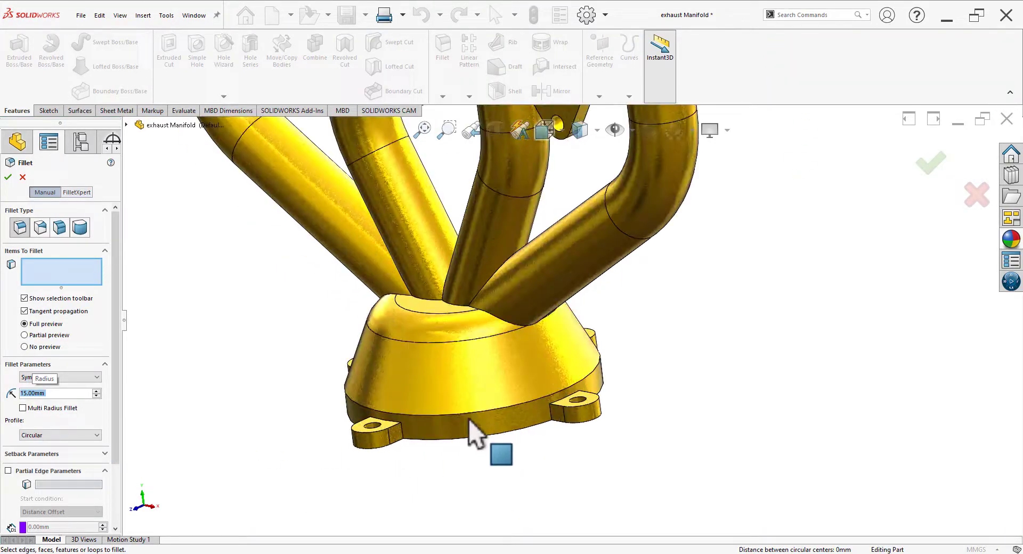
{"action": "left_click", "coordinate": [470, 419]}
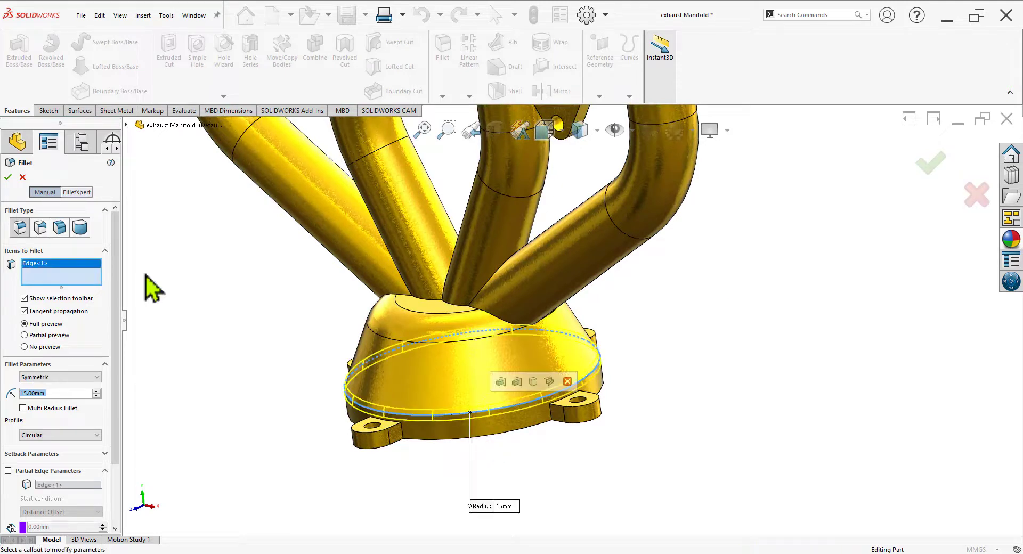
{"action": "key", "text": "Return"}
{"action": "scroll", "coordinate": [622, 434], "scroll_direction": "up", "scroll_amount": 3}
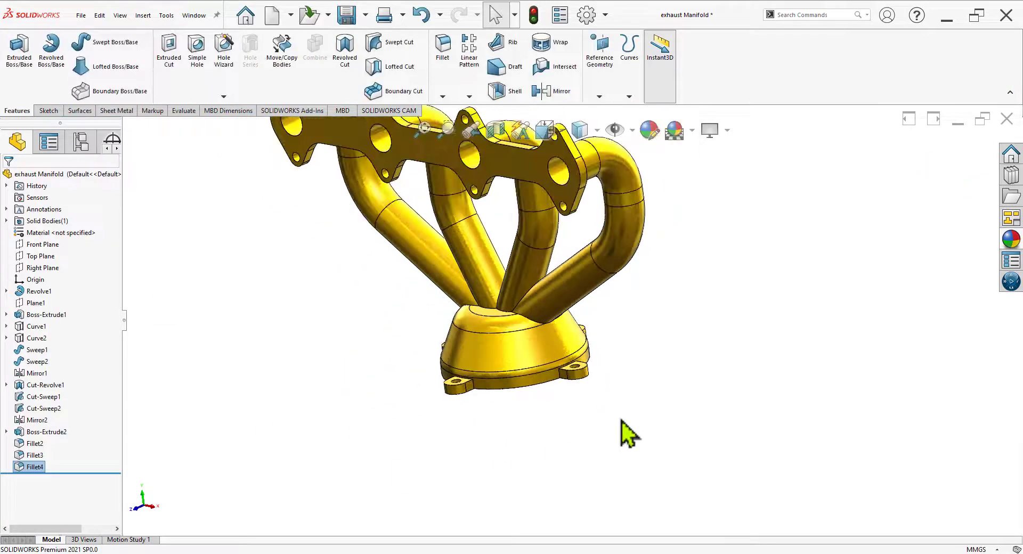
Inspect the mounting lugs on the collector base and look up their corner fillet radius in the drawing
{"action": "middle_click_drag", "start_coordinate": [622, 434], "coordinate": [615, 356]}
{"action": "scroll", "coordinate": [609, 345], "scroll_direction": "down", "scroll_amount": 3}
{"action": "middle_click_drag", "start_coordinate": [587, 452], "coordinate": [559, 456]}
{"action": "key", "text": "alt+Tab"}
{"action": "left_click_drag", "start_coordinate": [371, 452], "coordinate": [409, 516]}
{"action": "left_click_drag", "start_coordinate": [287, 140], "coordinate": [369, 356]}
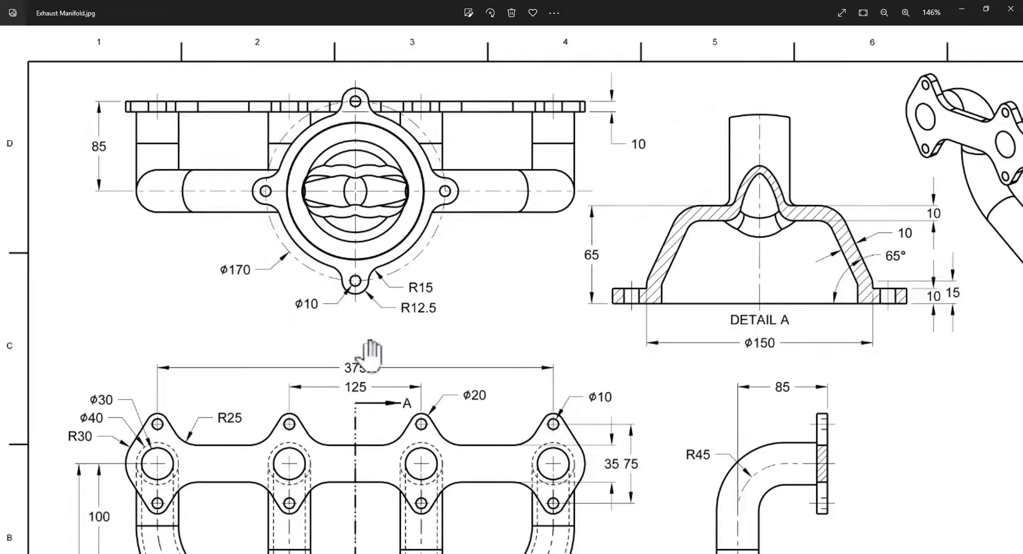
{"action": "key", "text": "alt+Tab"}
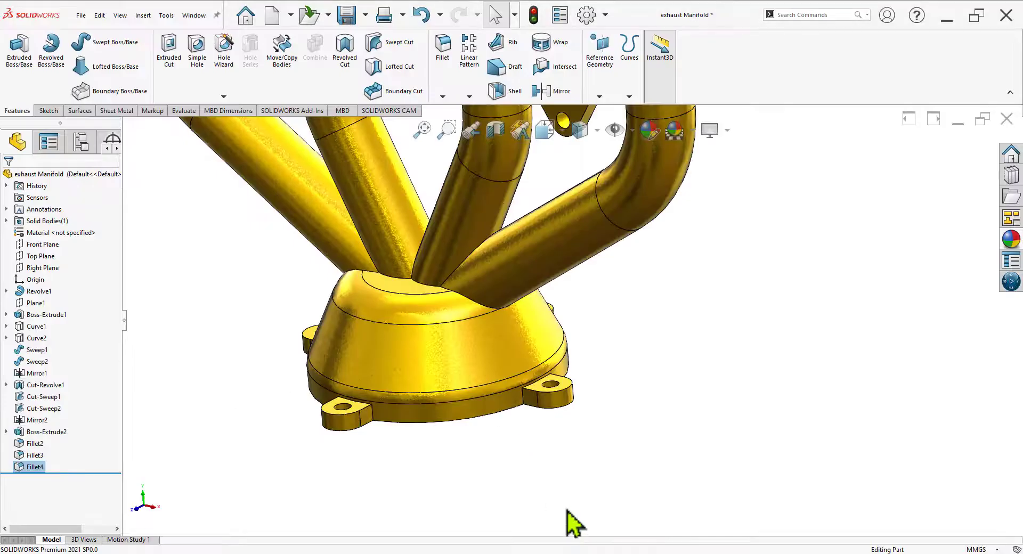
Edit the collector base's 15 mm fillet, adding one corner edge of the front mounting lug and both corner edges of the neighbouring lug
{"action": "left_click", "coordinate": [27, 467]}
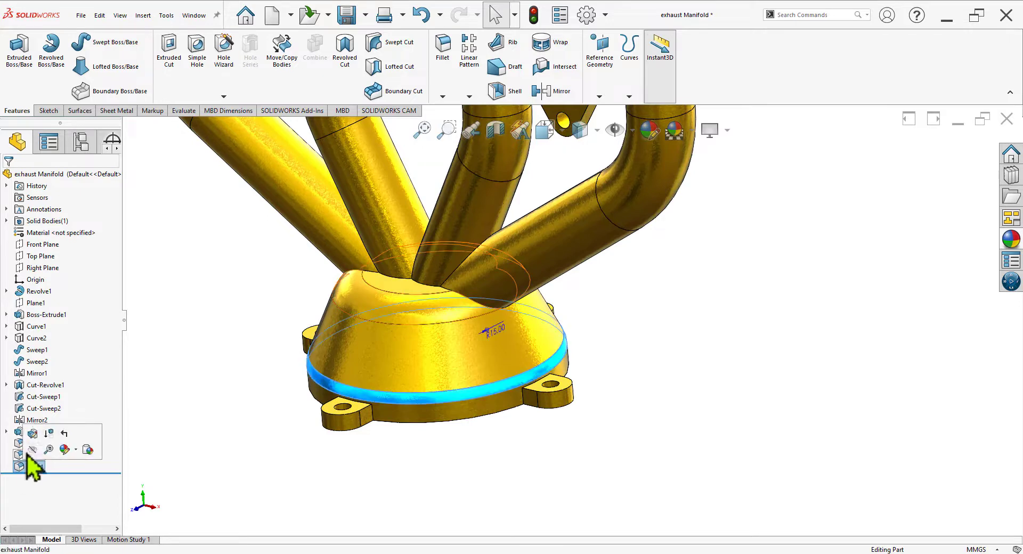
{"action": "left_click", "coordinate": [33, 434]}
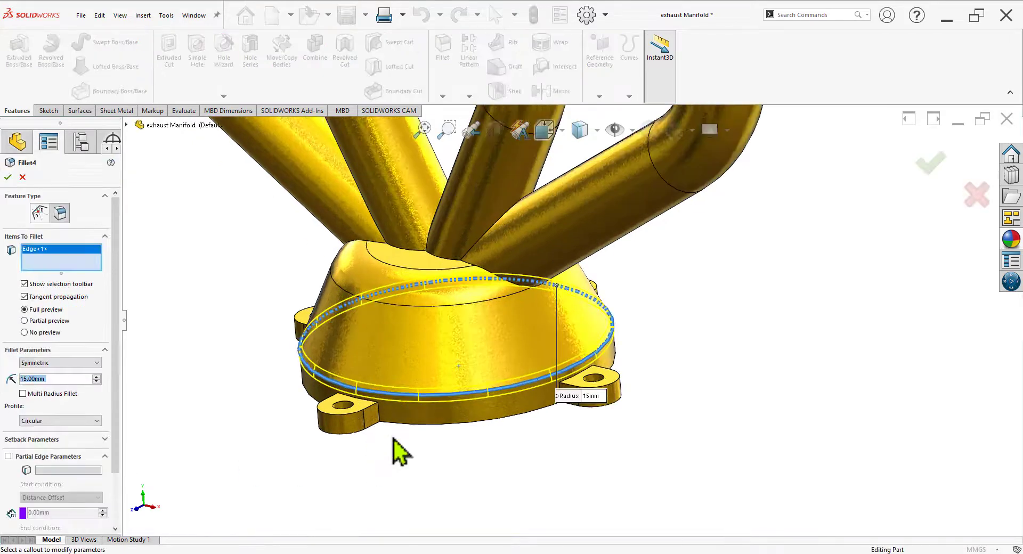
{"action": "left_click", "coordinate": [382, 415]}
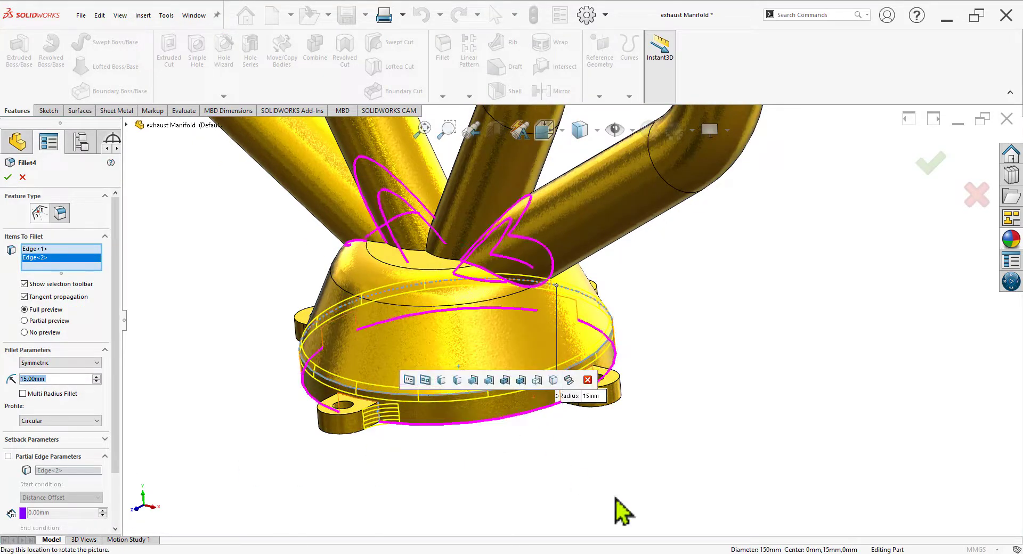
{"action": "middle_click_drag", "start_coordinate": [612, 498], "coordinate": [589, 409]}
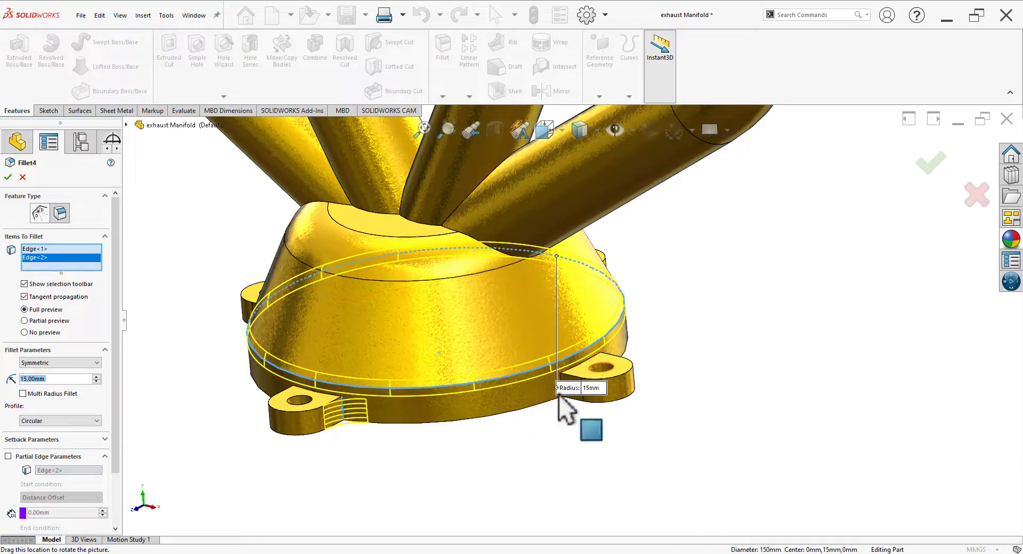
{"action": "left_click_drag", "start_coordinate": [563, 390], "coordinate": [679, 294]}
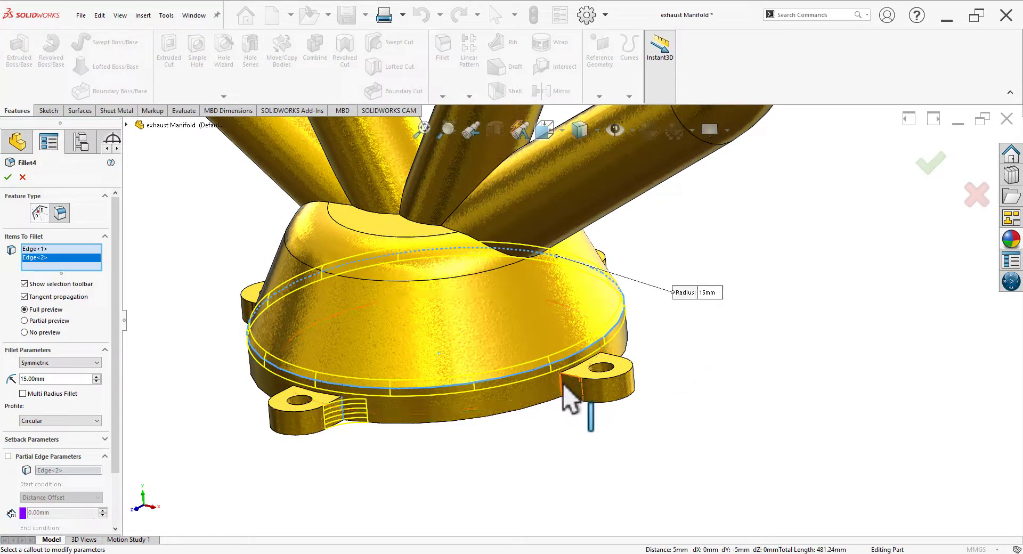
{"action": "left_click", "coordinate": [568, 389]}
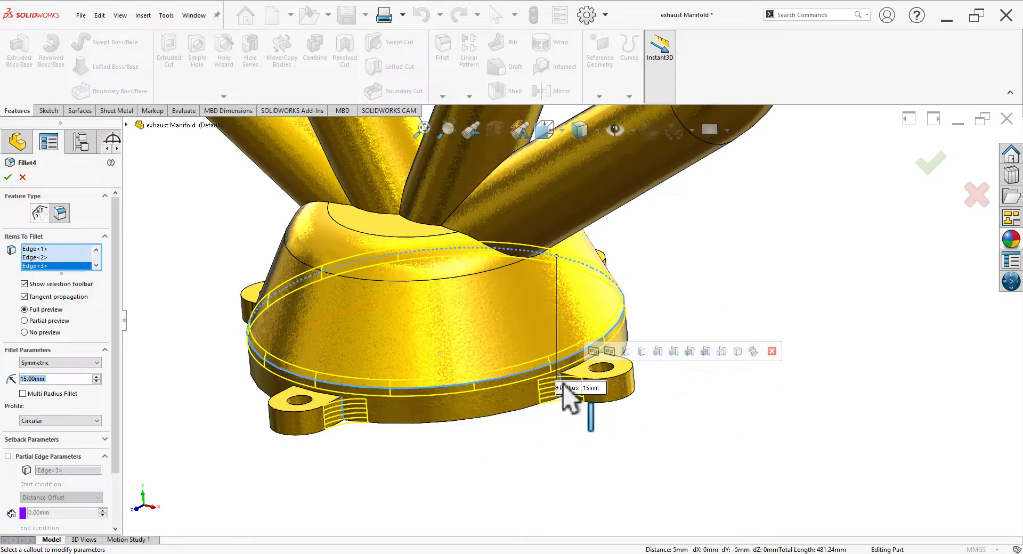
{"action": "left_click", "coordinate": [627, 350]}
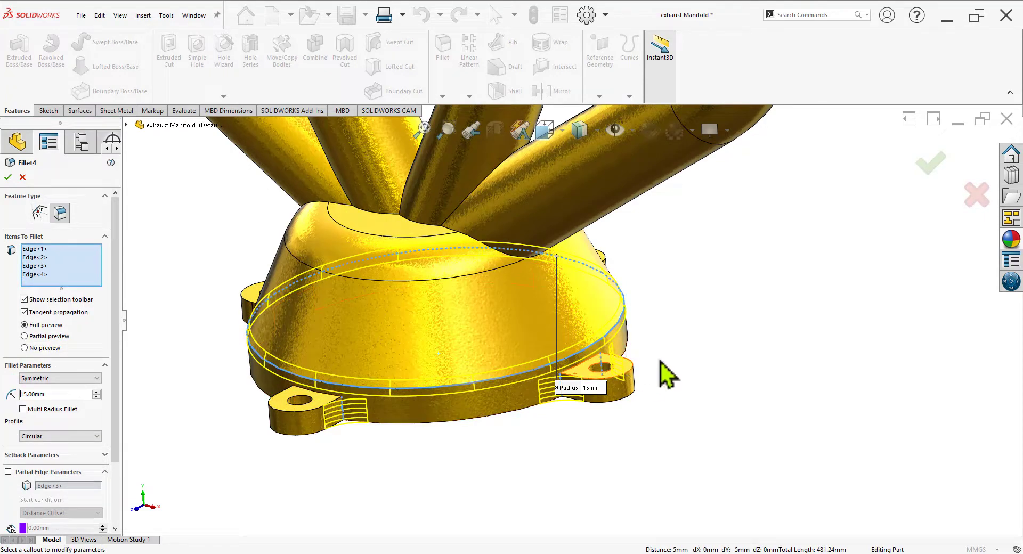
{"action": "middle_click_drag", "start_coordinate": [566, 434], "coordinate": [609, 439]}
{"action": "scroll", "coordinate": [568, 351], "scroll_direction": "up", "scroll_amount": 2}
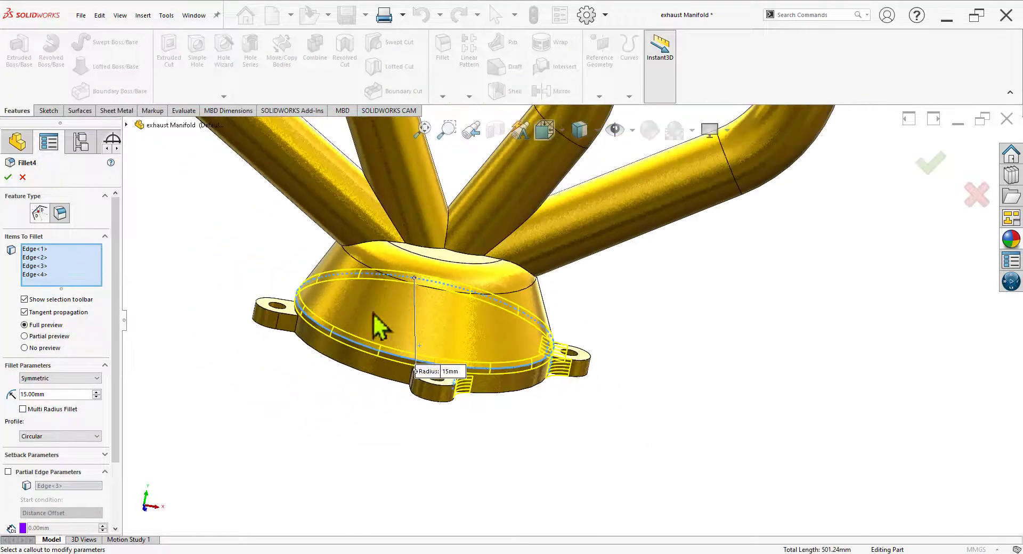
Add both corner edges of a third mounting lug and the front lug's remaining corner edge to the 15 mm fillet
{"action": "scroll", "coordinate": [247, 267], "scroll_direction": "down", "scroll_amount": 3}
{"action": "left_click", "coordinate": [329, 378]}
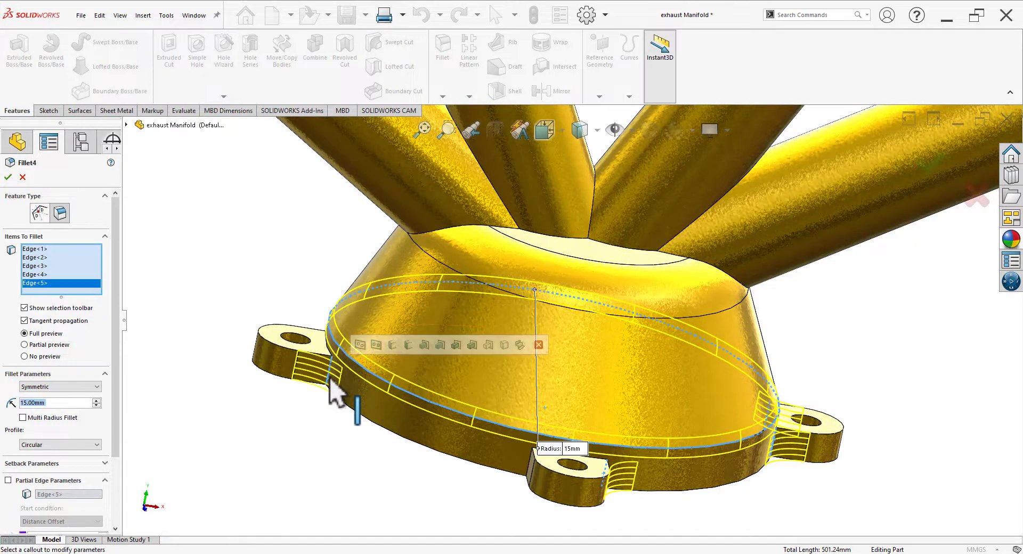
{"action": "left_click", "coordinate": [392, 345]}
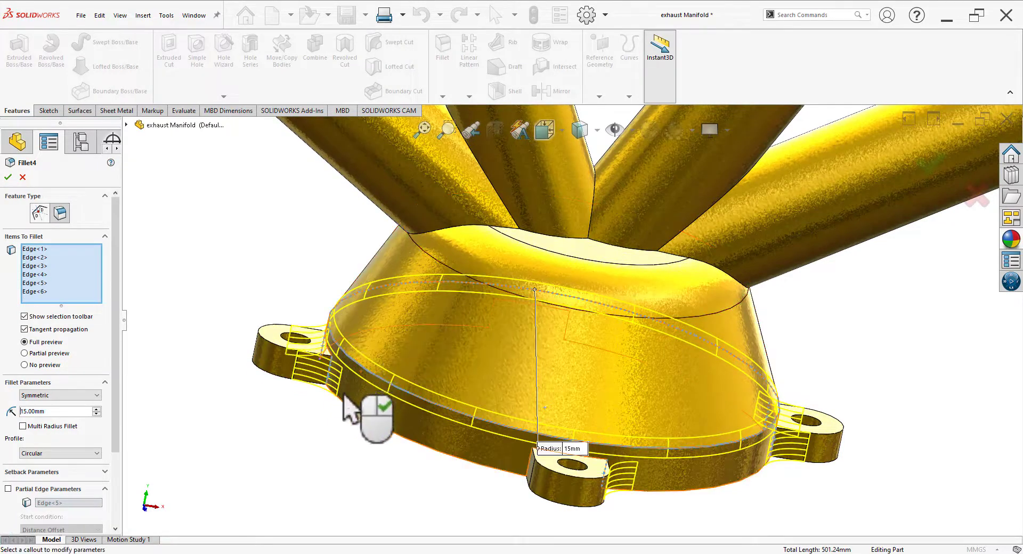
{"action": "scroll", "coordinate": [468, 433], "scroll_direction": "up", "scroll_amount": 2}
{"action": "middle_click_drag", "start_coordinate": [467, 434], "coordinate": [551, 476]}
{"action": "scroll", "coordinate": [620, 377], "scroll_direction": "down", "scroll_amount": 2}
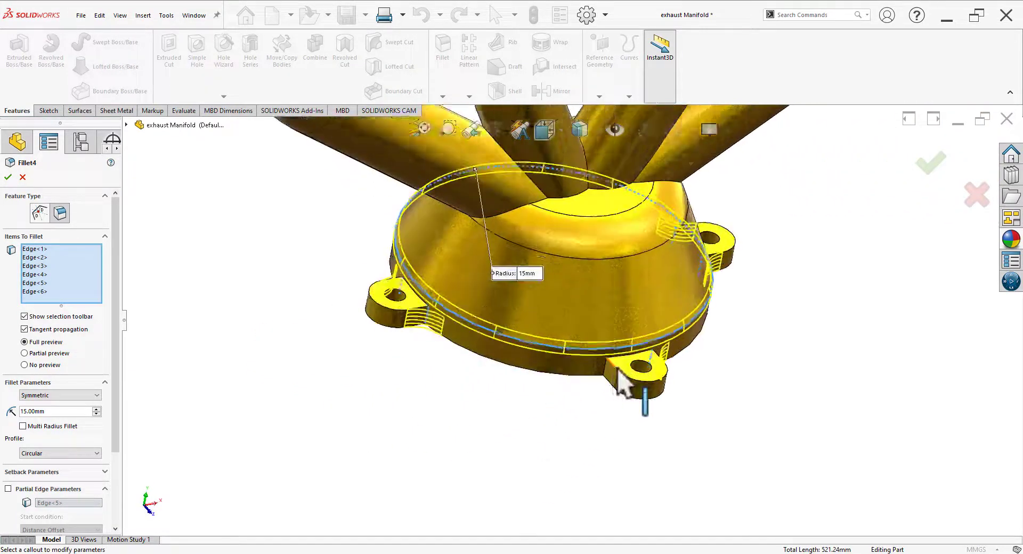
{"action": "left_click", "coordinate": [601, 367]}
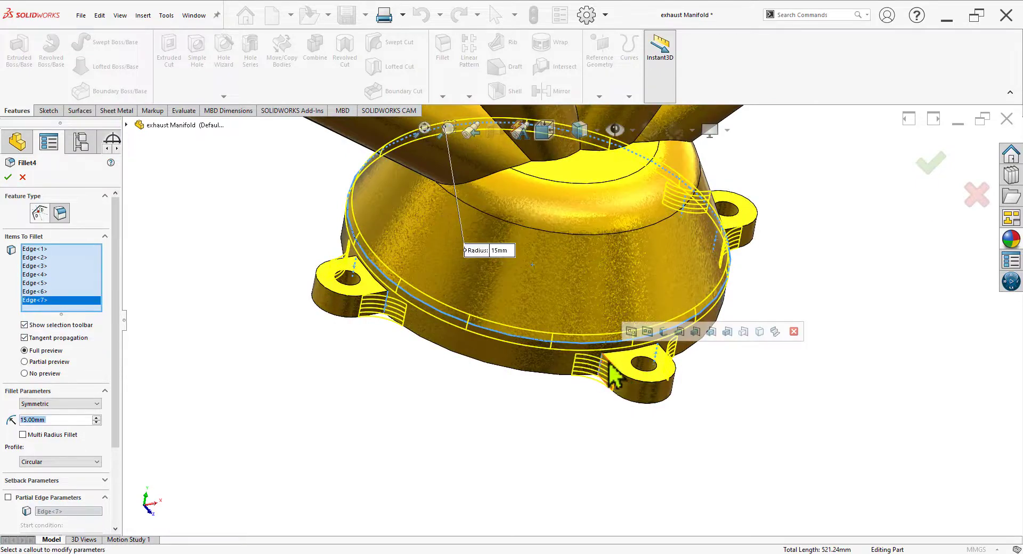
Add both corner edges of the last mounting lug to the 15 mm fillet and finish editing the feature
{"action": "scroll", "coordinate": [458, 449], "scroll_direction": "up", "scroll_amount": 3}
{"action": "middle_click_drag", "start_coordinate": [480, 391], "coordinate": [555, 493]}
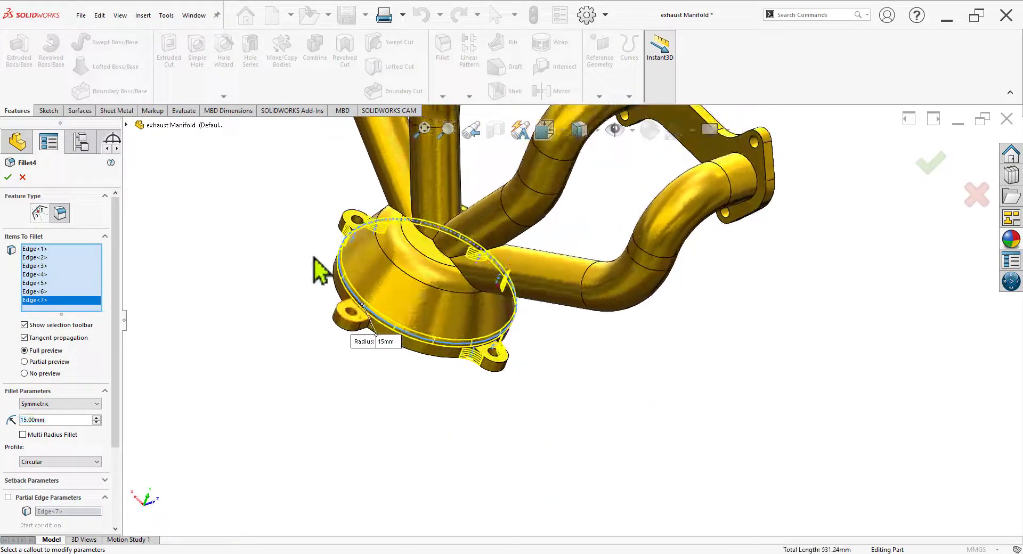
{"action": "scroll", "coordinate": [315, 258], "scroll_direction": "down", "scroll_amount": 3}
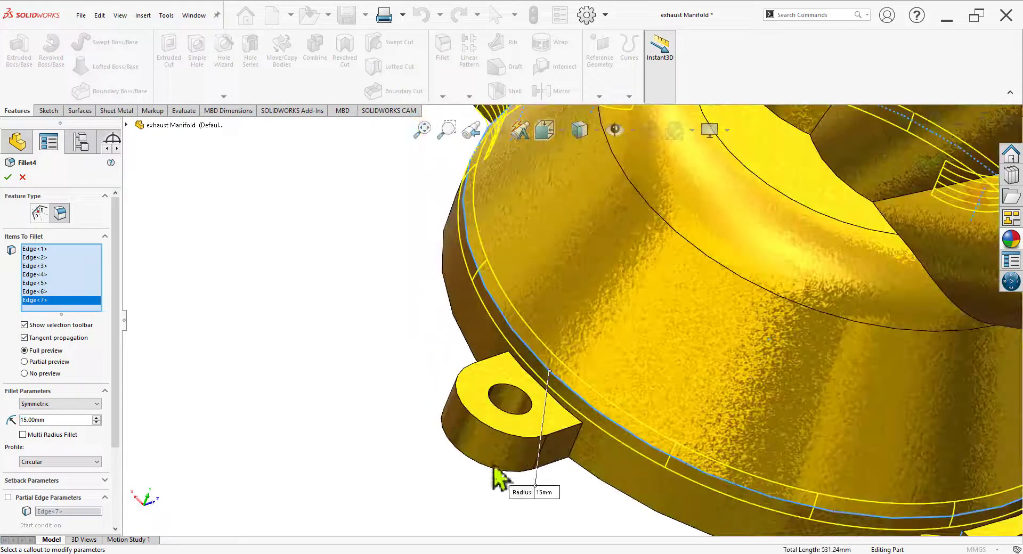
{"action": "left_click", "coordinate": [573, 448]}
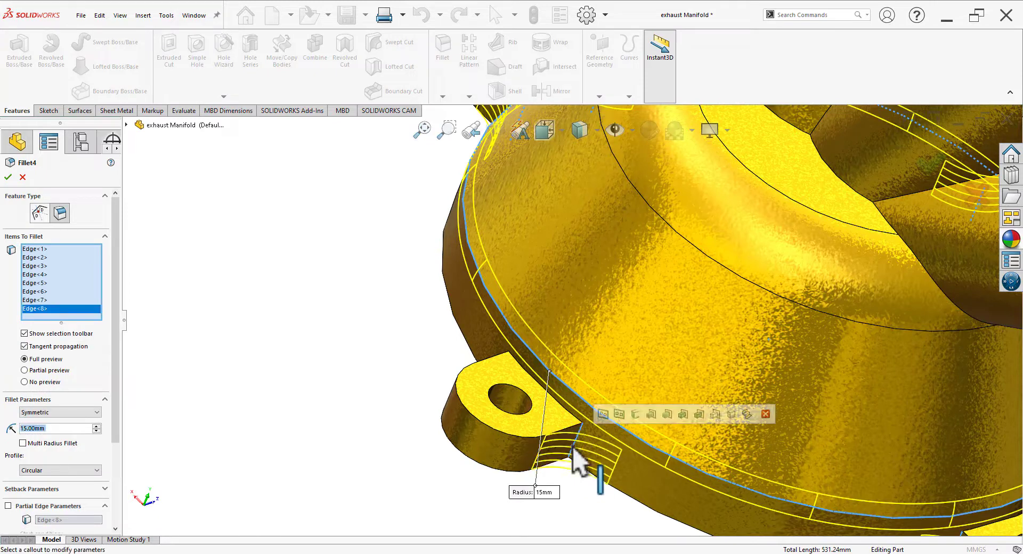
{"action": "left_click", "coordinate": [635, 415]}
{"action": "scroll", "coordinate": [229, 370], "scroll_direction": "up", "scroll_amount": 3}
{"action": "middle_click_drag", "start_coordinate": [228, 370], "coordinate": [260, 386]}
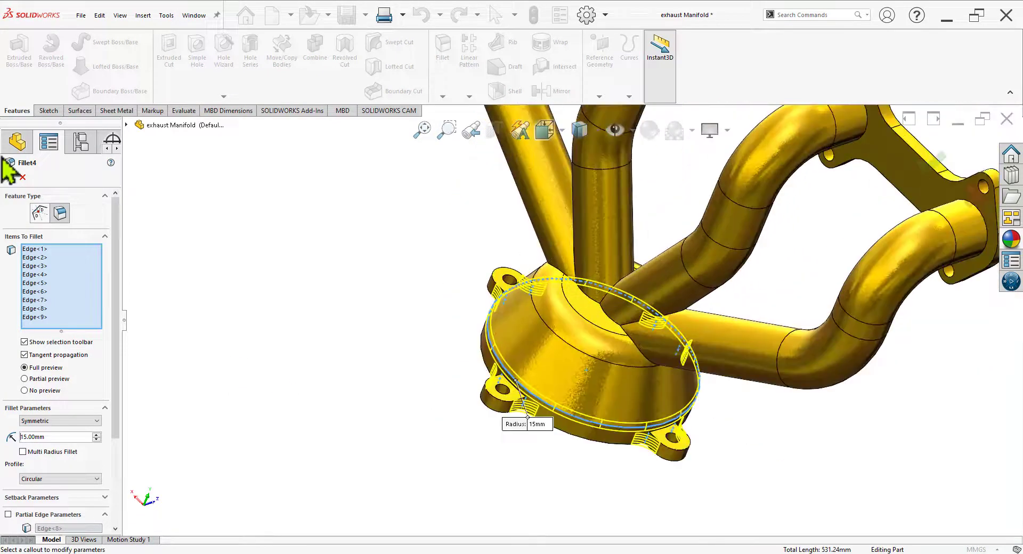
{"action": "left_click", "coordinate": [8, 177]}
Examine the manifold from several sides, checking the filleted mounting lugs and the pipe junctions above the collector cone
{"action": "scroll", "coordinate": [503, 399], "scroll_direction": "up", "scroll_amount": 4}
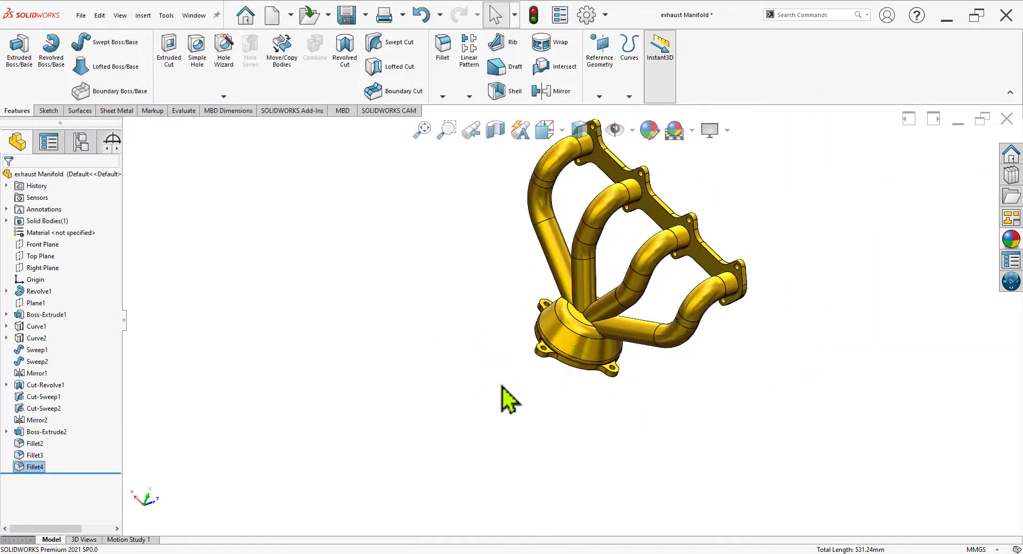
{"action": "scroll", "coordinate": [613, 440], "scroll_direction": "down", "scroll_amount": 3}
{"action": "scroll", "coordinate": [616, 441], "scroll_direction": "up", "scroll_amount": 3}
{"action": "middle_click_drag", "start_coordinate": [615, 441], "coordinate": [575, 276]}
{"action": "scroll", "coordinate": [568, 265], "scroll_direction": "down", "scroll_amount": 2}
{"action": "middle_click_drag", "start_coordinate": [578, 406], "coordinate": [431, 364]}
{"action": "scroll", "coordinate": [609, 324], "scroll_direction": "up", "scroll_amount": 3}
{"action": "middle_click_drag", "start_coordinate": [613, 429], "coordinate": [645, 360]}
{"action": "scroll", "coordinate": [644, 360], "scroll_direction": "down", "scroll_amount": 3}
{"action": "middle_click_drag", "start_coordinate": [612, 406], "coordinate": [599, 484]}
{"action": "scroll", "coordinate": [630, 297], "scroll_direction": "down", "scroll_amount": 4}
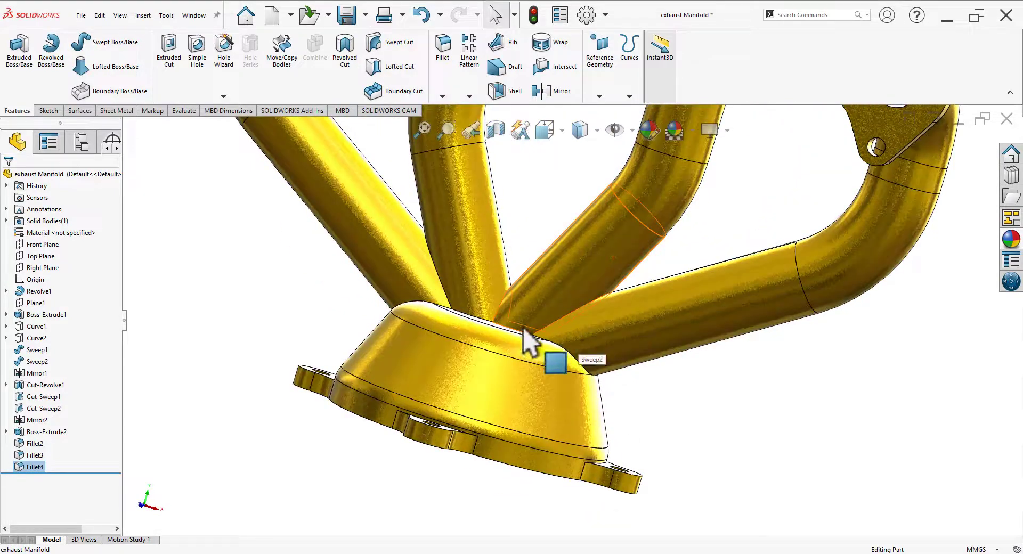
Look up the fillet radii where the pipes meet in the front view of the Exhaust Manifold drawing
{"action": "key", "text": "alt+Tab"}
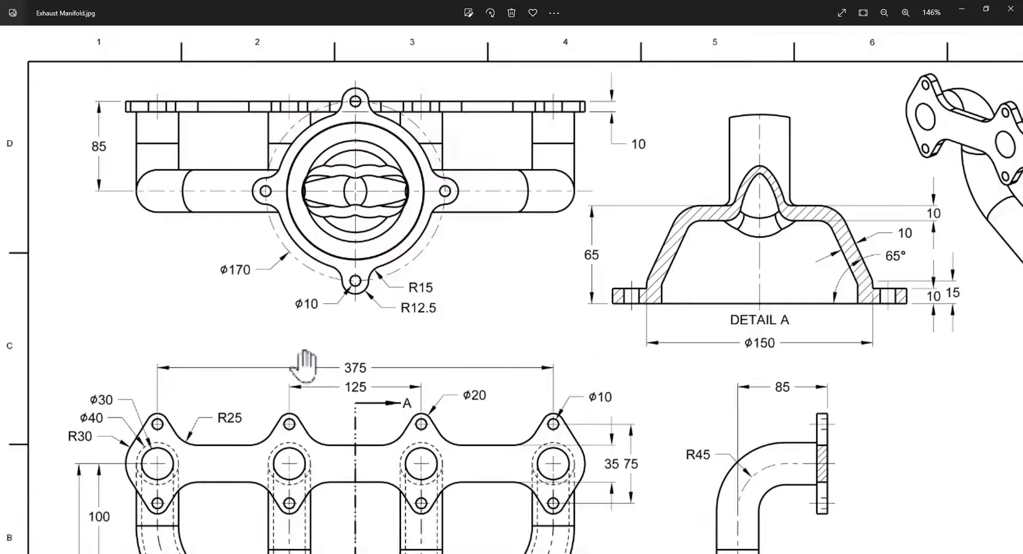
{"action": "left_click_drag", "start_coordinate": [326, 476], "coordinate": [315, 210]}
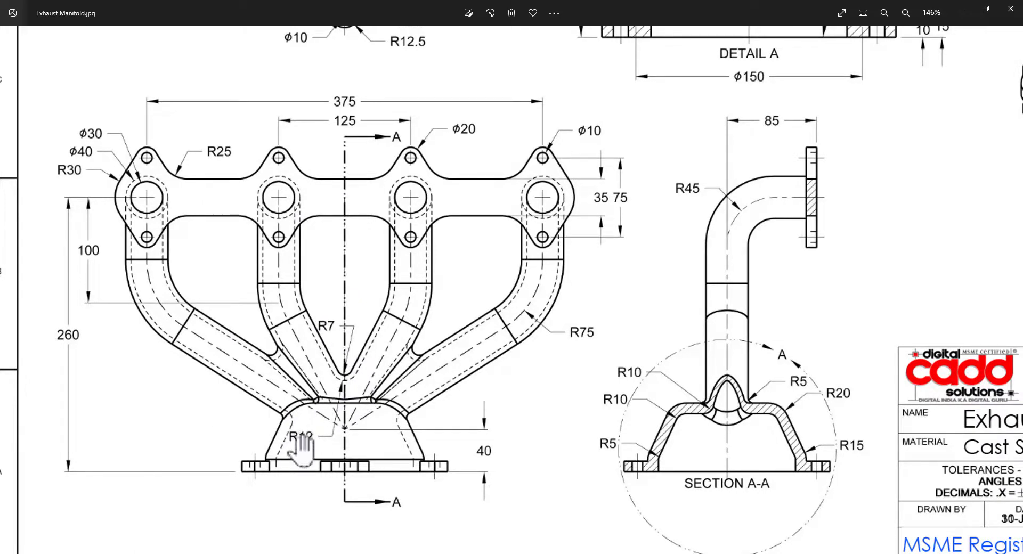
{"action": "key", "text": "alt+Tab"}
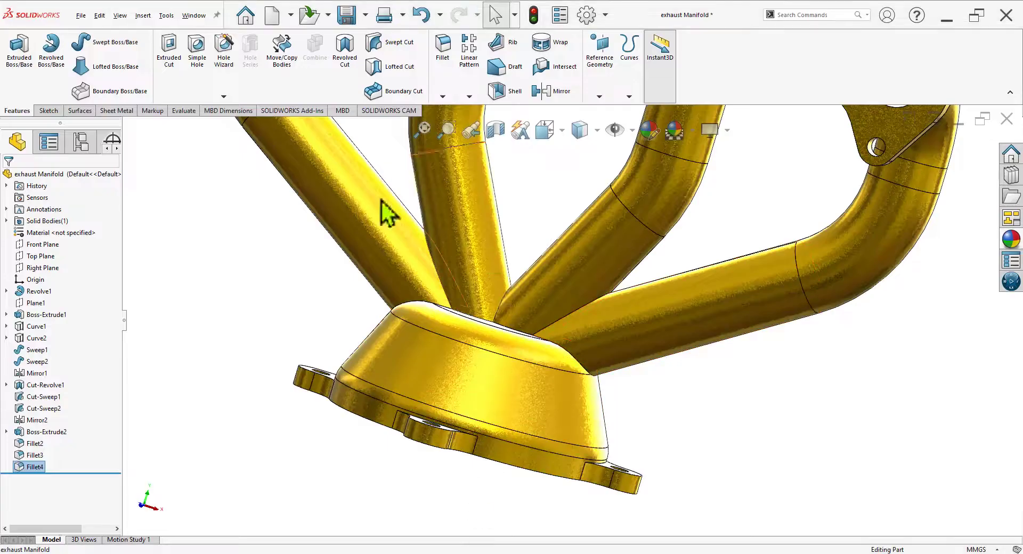
Fillet the three outer junction edges between neighbouring pipes above the collector cone with a symmetric 7 mm radius
{"action": "left_click", "coordinate": [443, 51]}
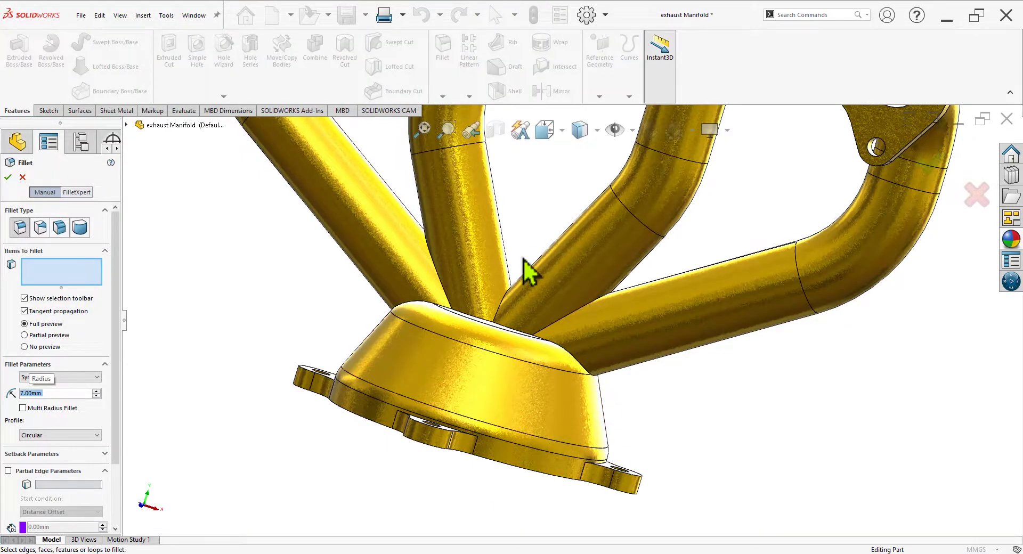
{"action": "scroll", "coordinate": [527, 326], "scroll_direction": "down", "scroll_amount": 3}
{"action": "left_click", "coordinate": [502, 338]}
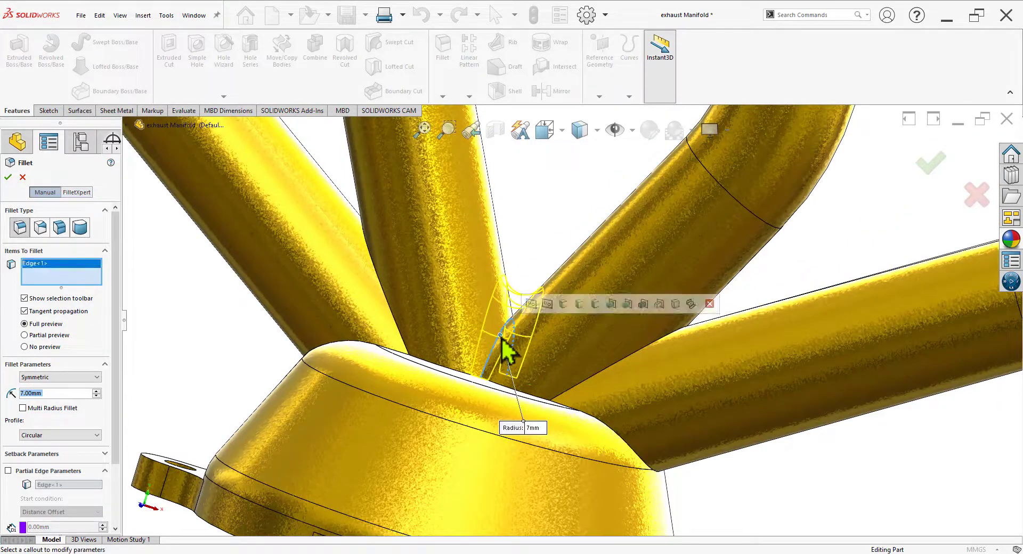
{"action": "left_click", "coordinate": [602, 373]}
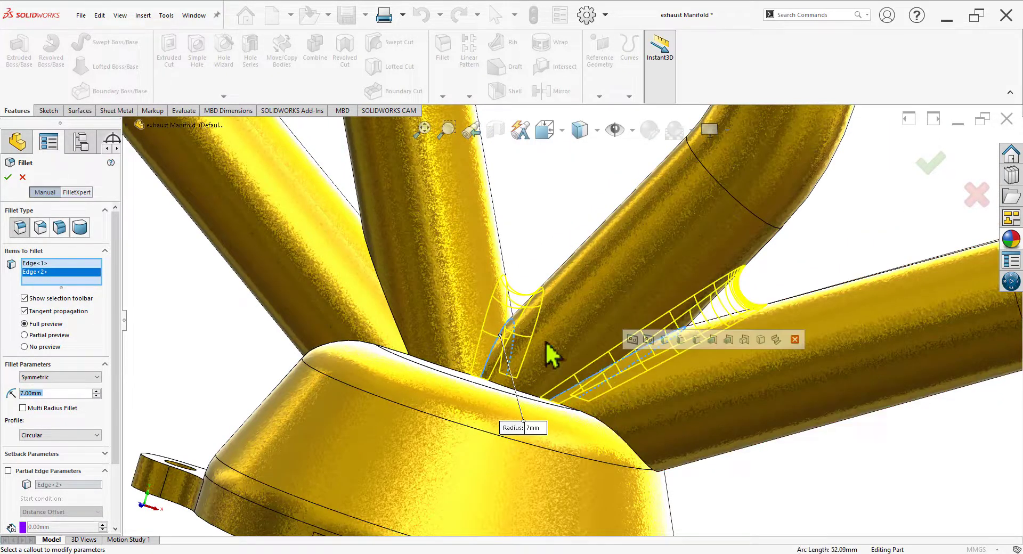
{"action": "left_click", "coordinate": [396, 319]}
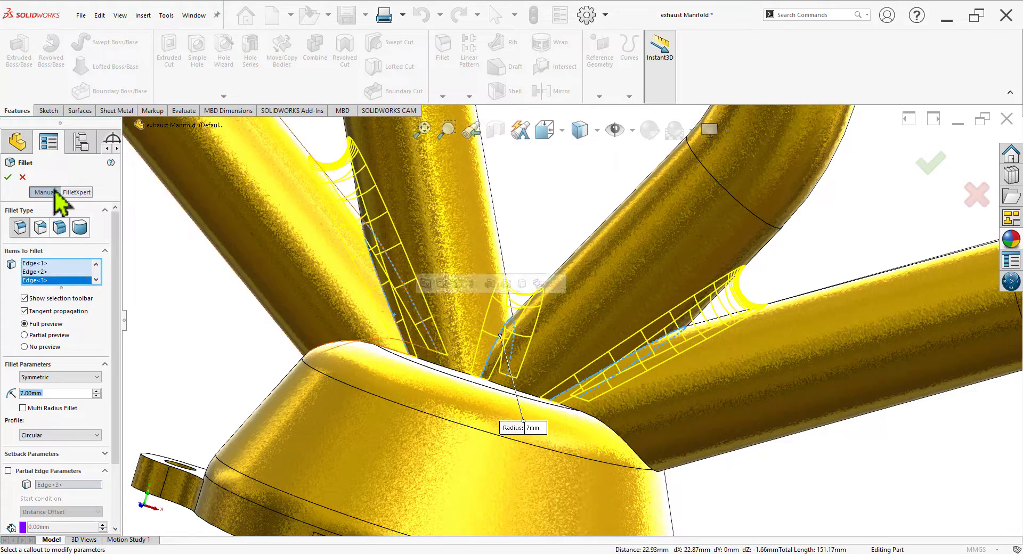
{"action": "left_click", "coordinate": [9, 178]}
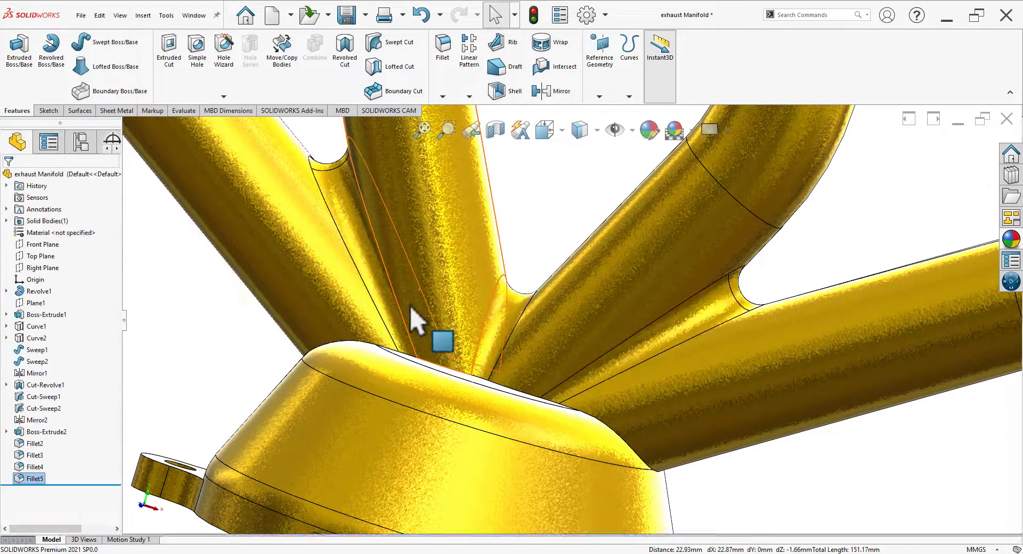
Fillet the three inner edges where the pipe bores meet inside the collector with a symmetric 12 mm radius
{"action": "scroll", "coordinate": [652, 413], "scroll_direction": "up", "scroll_amount": 5}
{"action": "middle_click_drag", "start_coordinate": [653, 412], "coordinate": [663, 251]}
{"action": "scroll", "coordinate": [663, 373], "scroll_direction": "up", "scroll_amount": 3}
{"action": "scroll", "coordinate": [664, 361], "scroll_direction": "down", "scroll_amount": 2}
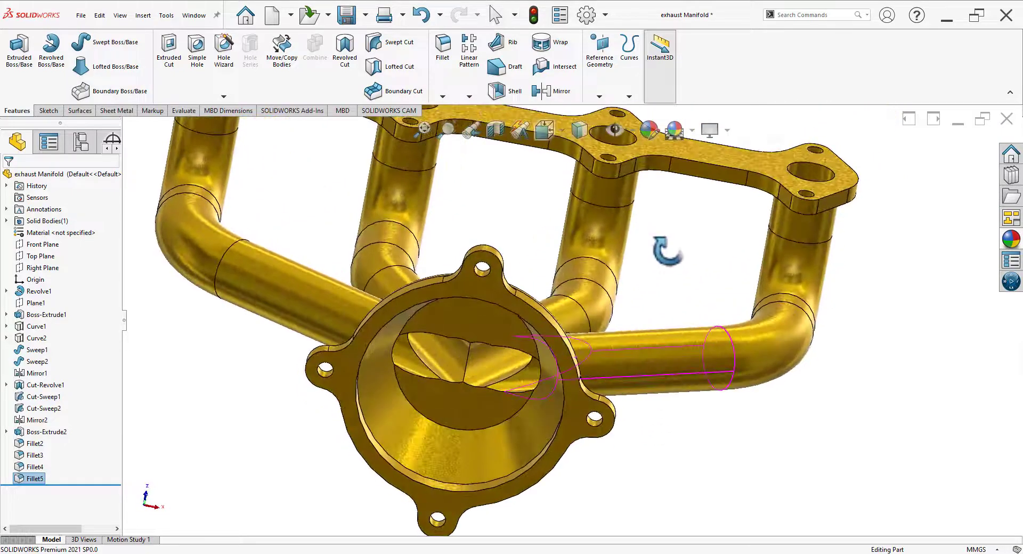
{"action": "scroll", "coordinate": [480, 192], "scroll_direction": "down", "scroll_amount": 2}
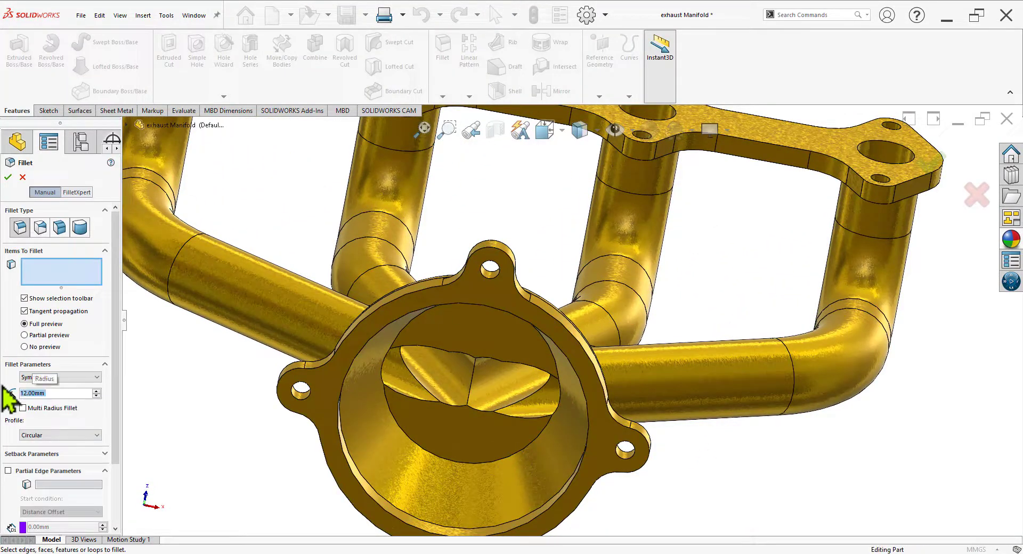
{"action": "scroll", "coordinate": [480, 392], "scroll_direction": "down", "scroll_amount": 2}
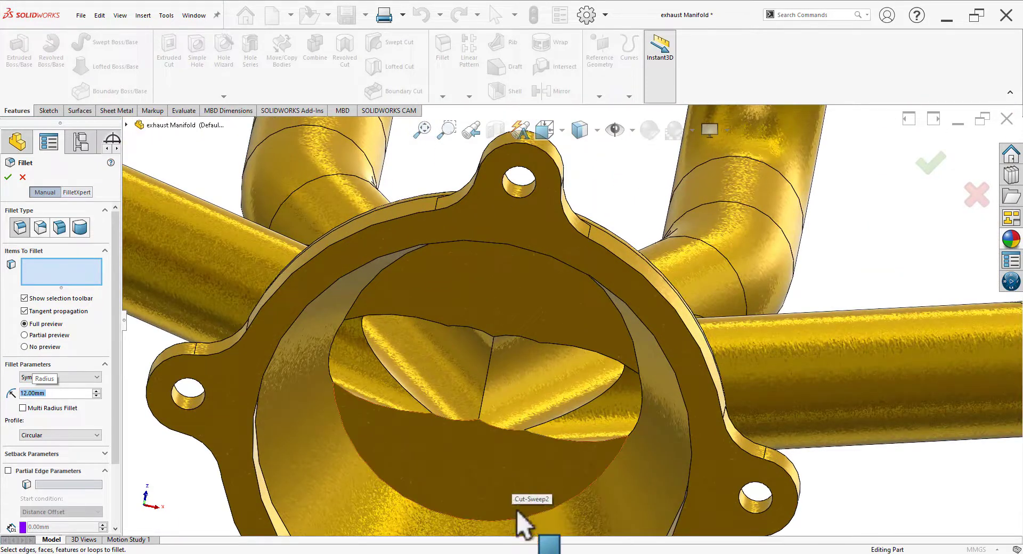
{"action": "left_click", "coordinate": [487, 397]}
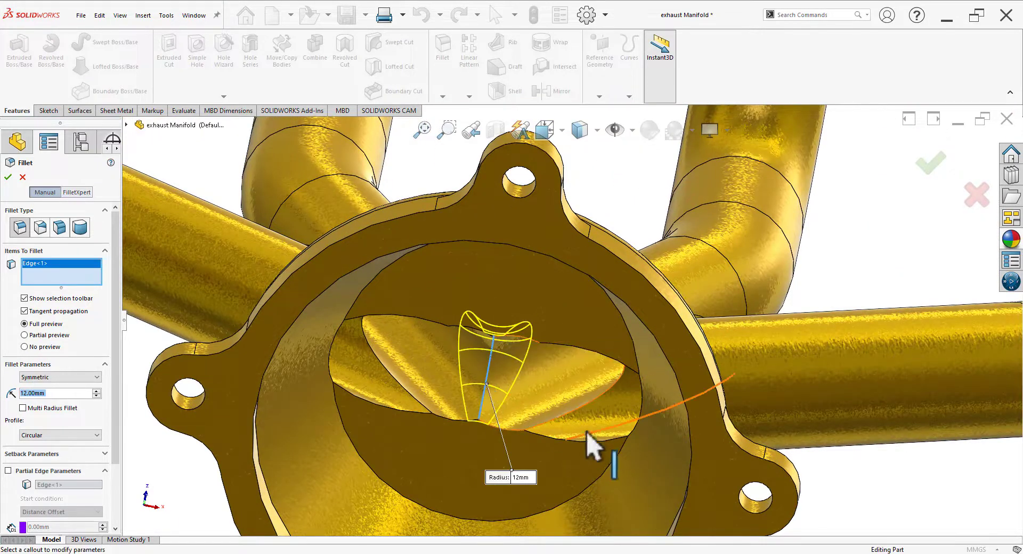
{"action": "left_click", "coordinate": [601, 411]}
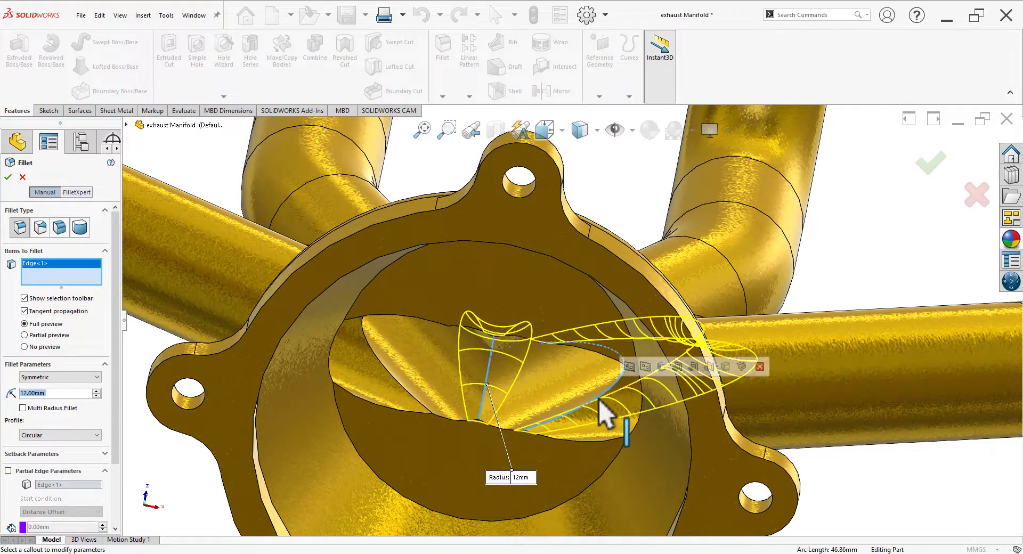
{"action": "left_click", "coordinate": [397, 394]}
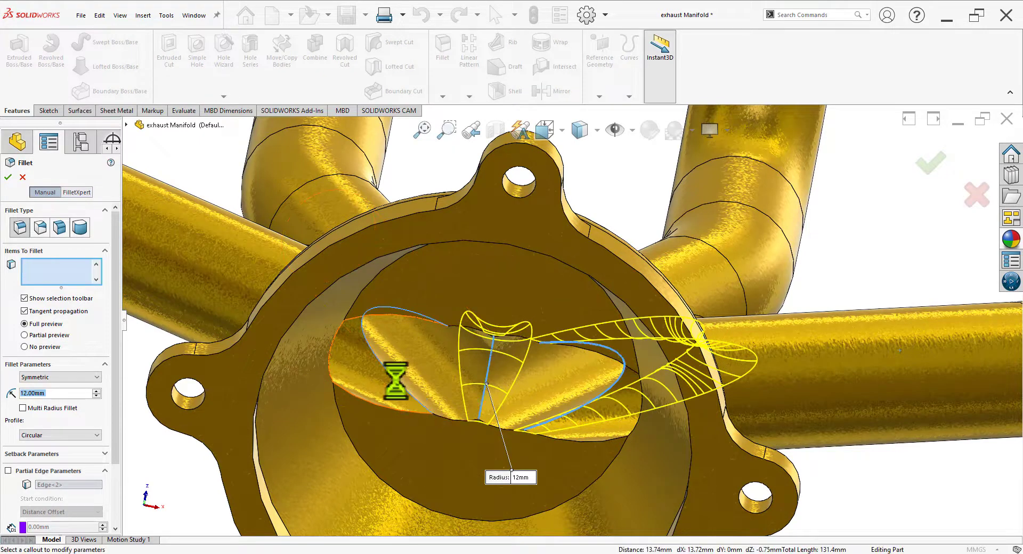
{"action": "left_click", "coordinate": [9, 178]}
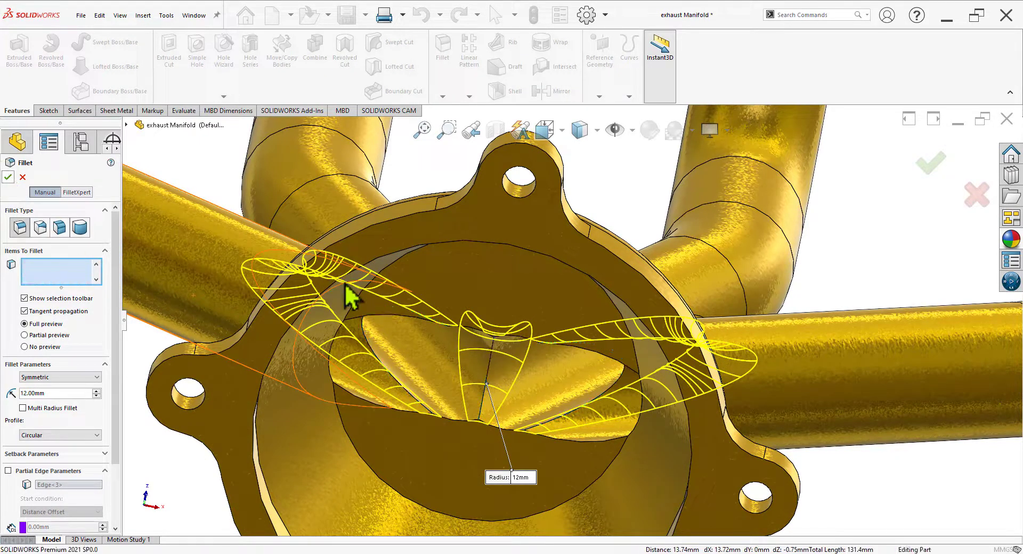
Inspect the filleted bore junctions inside the collector and look up the remaining fillet radii in the Exhaust Manifold drawing
{"action": "scroll", "coordinate": [474, 406], "scroll_direction": "up", "scroll_amount": 4}
{"action": "middle_click_drag", "start_coordinate": [476, 408], "coordinate": [506, 325]}
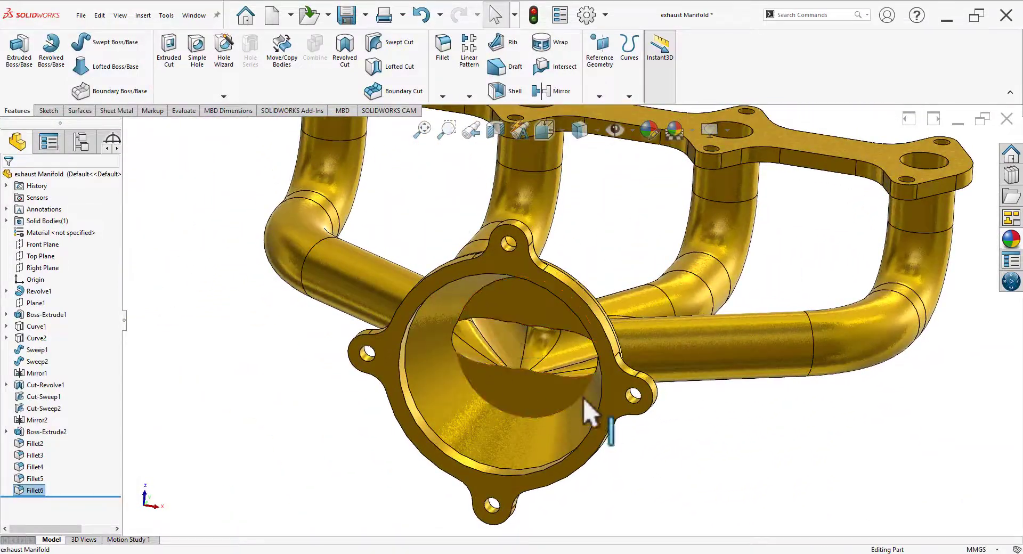
{"action": "middle_click_drag", "start_coordinate": [541, 407], "coordinate": [565, 427]}
{"action": "middle_click_drag", "start_coordinate": [578, 459], "coordinate": [660, 179]}
{"action": "middle_click_drag", "start_coordinate": [661, 288], "coordinate": [555, 482]}
{"action": "key", "text": "alt+Tab"}
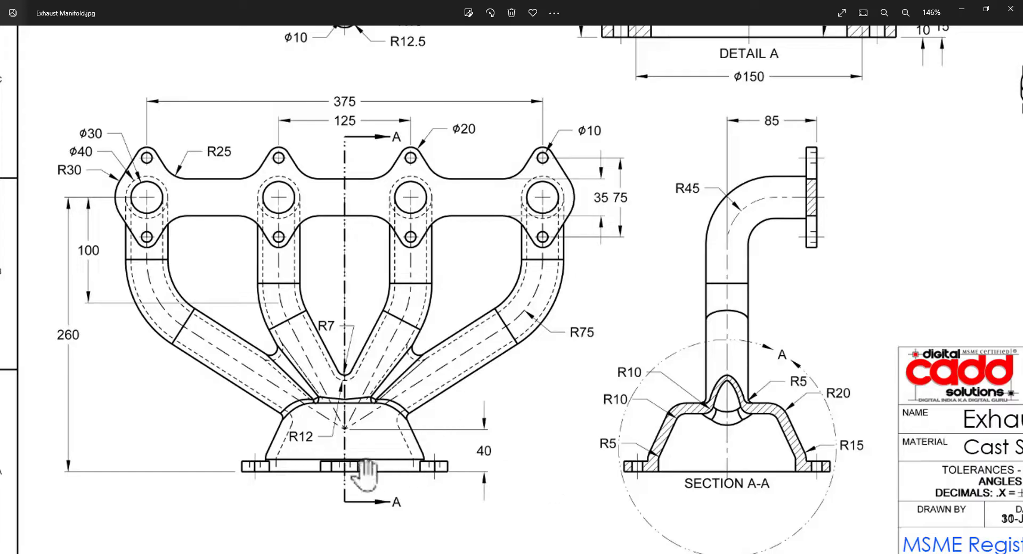
Fillet the inner circular edge where the collector's conical bore meets its straight opening with the drawing's symmetric 5 mm radius
{"action": "mouse_move", "coordinate": [713, 245]}
{"action": "left_mouse_down"}
{"action": "mouse_move", "coordinate": [534, 408]}
{"action": "mouse_move", "coordinate": [436, 278]}
{"action": "left_mouse_up"}
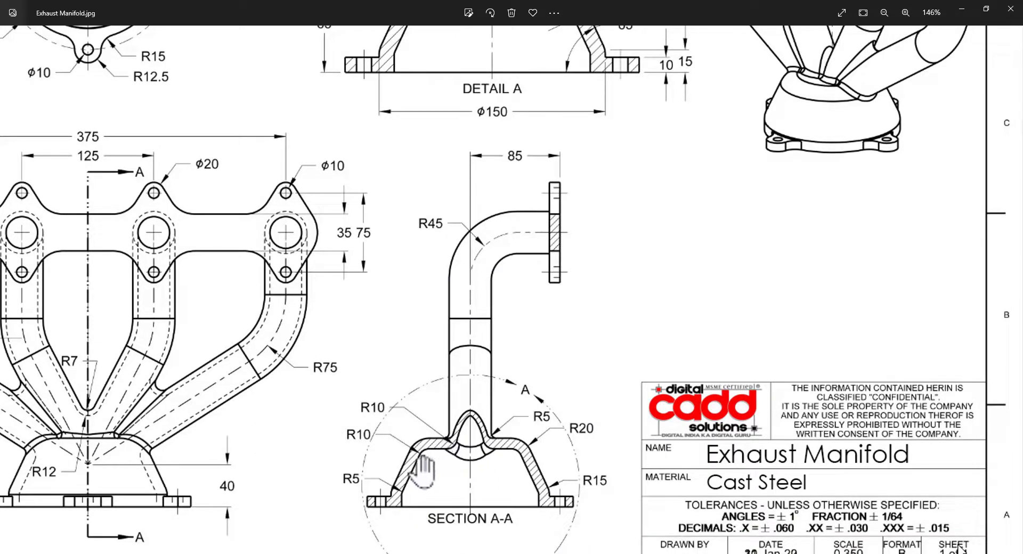
{"action": "key", "text": "alt+Tab"}
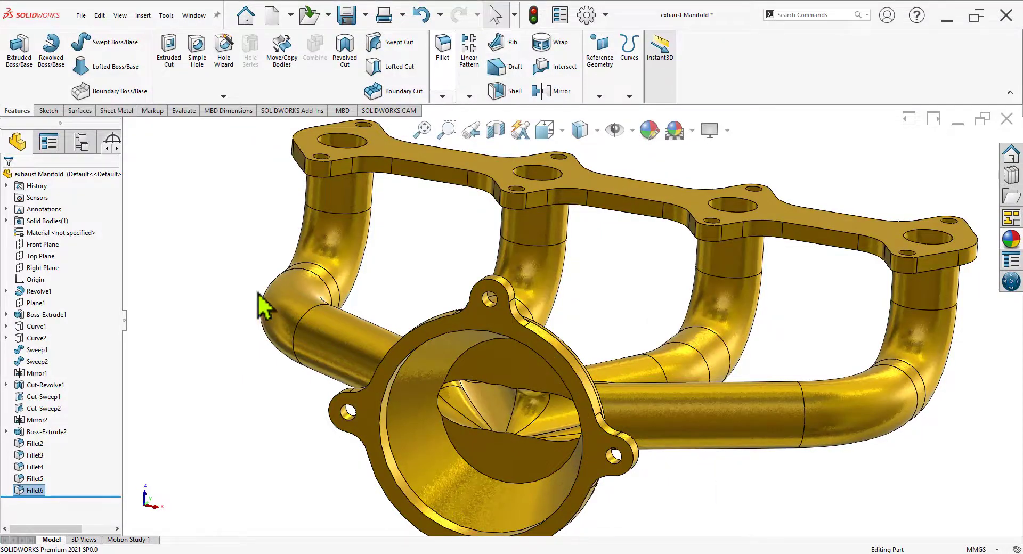
{"action": "key", "text": "Return"}
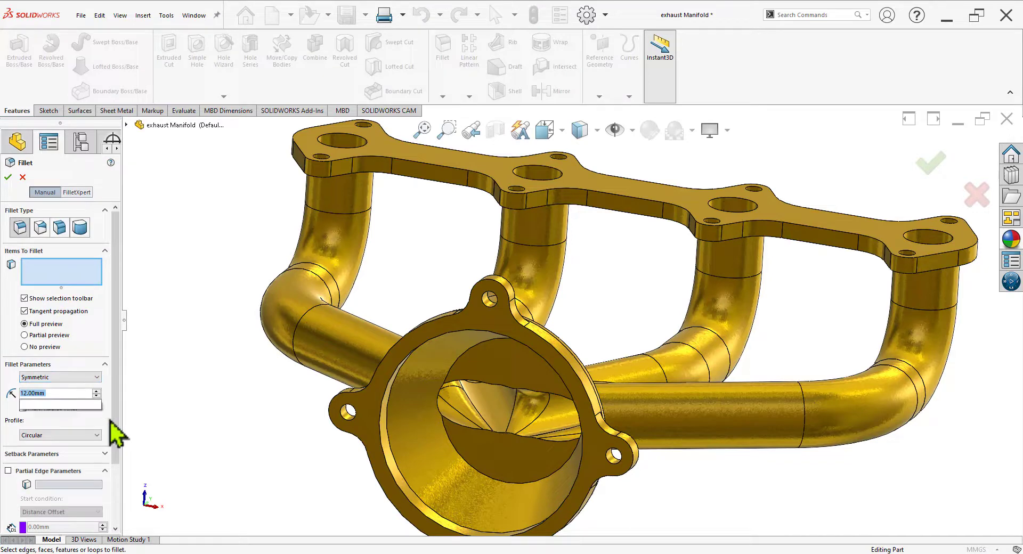
{"action": "type", "text": "10"}
{"action": "key", "text": "BackSpace"}
{"action": "key", "text": "BackSpace"}
{"action": "type", "text": "5"}
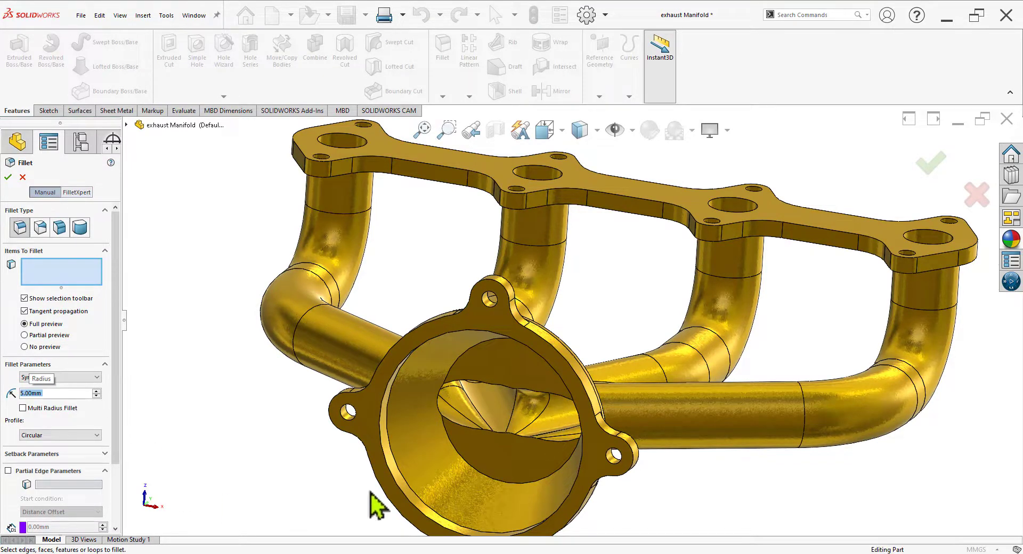
{"action": "left_click", "coordinate": [402, 485]}
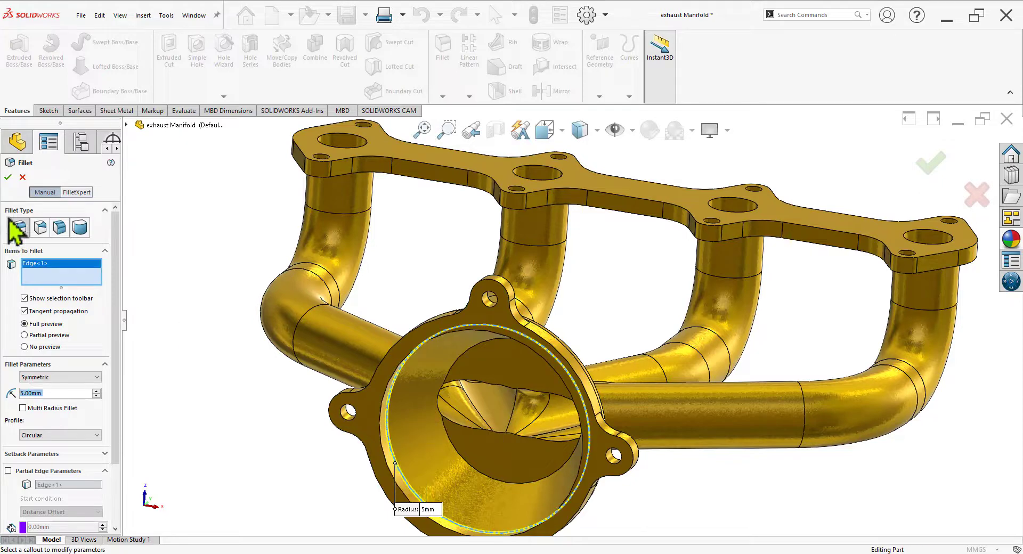
{"action": "left_click", "coordinate": [8, 178]}
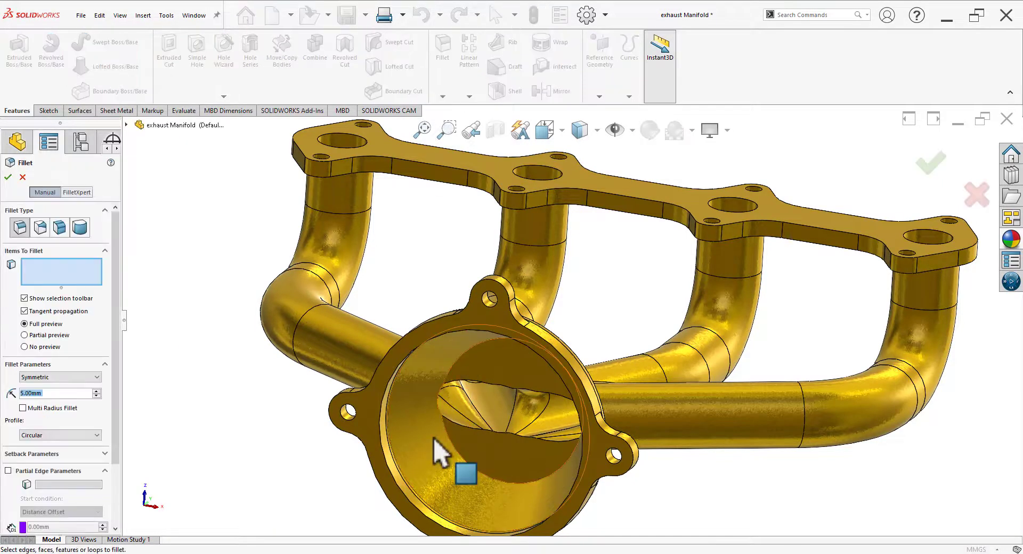
Fillet the two arc edges of the collector's inner end face and the pipe-bore opening edge with a symmetric 10 mm radius
{"action": "type", "text": "10"}
{"action": "key", "text": "Return"}
{"action": "scroll", "coordinate": [441, 446], "scroll_direction": "down", "scroll_amount": 3}
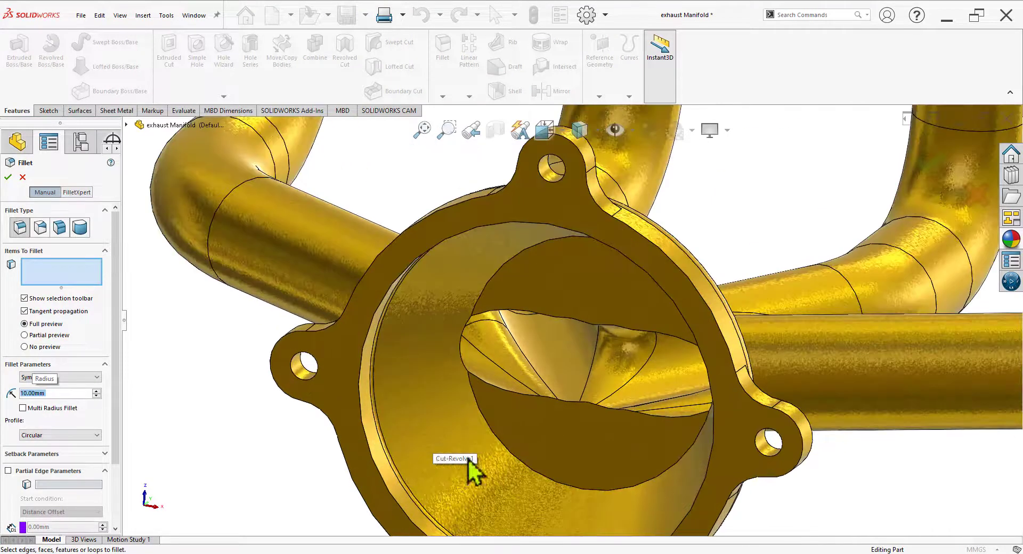
{"action": "left_click", "coordinate": [513, 459]}
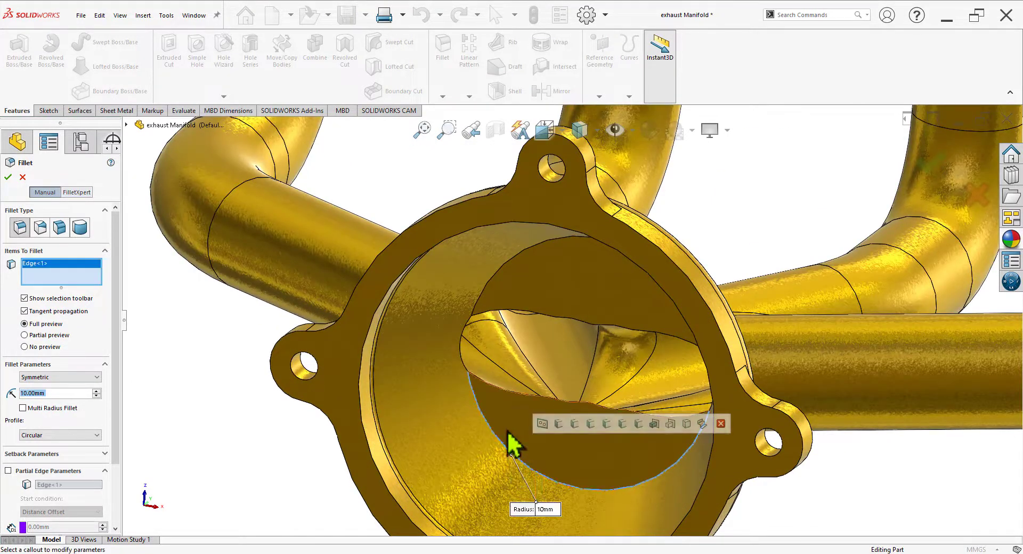
{"action": "left_click", "coordinate": [490, 292]}
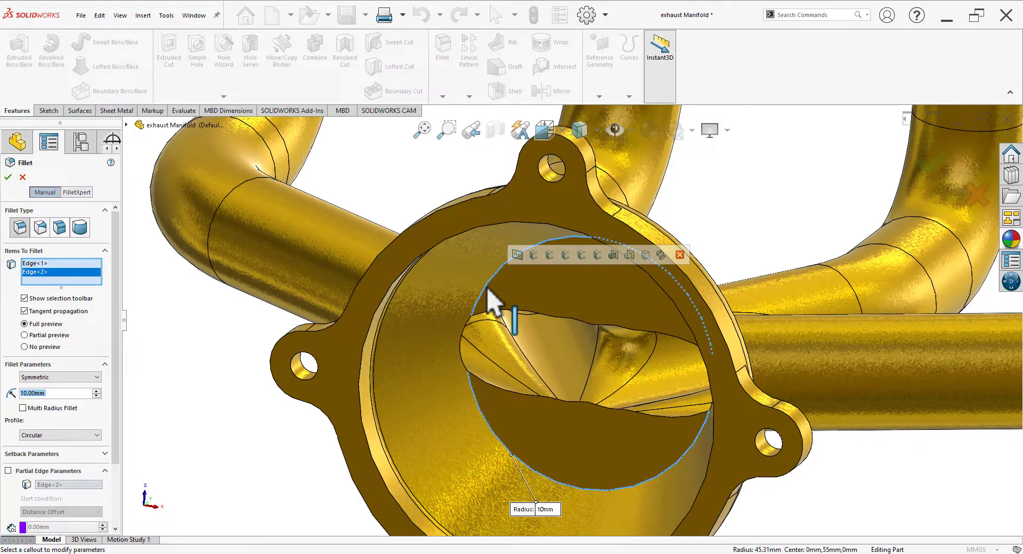
{"action": "left_click", "coordinate": [533, 255]}
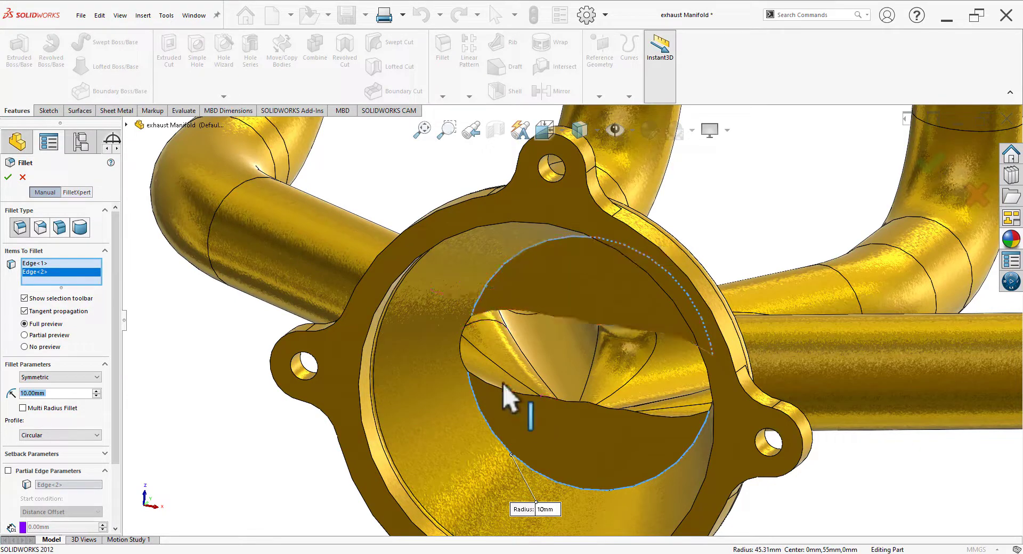
{"action": "left_click", "coordinate": [462, 357]}
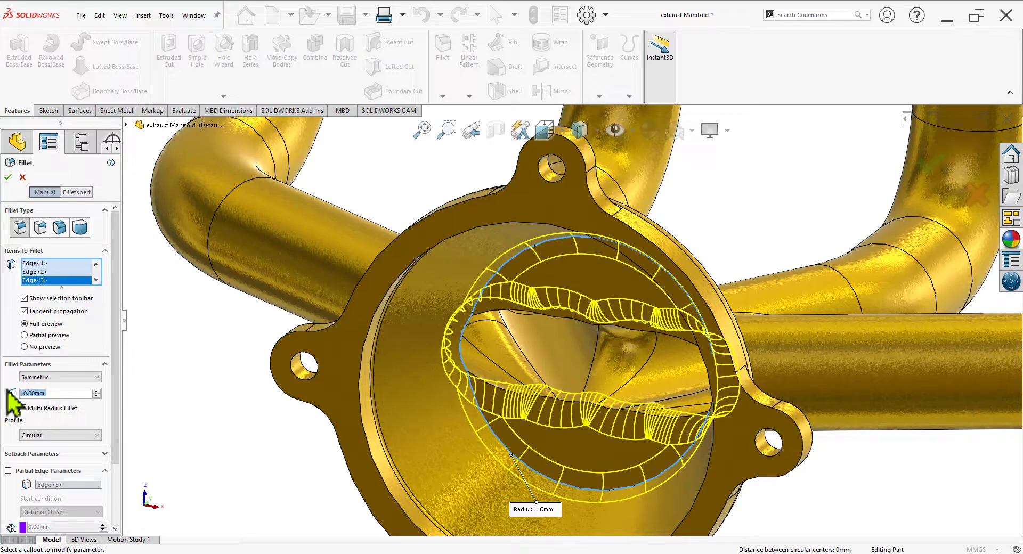
{"action": "left_click", "coordinate": [8, 177]}
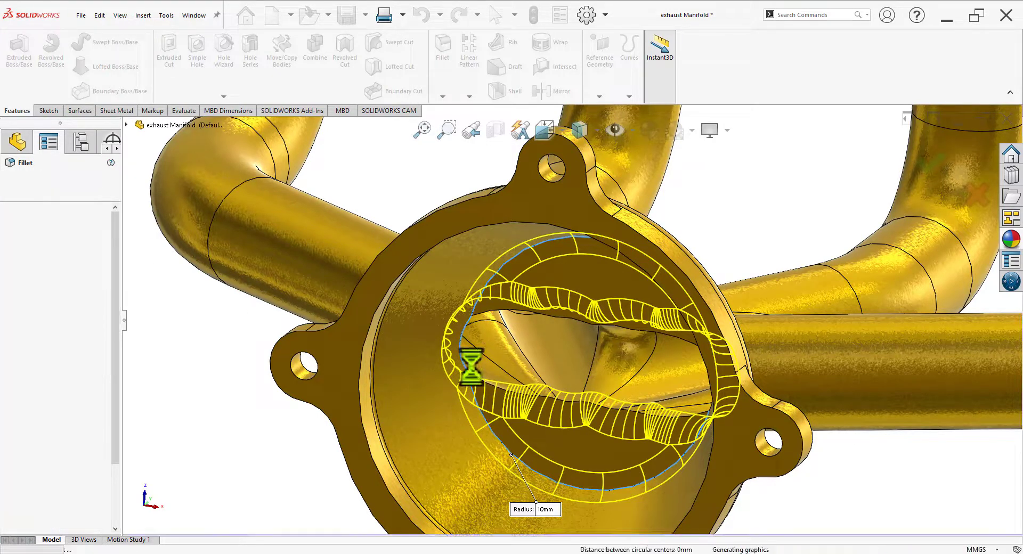
{"action": "key", "text": "z"}
{"action": "key", "text": "z"}
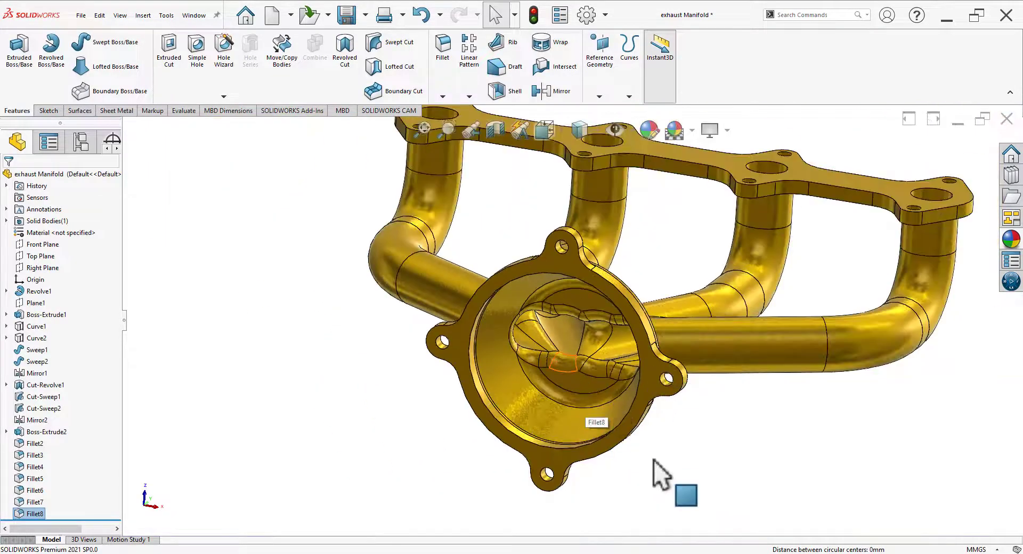
Inspect the filleted manifold and check the front, bottom, detail and isometric views of the Exhaust Manifold drawing for missing features
{"action": "middle_click_drag", "start_coordinate": [655, 472], "coordinate": [673, 454]}
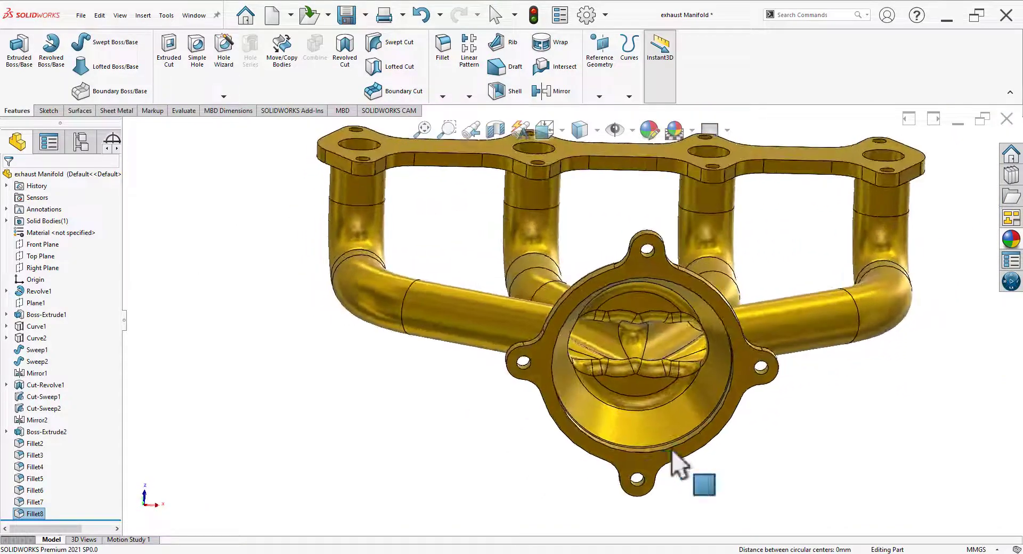
{"action": "scroll", "coordinate": [685, 280], "scroll_direction": "up", "scroll_amount": 4}
{"action": "middle_click_drag", "start_coordinate": [685, 278], "coordinate": [648, 517]}
{"action": "scroll", "coordinate": [668, 305], "scroll_direction": "down", "scroll_amount": 3}
{"action": "middle_click_drag", "start_coordinate": [667, 306], "coordinate": [553, 349]}
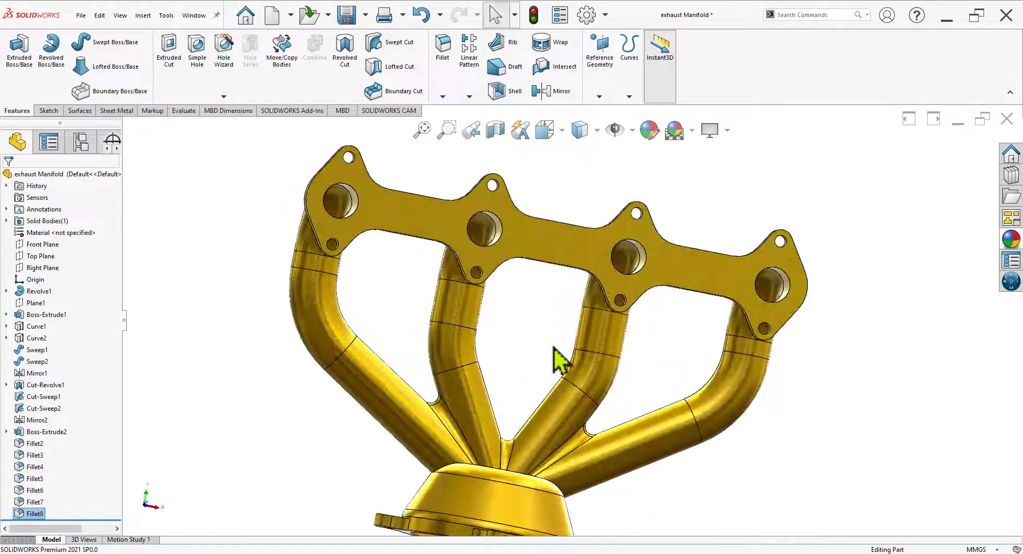
{"action": "scroll", "coordinate": [553, 349], "scroll_direction": "up", "scroll_amount": 2}
{"action": "left_click", "coordinate": [443, 553]}
{"action": "scroll", "coordinate": [481, 269], "scroll_direction": "down", "scroll_amount": 3}
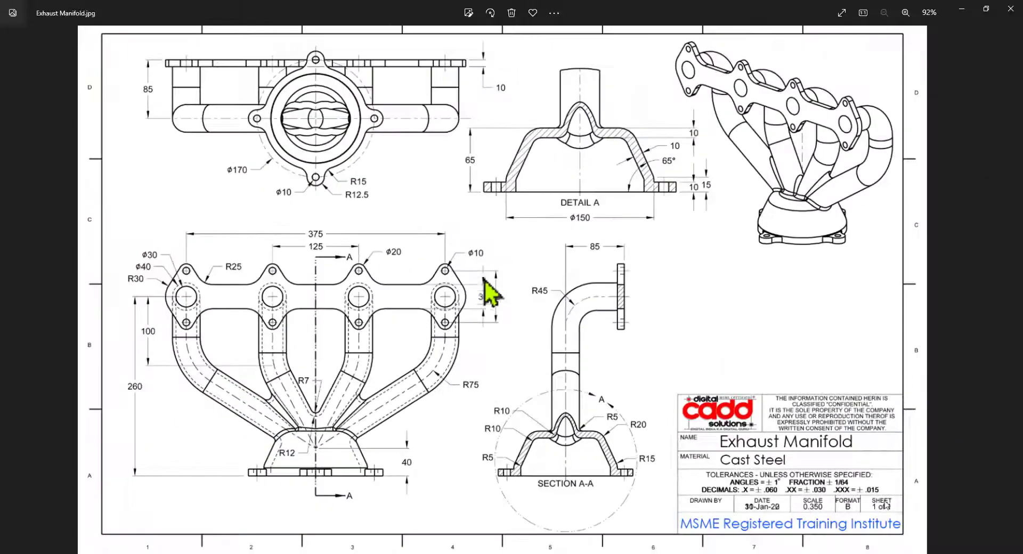
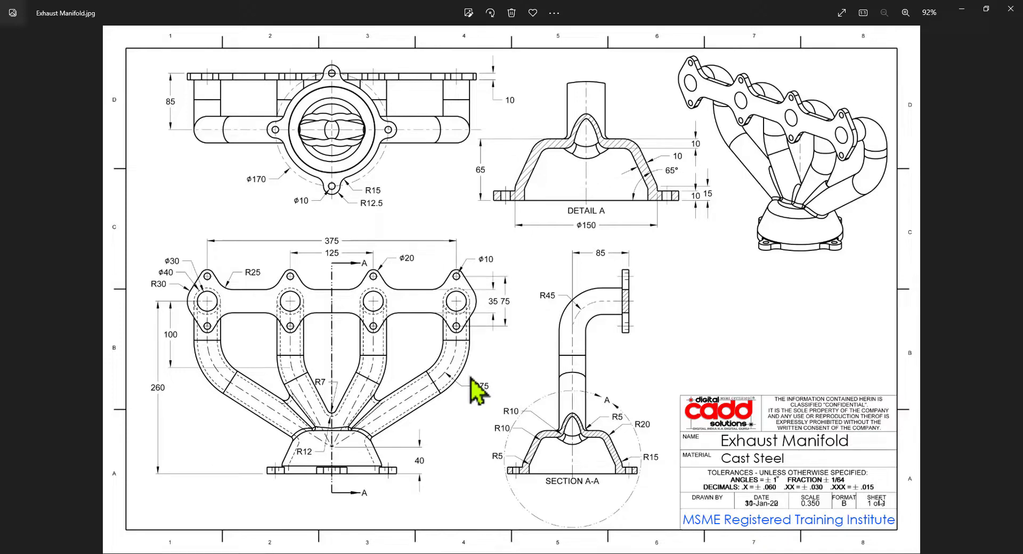
{"action": "double_click", "coordinate": [358, 370]}
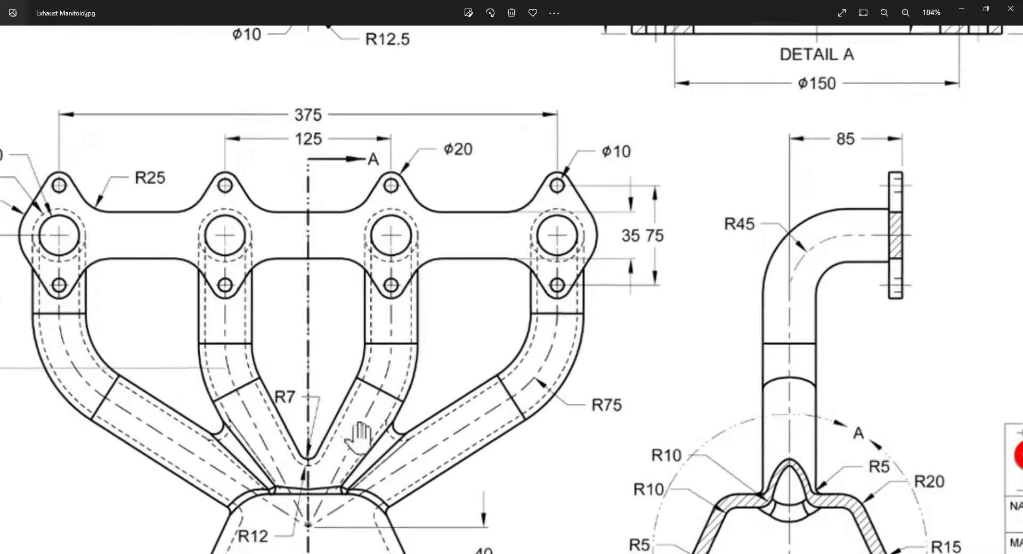
{"action": "left_click_drag", "start_coordinate": [435, 299], "coordinate": [460, 525]}
{"action": "left_click_drag", "start_coordinate": [442, 322], "coordinate": [455, 489]}
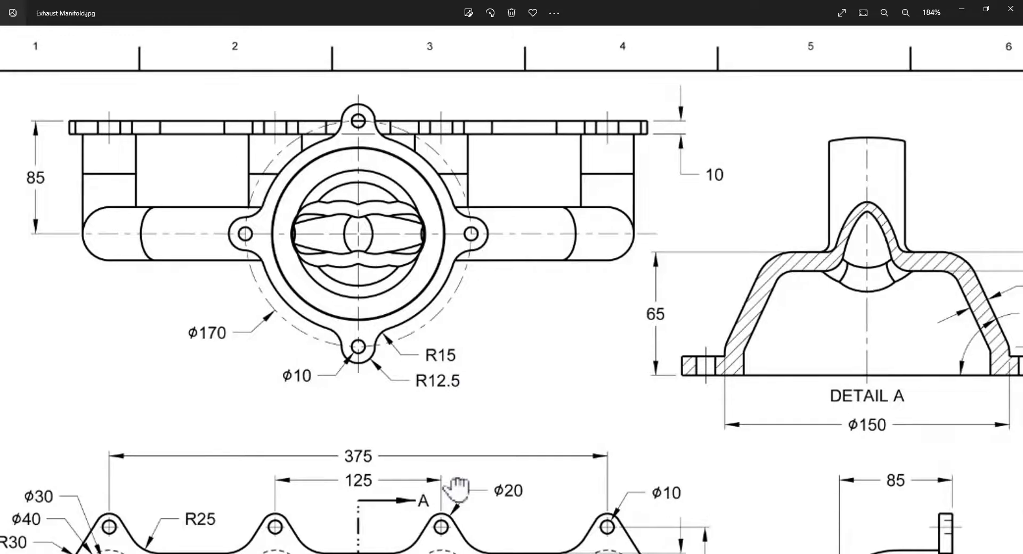
{"action": "left_click_drag", "start_coordinate": [779, 293], "coordinate": [341, 314]}
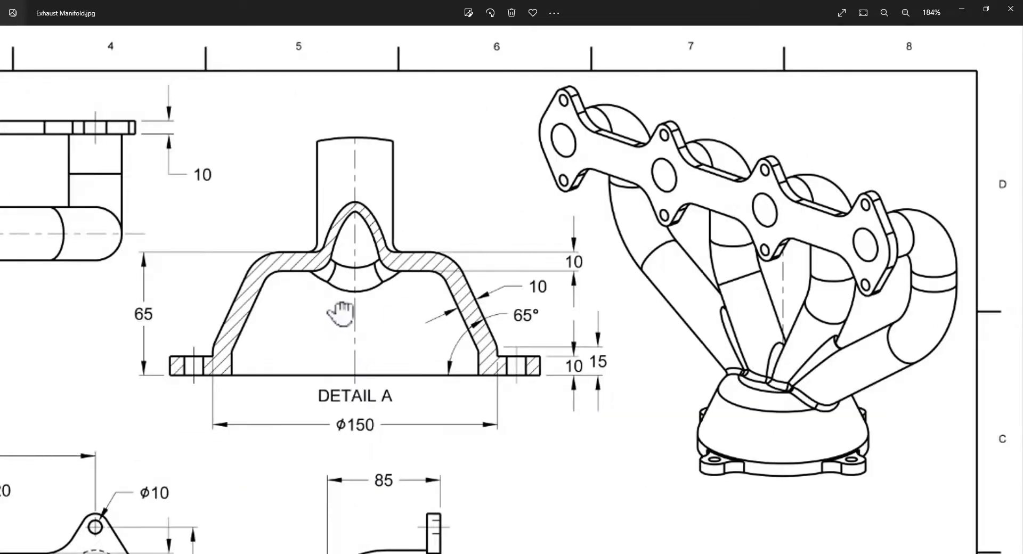
{"action": "double_click", "coordinate": [349, 356]}
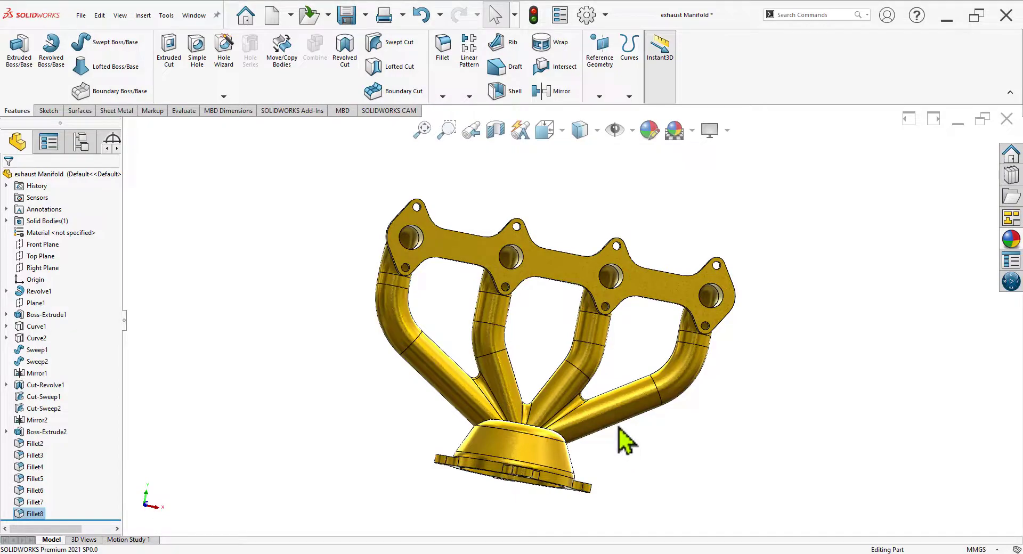
Examine the model's collector interior, mounting flange and outer pipe junctions for edges that still lack fillets
{"action": "middle_click_drag", "start_coordinate": [618, 427], "coordinate": [617, 303]}
{"action": "scroll", "coordinate": [501, 421], "scroll_direction": "down", "scroll_amount": 5}
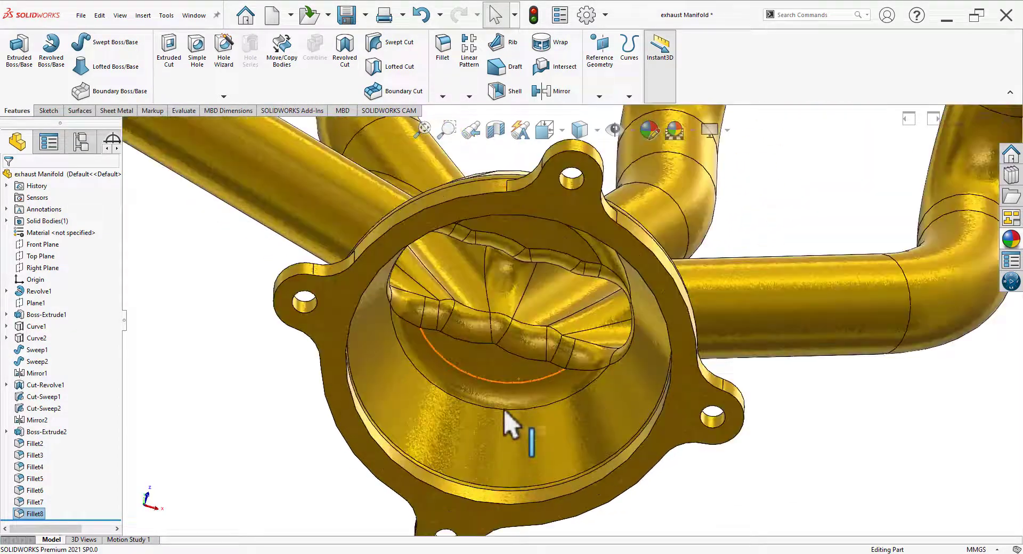
{"action": "middle_click_drag", "start_coordinate": [507, 424], "coordinate": [464, 445]}
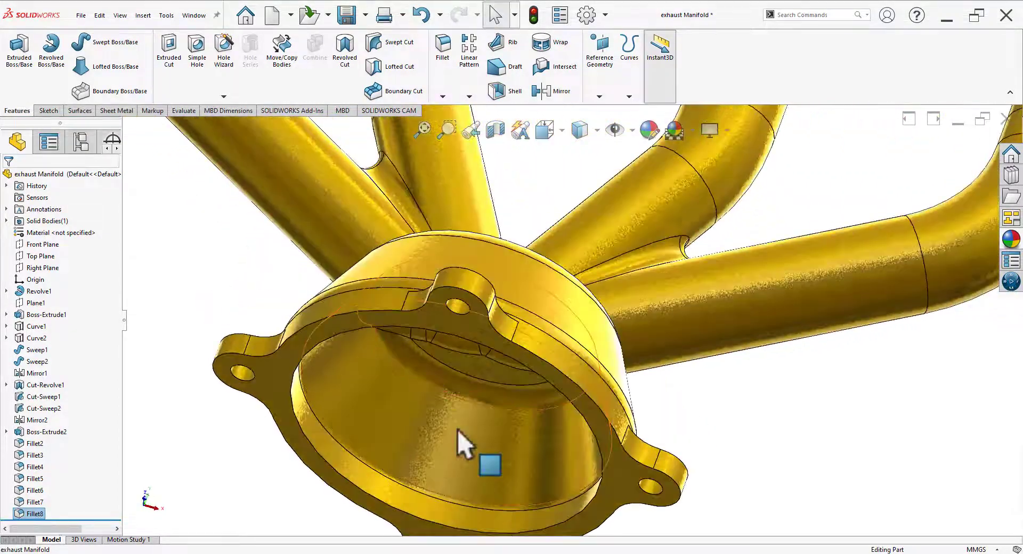
{"action": "scroll", "coordinate": [544, 343], "scroll_direction": "up", "scroll_amount": 5}
{"action": "middle_click_drag", "start_coordinate": [543, 342], "coordinate": [690, 309]}
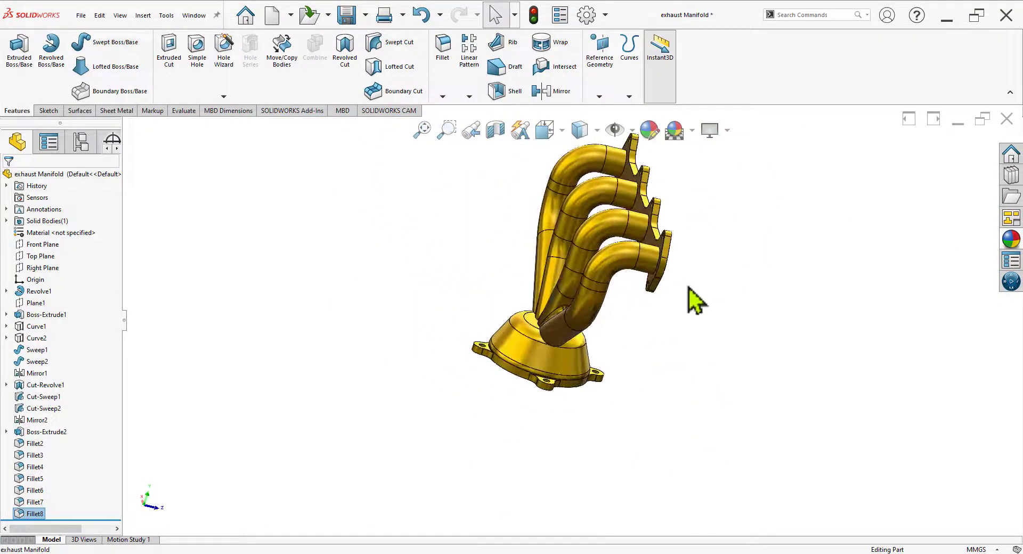
{"action": "scroll", "coordinate": [651, 349], "scroll_direction": "up", "scroll_amount": 4}
{"action": "scroll", "coordinate": [617, 245], "scroll_direction": "down", "scroll_amount": 4}
{"action": "middle_click_drag", "start_coordinate": [615, 256], "coordinate": [613, 425]}
{"action": "scroll", "coordinate": [618, 449], "scroll_direction": "down", "scroll_amount": 4}
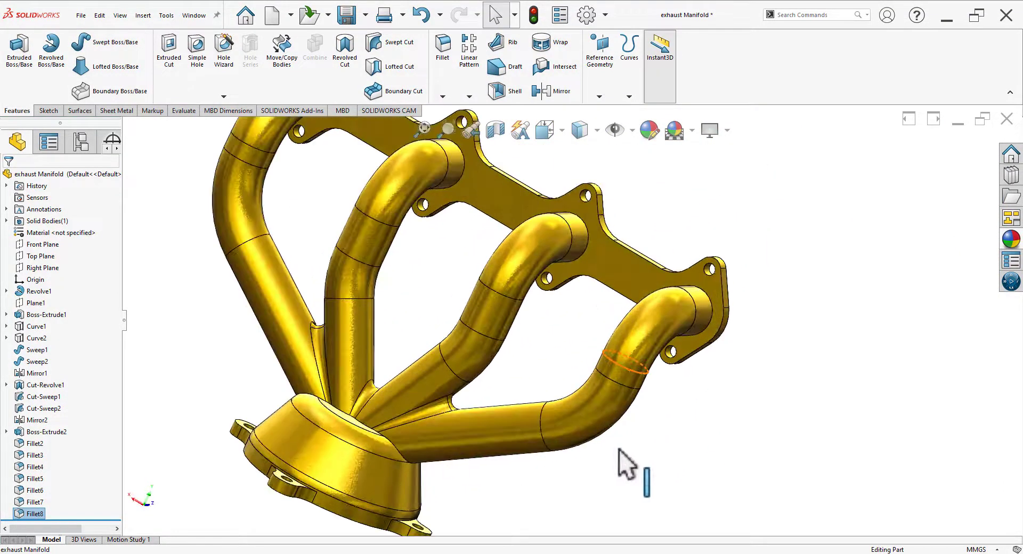
Fillet the outer edges where the pipes meet the top of the collector cone, using the R5 radius from the drawing's Section A-A
{"action": "mouse_move", "coordinate": [401, 374]}
{"action": "middle_mouse_down"}
{"action": "mouse_move", "coordinate": [364, 386]}
{"action": "mouse_move", "coordinate": [409, 395]}
{"action": "mouse_move", "coordinate": [385, 436]}
{"action": "middle_mouse_up"}
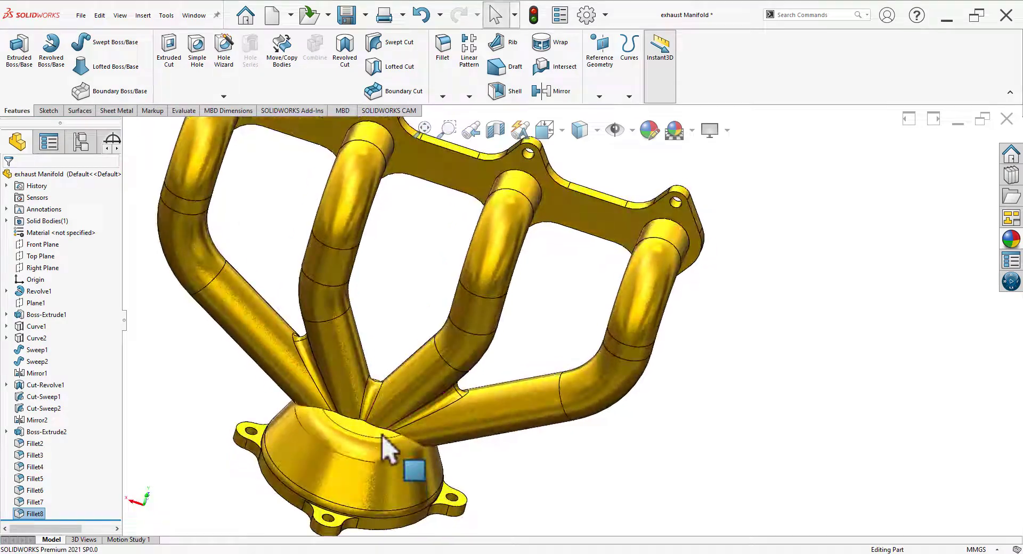
{"action": "scroll", "coordinate": [383, 437], "scroll_direction": "down", "scroll_amount": 3}
{"action": "key", "text": "alt+Tab"}
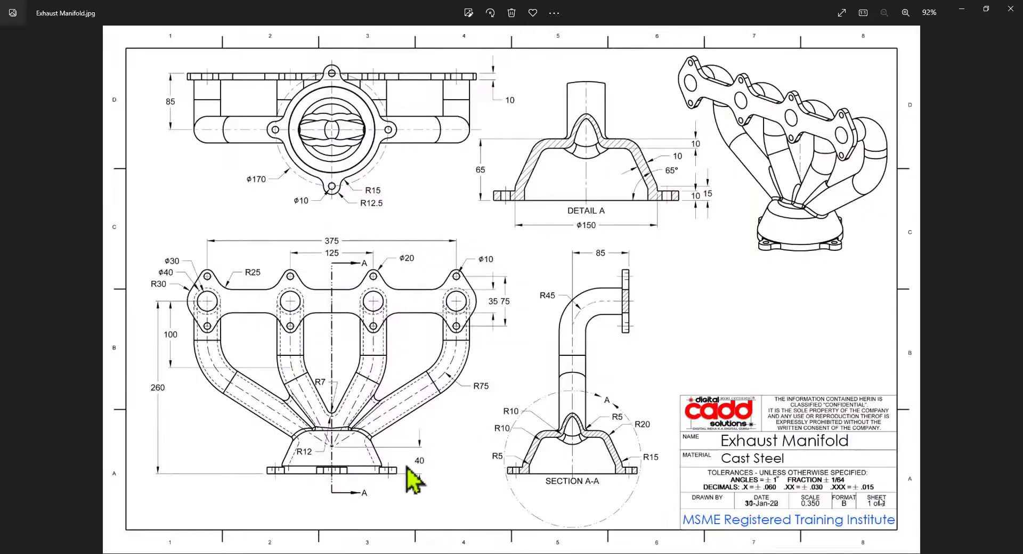
{"action": "scroll", "coordinate": [614, 415], "scroll_direction": "up", "scroll_amount": 5}
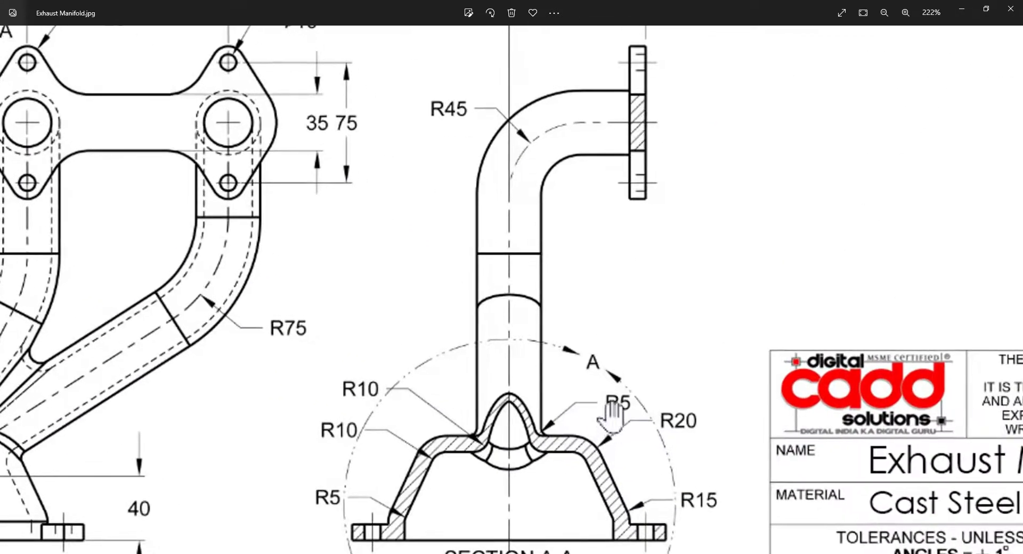
{"action": "key", "text": "alt+Tab"}
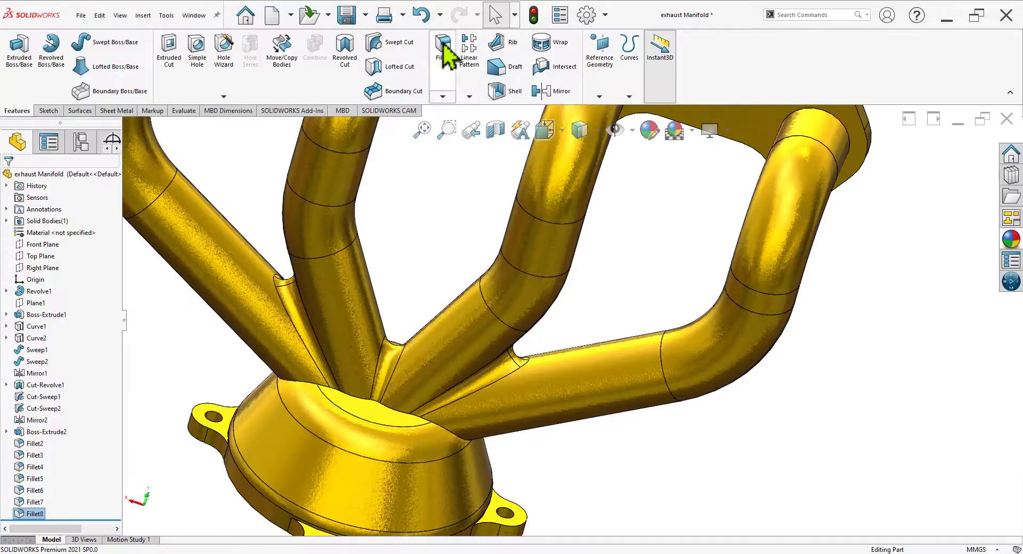
{"action": "left_click", "coordinate": [396, 415]}
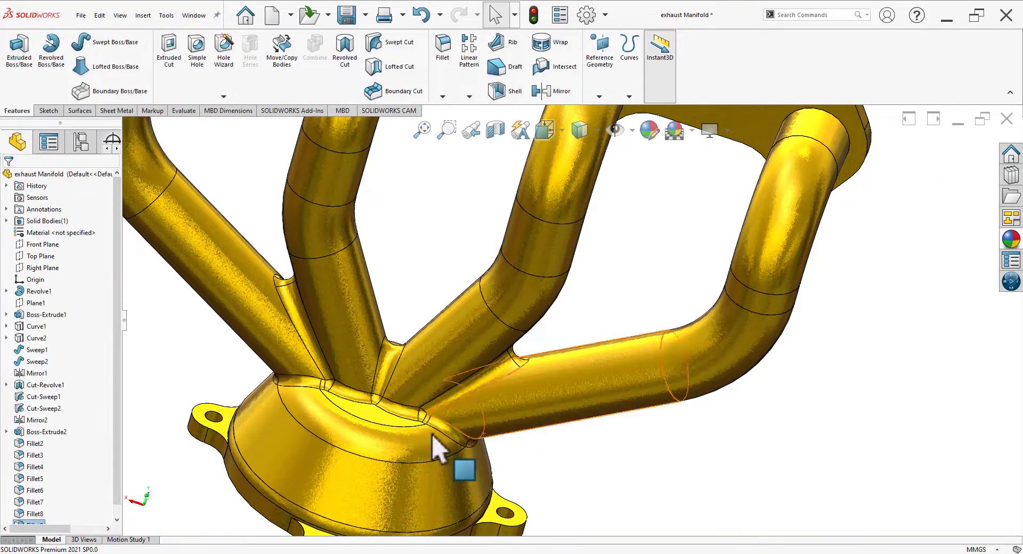
Start a symmetric 1 mm fillet on the bottom outer edge of the collector's mounting flange and lugs
{"action": "scroll", "coordinate": [432, 438], "scroll_direction": "up", "scroll_amount": 4}
{"action": "middle_click_drag", "start_coordinate": [613, 392], "coordinate": [557, 450]}
{"action": "scroll", "coordinate": [566, 388], "scroll_direction": "up", "scroll_amount": 3}
{"action": "scroll", "coordinate": [562, 397], "scroll_direction": "down", "scroll_amount": 6}
{"action": "left_click", "coordinate": [445, 53]}
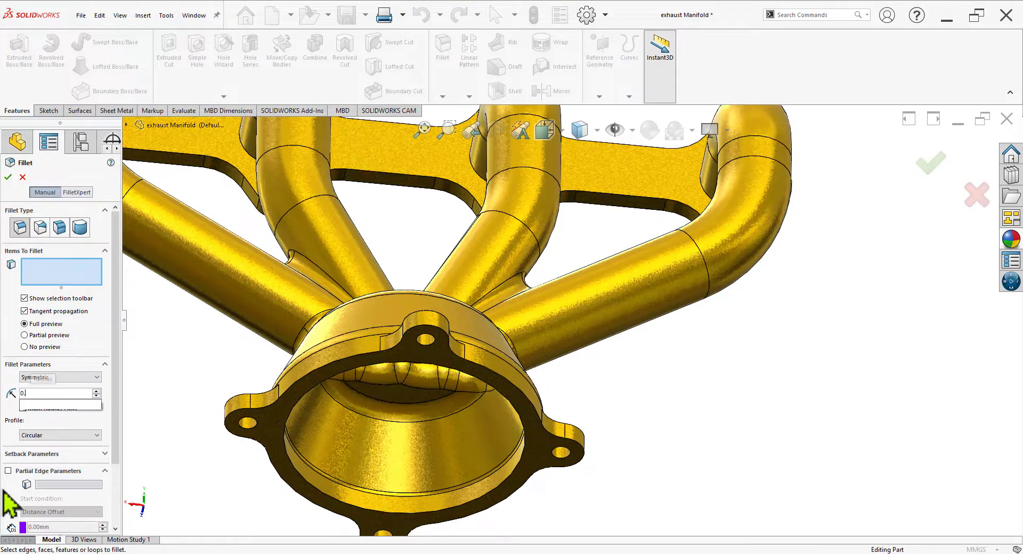
{"action": "left_click", "coordinate": [566, 469]}
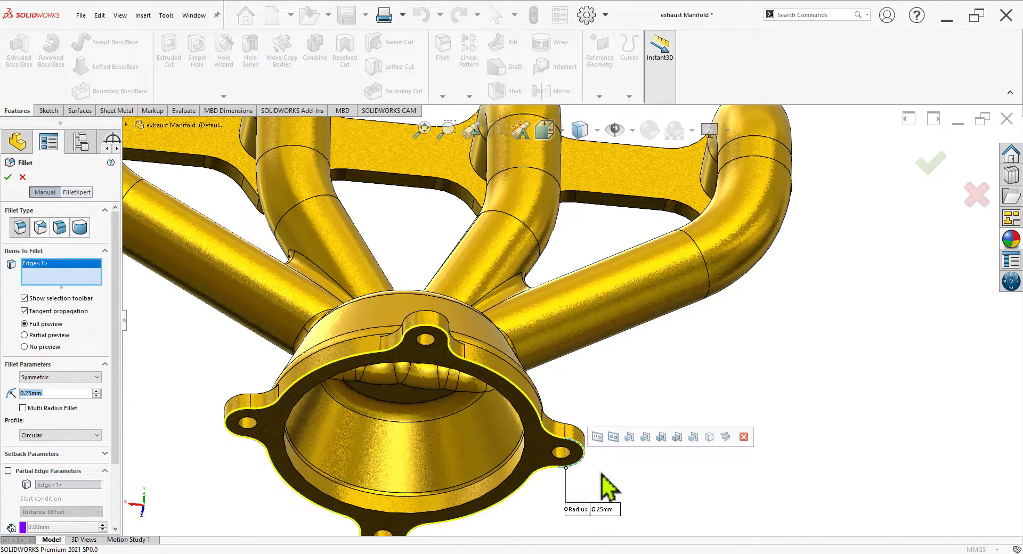
{"action": "type", "text": "1"}
{"action": "key", "text": "Return"}
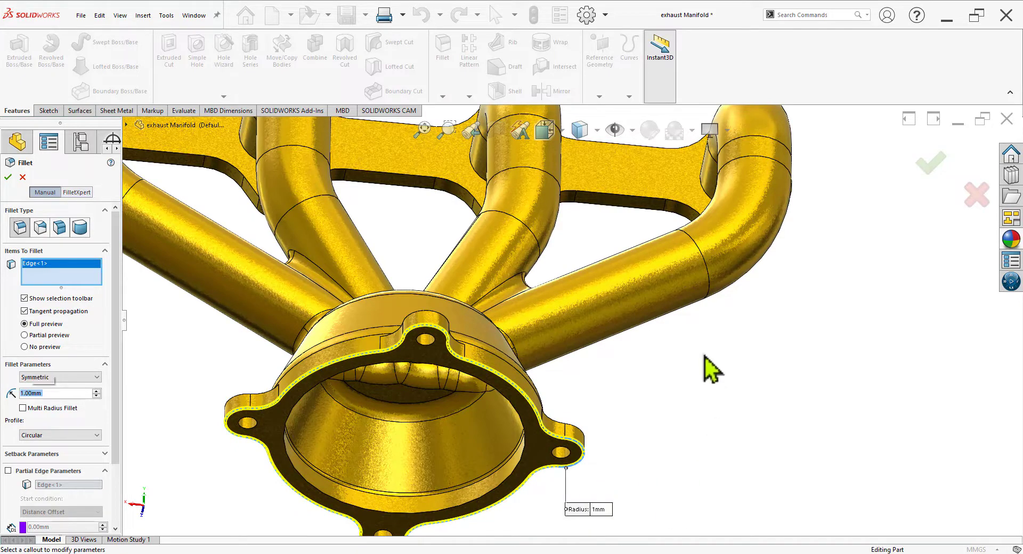
Add the upper outer edges of all four collector flange lugs to the 1 mm fillet
{"action": "middle_click_drag", "start_coordinate": [709, 367], "coordinate": [658, 475]}
{"action": "scroll", "coordinate": [573, 499], "scroll_direction": "down", "scroll_amount": 3}
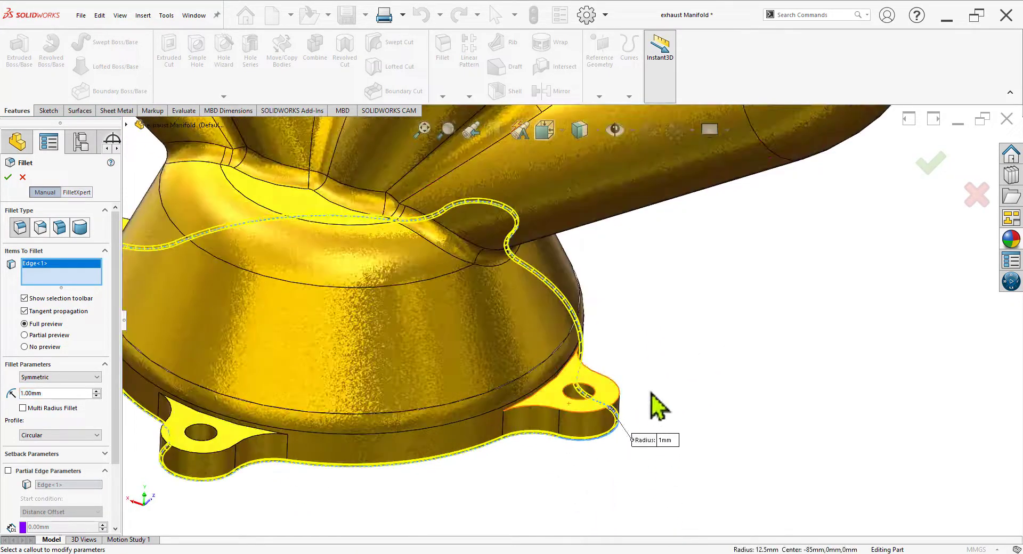
{"action": "scroll", "coordinate": [634, 389], "scroll_direction": "down", "scroll_amount": 2}
{"action": "left_click", "coordinate": [585, 405]}
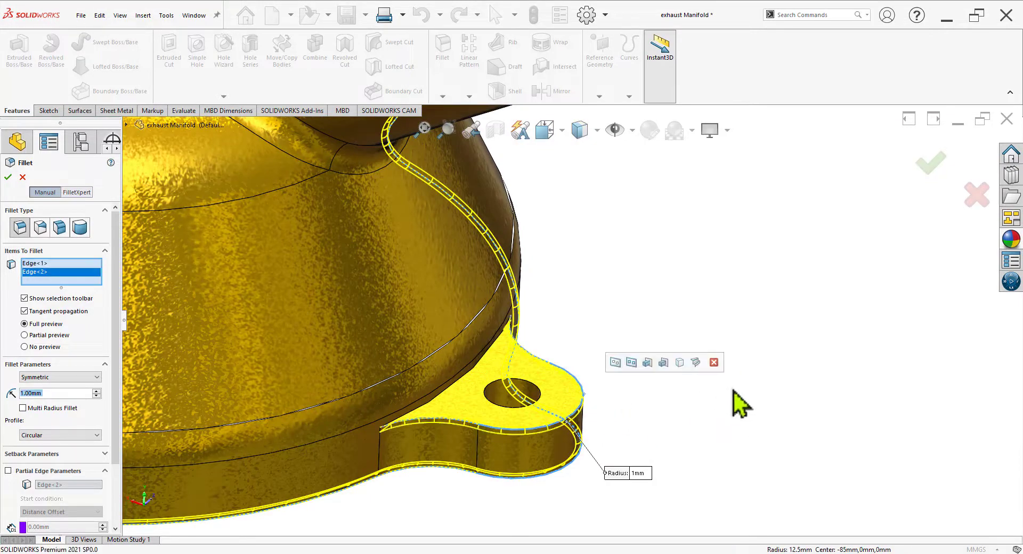
{"action": "scroll", "coordinate": [687, 423], "scroll_direction": "up", "scroll_amount": 5}
{"action": "scroll", "coordinate": [389, 393], "scroll_direction": "down", "scroll_amount": 5}
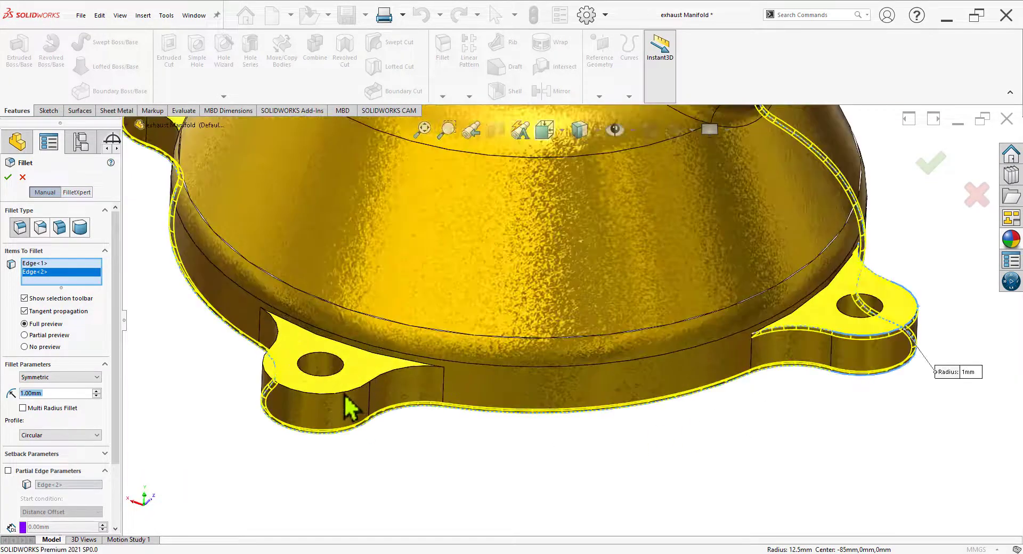
{"action": "left_click", "coordinate": [343, 394]}
{"action": "scroll", "coordinate": [359, 393], "scroll_direction": "up", "scroll_amount": 5}
{"action": "middle_click_drag", "start_coordinate": [359, 392], "coordinate": [438, 308]}
{"action": "scroll", "coordinate": [442, 317], "scroll_direction": "down", "scroll_amount": 5}
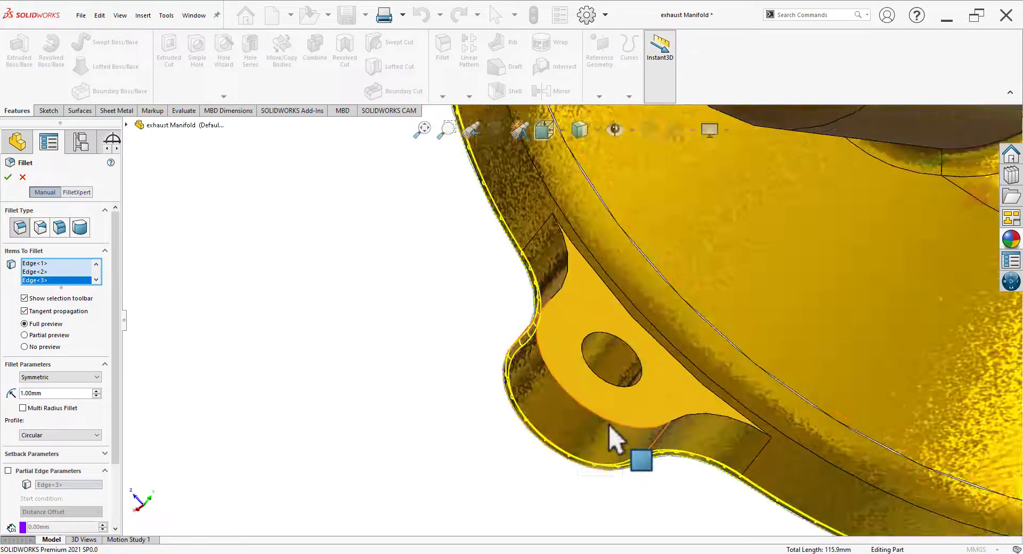
{"action": "left_click", "coordinate": [607, 421]}
{"action": "scroll", "coordinate": [498, 423], "scroll_direction": "up", "scroll_amount": 5}
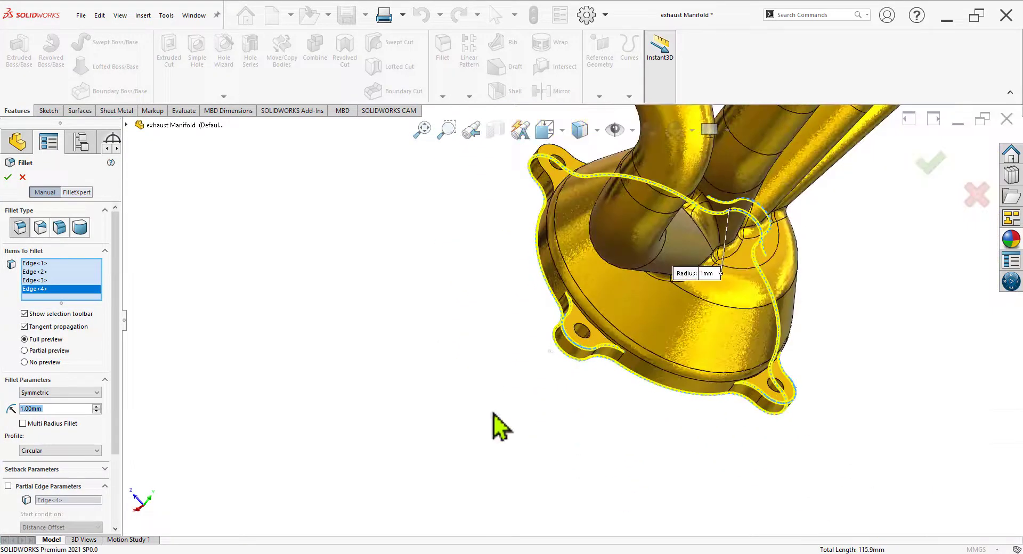
{"action": "middle_click_drag", "start_coordinate": [497, 422], "coordinate": [571, 530]}
{"action": "scroll", "coordinate": [354, 347], "scroll_direction": "down", "scroll_amount": 5}
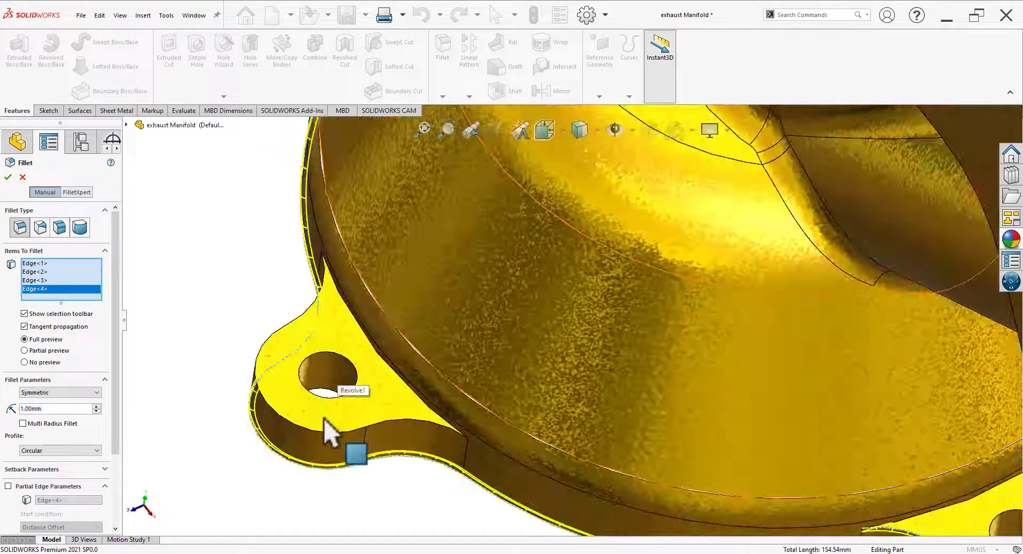
{"action": "left_click", "coordinate": [325, 448]}
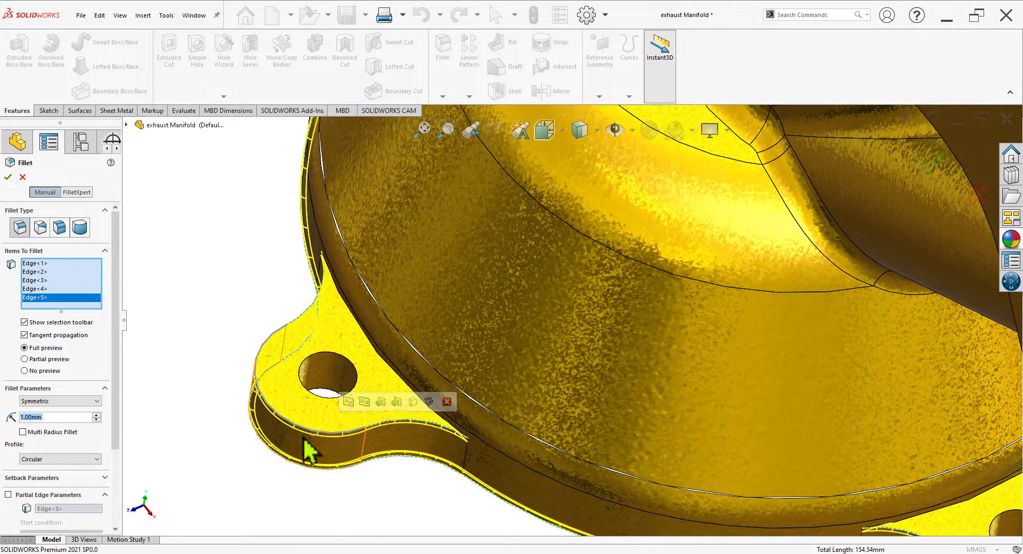
Add the front and back outer edges of the four-port flange to the selection and apply the 1 mm fillet
{"action": "scroll", "coordinate": [311, 447], "scroll_direction": "up", "scroll_amount": 5}
{"action": "scroll", "coordinate": [294, 424], "scroll_direction": "up", "scroll_amount": 5}
{"action": "scroll", "coordinate": [592, 191], "scroll_direction": "down", "scroll_amount": 5}
{"action": "middle_click_drag", "start_coordinate": [592, 197], "coordinate": [605, 286]}
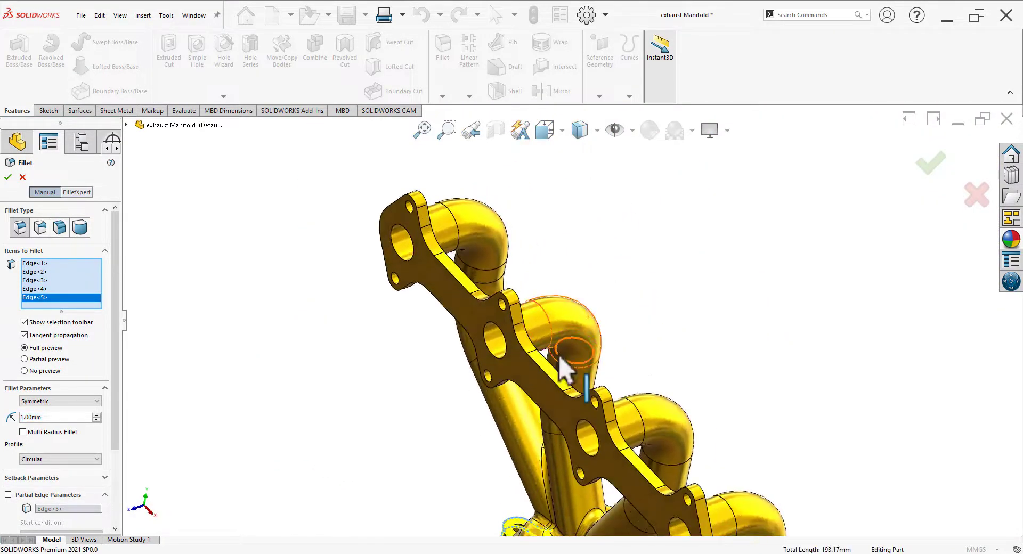
{"action": "scroll", "coordinate": [559, 354], "scroll_direction": "down", "scroll_amount": 5}
{"action": "left_click", "coordinate": [534, 355]}
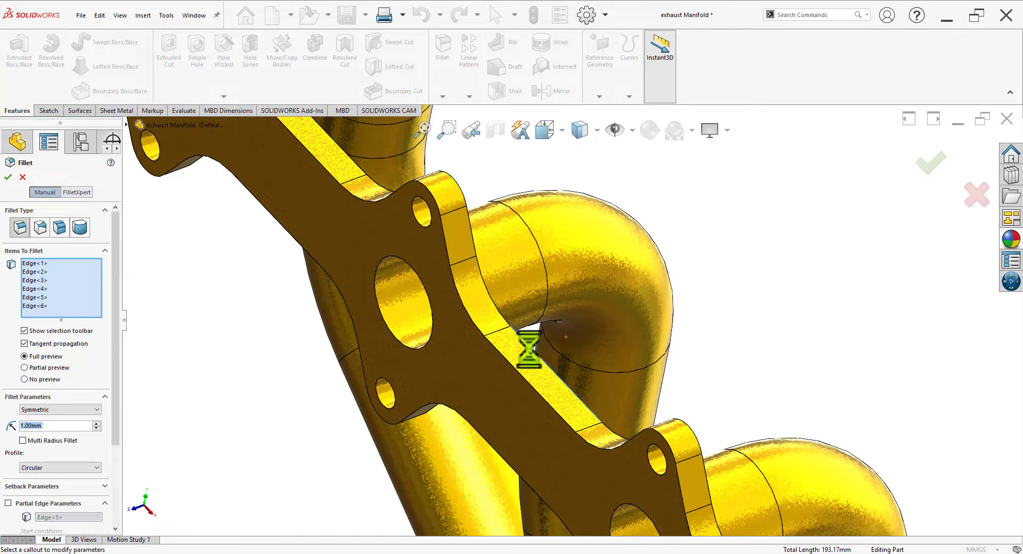
{"action": "left_click", "coordinate": [513, 367]}
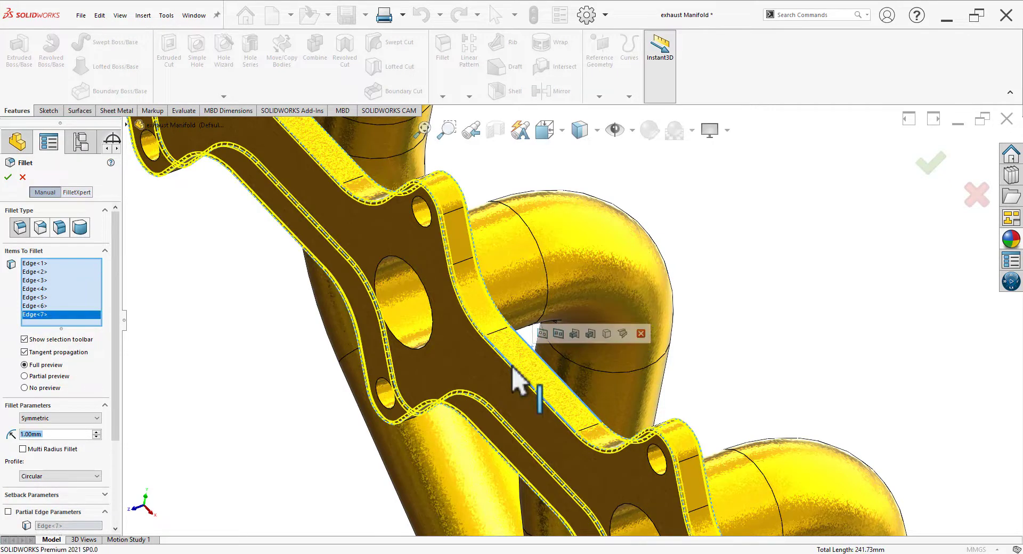
{"action": "scroll", "coordinate": [312, 303], "scroll_direction": "up", "scroll_amount": 5}
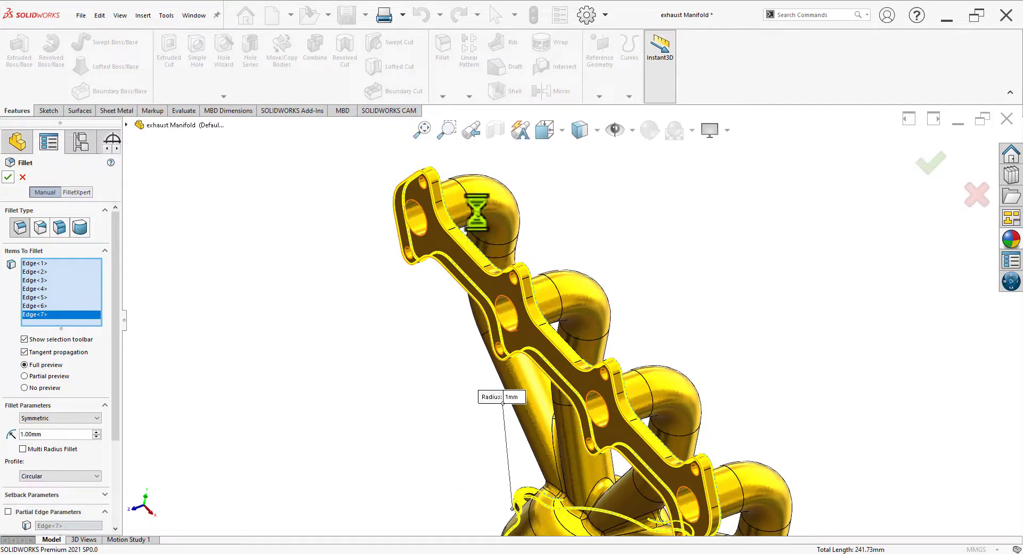
{"action": "scroll", "coordinate": [479, 219], "scroll_direction": "up", "scroll_amount": 5}
{"action": "scroll", "coordinate": [577, 386], "scroll_direction": "up", "scroll_amount": 3}
{"action": "scroll", "coordinate": [638, 458], "scroll_direction": "up", "scroll_amount": 2}
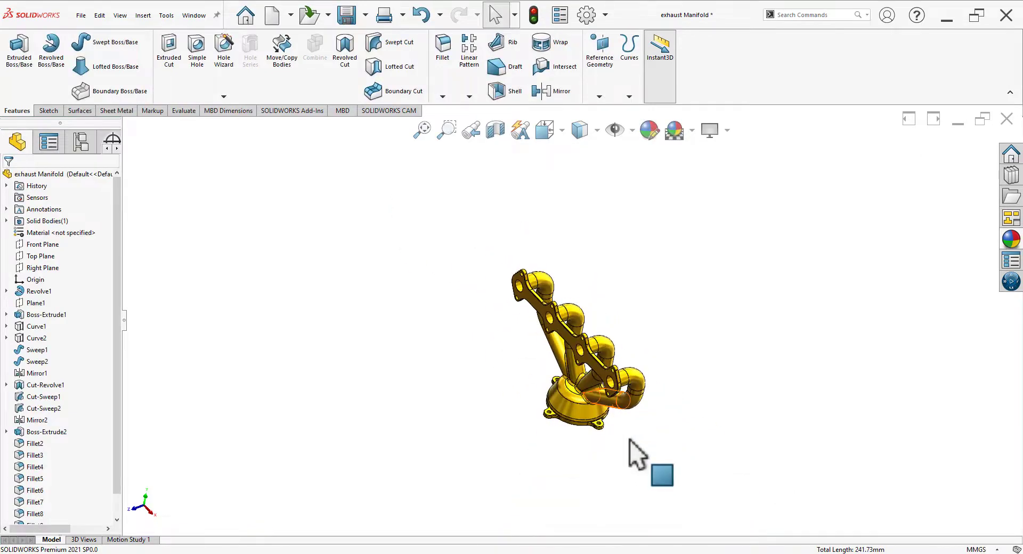
Examine the rounded flanges, pipes and collector from the front, back and sides of the manifold
{"action": "middle_click_drag", "start_coordinate": [631, 441], "coordinate": [642, 335]}
{"action": "scroll", "coordinate": [628, 324], "scroll_direction": "down", "scroll_amount": 4}
{"action": "middle_click_drag", "start_coordinate": [500, 379], "coordinate": [571, 459]}
{"action": "scroll", "coordinate": [560, 341], "scroll_direction": "up", "scroll_amount": 3}
{"action": "middle_click_drag", "start_coordinate": [560, 341], "coordinate": [484, 366]}
{"action": "scroll", "coordinate": [495, 418], "scroll_direction": "down", "scroll_amount": 2}
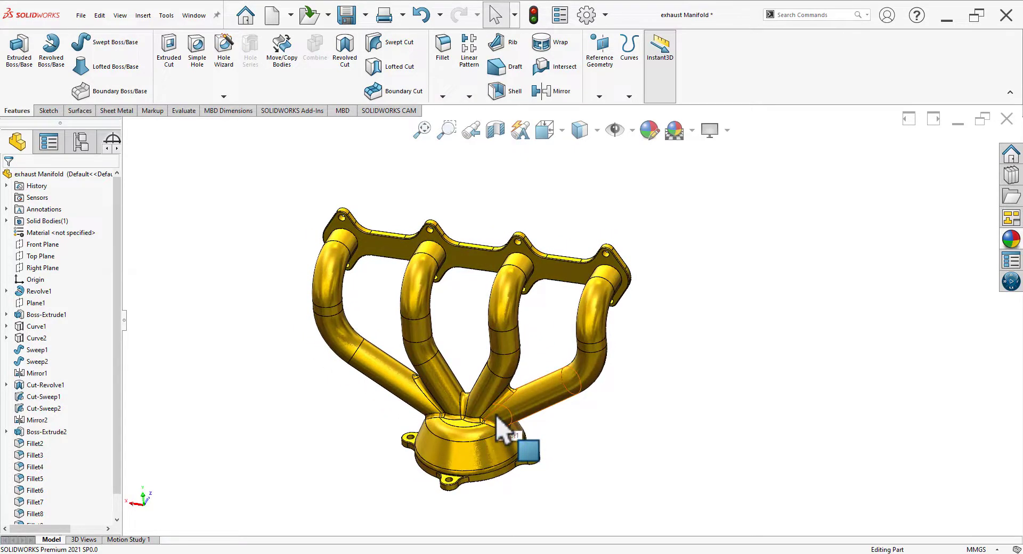
{"action": "scroll", "coordinate": [527, 397], "scroll_direction": "down", "scroll_amount": 1}
{"action": "middle_click_drag", "start_coordinate": [560, 297], "coordinate": [506, 267]}
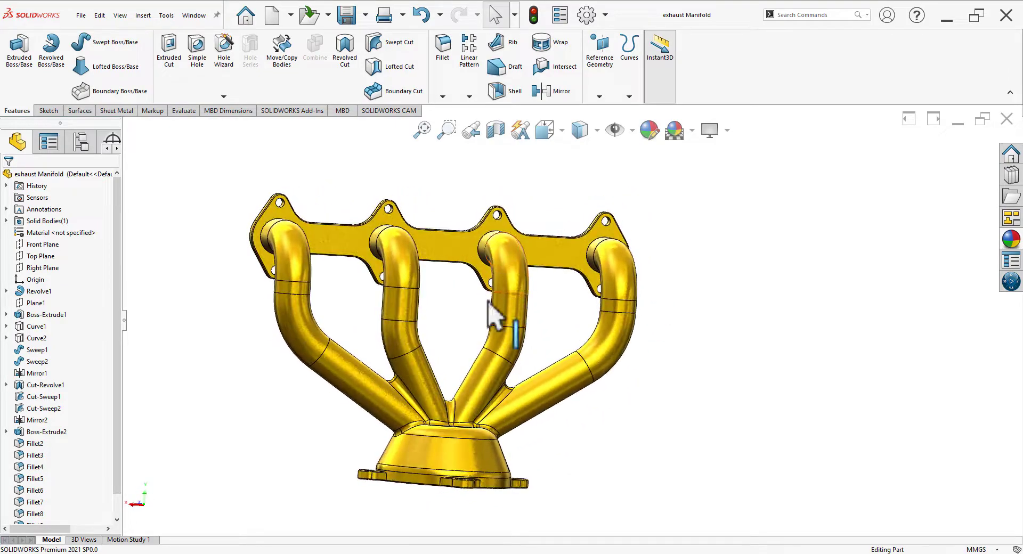
{"action": "middle_click_drag", "start_coordinate": [460, 434], "coordinate": [533, 346]}
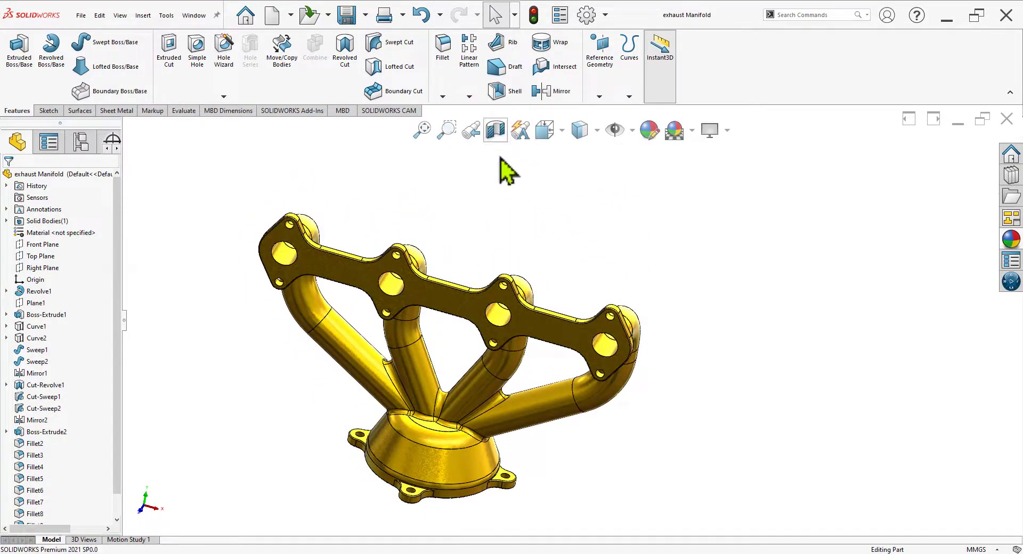
Cut a section view along the Front Plane at 0 mm offset and view the collector interior from the front
{"action": "left_click", "coordinate": [495, 129]}
{"action": "middle_click_drag", "start_coordinate": [546, 411], "coordinate": [275, 432]}
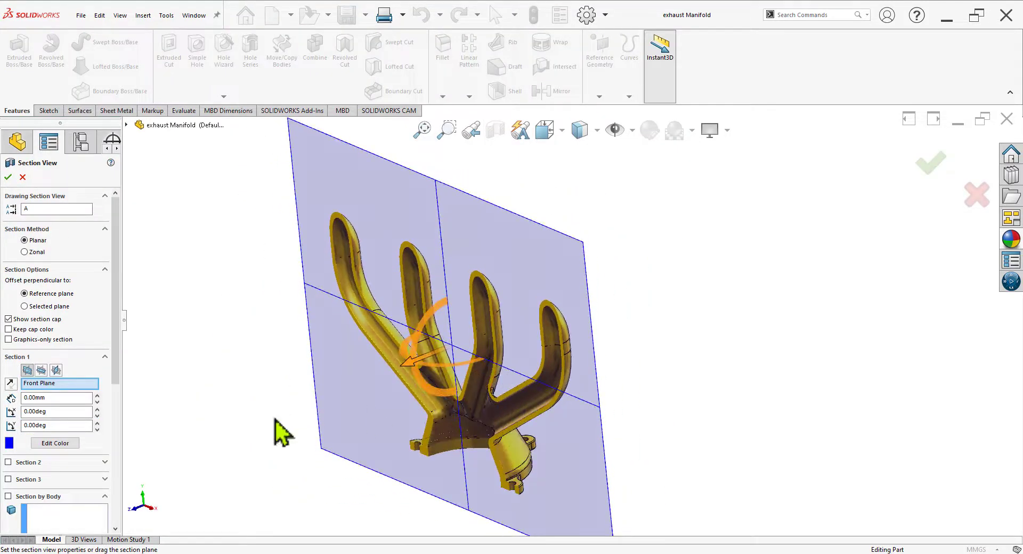
{"action": "mouse_move", "coordinate": [406, 366]}
{"action": "left_mouse_down"}
{"action": "mouse_move", "coordinate": [374, 377]}
{"action": "mouse_move", "coordinate": [405, 378]}
{"action": "left_mouse_up"}
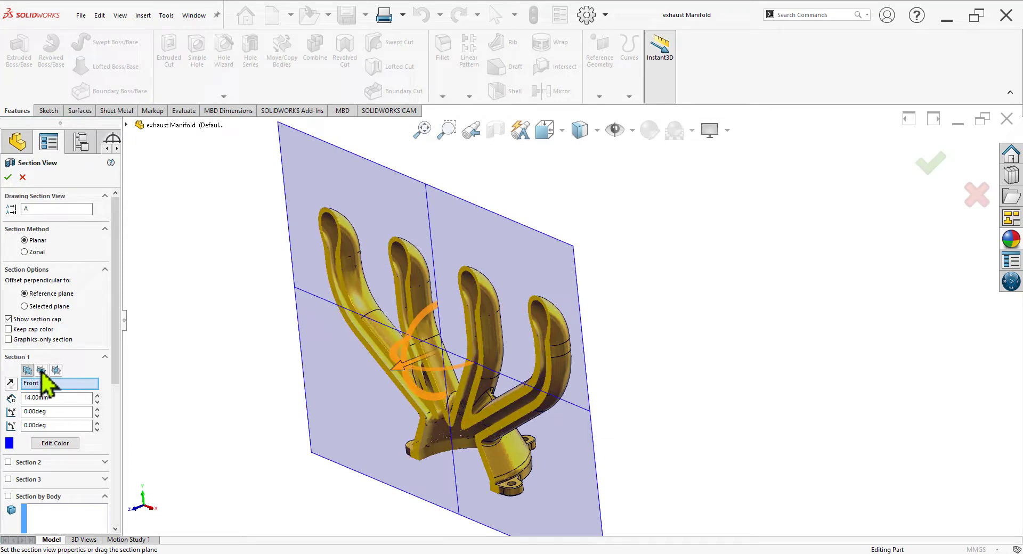
{"action": "left_click", "coordinate": [28, 371]}
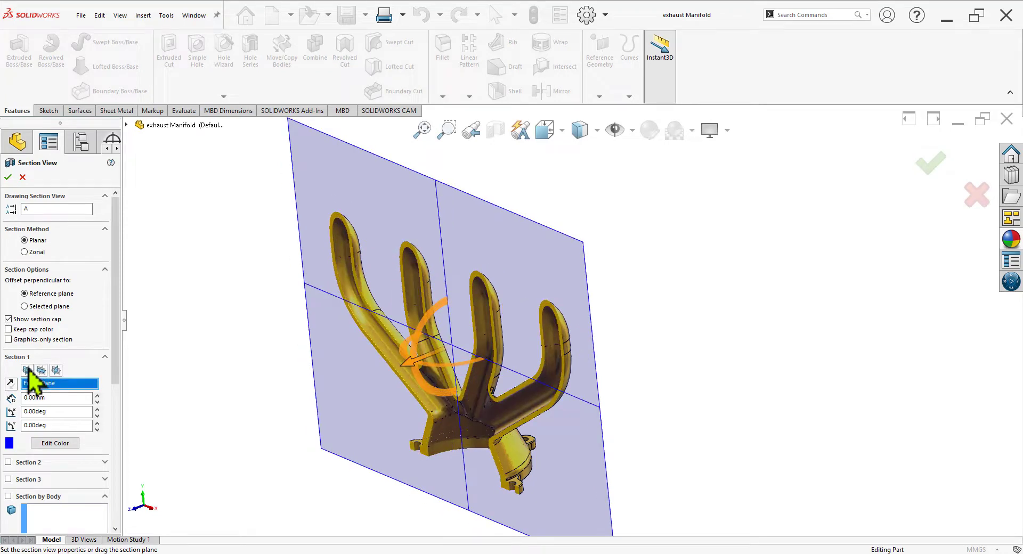
{"action": "left_click", "coordinate": [8, 178]}
{"action": "key", "text": "space"}
{"action": "left_click", "coordinate": [724, 390]}
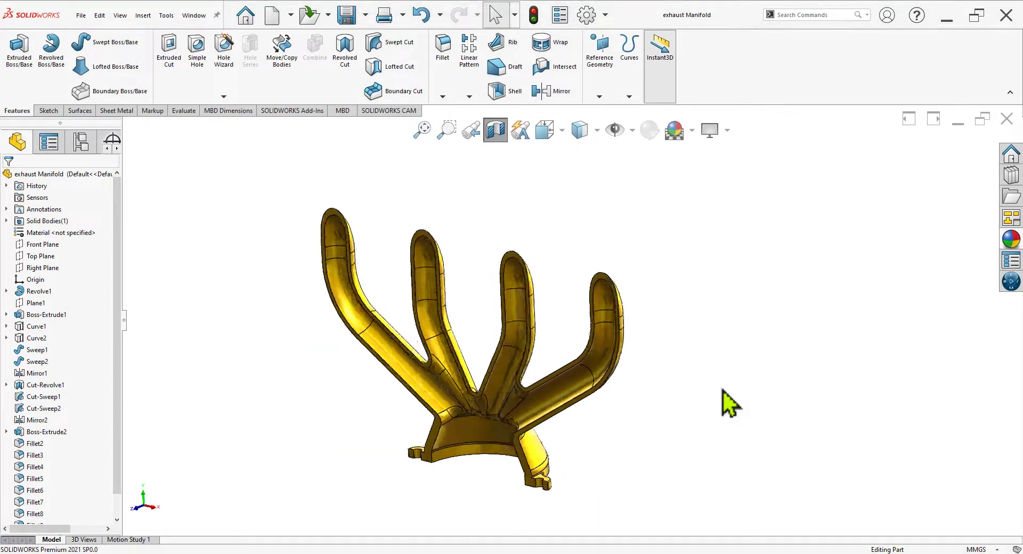
{"action": "scroll", "coordinate": [608, 460], "scroll_direction": "down", "scroll_amount": 5}
{"action": "scroll", "coordinate": [433, 462], "scroll_direction": "down", "scroll_amount": 2}
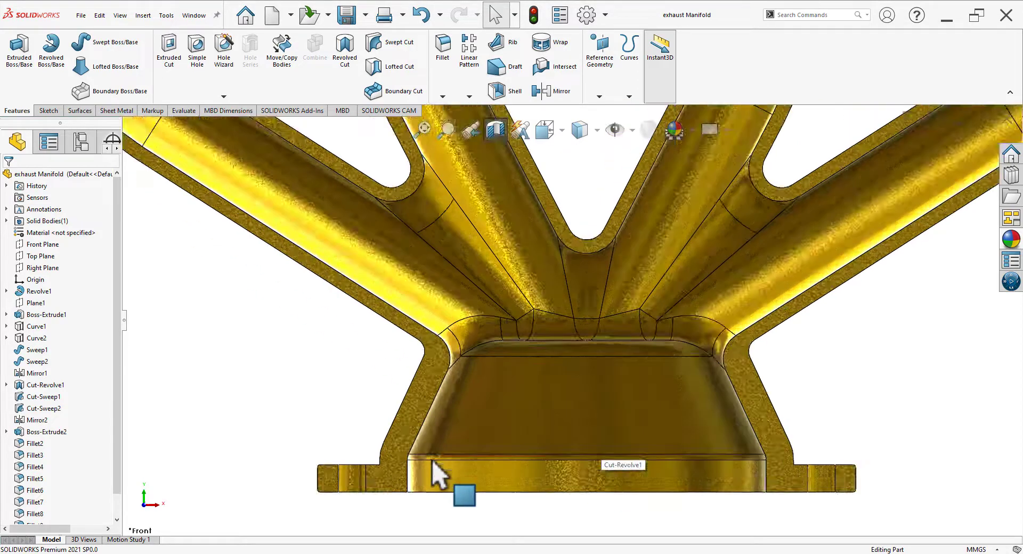
Compare the sectioned collector and its inner fillets with Section A-A in the Exhaust Manifold drawing
{"action": "key", "text": "alt+Tab"}
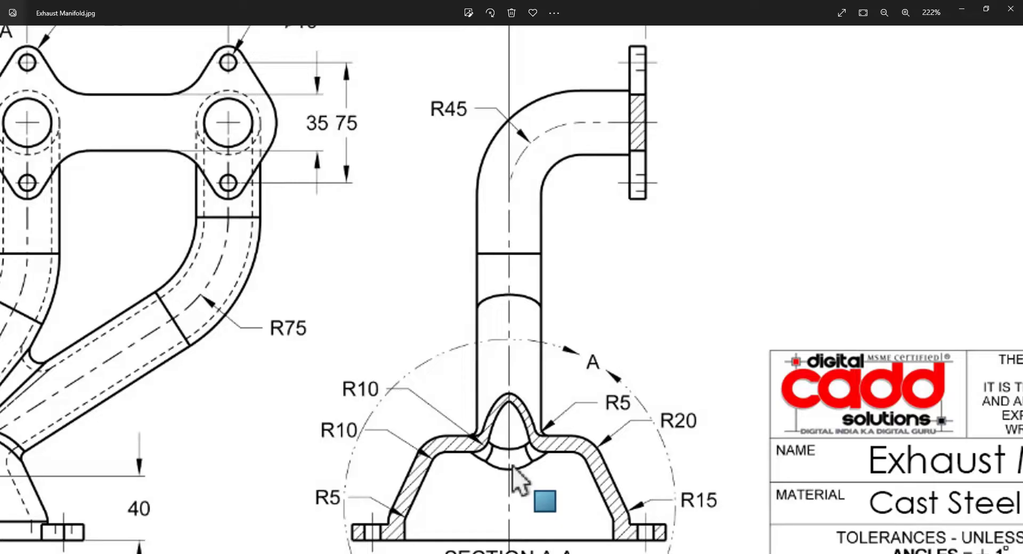
{"action": "left_click_drag", "start_coordinate": [562, 434], "coordinate": [609, 351]}
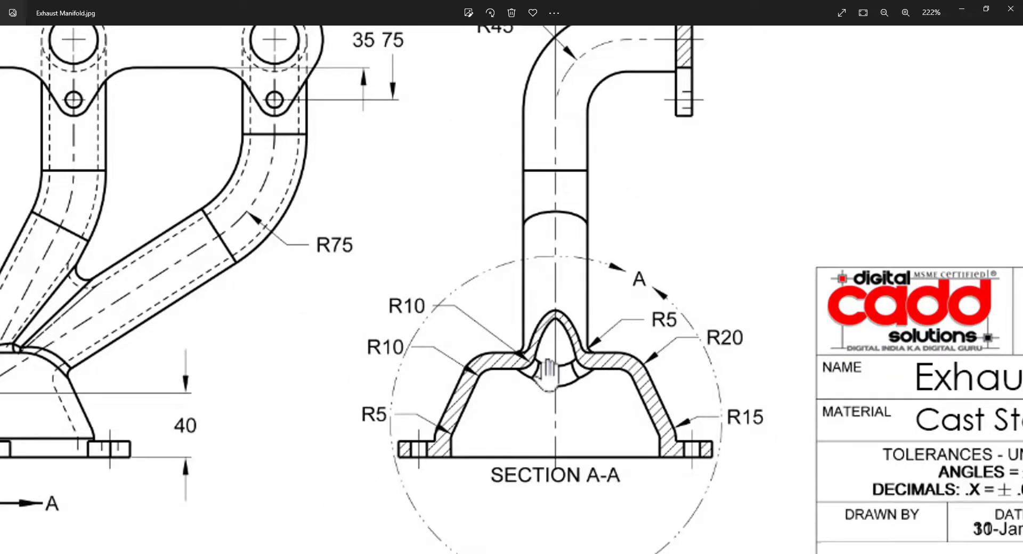
{"action": "key", "text": "alt+Tab"}
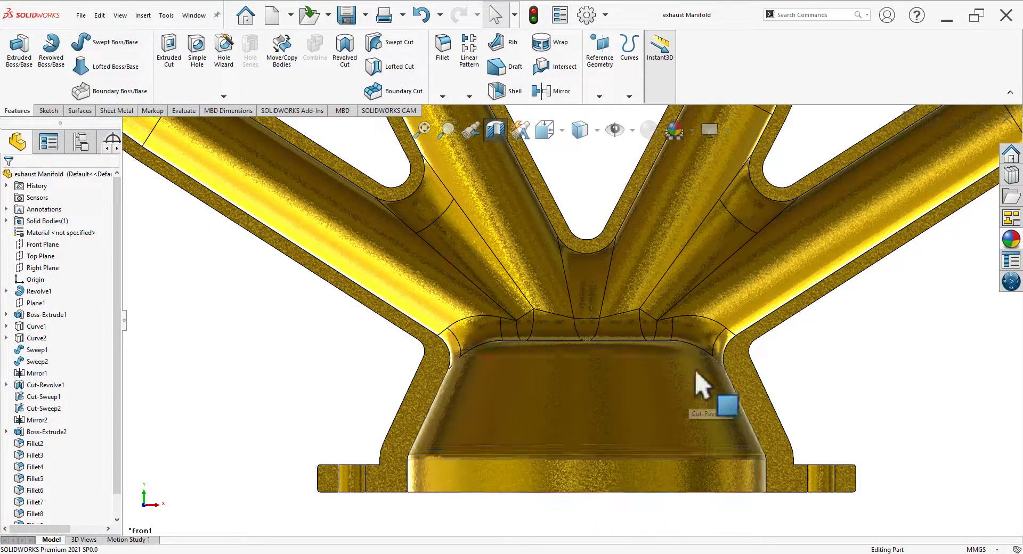
{"action": "scroll", "coordinate": [695, 372], "scroll_direction": "down", "scroll_amount": 5}
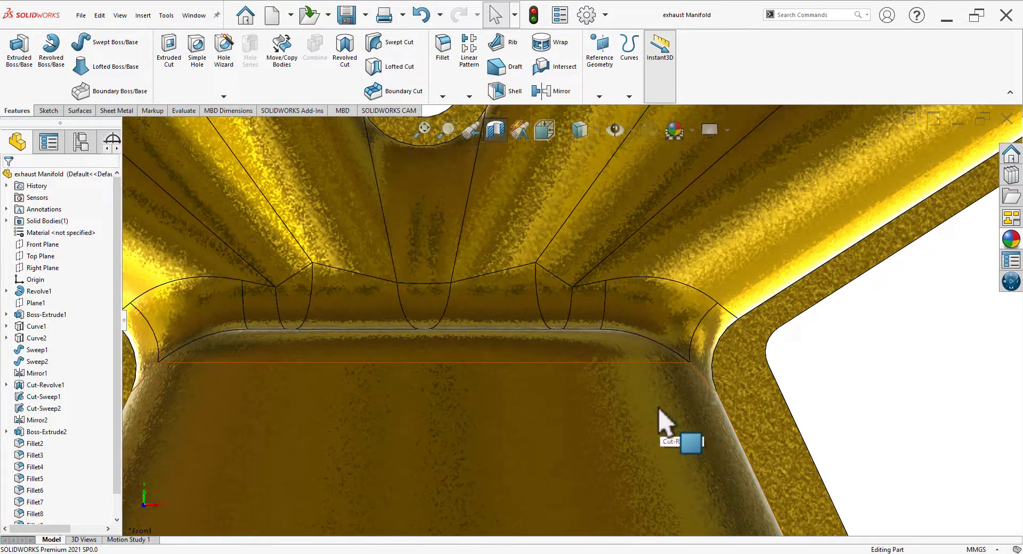
{"action": "key", "text": "f"}
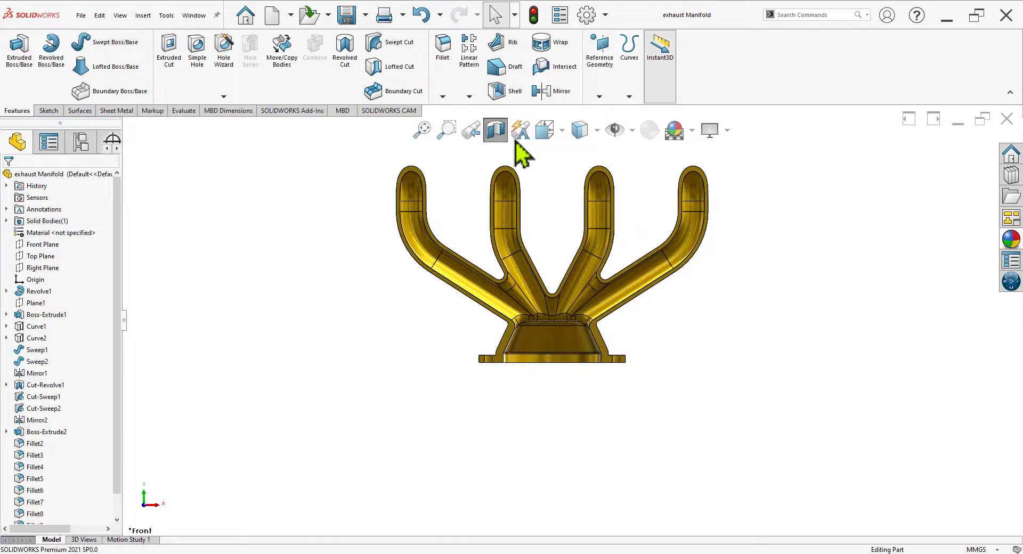
Turn off the section view and examine the whole manifold, including the collector's underside and interior
{"action": "left_click", "coordinate": [499, 133]}
{"action": "middle_click_drag", "start_coordinate": [566, 263], "coordinate": [864, 327]}
{"action": "scroll", "coordinate": [568, 325], "scroll_direction": "up", "scroll_amount": 2}
{"action": "middle_click_drag", "start_coordinate": [447, 482], "coordinate": [544, 299]}
{"action": "scroll", "coordinate": [521, 376], "scroll_direction": "down", "scroll_amount": 5}
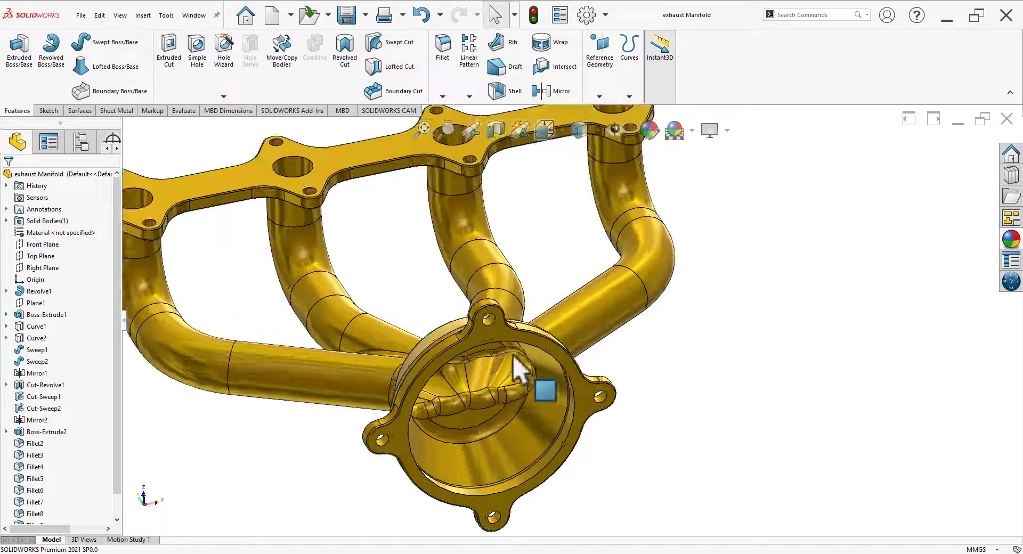
{"action": "scroll", "coordinate": [491, 422], "scroll_direction": "up", "scroll_amount": 7}
{"action": "middle_click_drag", "start_coordinate": [515, 352], "coordinate": [634, 307]}
{"action": "middle_click_drag", "start_coordinate": [605, 402], "coordinate": [536, 321]}
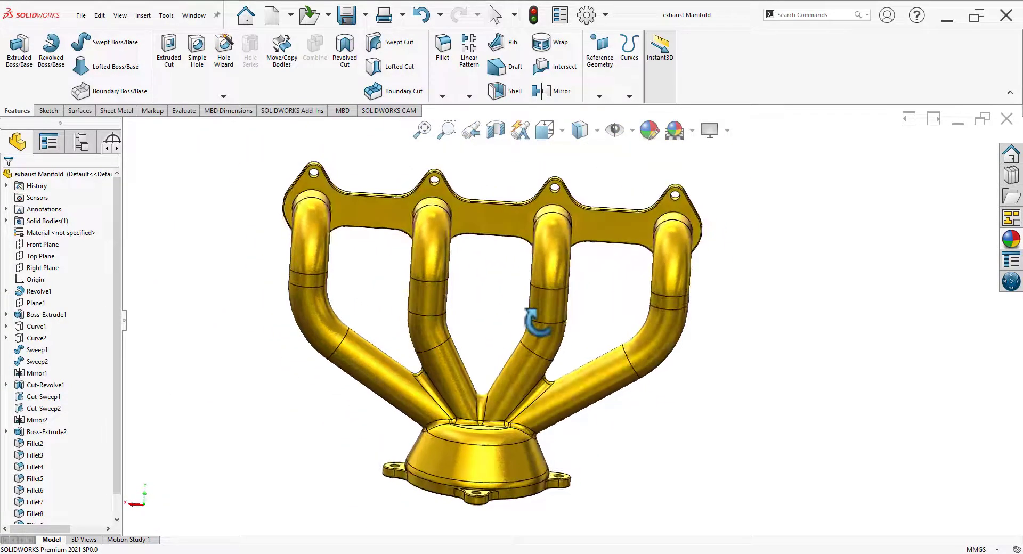
{"action": "middle_click_drag", "start_coordinate": [501, 427], "coordinate": [872, 361]}
{"action": "middle_click_drag", "start_coordinate": [468, 418], "coordinate": [525, 392]}
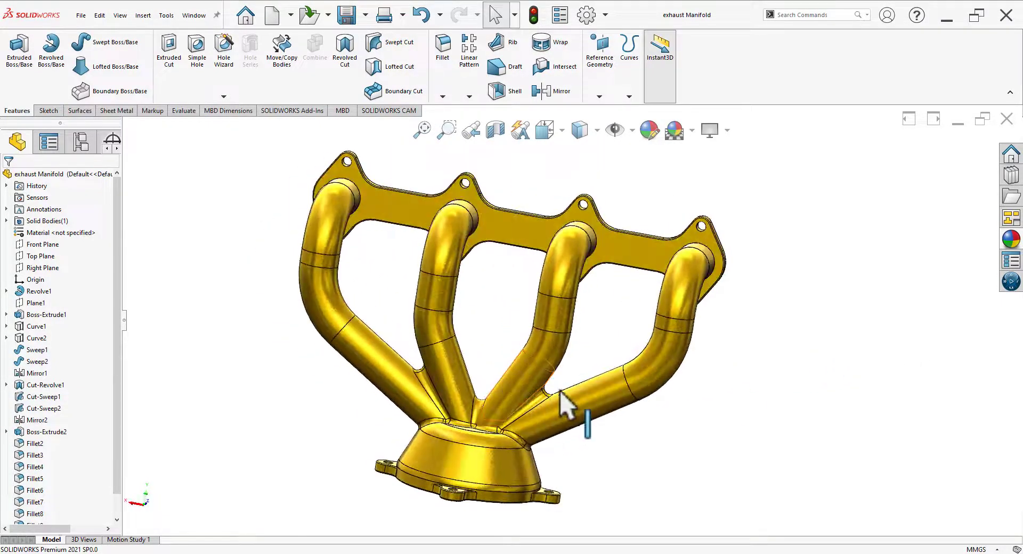
Start a symmetric 3 mm fillet on two neighbouring edges where the end pipe and the one beside it meet the port flange
{"action": "scroll", "coordinate": [565, 394], "scroll_direction": "down", "scroll_amount": 3}
{"action": "scroll", "coordinate": [591, 343], "scroll_direction": "up", "scroll_amount": 3}
{"action": "scroll", "coordinate": [644, 234], "scroll_direction": "down", "scroll_amount": 3}
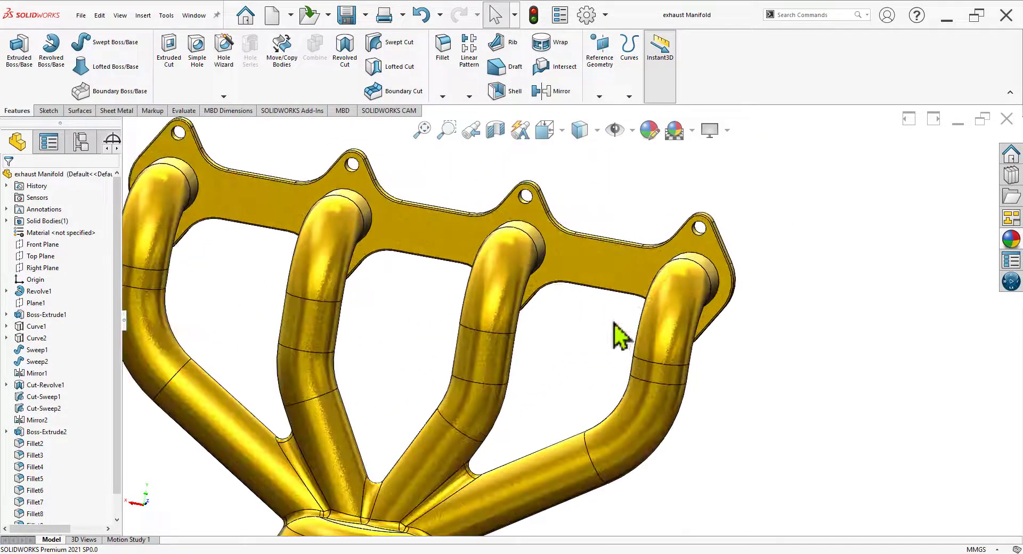
{"action": "middle_click_drag", "start_coordinate": [612, 323], "coordinate": [575, 355]}
{"action": "scroll", "coordinate": [645, 335], "scroll_direction": "up", "scroll_amount": 2}
{"action": "scroll", "coordinate": [534, 194], "scroll_direction": "down", "scroll_amount": 3}
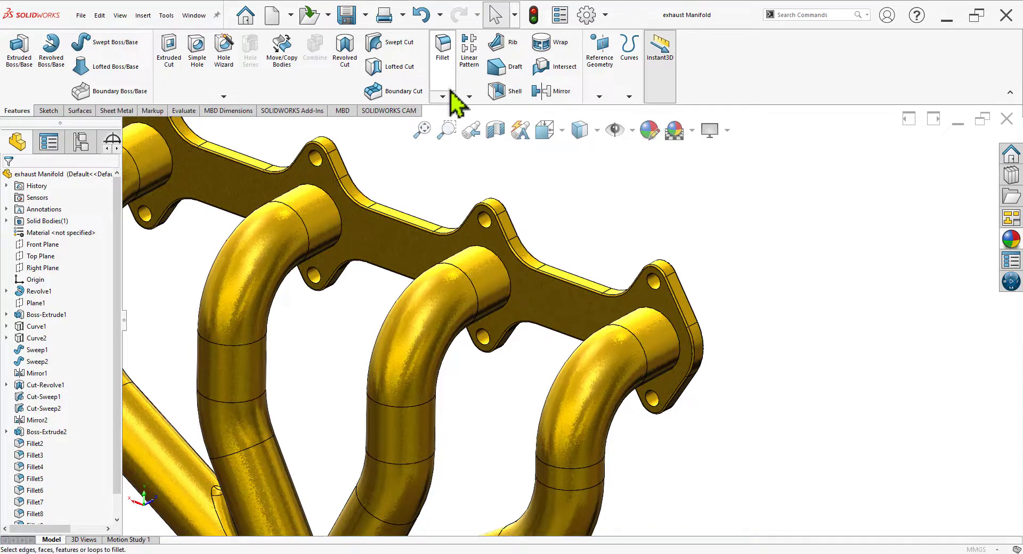
{"action": "type", "text": "3.00mm"}
{"action": "scroll", "coordinate": [510, 296], "scroll_direction": "down", "scroll_amount": 2}
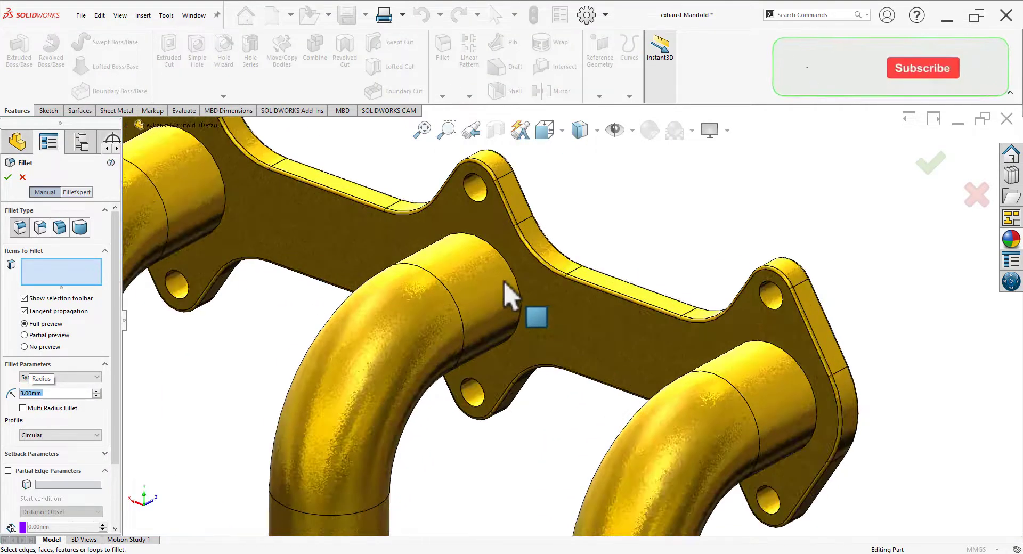
{"action": "left_click", "coordinate": [515, 278]}
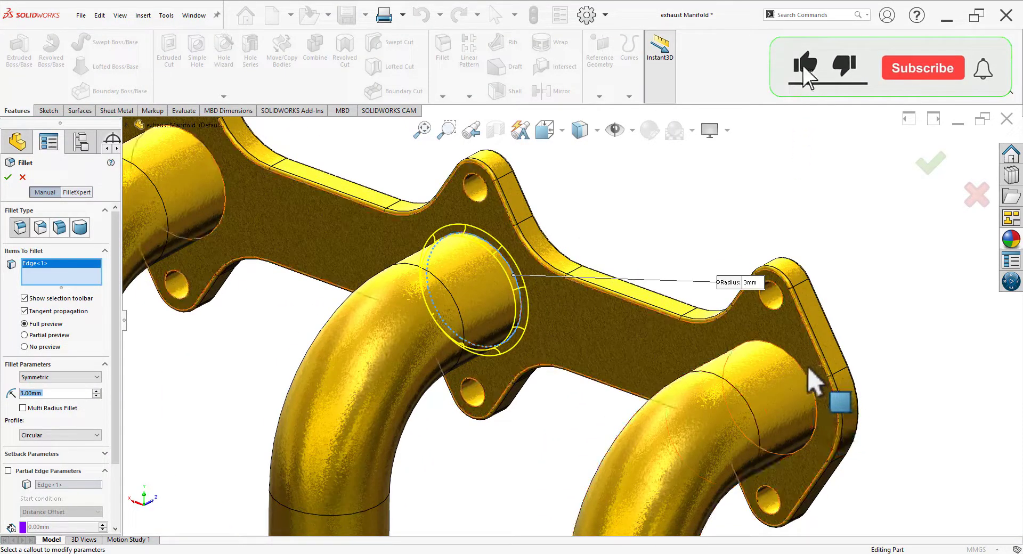
{"action": "left_click", "coordinate": [811, 388]}
Add the other two pipe-to-flange edges and apply the fillet with a 5 mm radius
{"action": "scroll", "coordinate": [544, 229], "scroll_direction": "up", "scroll_amount": 3}
{"action": "scroll", "coordinate": [393, 286], "scroll_direction": "down", "scroll_amount": 4}
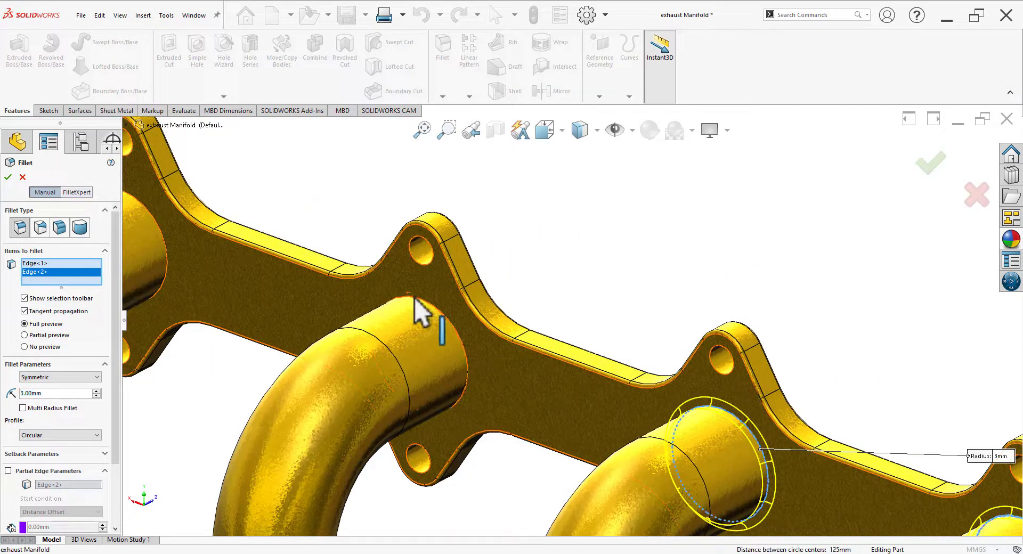
{"action": "scroll", "coordinate": [574, 235], "scroll_direction": "up", "scroll_amount": 5}
{"action": "scroll", "coordinate": [443, 300], "scroll_direction": "down", "scroll_amount": 4}
{"action": "left_click", "coordinate": [433, 295]}
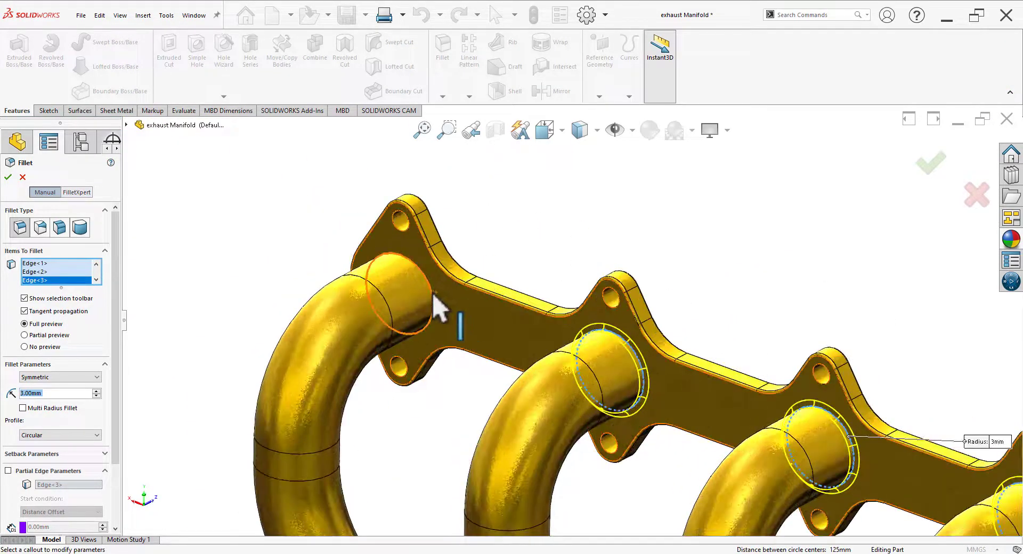
{"action": "left_click", "coordinate": [433, 296]}
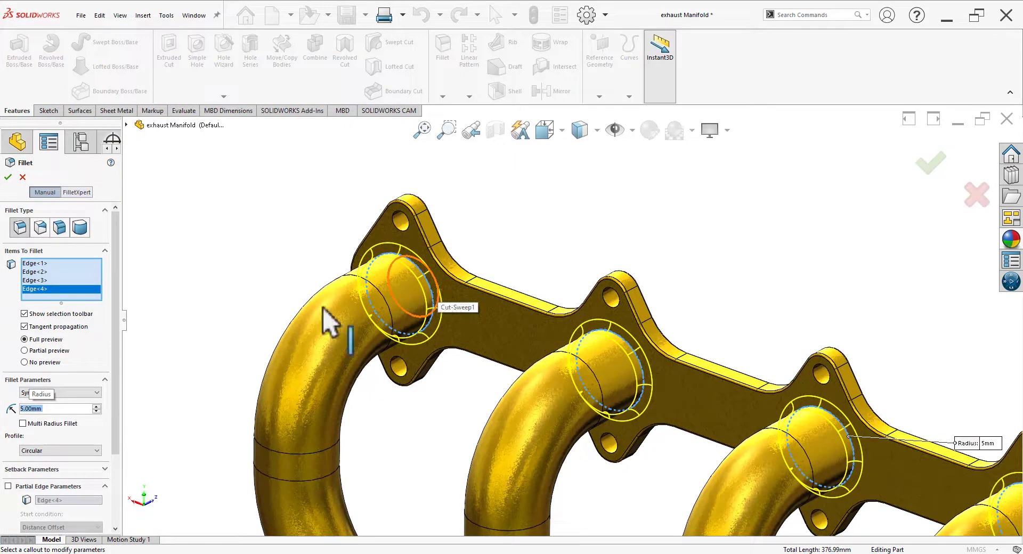
{"action": "key", "text": "Return"}
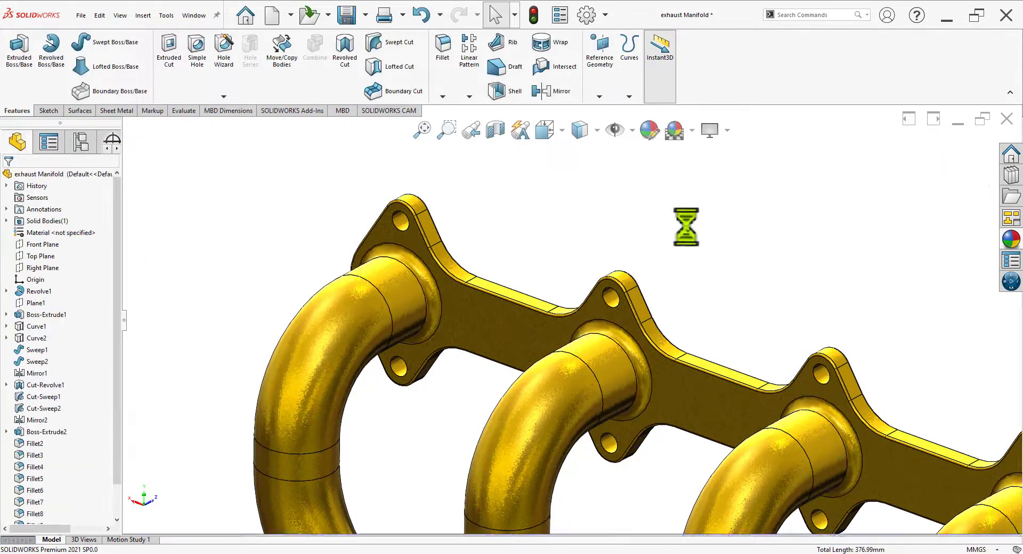
Examine the finished manifold from several angles, including the new fillets where the pipes meet the port flange
{"action": "scroll", "coordinate": [530, 244], "scroll_direction": "up", "scroll_amount": 5}
{"action": "scroll", "coordinate": [640, 514], "scroll_direction": "up", "scroll_amount": 2}
{"action": "scroll", "coordinate": [650, 512], "scroll_direction": "down", "scroll_amount": 3}
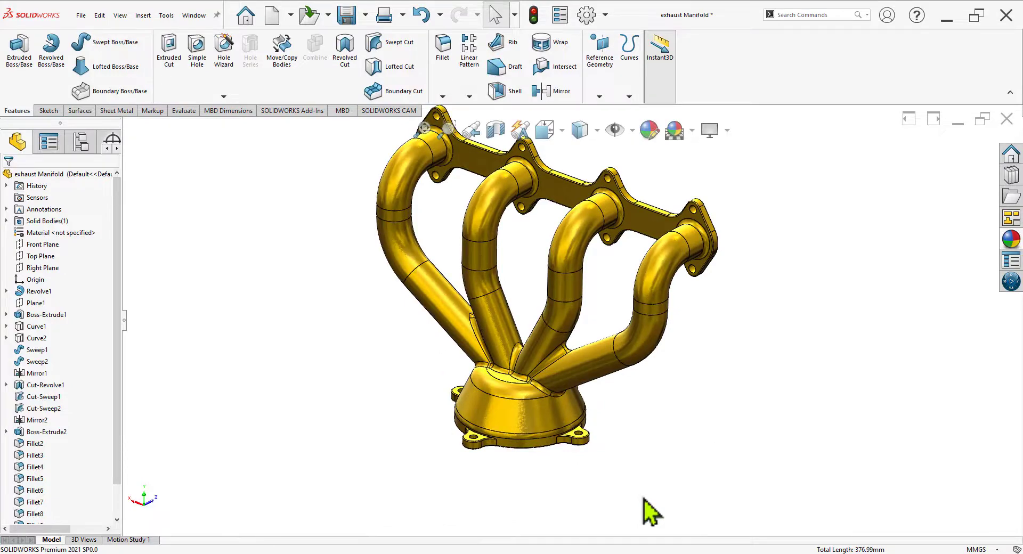
{"action": "middle_click_drag", "start_coordinate": [543, 326], "coordinate": [480, 417]}
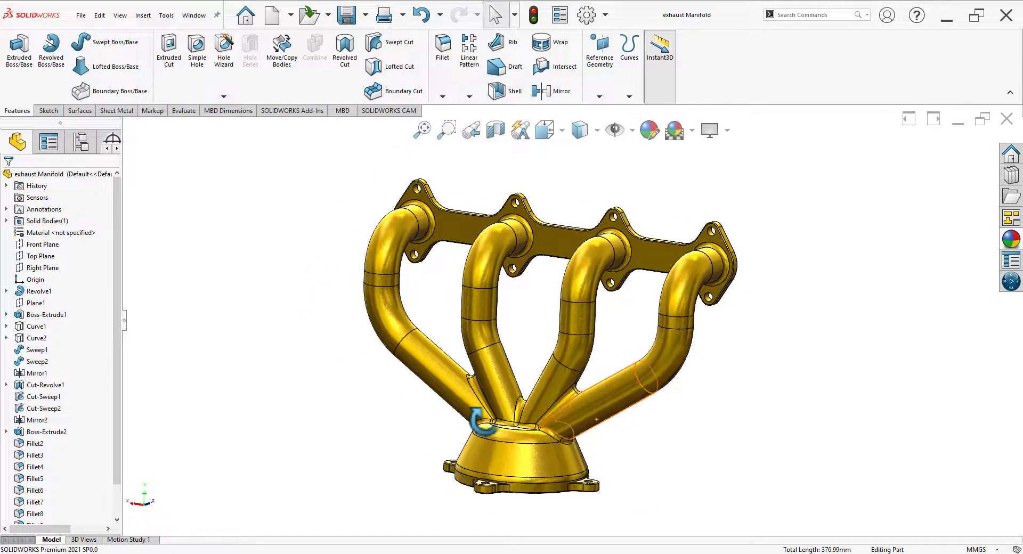
{"action": "scroll", "coordinate": [590, 395], "scroll_direction": "up", "scroll_amount": 2}
{"action": "scroll", "coordinate": [538, 453], "scroll_direction": "down", "scroll_amount": 4}
{"action": "middle_click_drag", "start_coordinate": [536, 443], "coordinate": [400, 479]}
{"action": "scroll", "coordinate": [647, 329], "scroll_direction": "up", "scroll_amount": 3}
{"action": "scroll", "coordinate": [647, 330], "scroll_direction": "down", "scroll_amount": 3}
{"action": "middle_click_drag", "start_coordinate": [647, 329], "coordinate": [584, 445]}
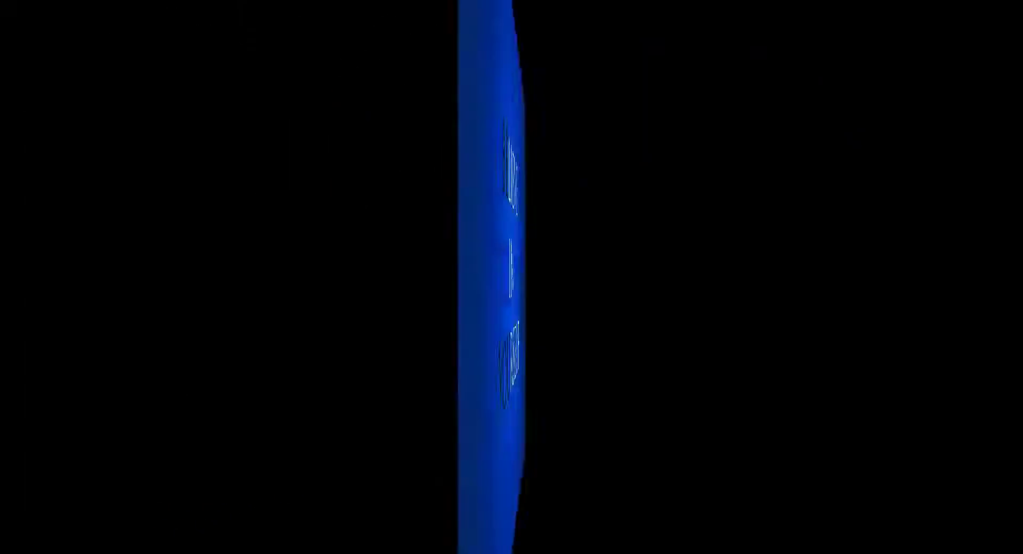